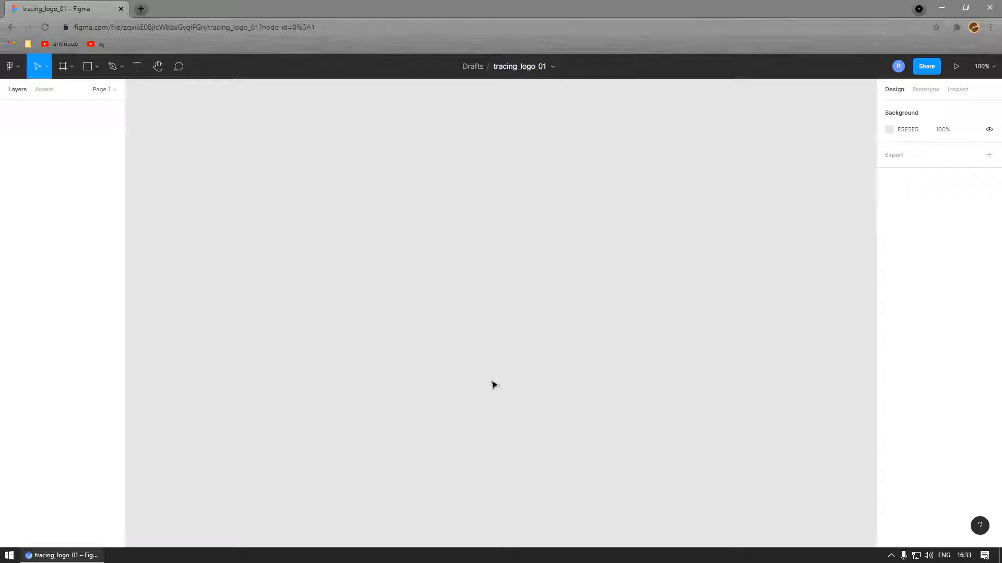
# Step: Tile the Figma browser window on the right half and a File Explorer window showing the Desktop folder on the left
pyautogui.press('super+Right')
pyautogui.press('super+e')
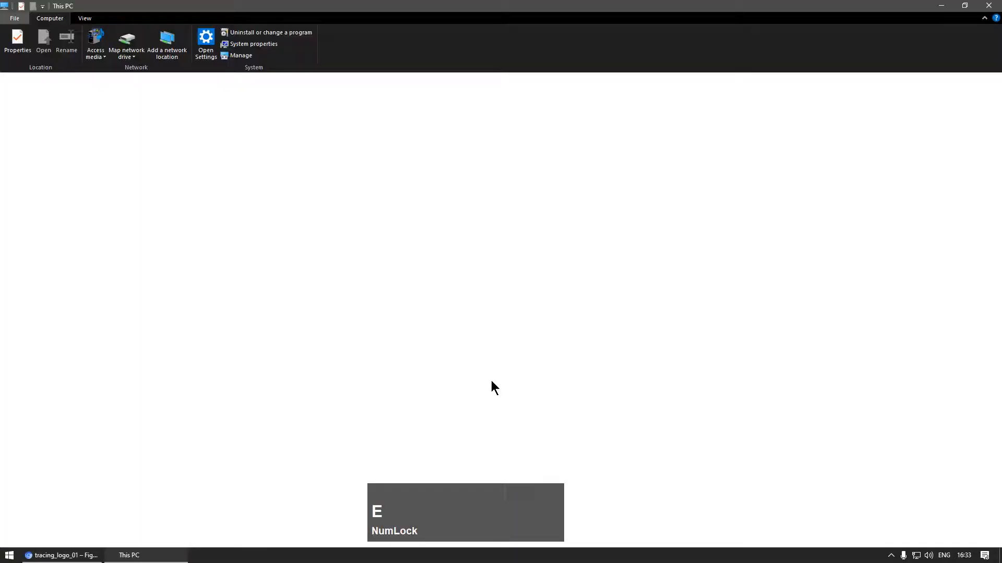
pyautogui.press('super+Left')
pyautogui.press('Down')
pyautogui.press('Right')
pyautogui.press('Return')
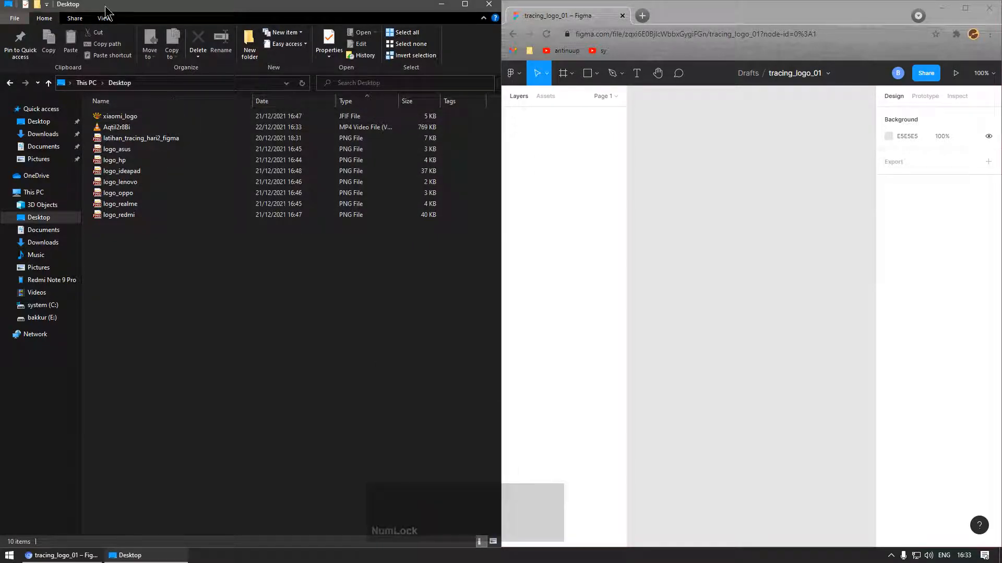
# Step: Show the Desktop folder's files as large icons so the logo images can be previewed
pyautogui.click(104, 18)
pyautogui.click(125, 34)
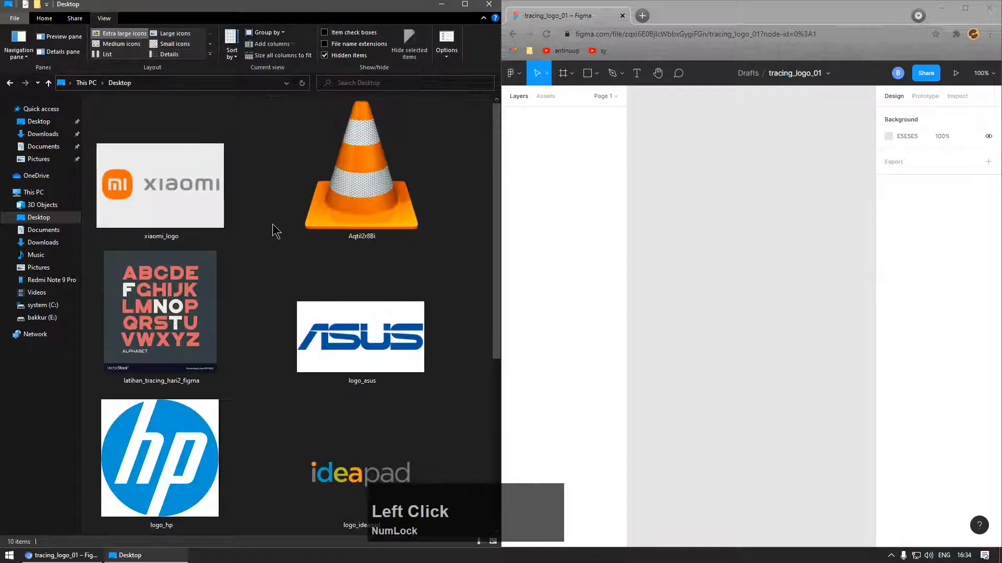
pyautogui.keyDown('ctrl'); pyautogui.scroll(-2, 271, 236); pyautogui.keyUp('ctrl')
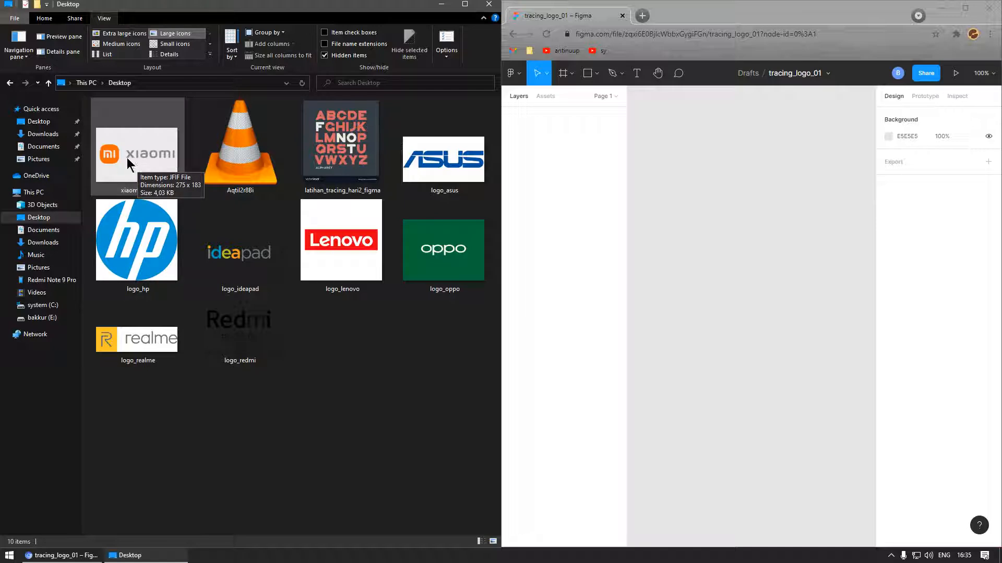
# Step: Open Notepad++ with a blank document and move its window so the File Explorer thumbnails are less covered
pyautogui.press('Num_Lock')
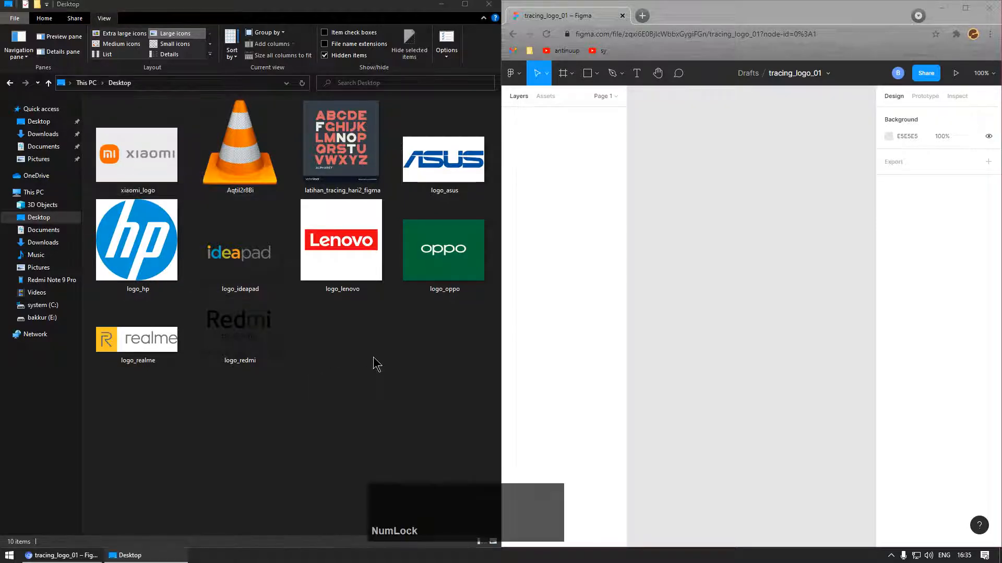
pyautogui.press('super')
pyautogui.write('no')
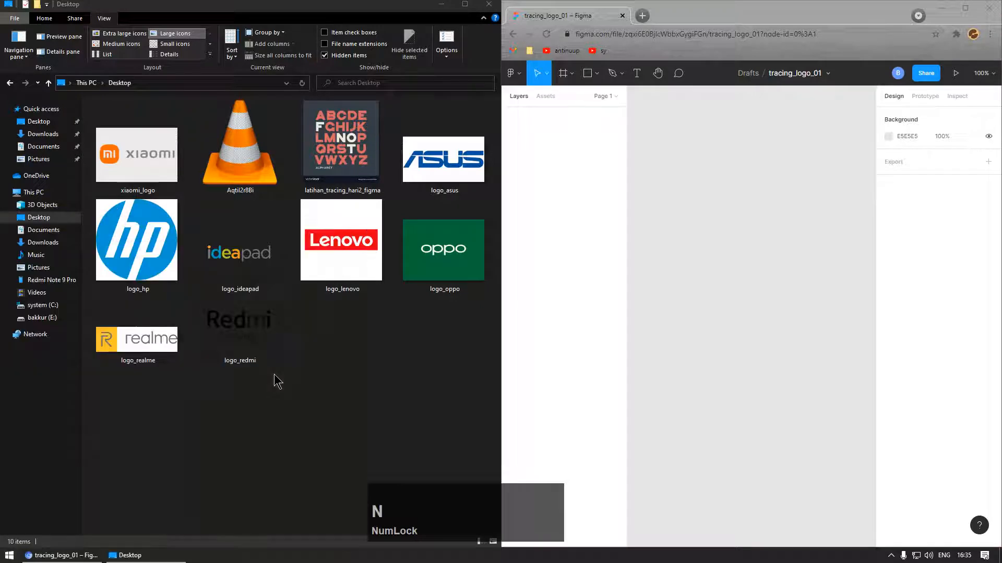
pyautogui.press('Return')
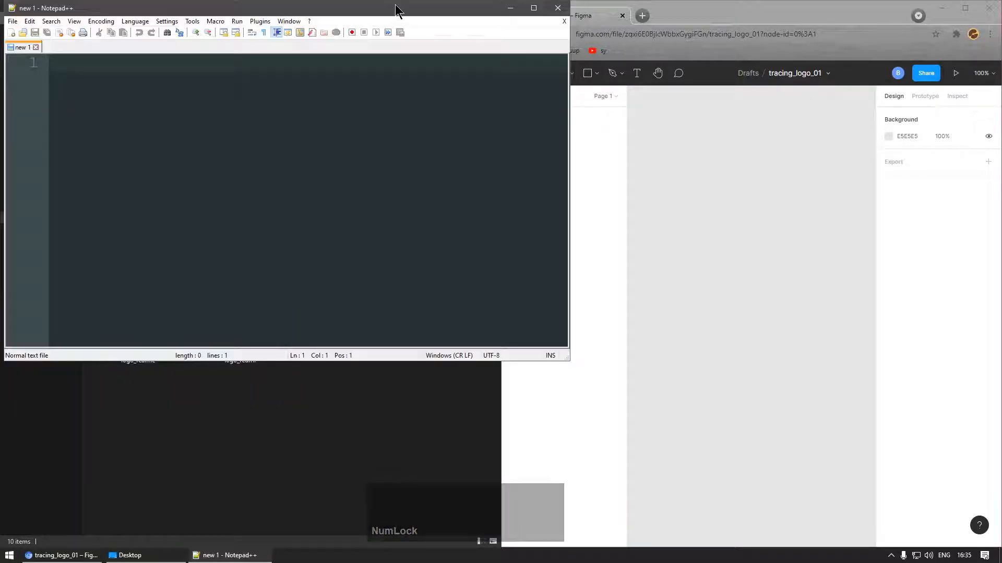
pyautogui.moveTo(398, 8); pyautogui.dragTo(767, 142)
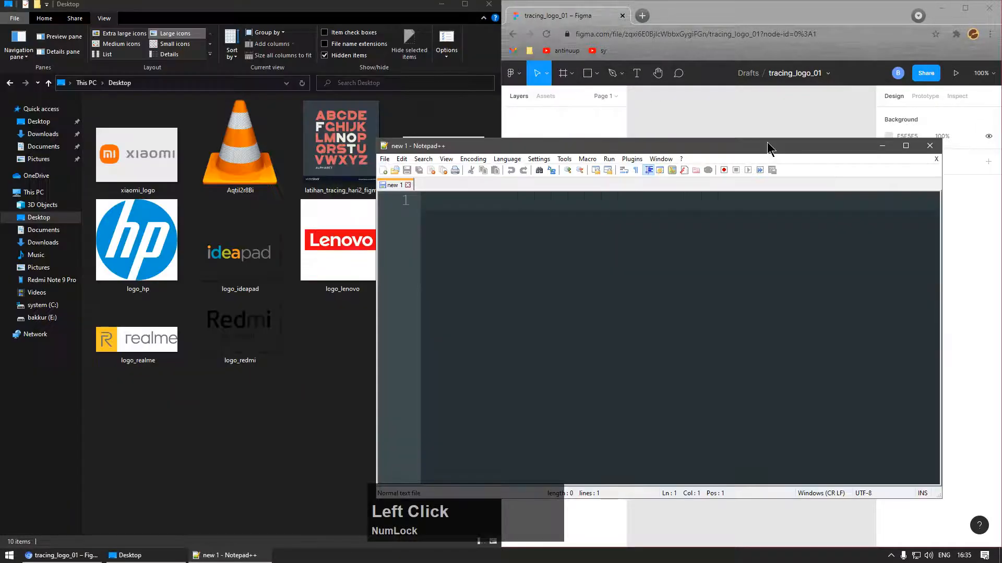
# Step: Write the first two note lines, "logo:" and "symbol : orens", and start a third line
pyautogui.write('logo')
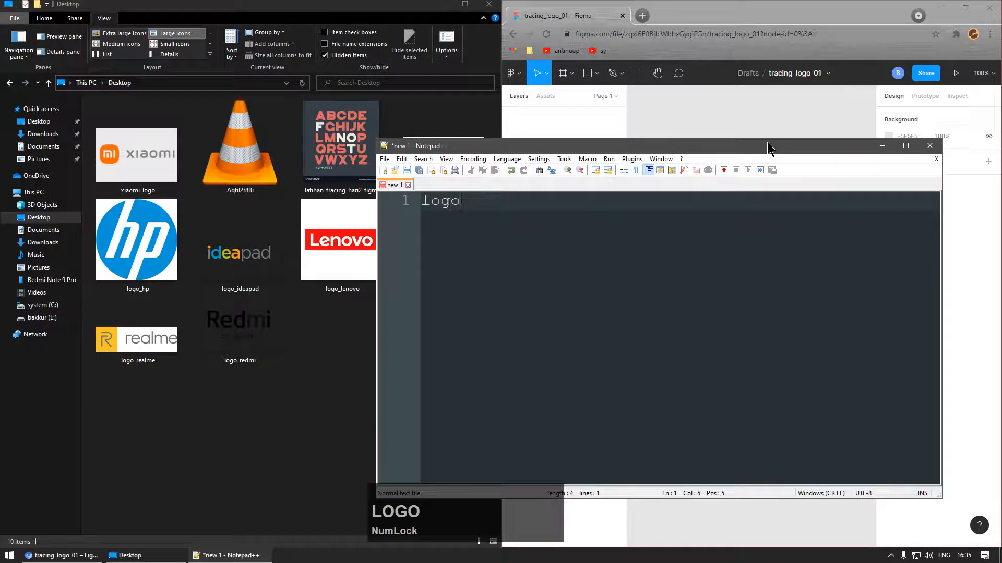
pyautogui.write(':')
pyautogui.press('Return')
pyautogui.write('symbo')
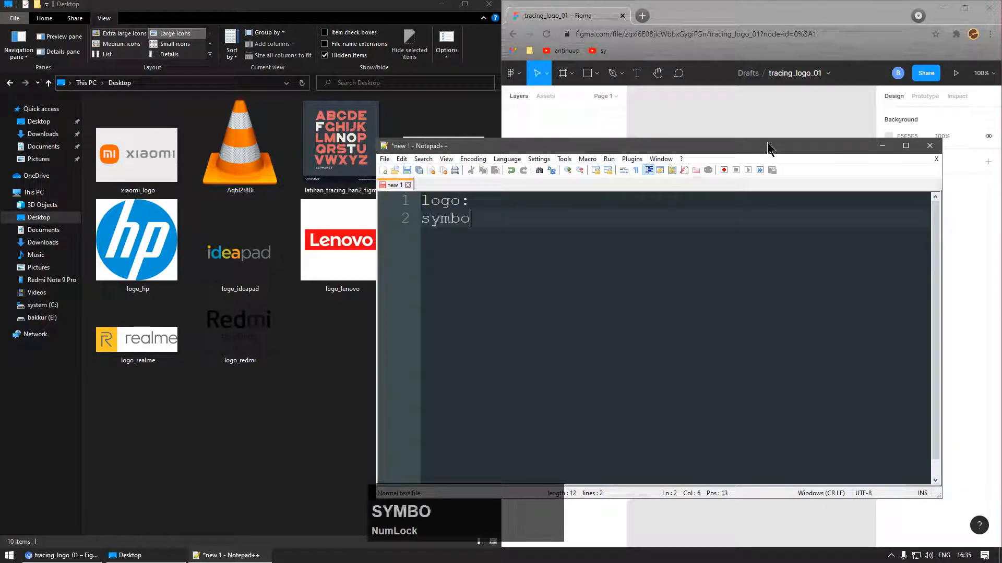
pyautogui.write('l : orens')
pyautogui.press('Return')
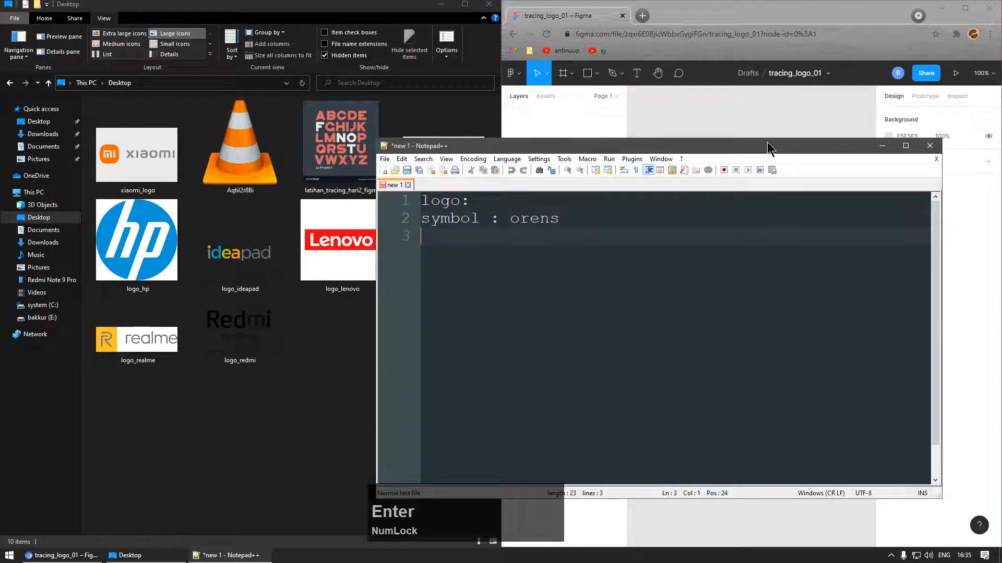
pyautogui.write('logom')
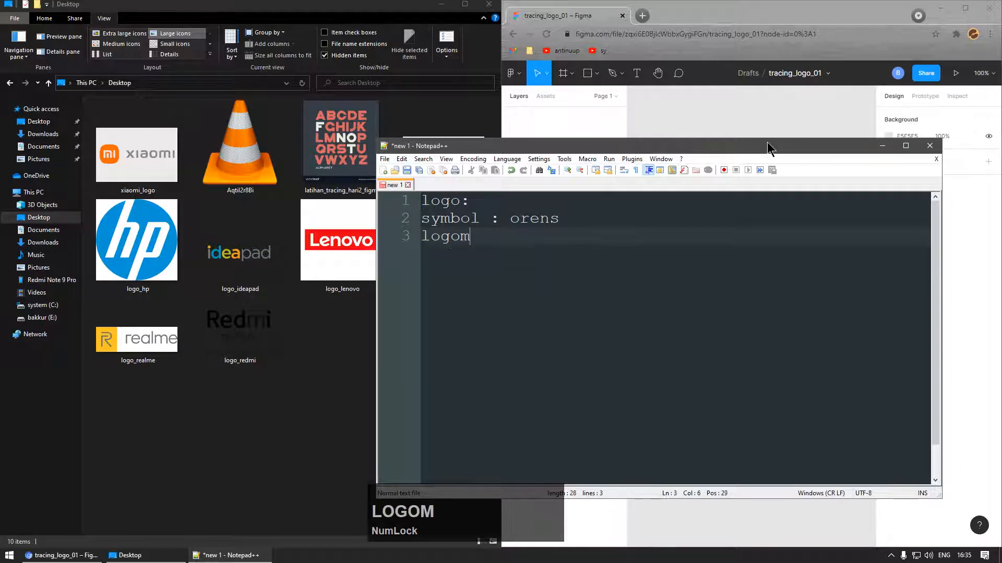
pyautogui.write('ark')
pyautogui.press('BackSpace')
pyautogui.press('BackSpace')
pyautogui.press('BackSpace')
pyautogui.press('BackSpace')
pyautogui.press('BackSpace')
pyautogui.press('BackSpace')
pyautogui.press('BackSpace')
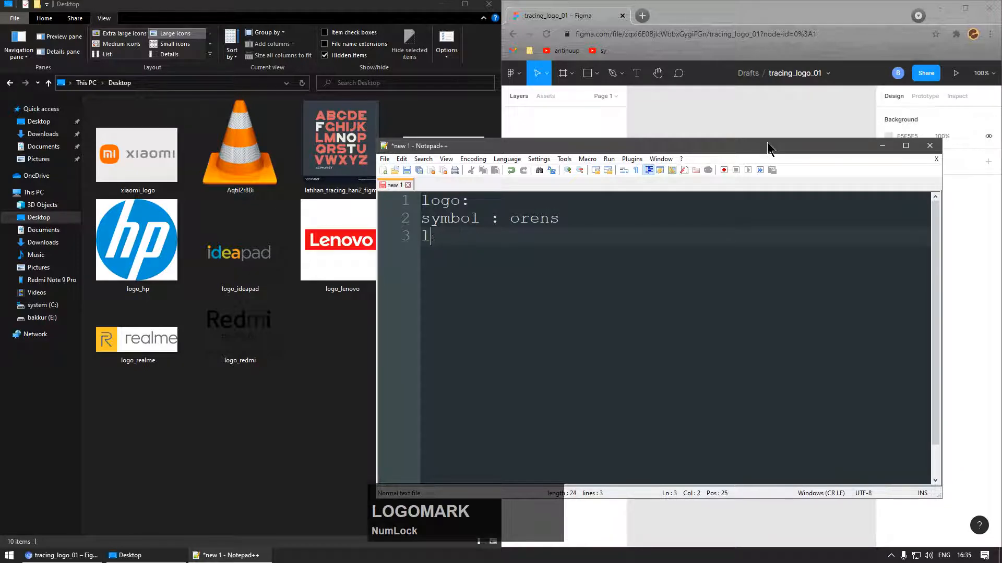
pyautogui.press('BackSpace')
# Step: Begin the third note line with the label "mark / merk : "
pyautogui.write('mark :')
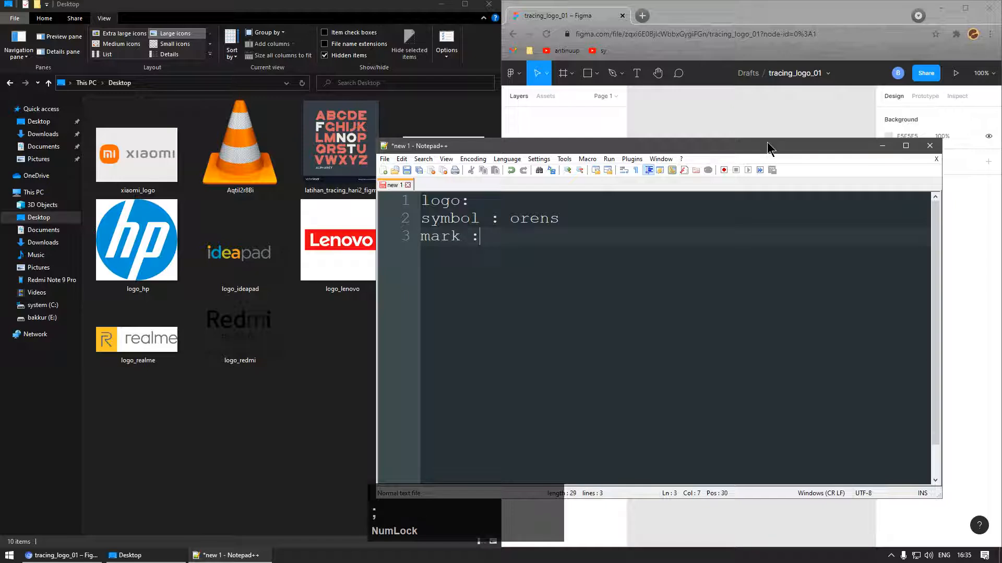
pyautogui.press('Return')
pyautogui.press('BackSpace')
pyautogui.press('BackSpace')
pyautogui.write(': s')
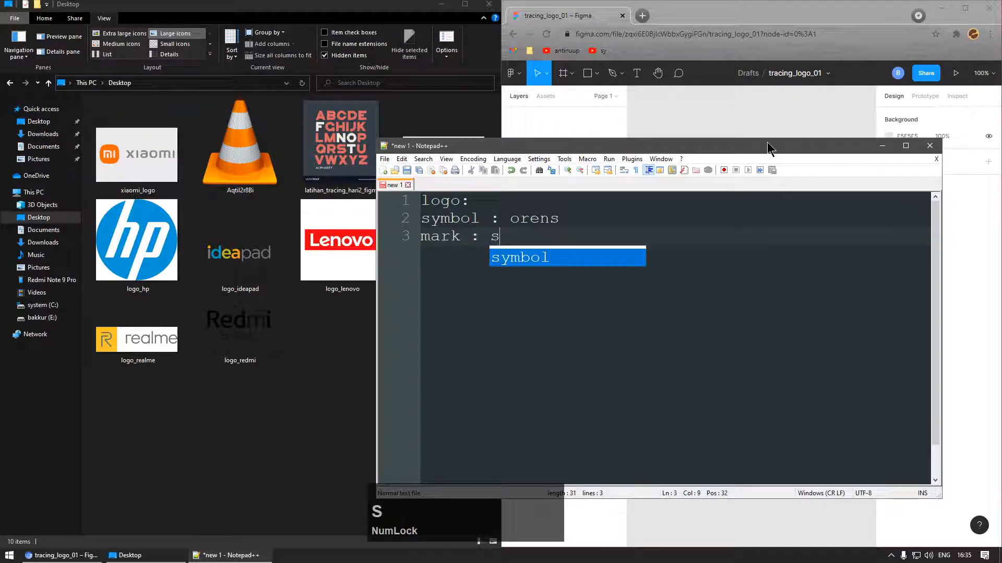
pyautogui.press('BackSpace')
pyautogui.press('BackSpace')
pyautogui.press('BackSpace')
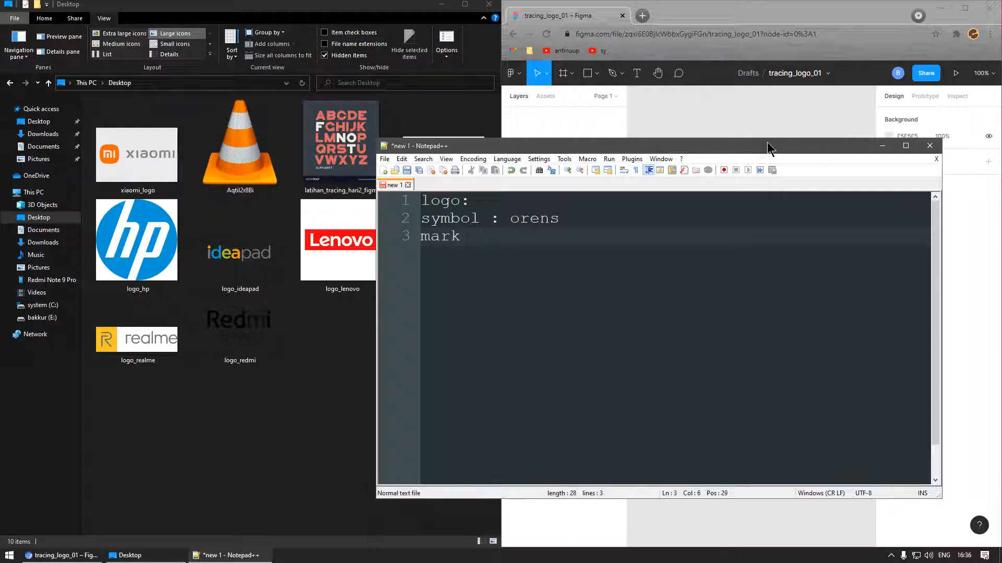
pyautogui.write('/ me')
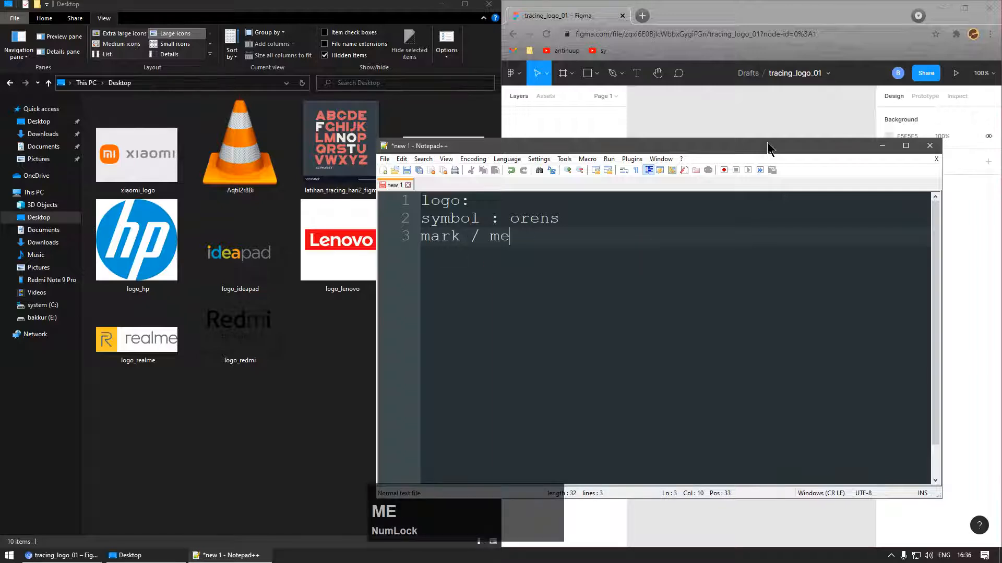
pyautogui.write('rk : ')
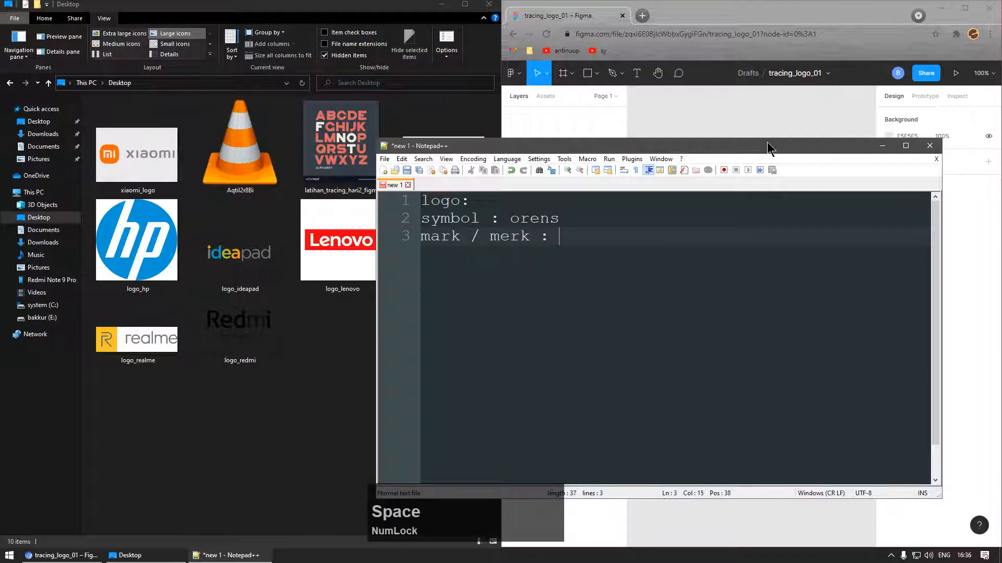
# Step: Complete the mark / merk line with "kesan (kuning/merah alfamart), biru merah dan kuning (indomaret)"
pyautogui.write('kesan (kuning/mer')
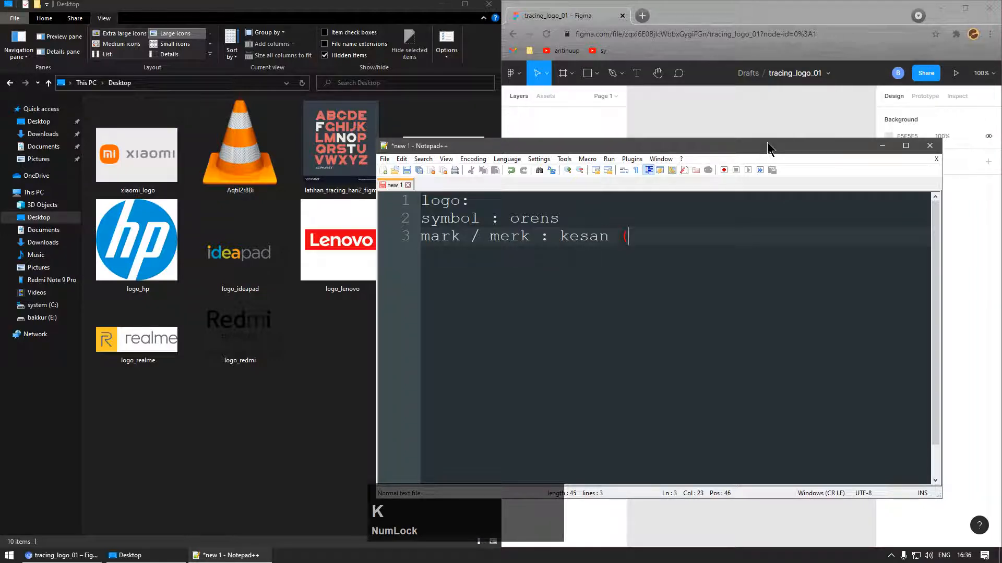
pyautogui.write('ah')
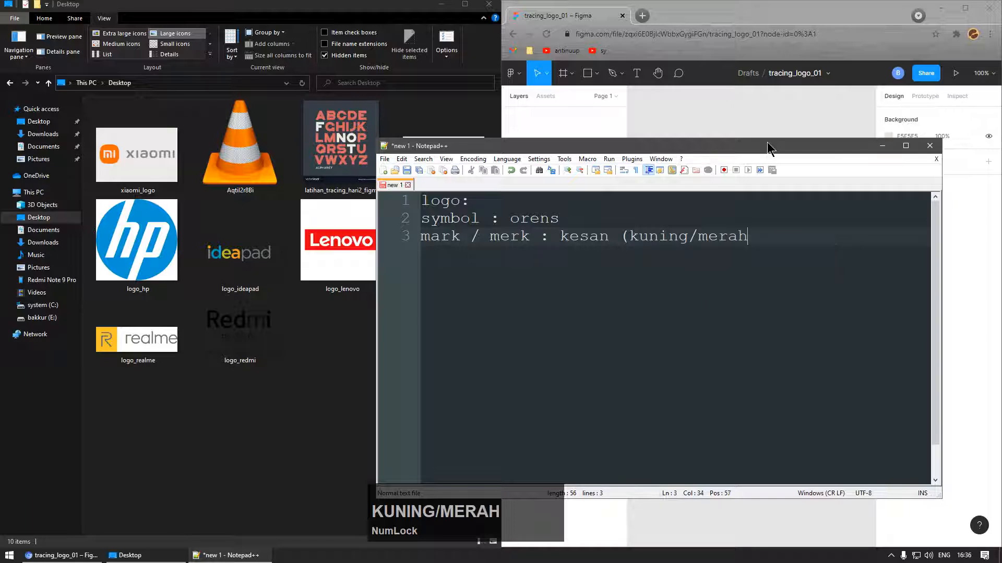
pyautogui.write(' alfamart)')
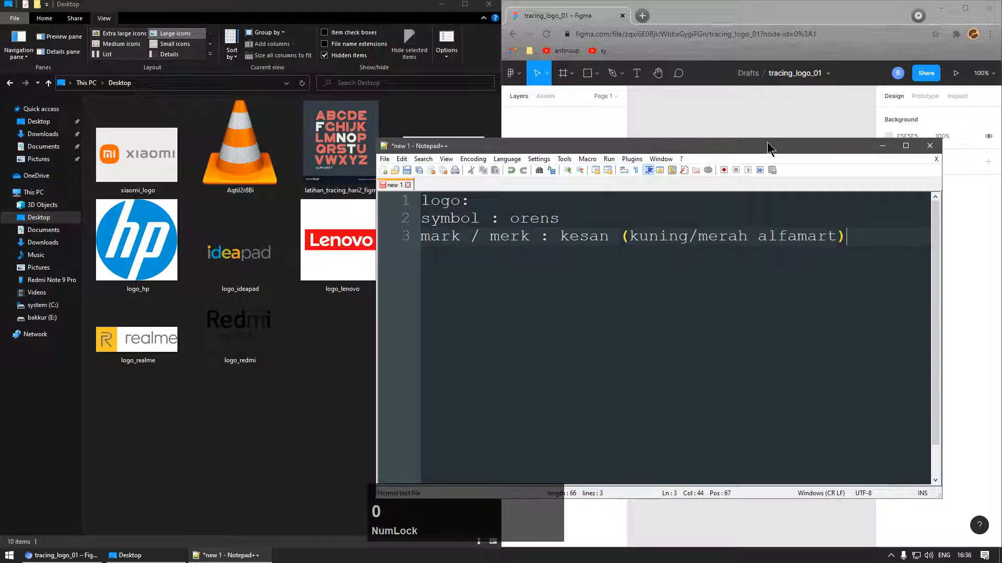
pyautogui.write(', biruh')
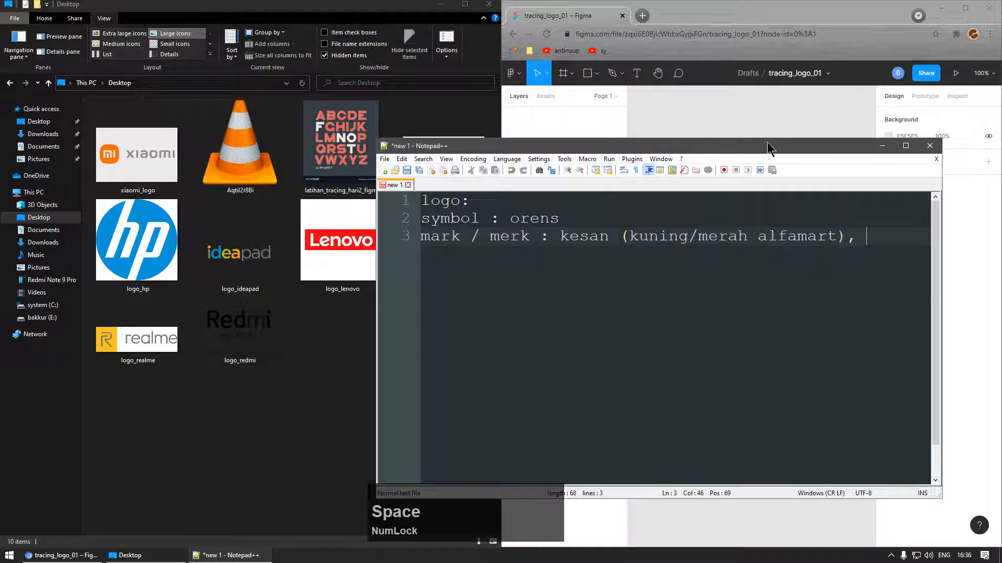
pyautogui.press('BackSpace')
pyautogui.press('BackSpace')
pyautogui.write('merah dan kuning (')
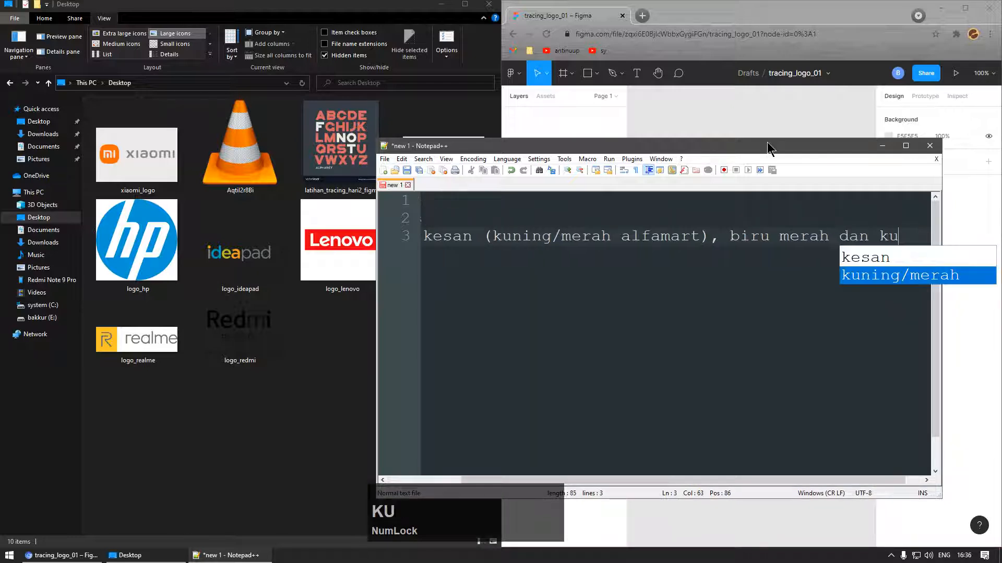
pyautogui.write('indomaret)')
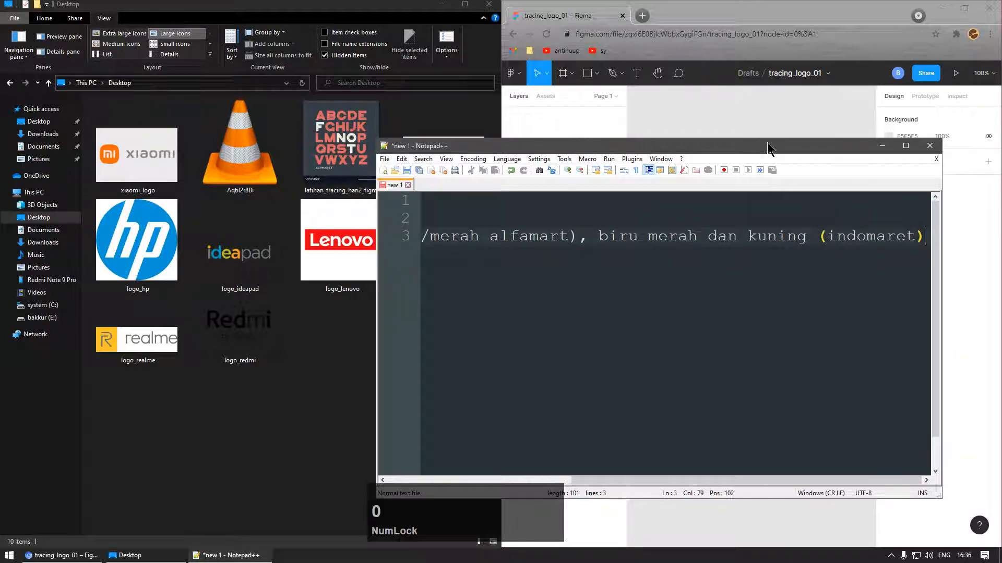
# Step: Break the long mark / merk line so "kesan (kuning/merah alfamart)," and "biru merah dan kuning (indomaret)" each sit on their own line
pyautogui.keyDown('ctrl'); pyautogui.scroll(-4, 709, 261); pyautogui.keyUp('ctrl')
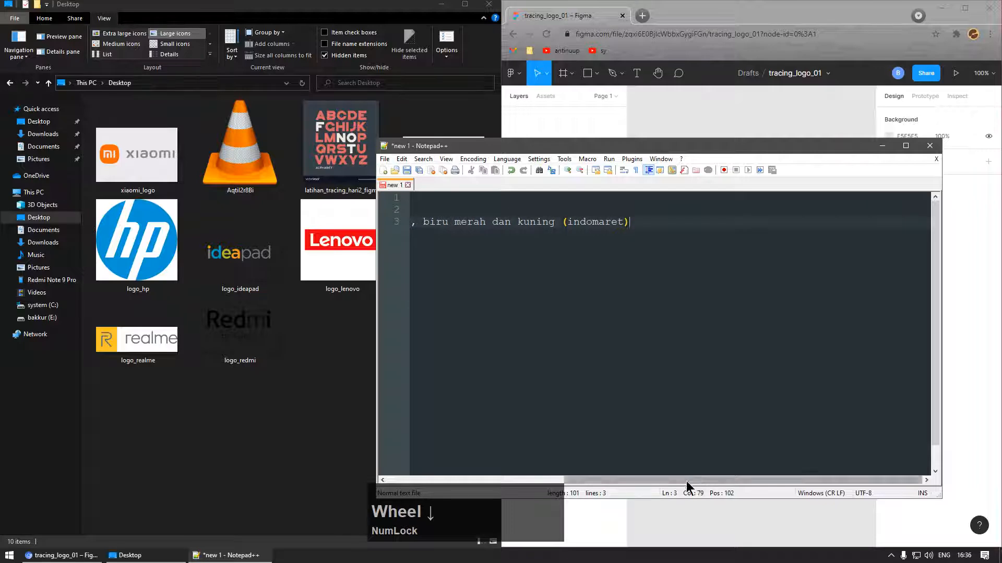
pyautogui.moveTo(687, 481); pyautogui.dragTo(479, 476)
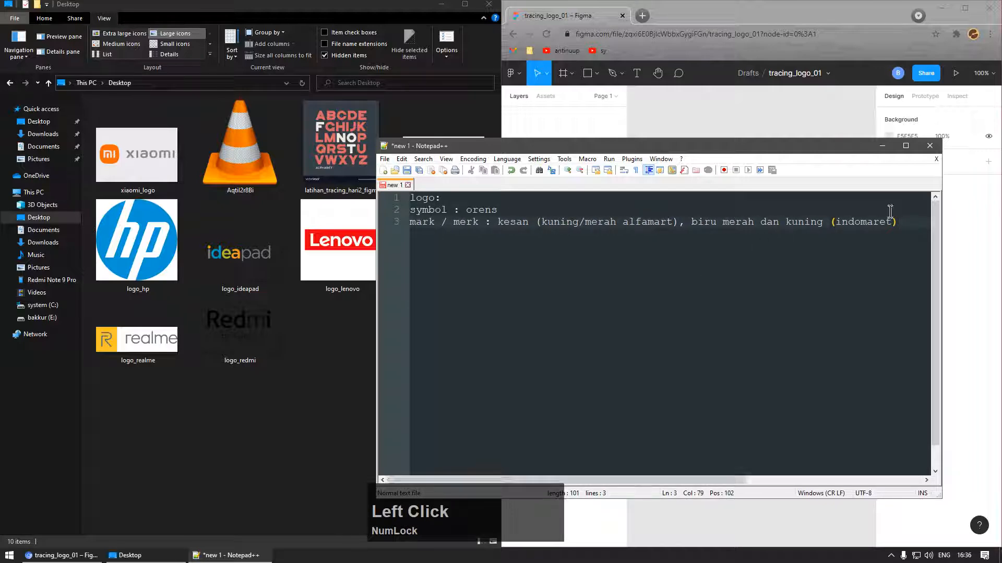
pyautogui.click(499, 223)
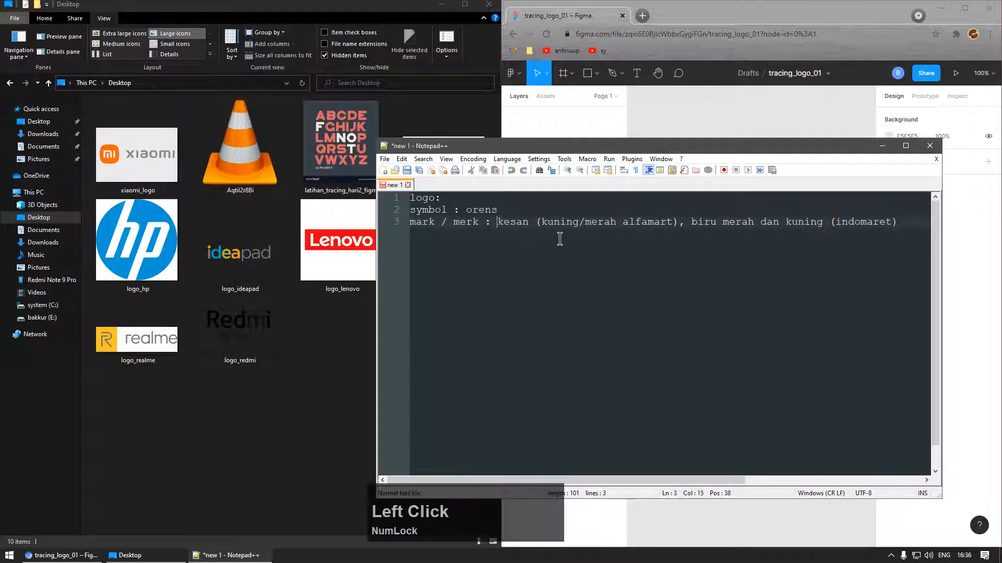
pyautogui.press('Return')
pyautogui.hotkey('ctrl', 'Right')
pyautogui.hotkey('ctrl', 'Right')
pyautogui.hotkey('ctrl', 'Right')
pyautogui.hotkey('ctrl', 'Right')
pyautogui.hotkey('ctrl', 'Right')
pyautogui.hotkey('ctrl', 'Right')
pyautogui.hotkey('ctrl', 'Right')
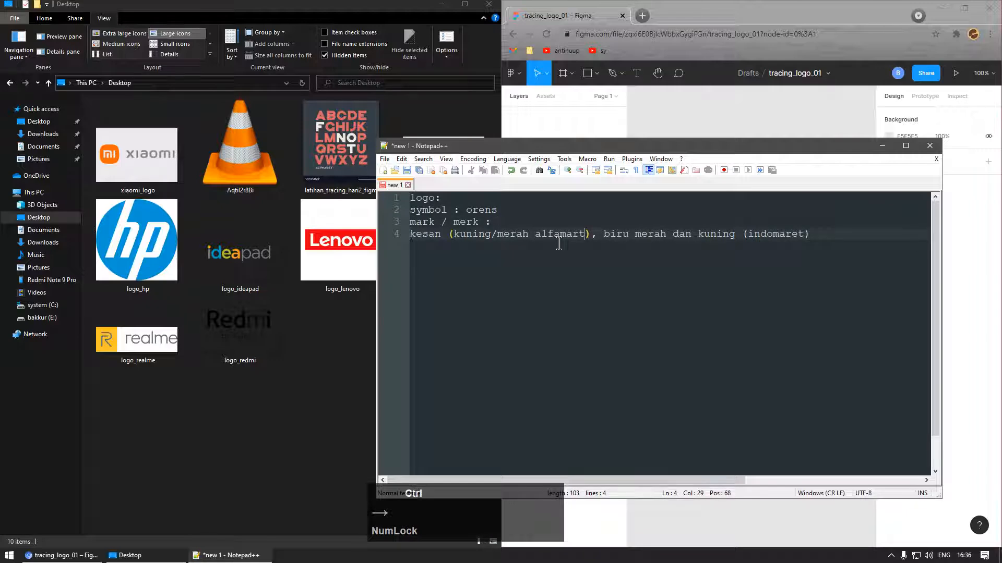
pyautogui.press('Return')
pyautogui.keyDown('ctrl'); pyautogui.scroll(3, 559, 244); pyautogui.keyUp('ctrl')
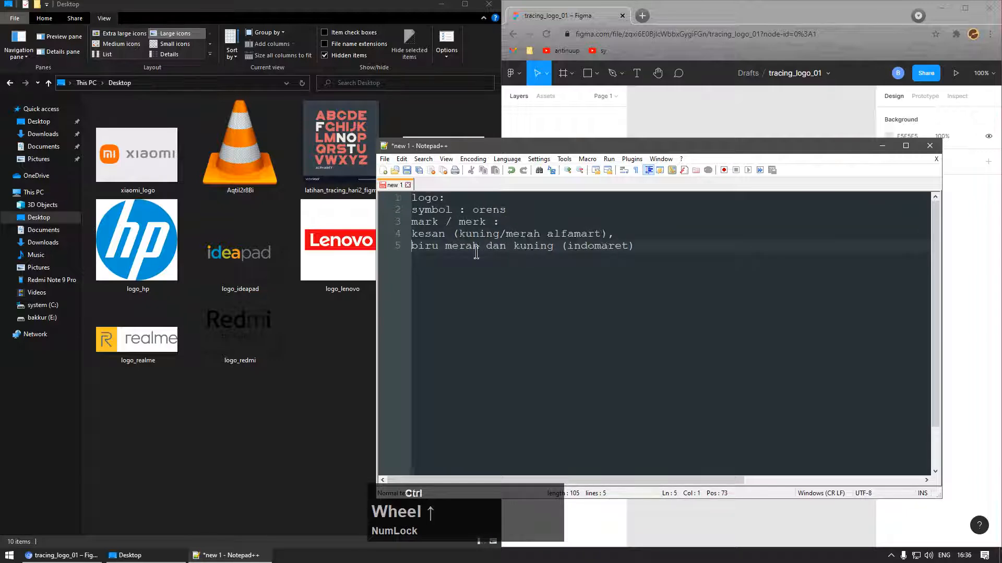
# Step: Add a new line below the indomaret example reading "orens dan abu (xiaomi)"
pyautogui.click(735, 260)
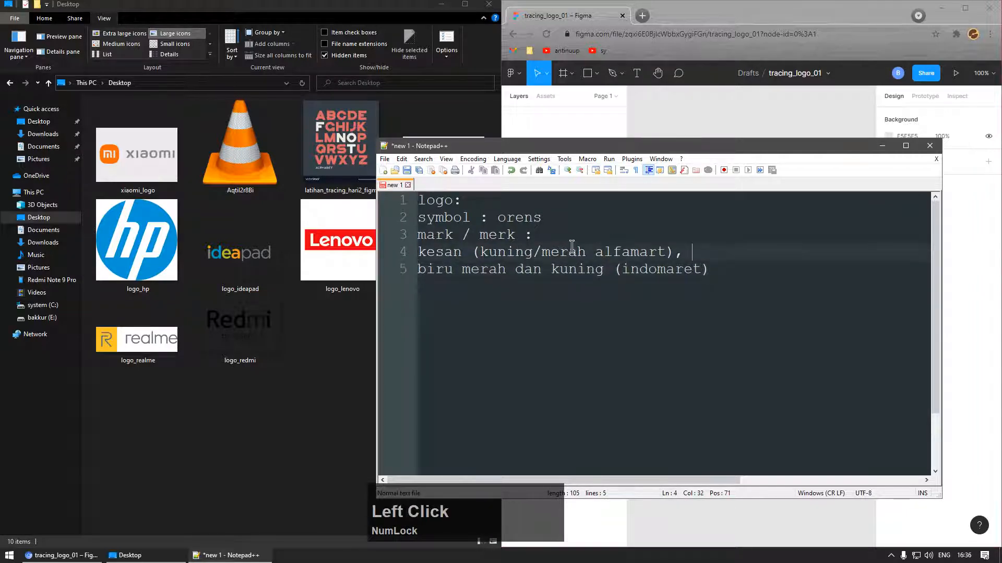
pyautogui.click(732, 266)
pyautogui.press('Return')
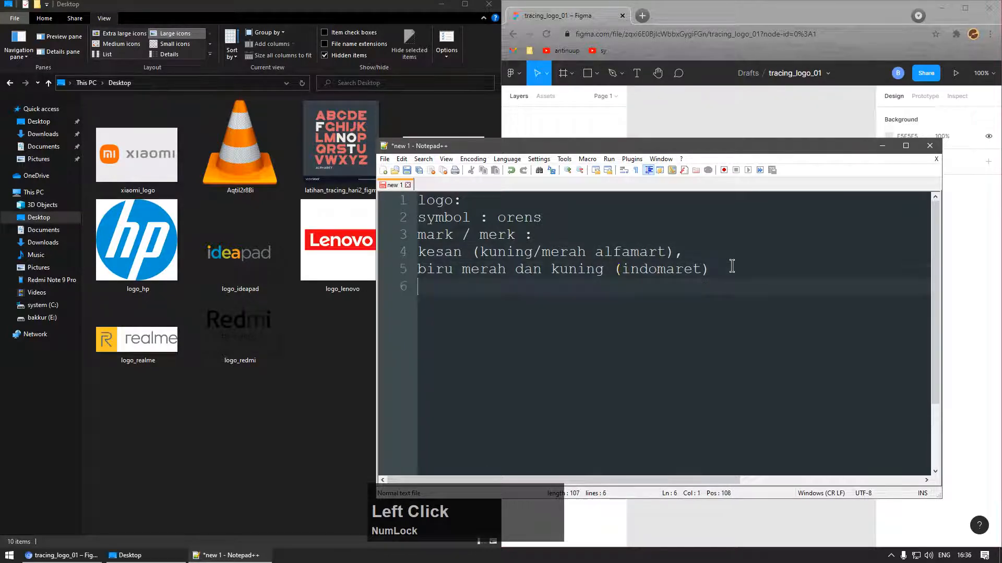
pyautogui.write('ore')
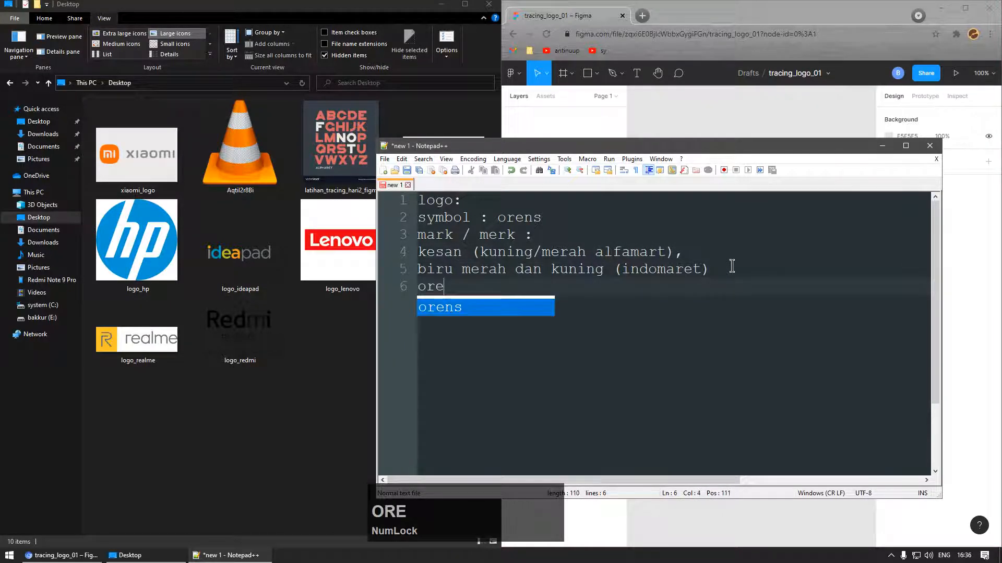
pyautogui.write('ns dan abu ')
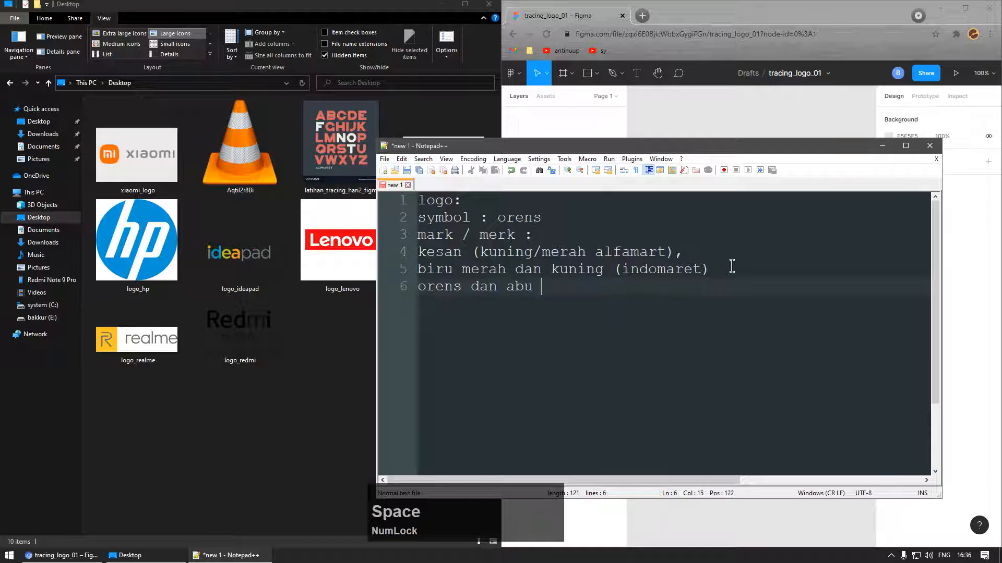
pyautogui.write('(xia')
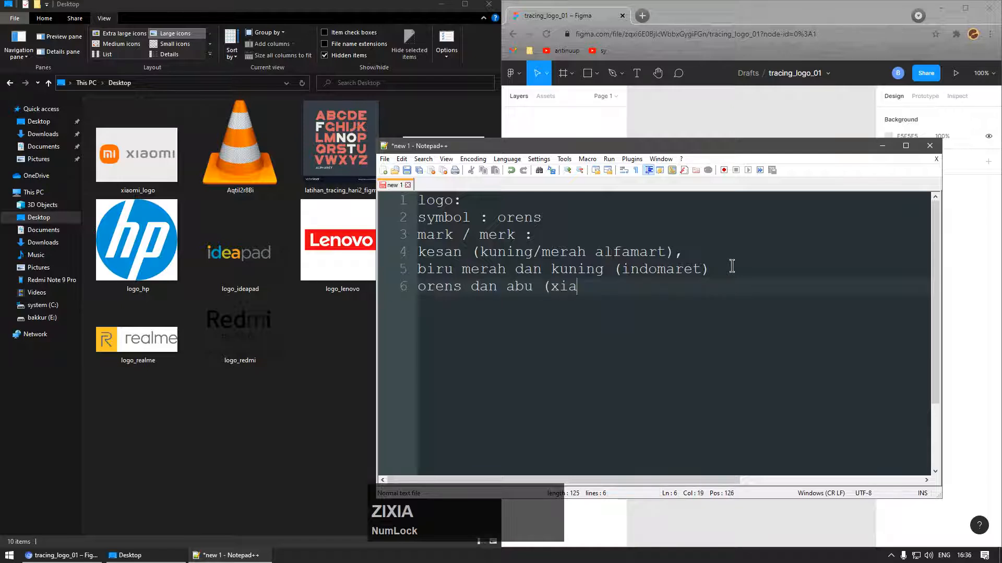
pyautogui.write('momi)')
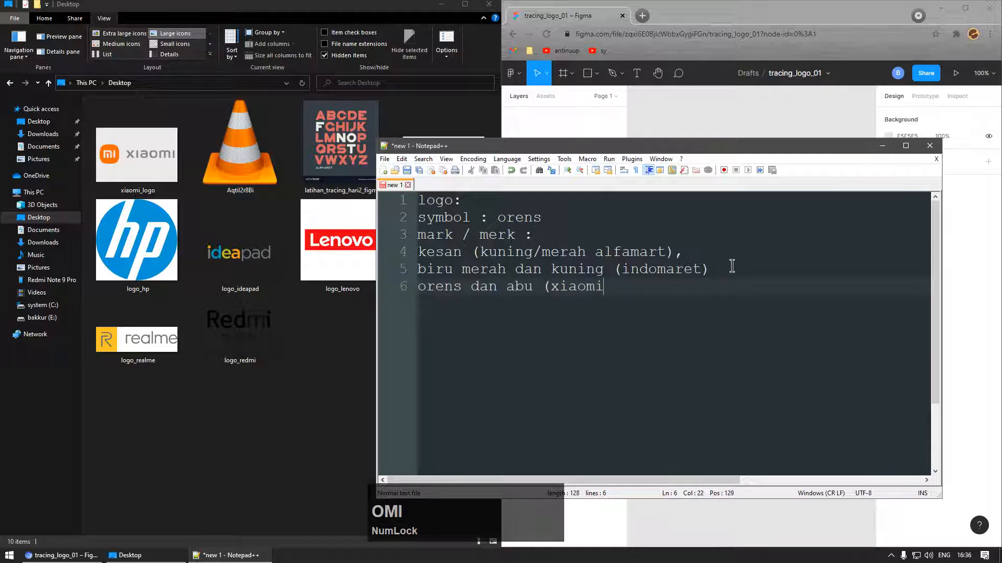
# Step: Add two example lines below the xiaomi line, reading "perak (apple)" and "google (empat warna)"
pyautogui.press('Return')
pyautogui.write('perak (apple(')
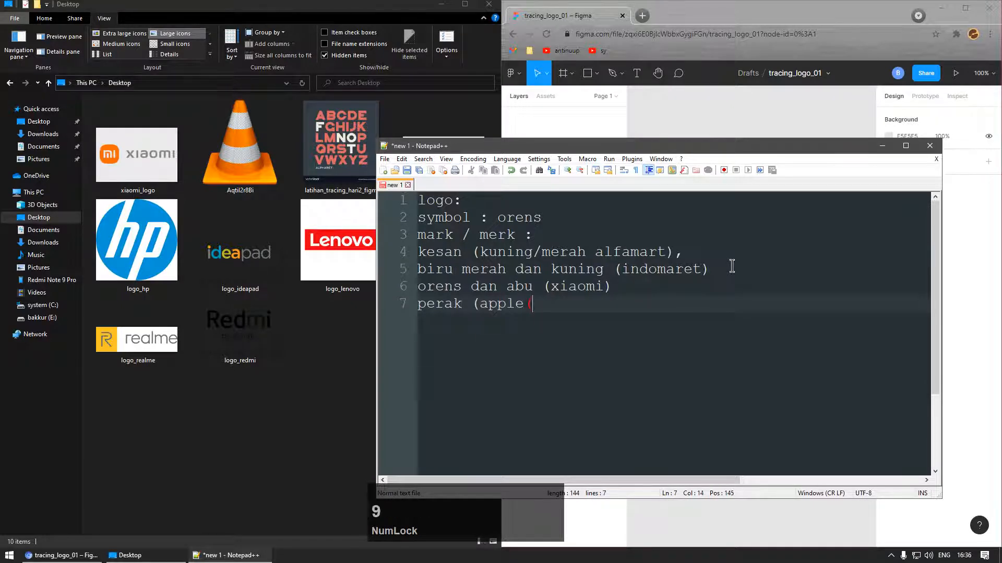
pyautogui.press('BackSpace')
pyautogui.write(')')
pyautogui.press('Return')
pyautogui.write('google')
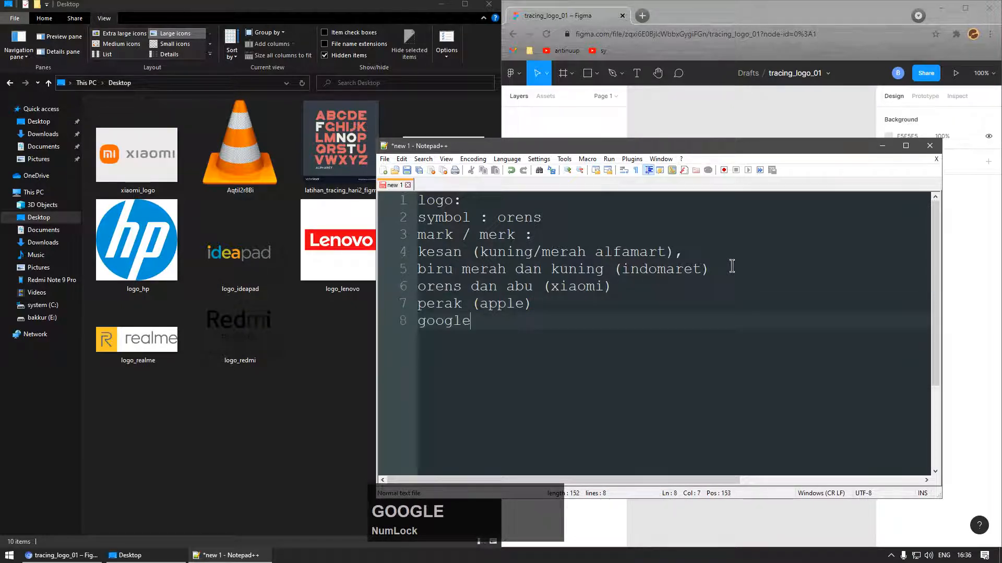
pyautogui.write(' (empat wa')
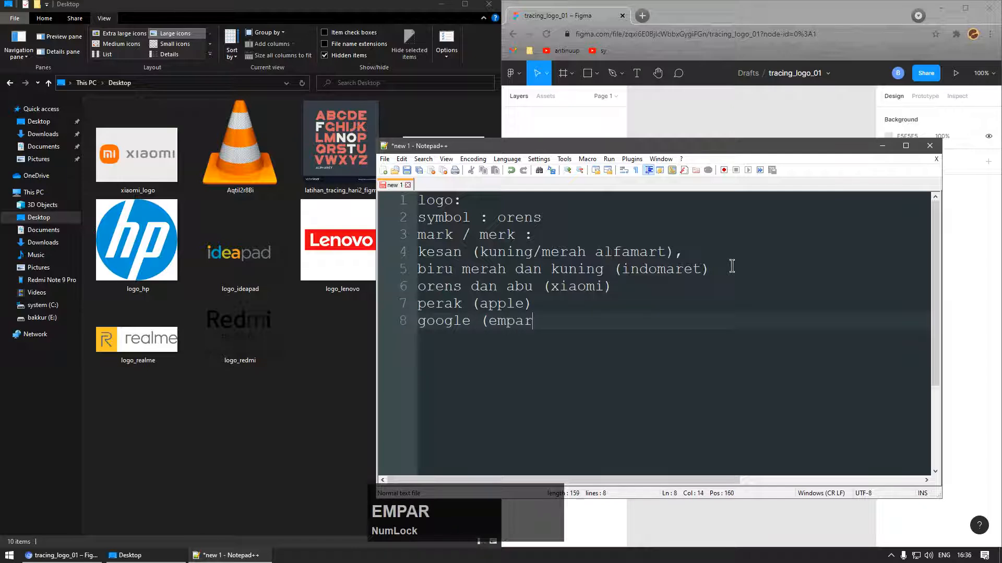
pyautogui.write('rna)')
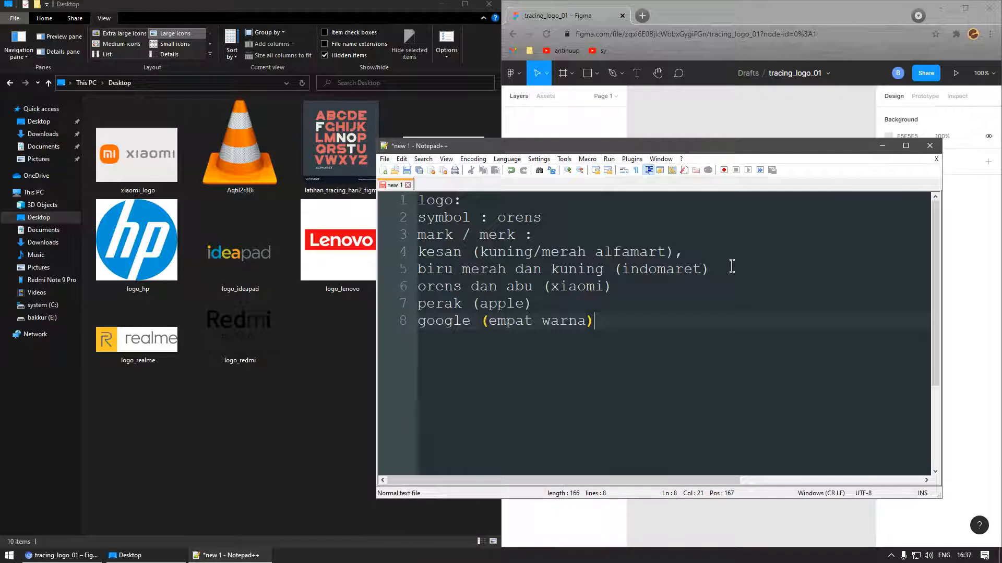
# Step: Begin a new line below the google example with the label "logotype :"
pyautogui.press('Return')
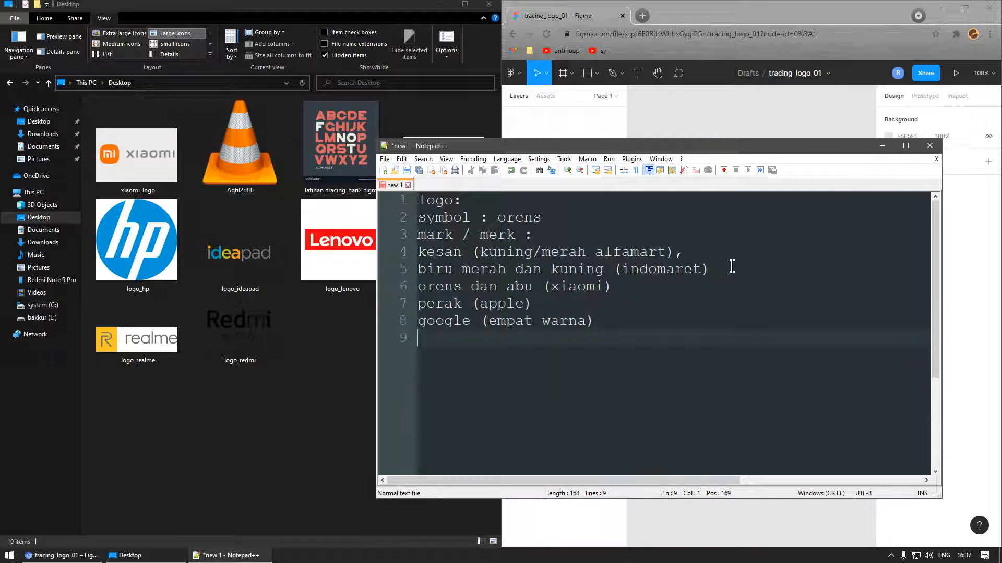
pyautogui.write('logotype')
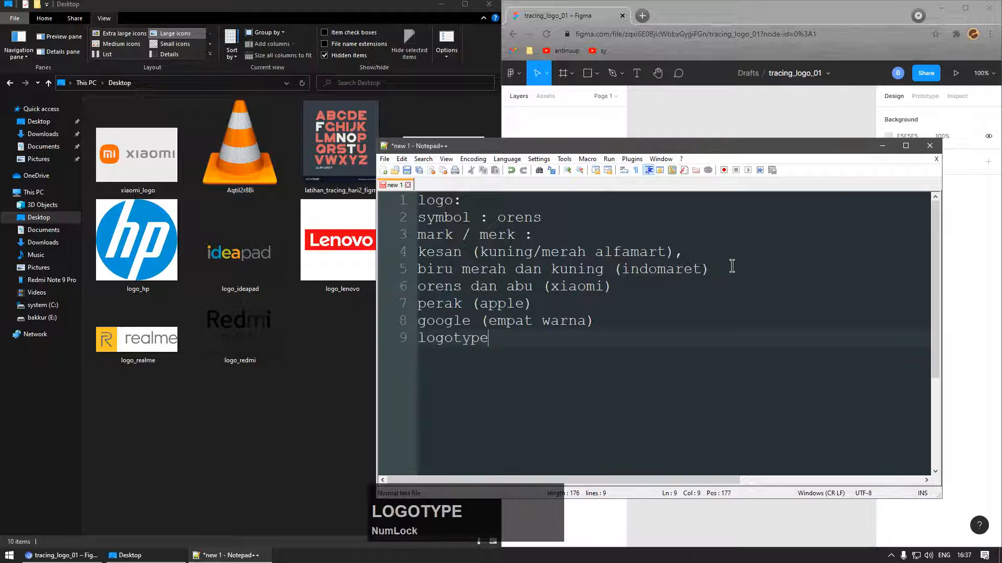
pyautogui.write(' :')
pyautogui.write('l')
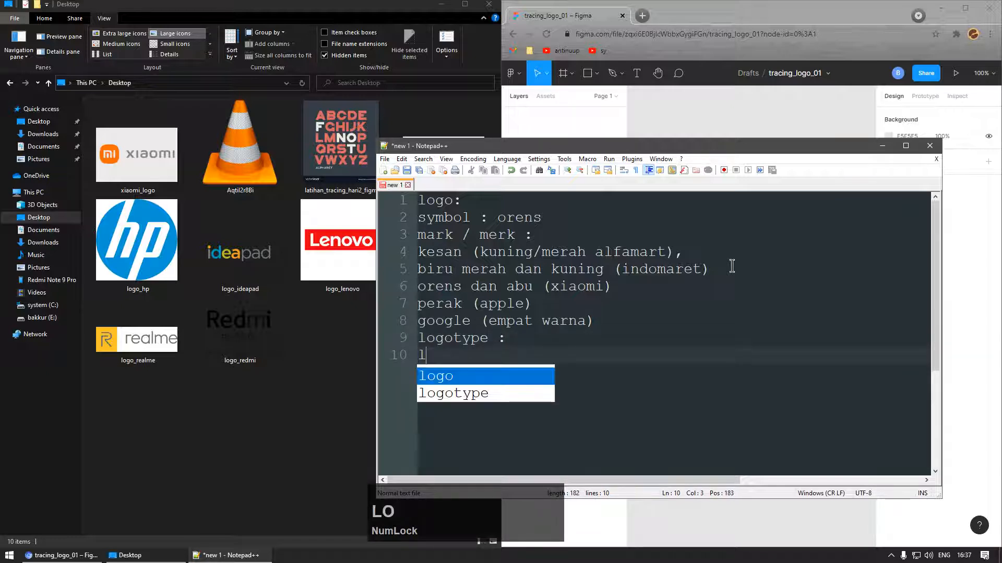
pyautogui.write('ogo')
pyautogui.press('BackSpace')
pyautogui.press('BackSpace')
pyautogui.press('BackSpace')
pyautogui.press('BackSpace')
pyautogui.press('BackSpace')
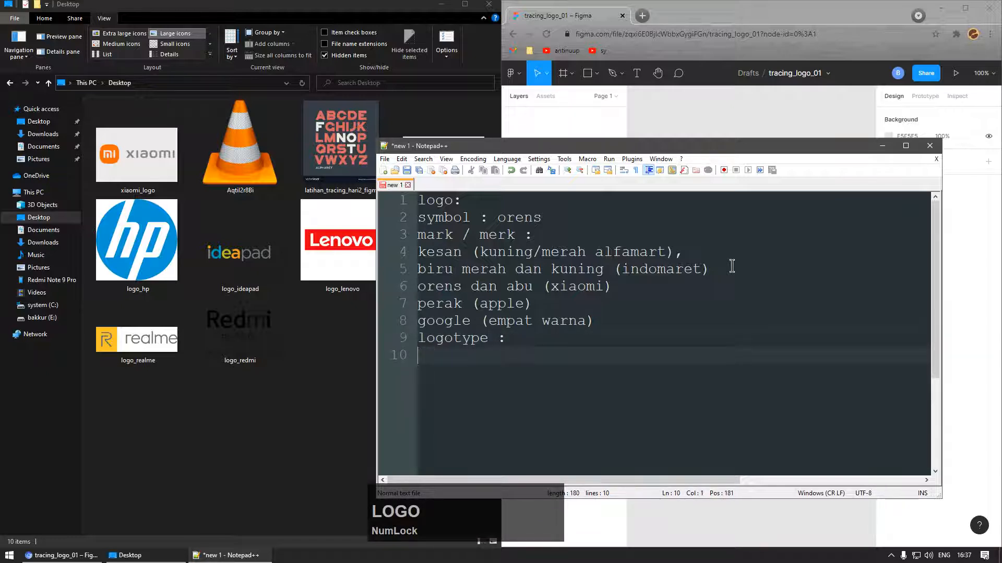
# Step: Change the label on the last line to "logotype / logomark :"
pyautogui.write('/')
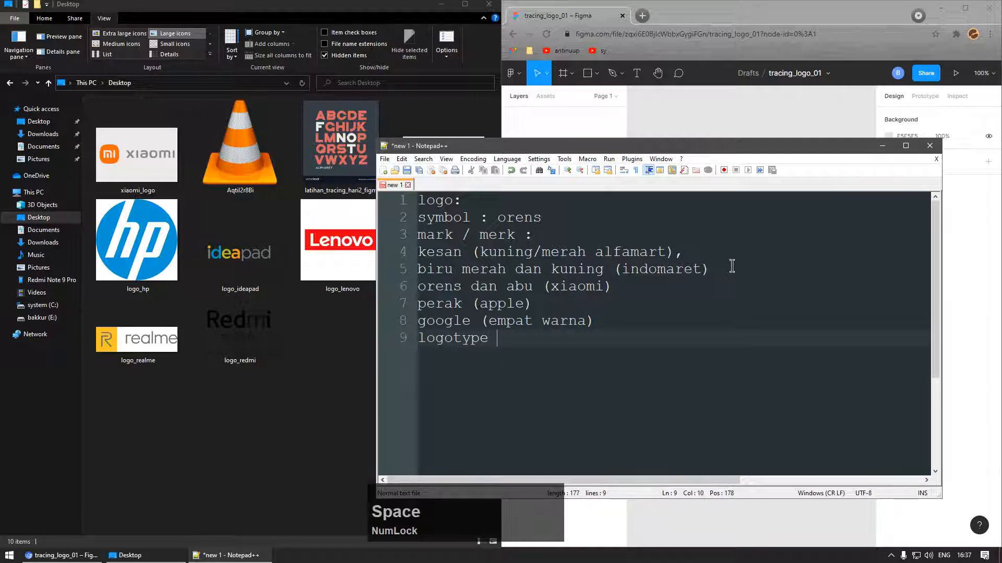
pyautogui.write(' mara')
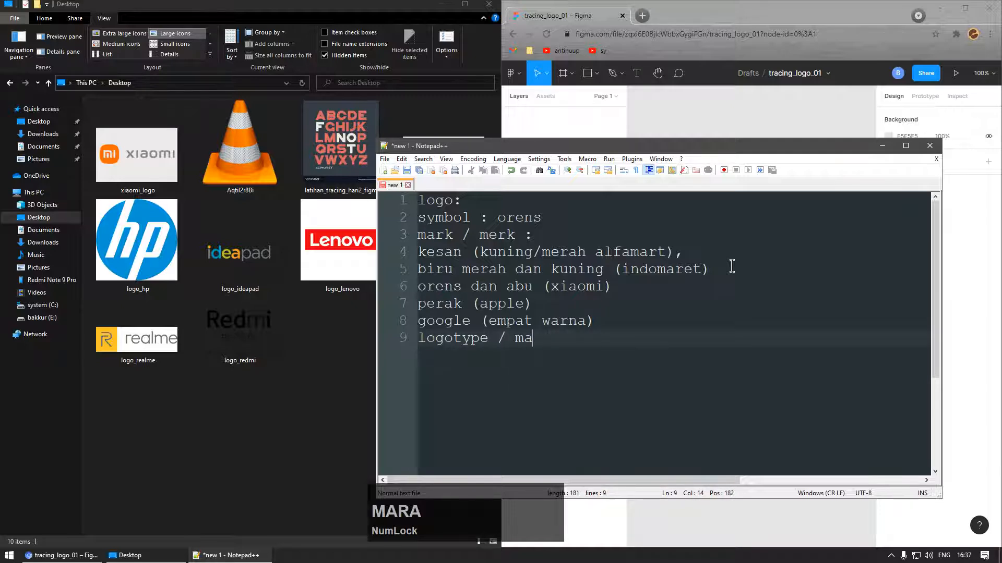
pyautogui.press('BackSpace')
pyautogui.press('BackSpace')
pyautogui.write('logomark :')
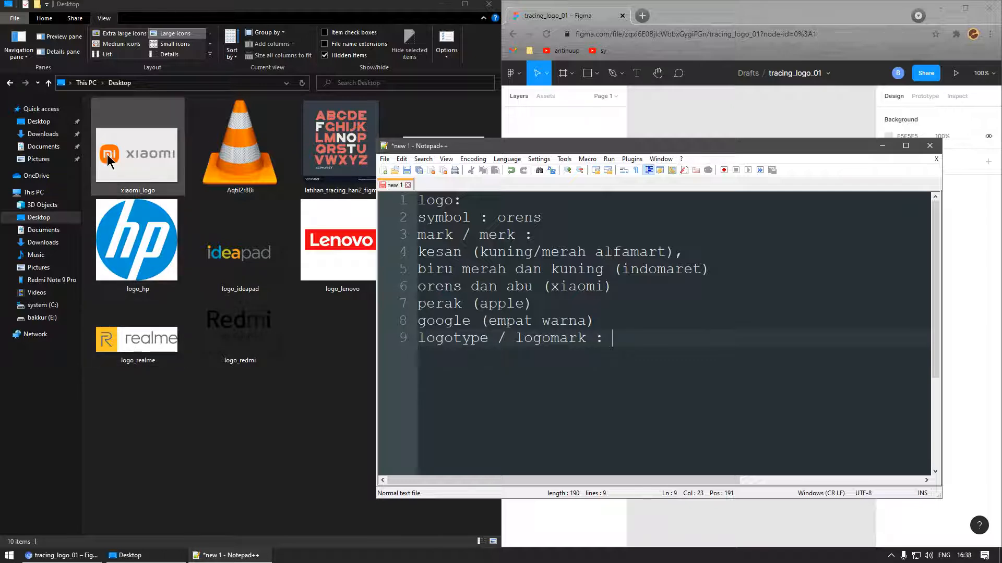
# Step: Look over the logo images in the Desktop folder and return to the notes
pyautogui.click(356, 385)
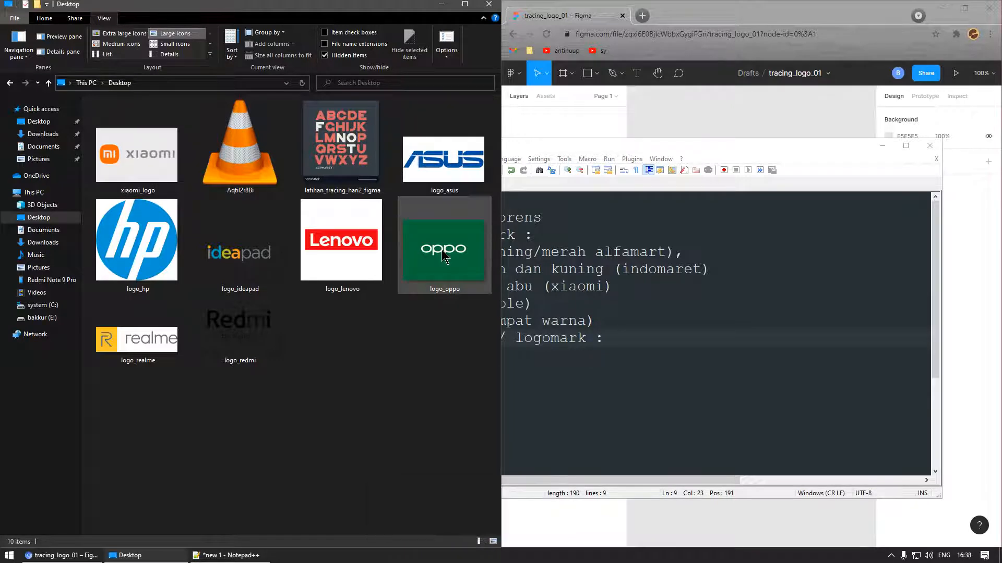
pyautogui.click(646, 347)
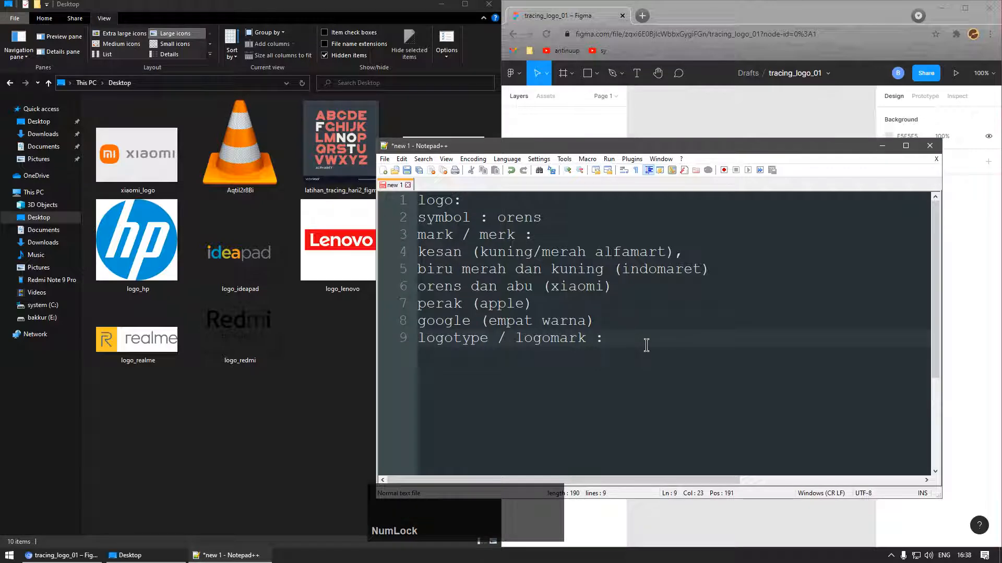
# Step: Switch to the browser, open a new tab as a separate window, and search for "define logo"
pyautogui.click(680, 9)
pyautogui.click(642, 16)
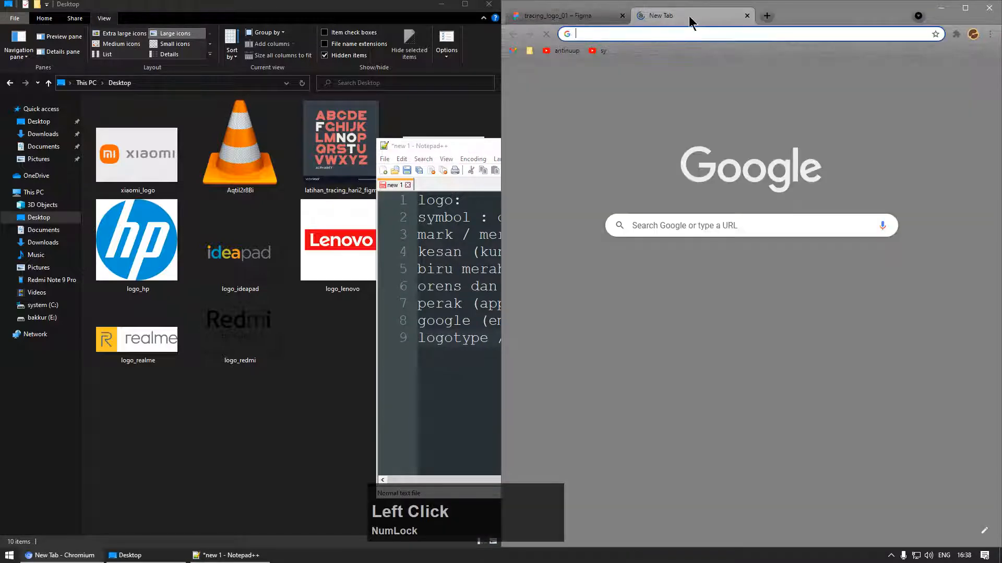
pyautogui.moveTo(688, 20); pyautogui.dragTo(784, 138)
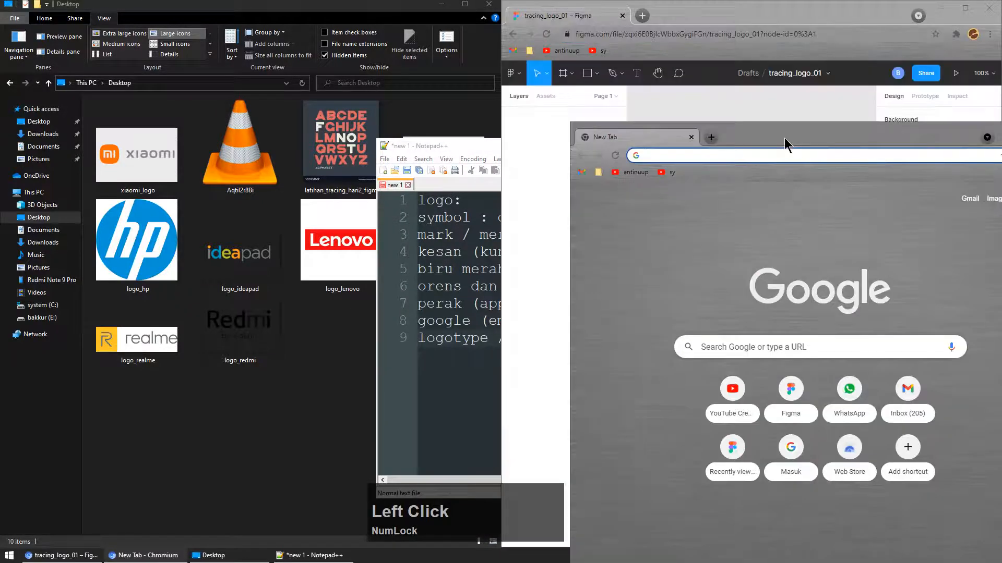
pyautogui.write('define')
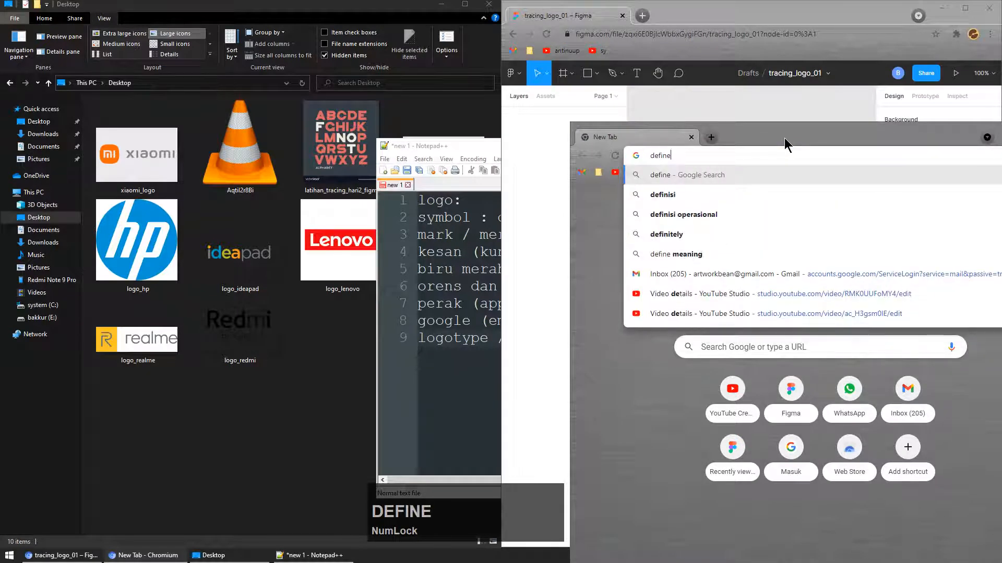
pyautogui.write(' logo')
pyautogui.press('Return')
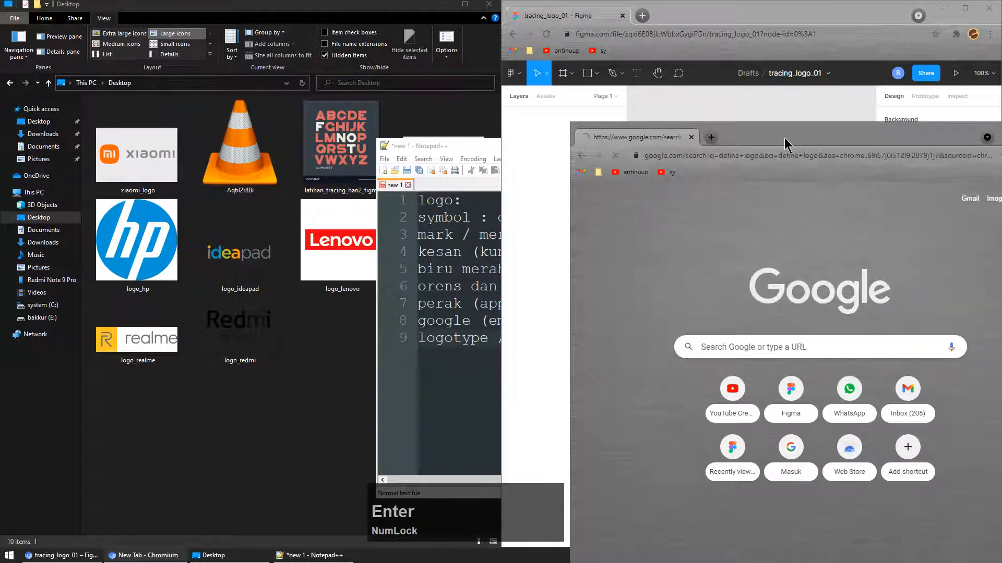
# Step: Search for "define symbol" and "define brand", each in its own new browser tab
pyautogui.hotkey('ctrl', 't')
pyautogui.write('define ')
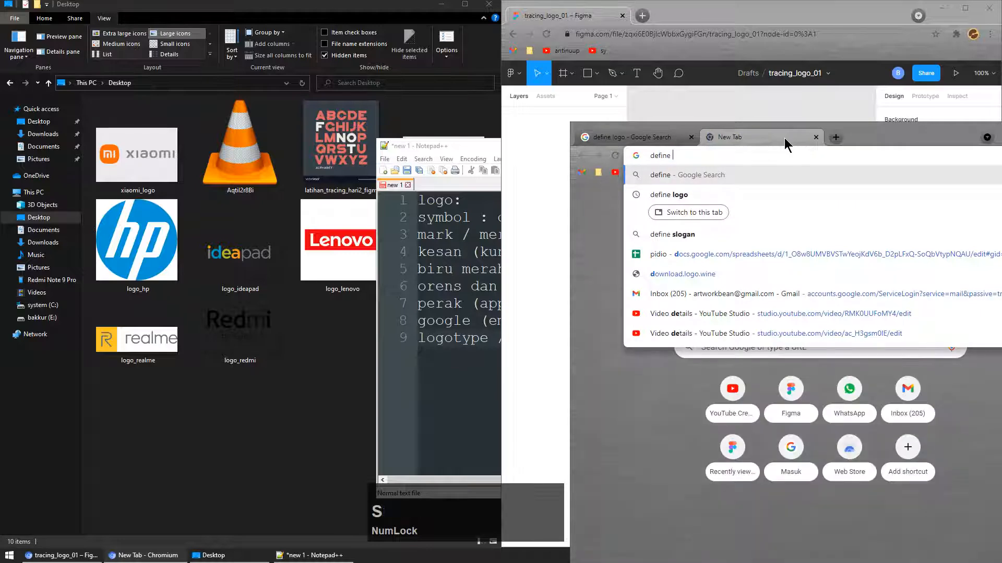
pyautogui.write('symbol')
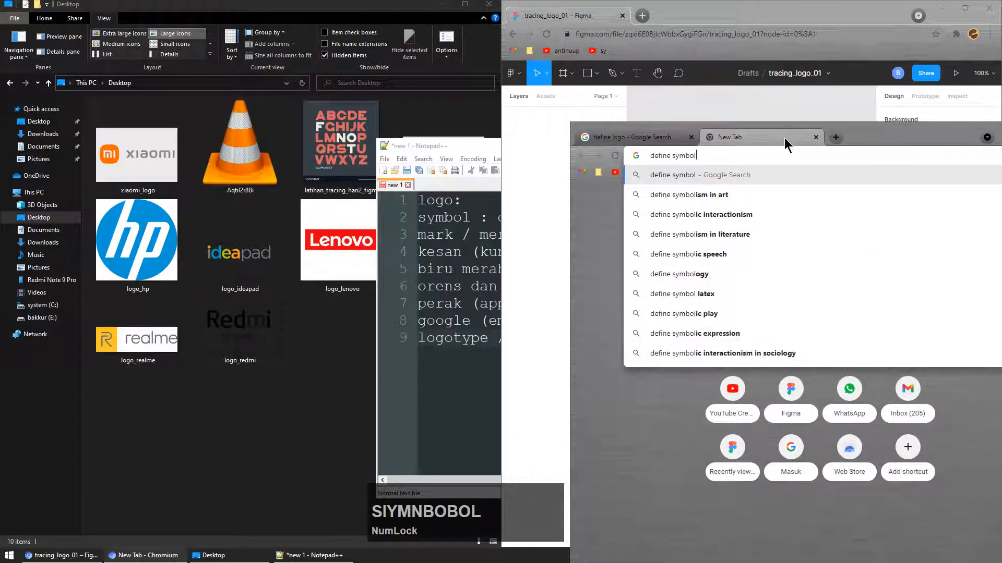
pyautogui.press('Return')
pyautogui.hotkey('ctrl', 't')
pyautogui.write('de')
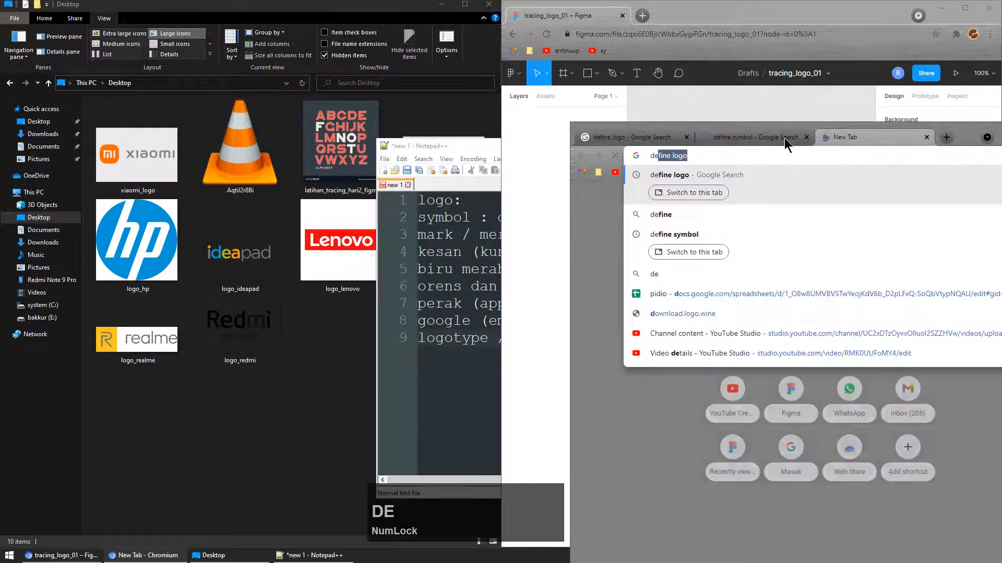
pyautogui.write('fine brand')
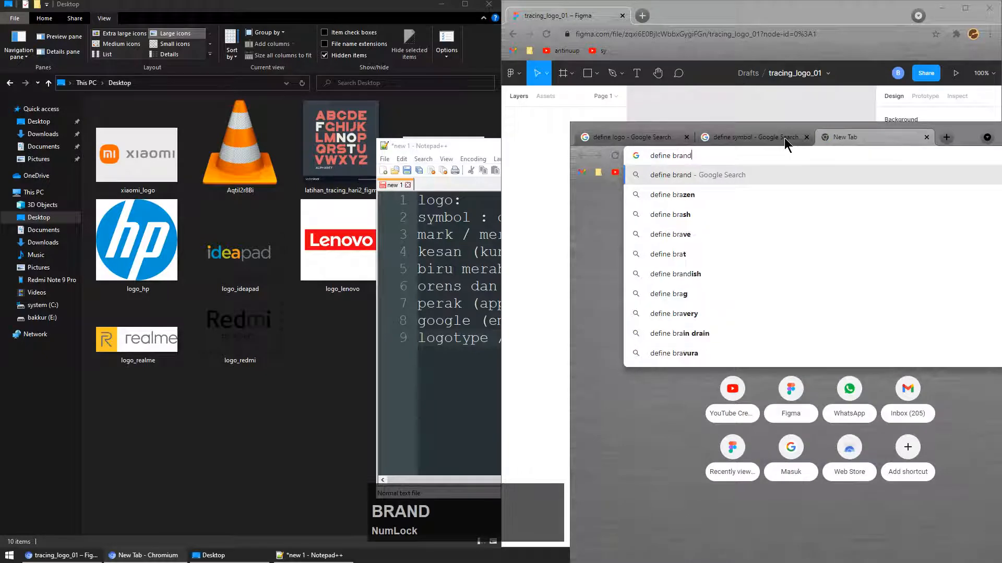
pyautogui.press('Return')
# Step: Search for "define mark" in a new browser tab, correcting the autocompleted "define marketing" query
pyautogui.hotkey('ctrl', 't')
pyautogui.write('m')
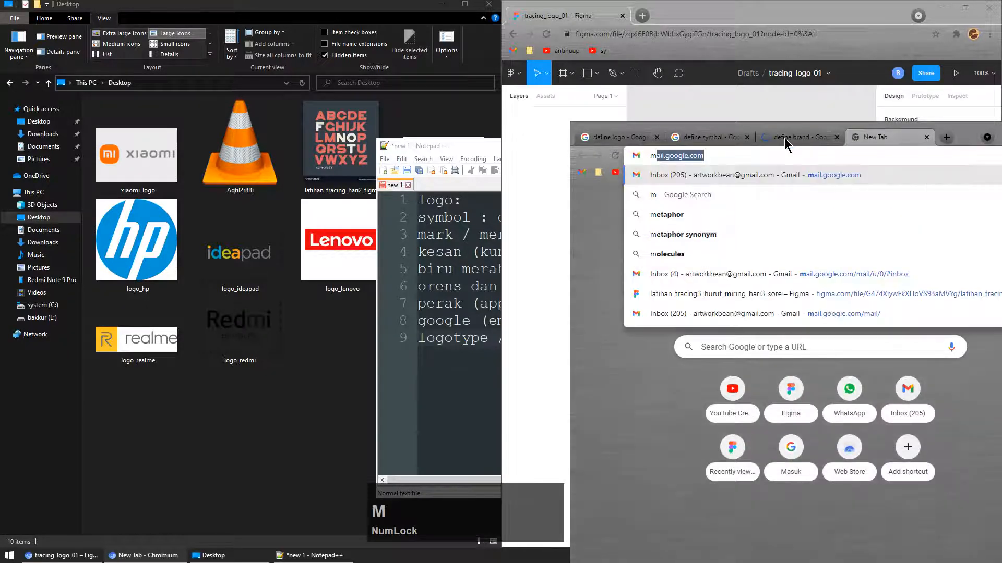
pyautogui.press('BackSpace')
pyautogui.press('BackSpace')
pyautogui.write('define ')
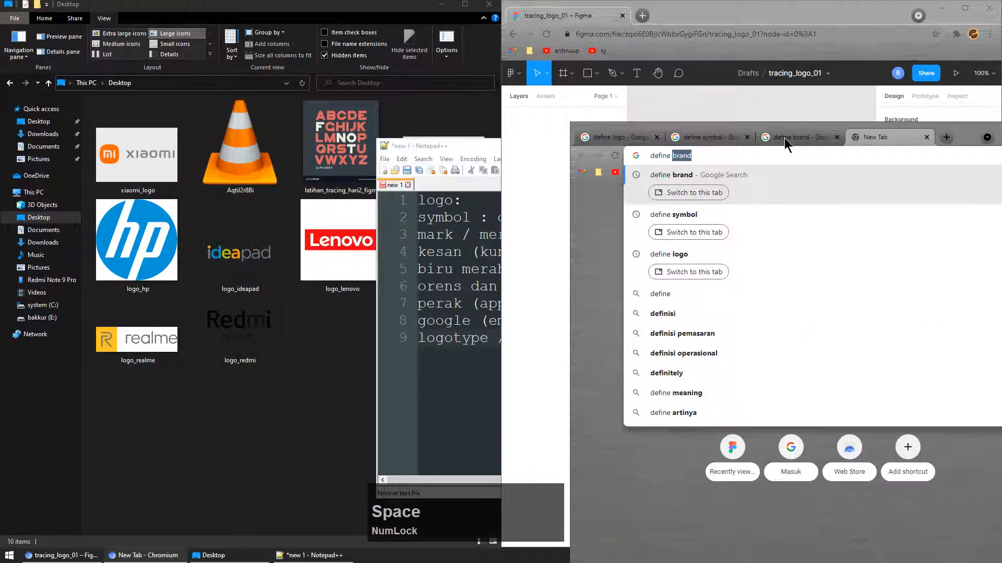
pyautogui.write('mark')
pyautogui.press('Return')
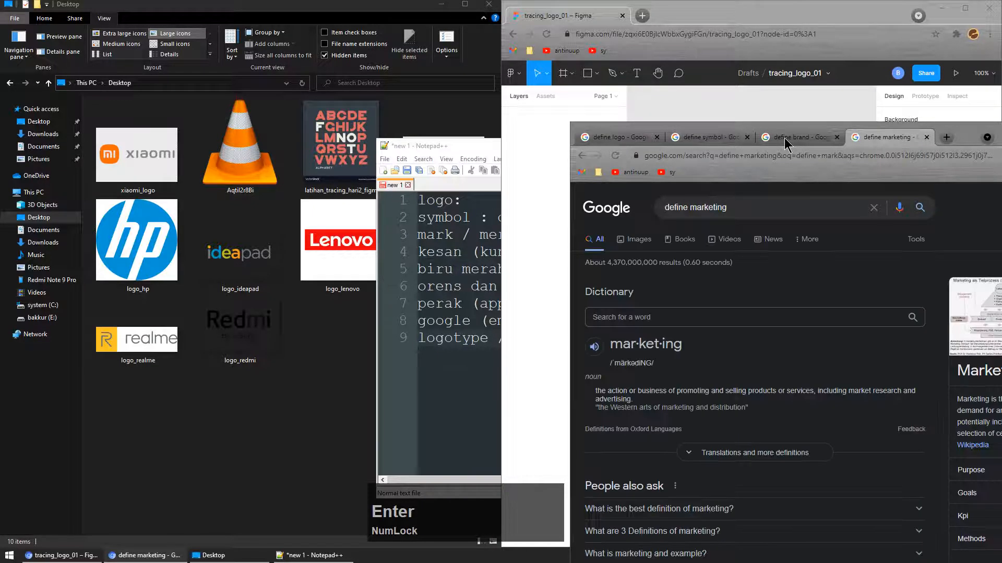
pyautogui.click(741, 209)
pyautogui.press('BackSpace')
pyautogui.press('BackSpace')
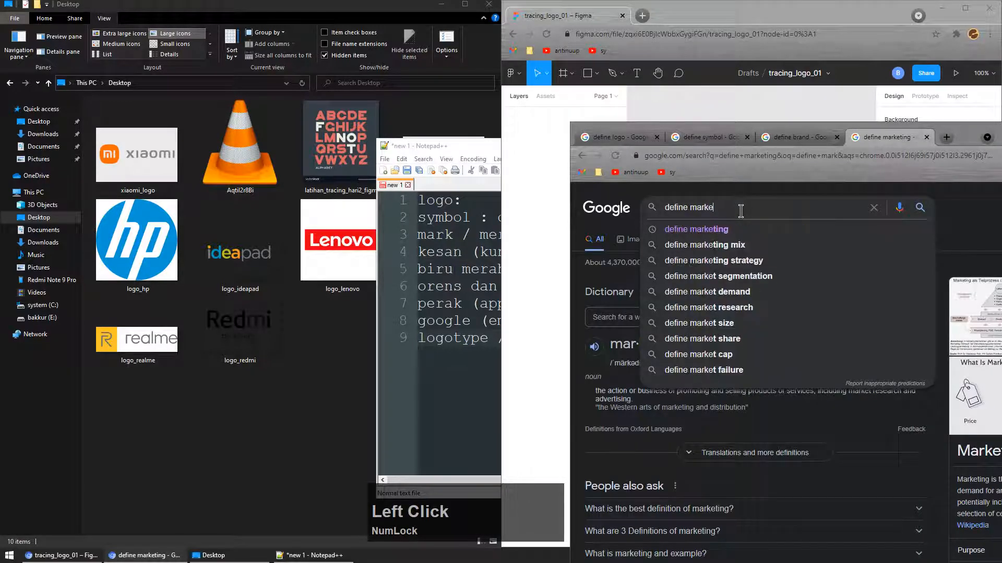
# Step: Search for "define logotype" and "define logomark", each in its own new browser tab
pyautogui.hotkey('ctrl', 't')
pyautogui.write('defin')
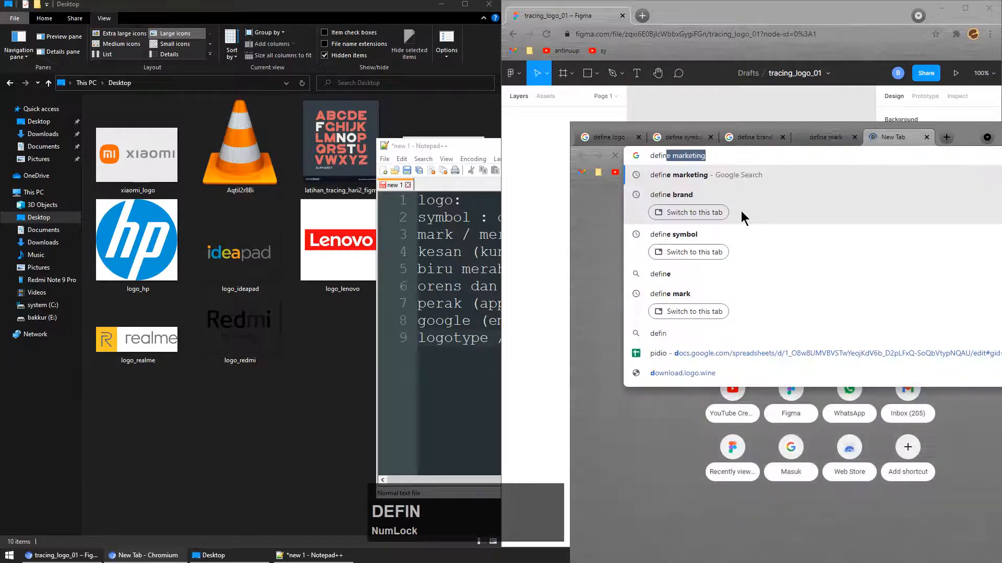
pyautogui.write('e logotype')
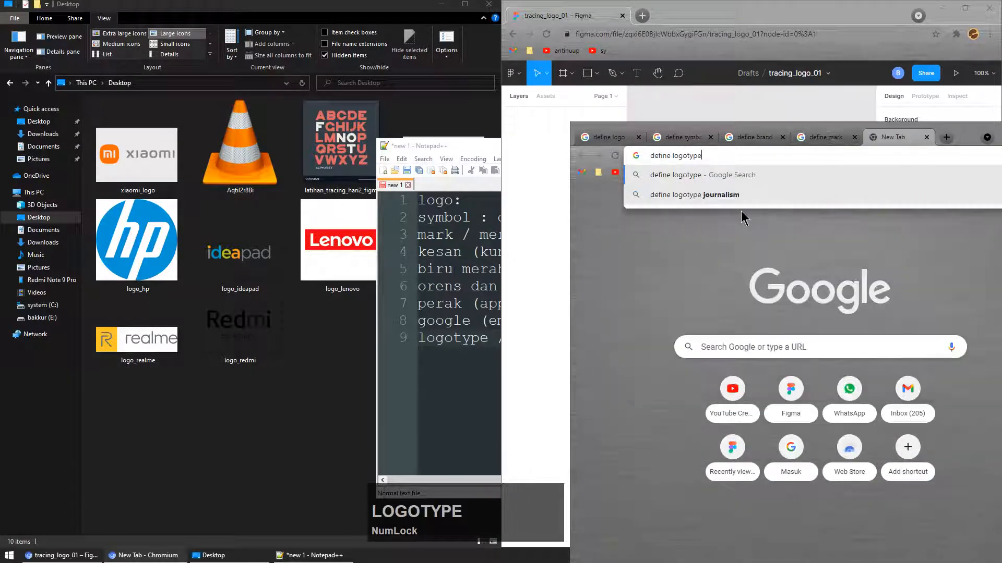
pyautogui.press('Return')
pyautogui.hotkey('ctrl', 't')
pyautogui.write('d')
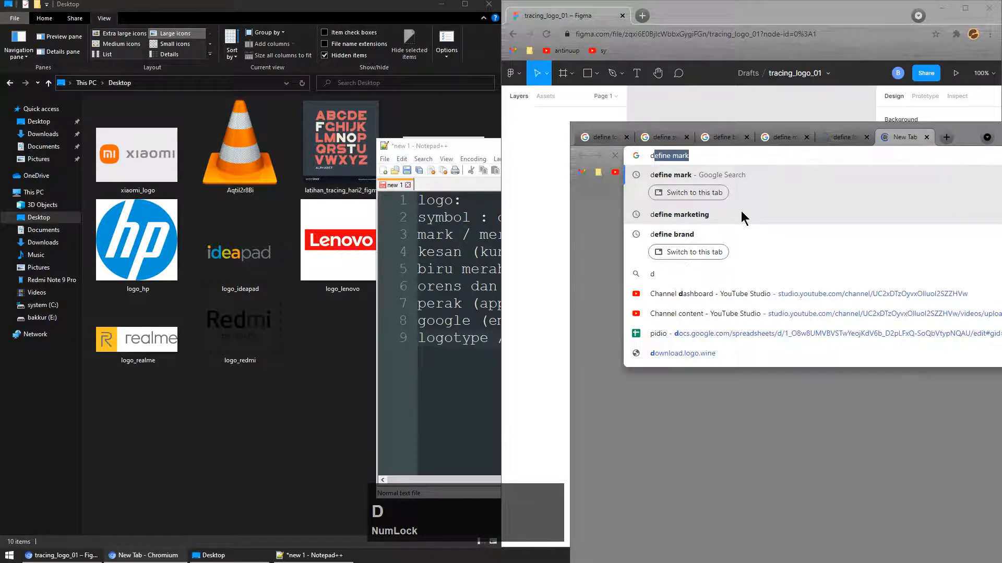
pyautogui.write('efine logomark')
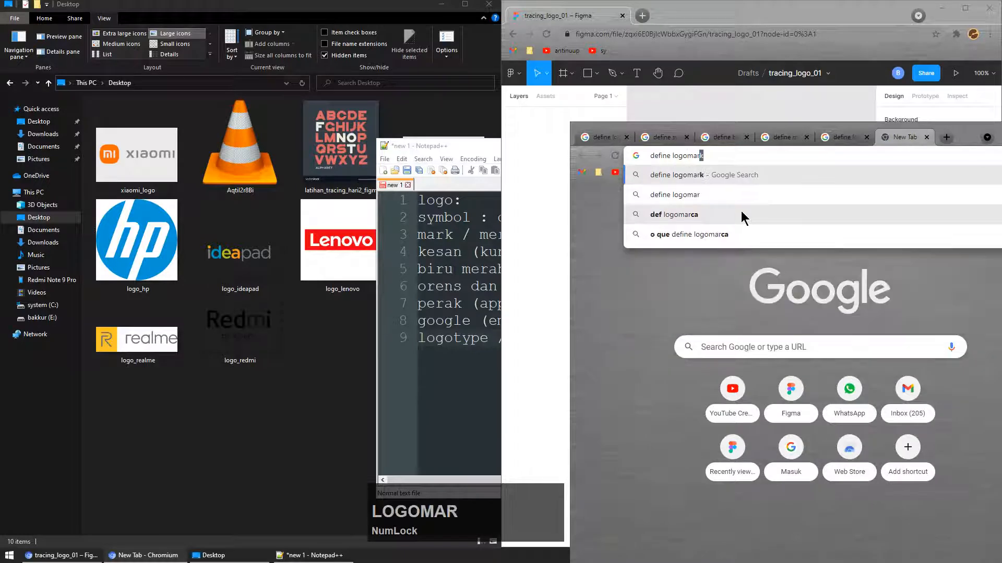
pyautogui.press('Return')
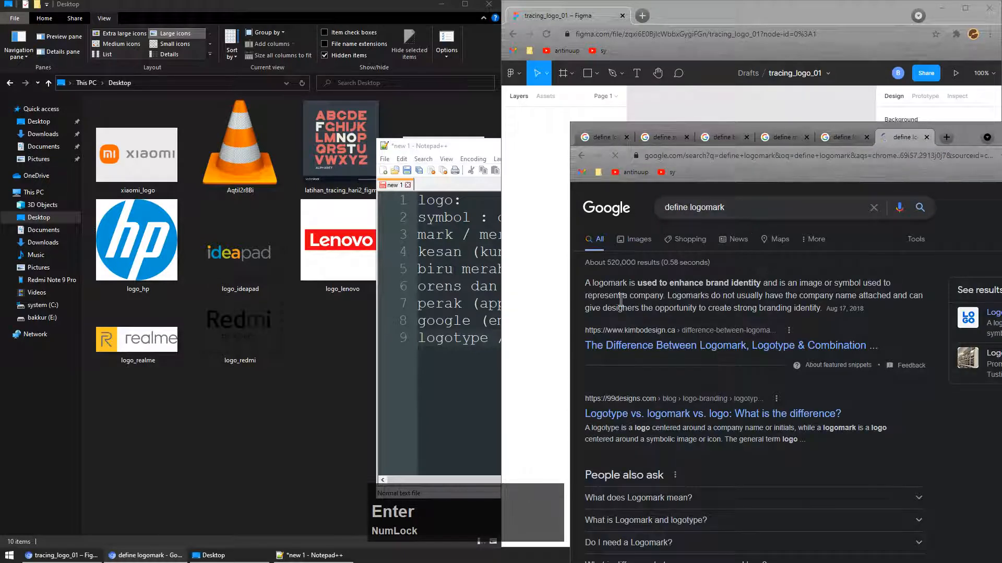
# Step: Review the definitions of logotype and mark, and view the image results for "define mark"
pyautogui.click(842, 139)
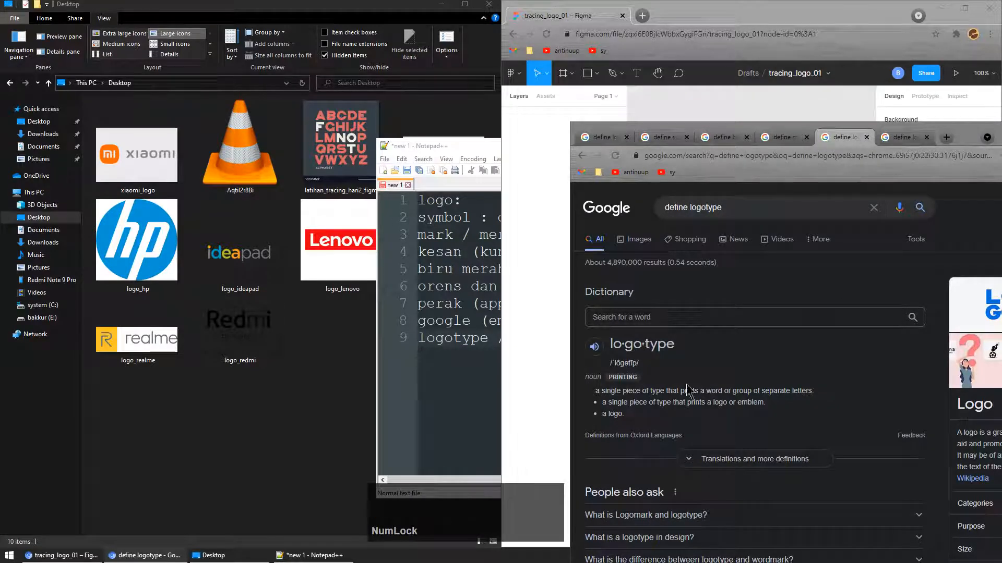
pyautogui.click(785, 138)
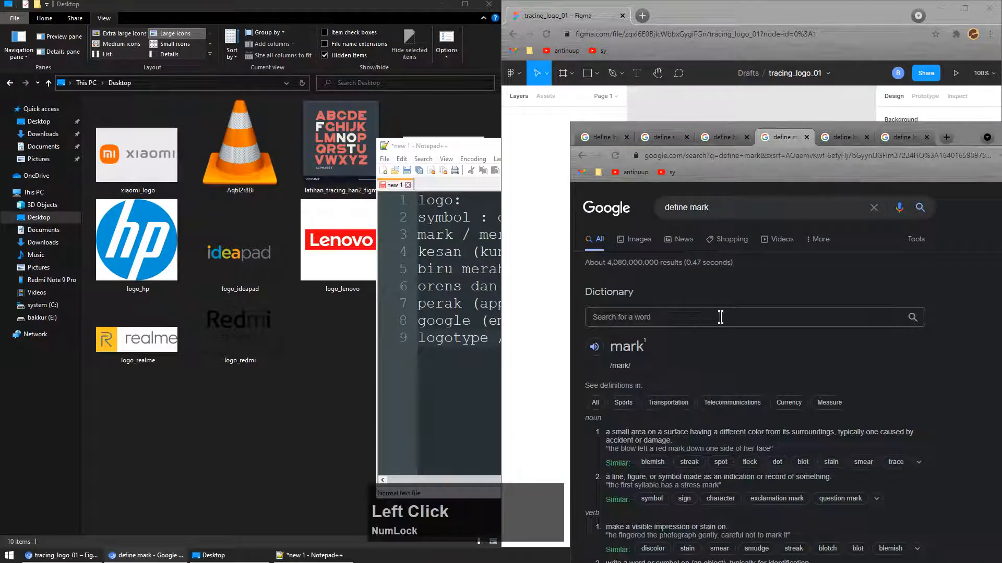
pyautogui.scroll(-6, 634, 446)
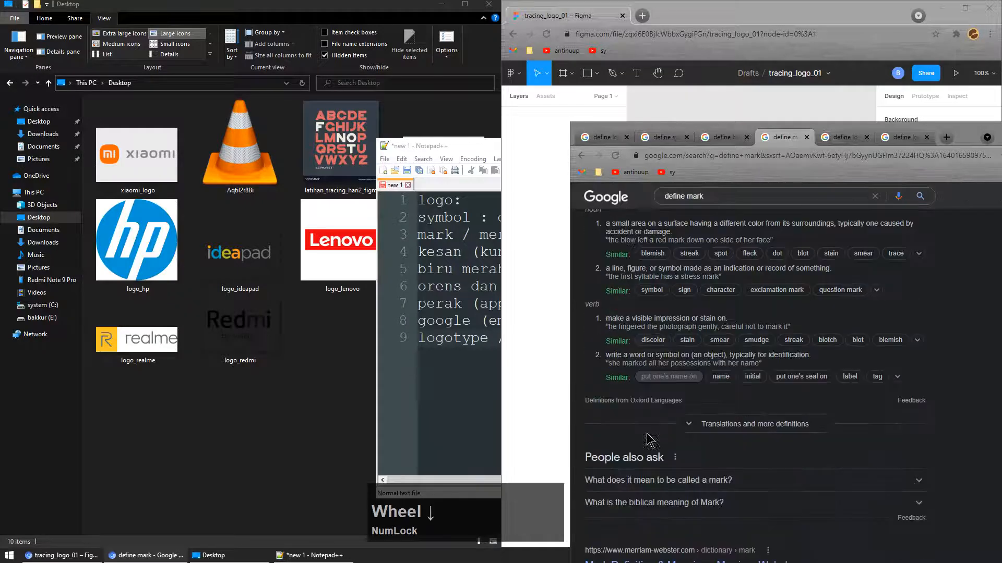
pyautogui.scroll(8, 727, 365)
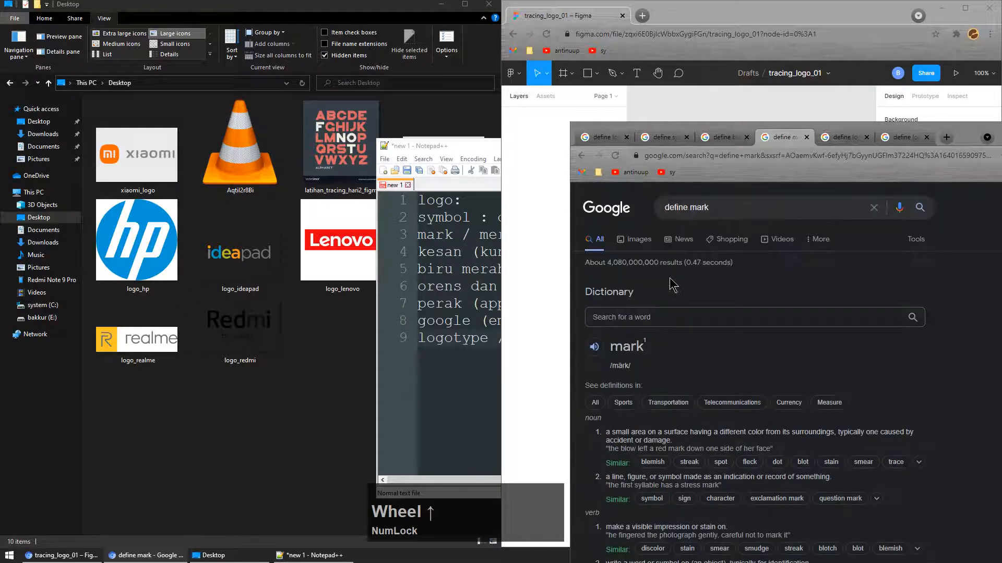
pyautogui.click(634, 238)
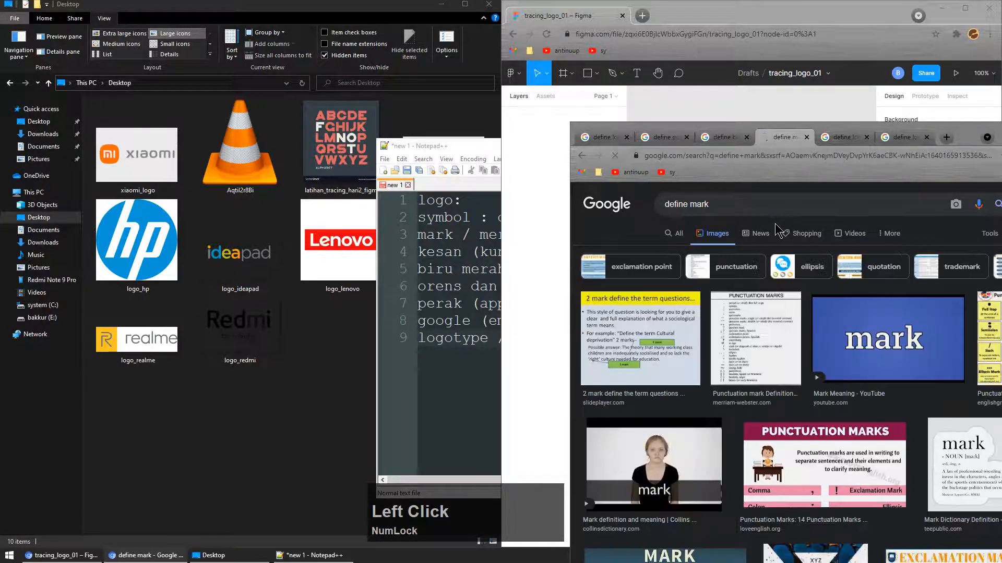
# Step: View the image results for "define brand" and "define symbol" in their open search tabs
pyautogui.click(713, 141)
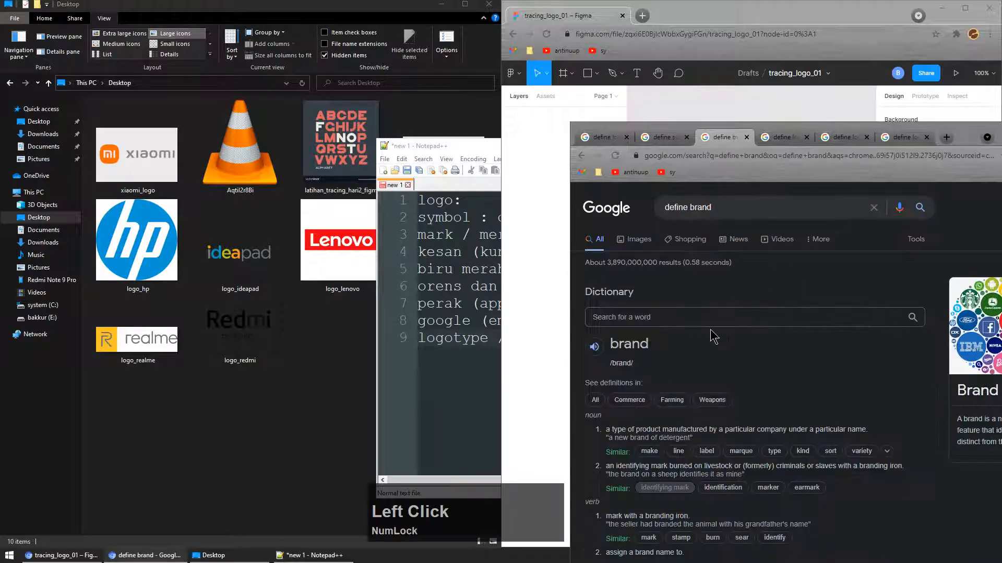
pyautogui.click(638, 241)
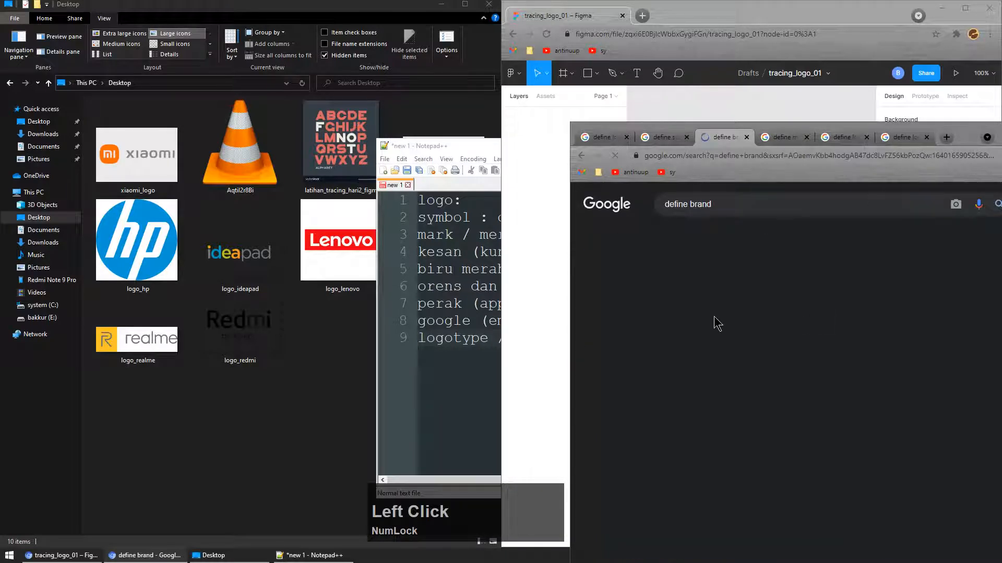
pyautogui.scroll(-3, 730, 324)
pyautogui.scroll(3, 895, 325)
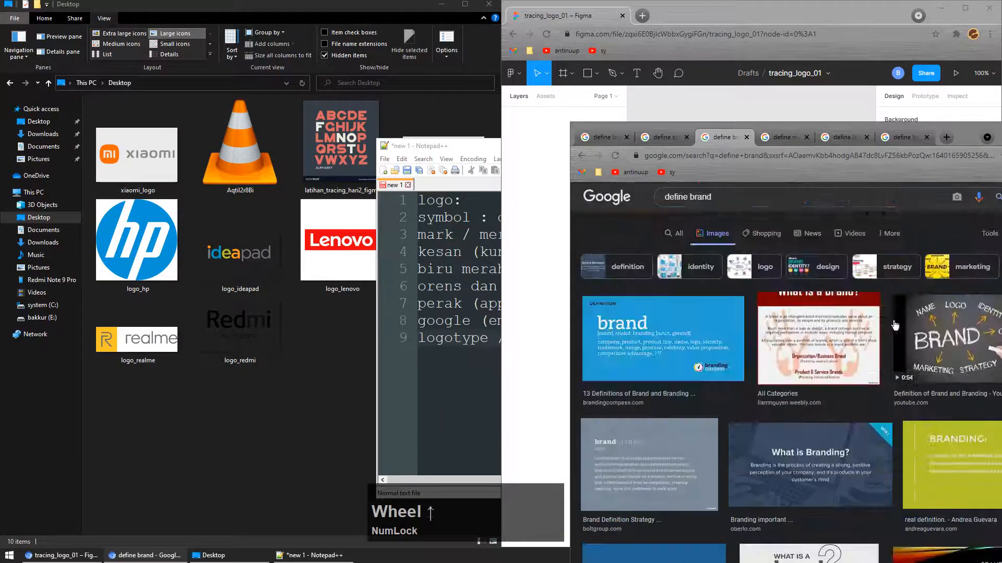
pyautogui.click(662, 137)
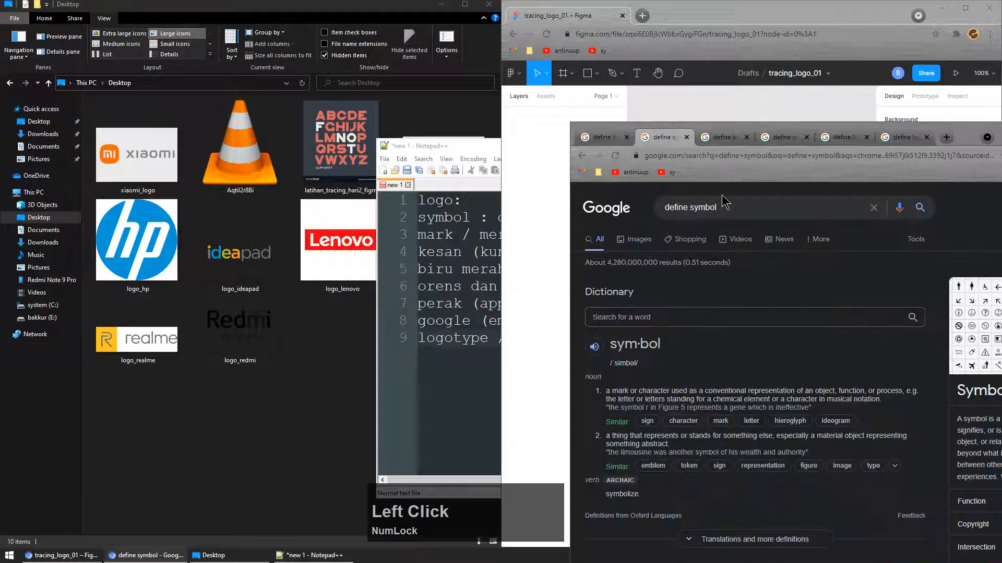
pyautogui.click(635, 241)
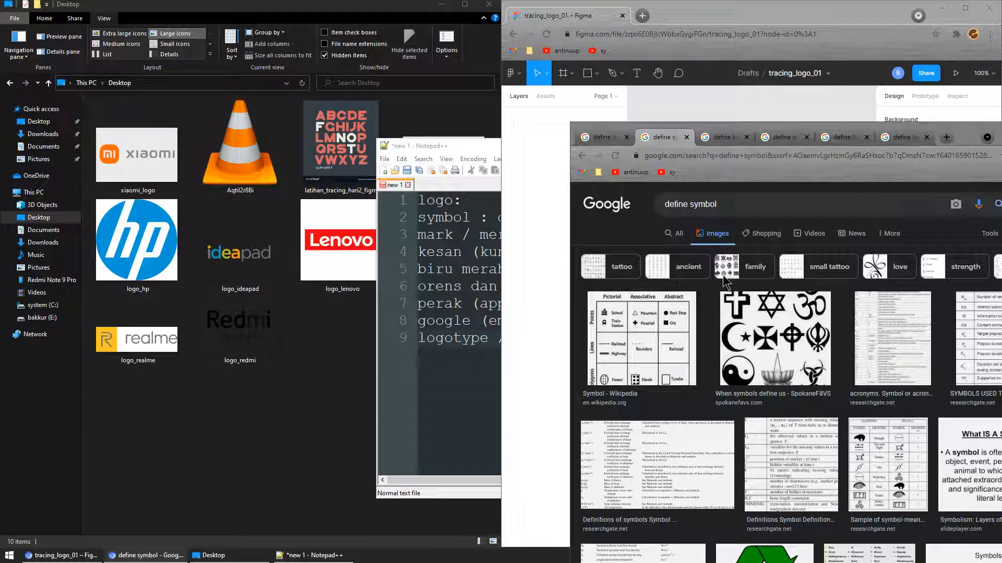
# Step: Maximize the search window, return "define symbol" to all results and highlight the start of the Symbol description
pyautogui.doubleClick(961, 135)
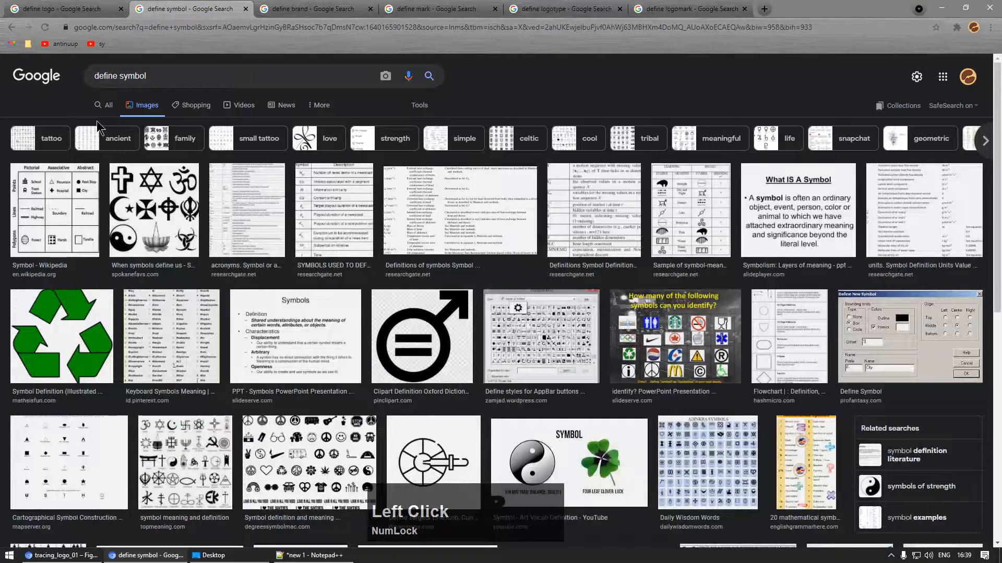
pyautogui.click(104, 105)
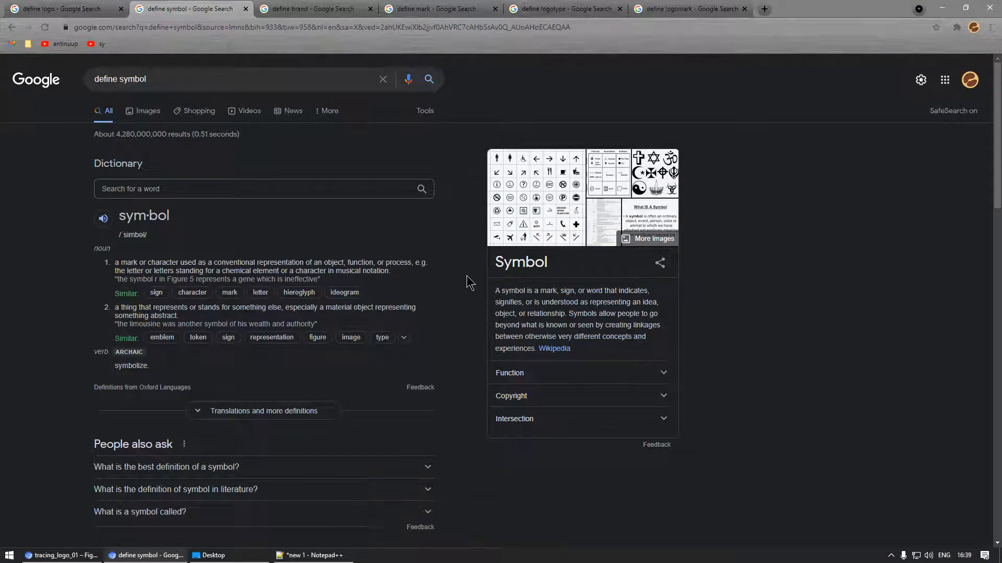
pyautogui.moveTo(496, 292); pyautogui.dragTo(623, 303)
# Step: Look through the image results for "define logo" for examples of brand logos
pyautogui.click(73, 9)
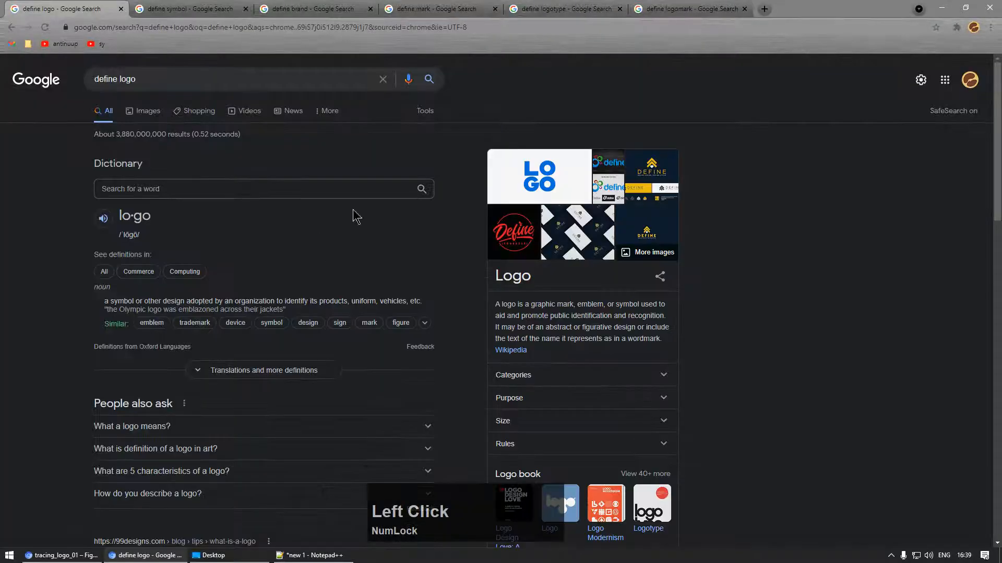
pyautogui.click(143, 112)
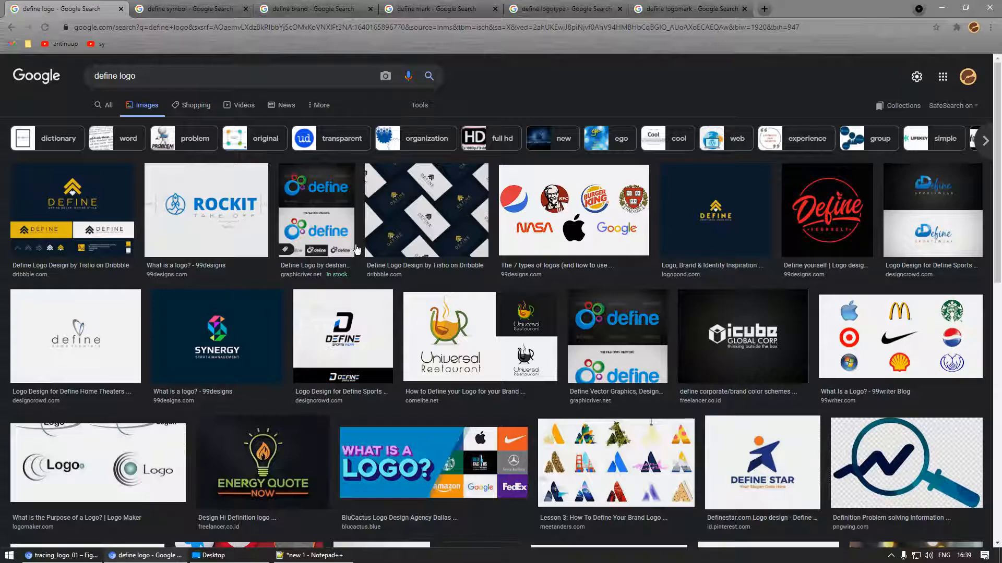
pyautogui.scroll(-10, 376, 422)
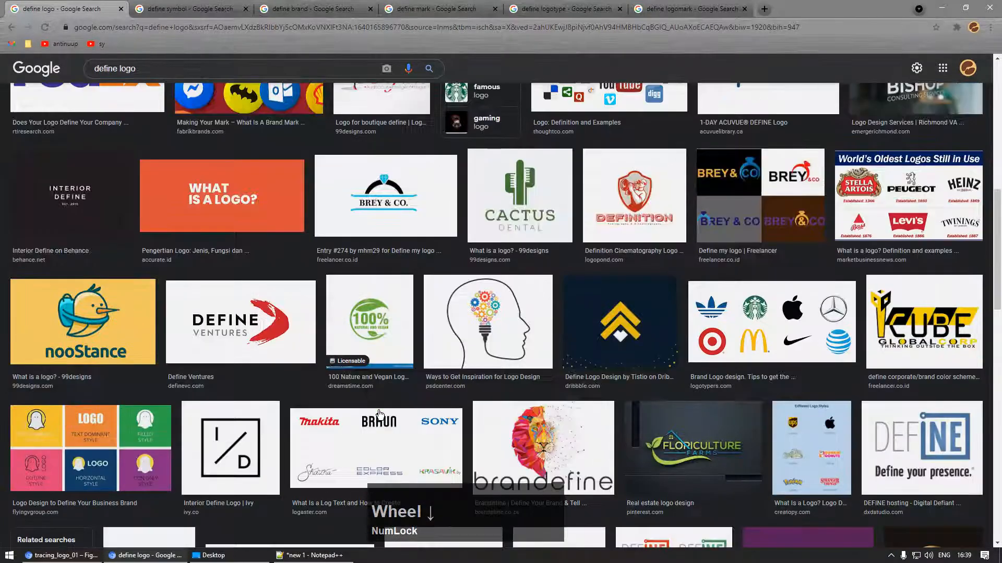
pyautogui.scroll(-3, 379, 413)
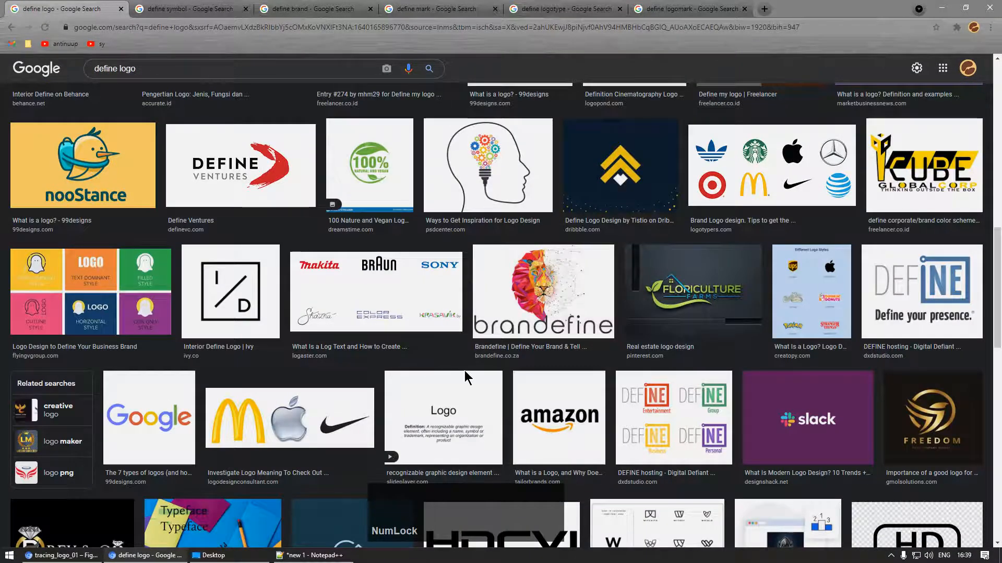
pyautogui.scroll(15, 291, 346)
# Step: Go through the open definition tabs and close the logomark, logotype, mark and brand searches
pyautogui.click(190, 9)
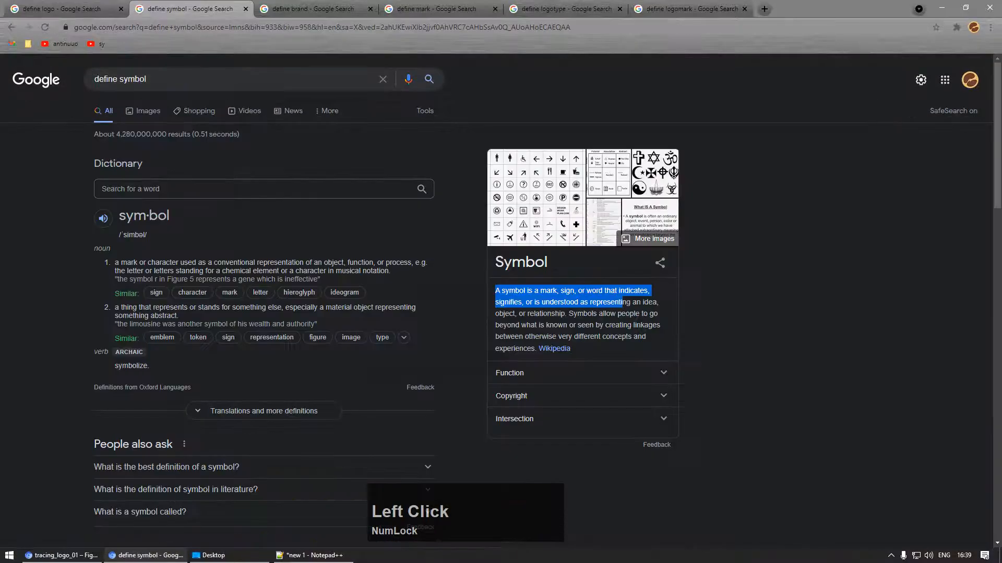
pyautogui.click(313, 9)
pyautogui.click(436, 9)
pyautogui.click(566, 9)
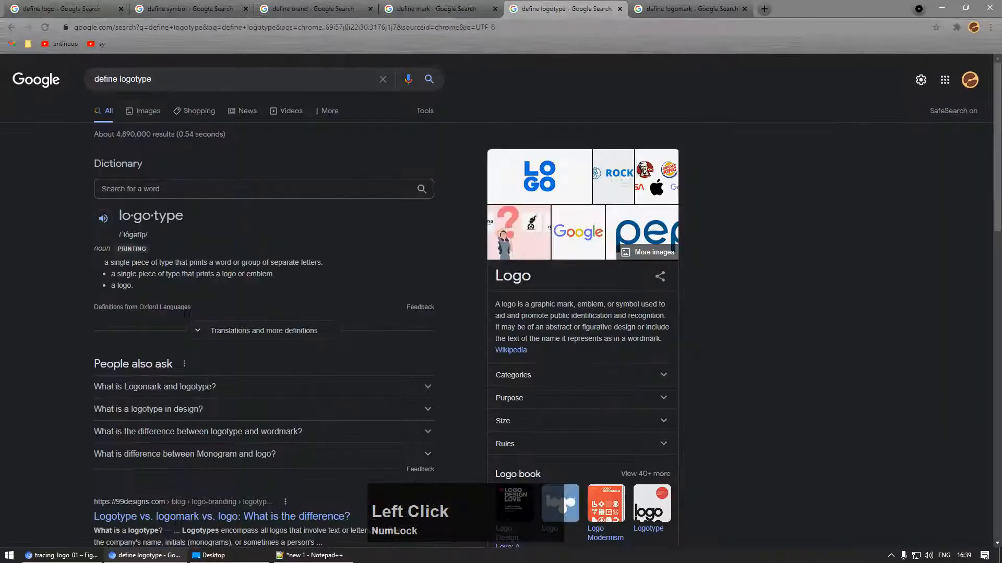
pyautogui.click(692, 9)
pyautogui.click(744, 9)
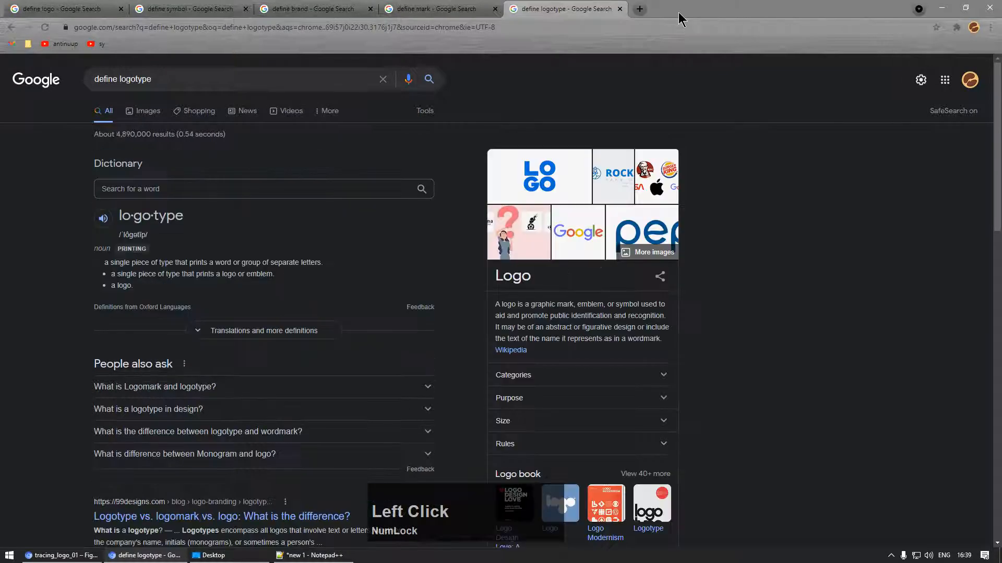
pyautogui.click(619, 8)
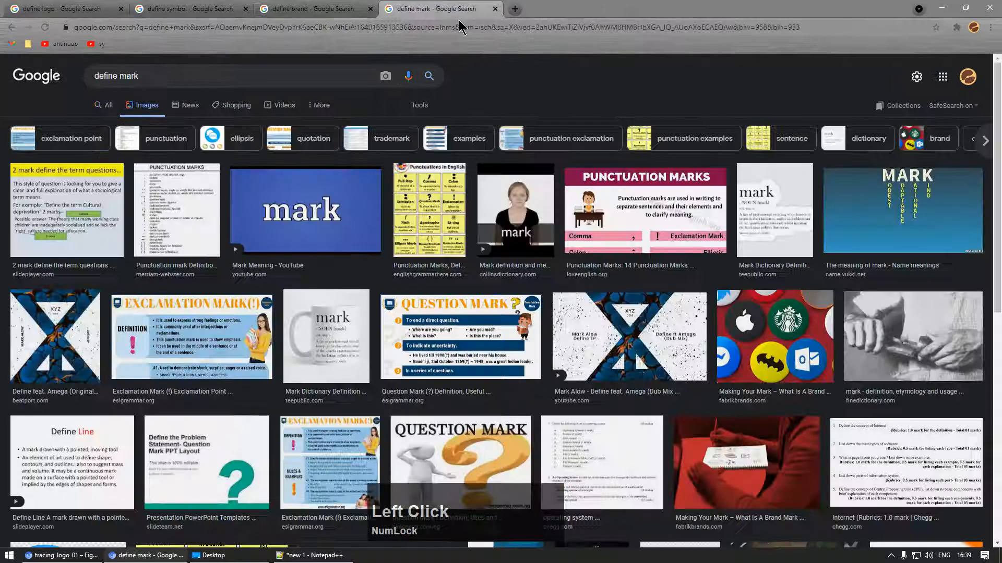
pyautogui.click(496, 9)
pyautogui.click(371, 9)
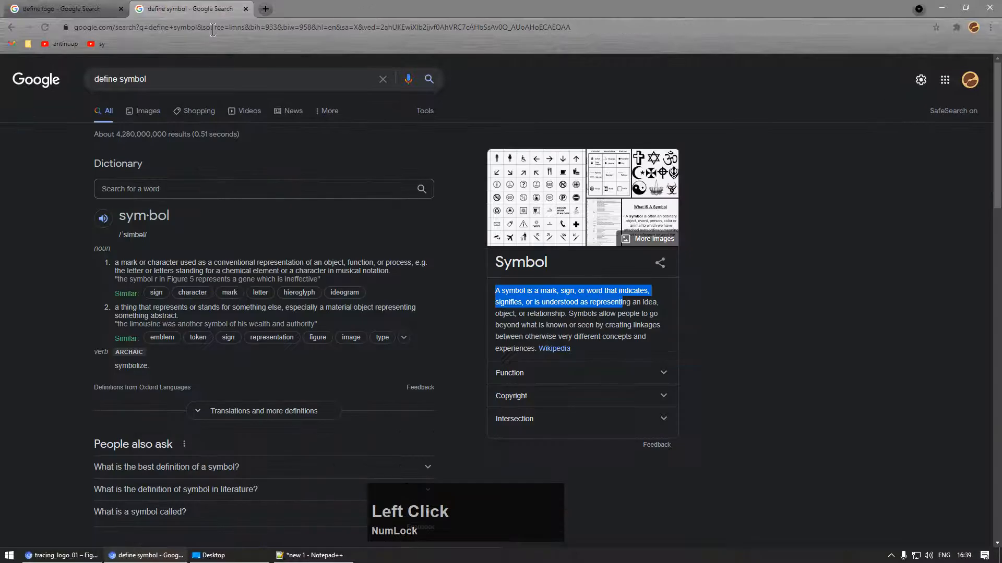
# Step: Replace the "define symbol" query with "apa itu logo" and run the search
pyautogui.click(170, 77)
pyautogui.hotkey('ctrl', 'a')
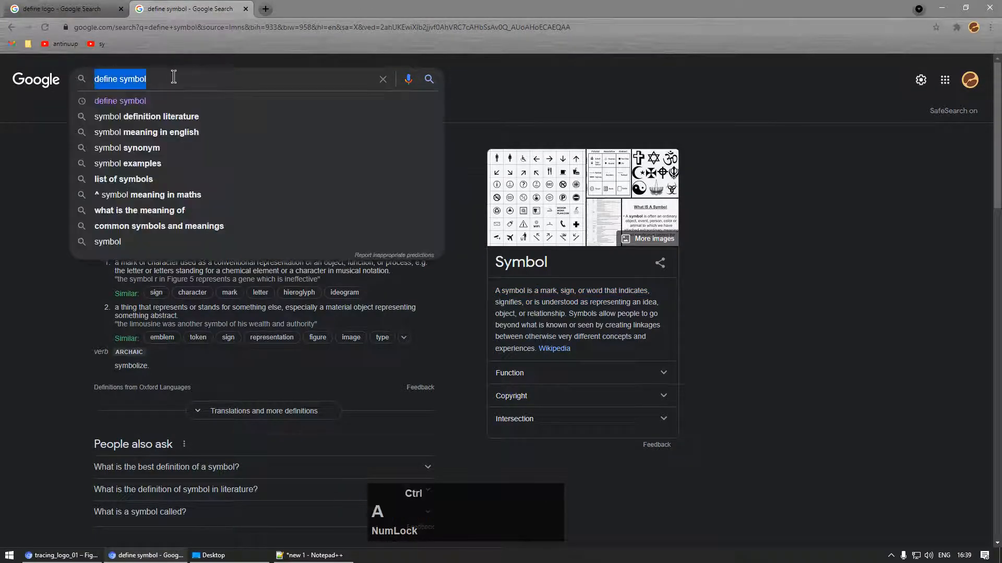
pyautogui.write('apa itu s')
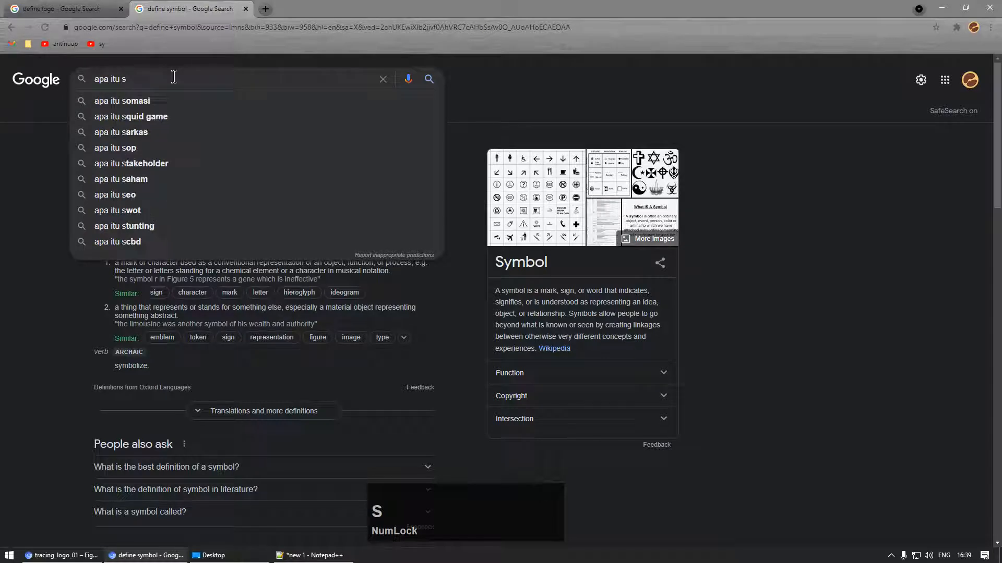
pyautogui.press('BackSpace')
pyautogui.write('logo')
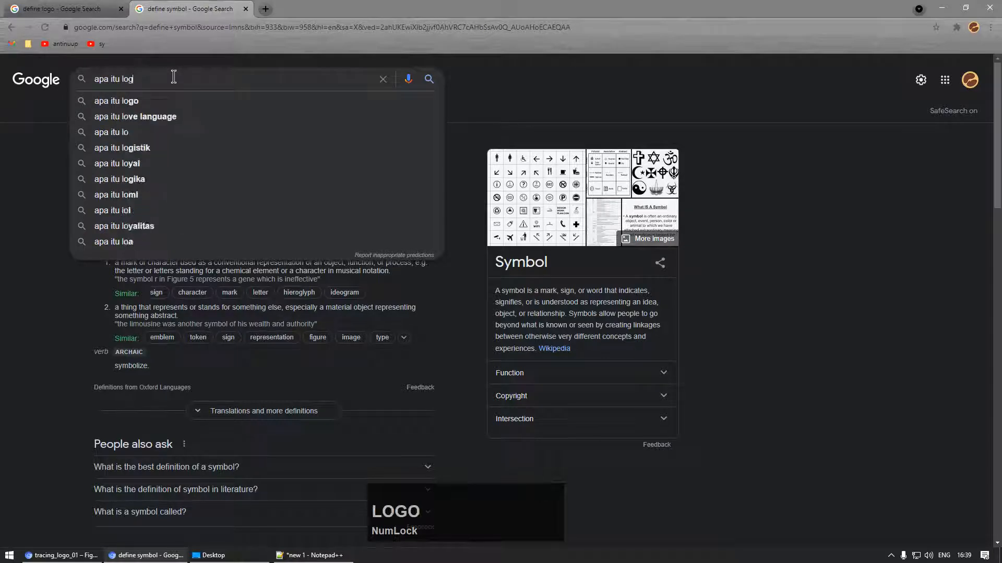
pyautogui.press('Return')
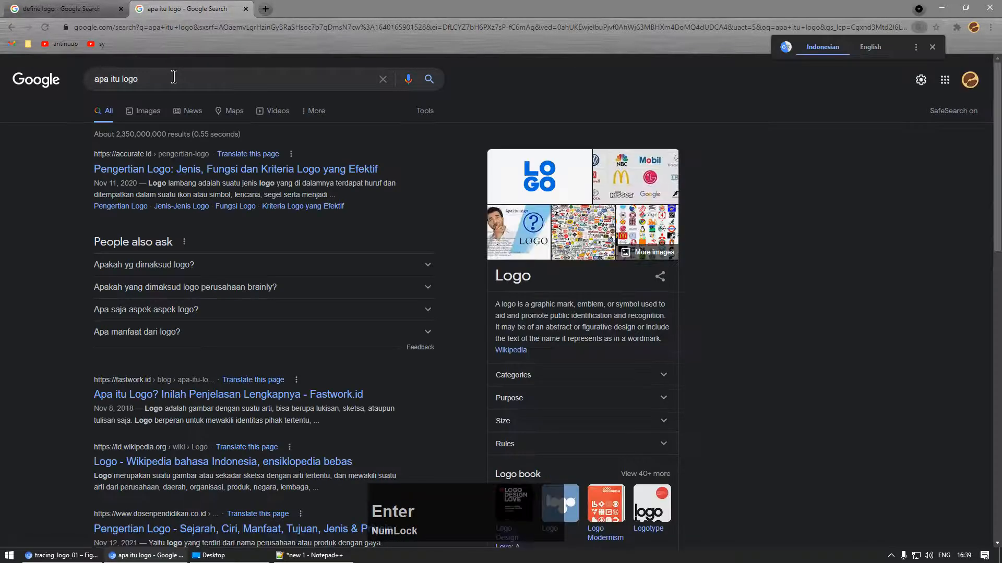
# Step: Close the "apa itu logo" tab and the search window, then maximize the Figma window
pyautogui.click(244, 9)
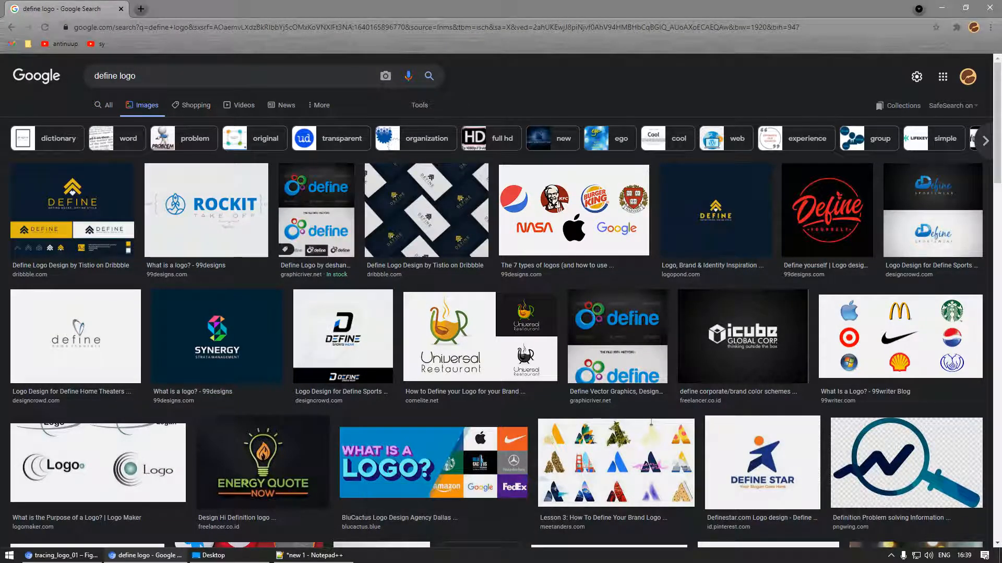
pyautogui.click(990, 8)
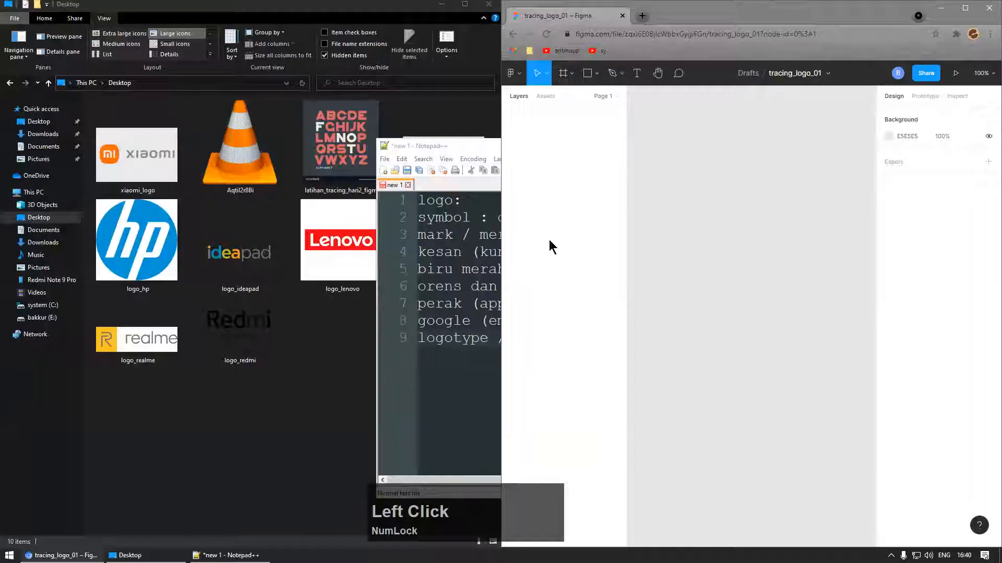
pyautogui.click(786, 191)
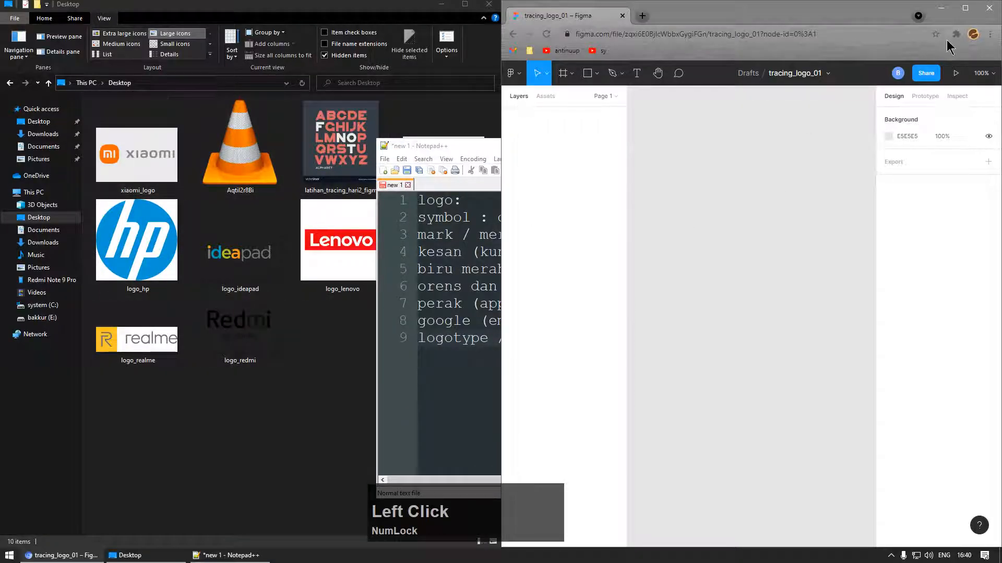
pyautogui.click(965, 7)
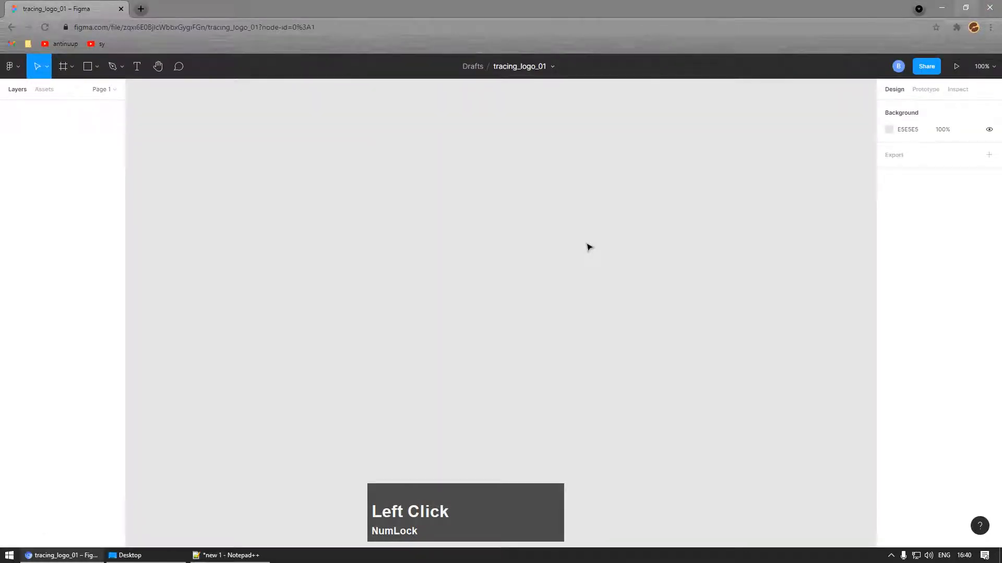
# Step: Place the logo_asus image from the Desktop onto the empty canvas
pyautogui.hotkey('ctrl', 'shift', 'k')
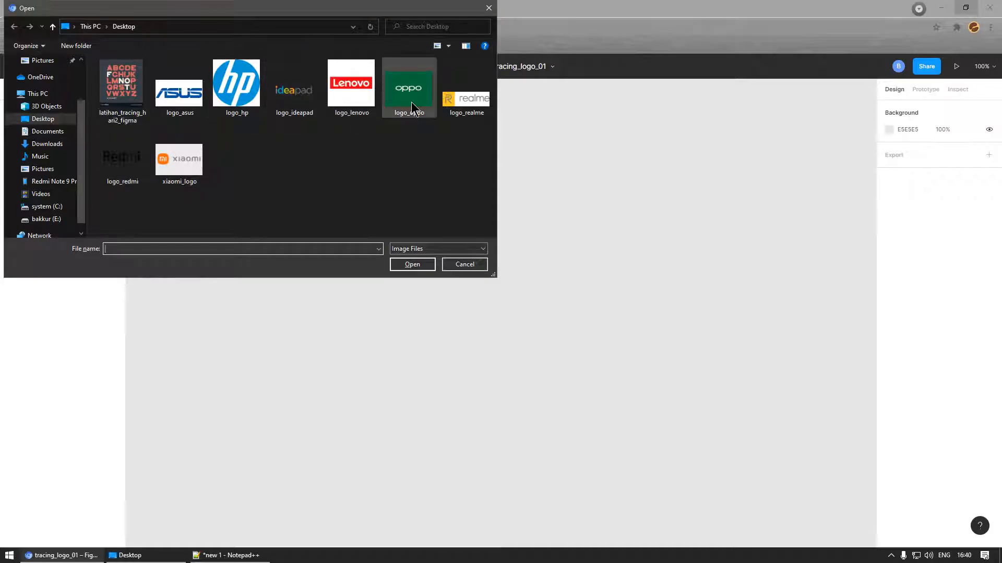
pyautogui.click(169, 102)
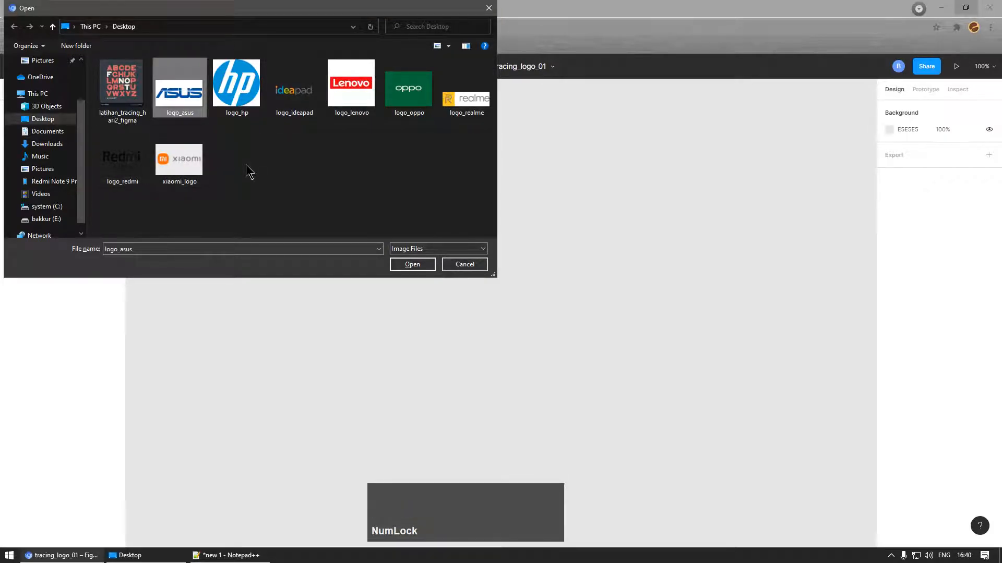
pyautogui.click(189, 182)
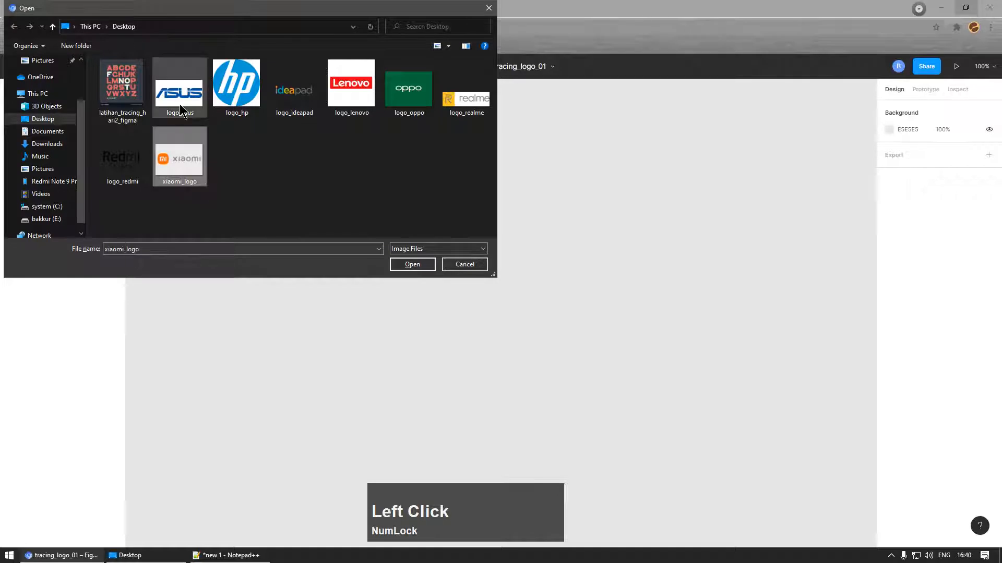
pyautogui.click(411, 264)
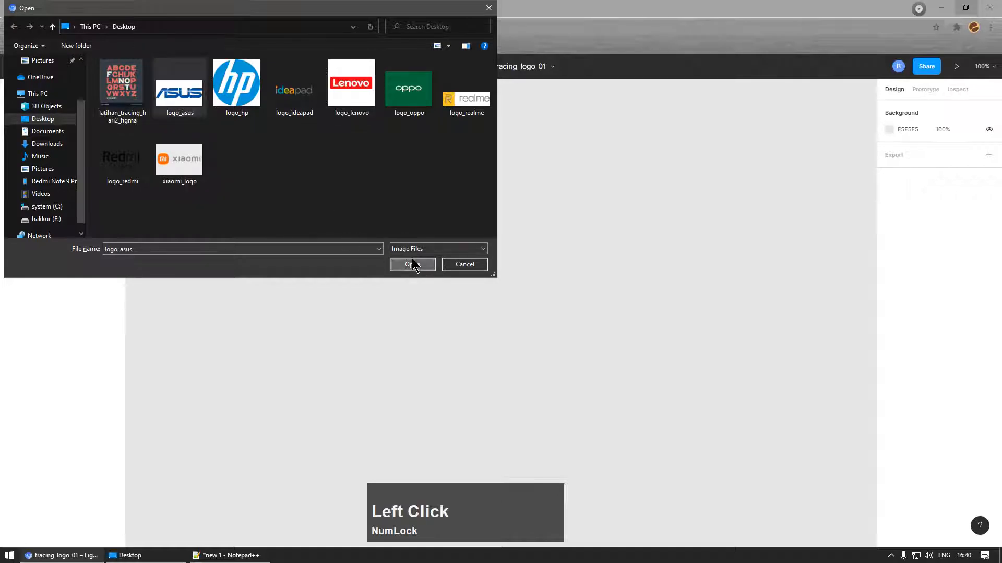
pyautogui.click(381, 213)
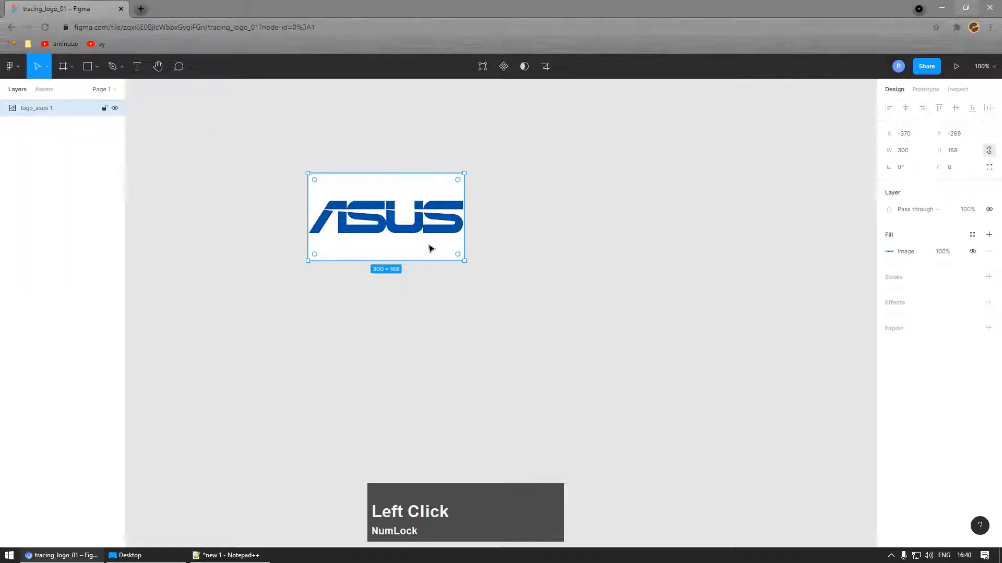
# Step: Draw a rectangle about 70 × 109 over the ASUS logo's letter U, extending above it, with 50% fill opacity
pyautogui.scroll(3, 541, 320)
pyautogui.hscroll(-3, 541, 319)
pyautogui.scroll(5, 503, 313)
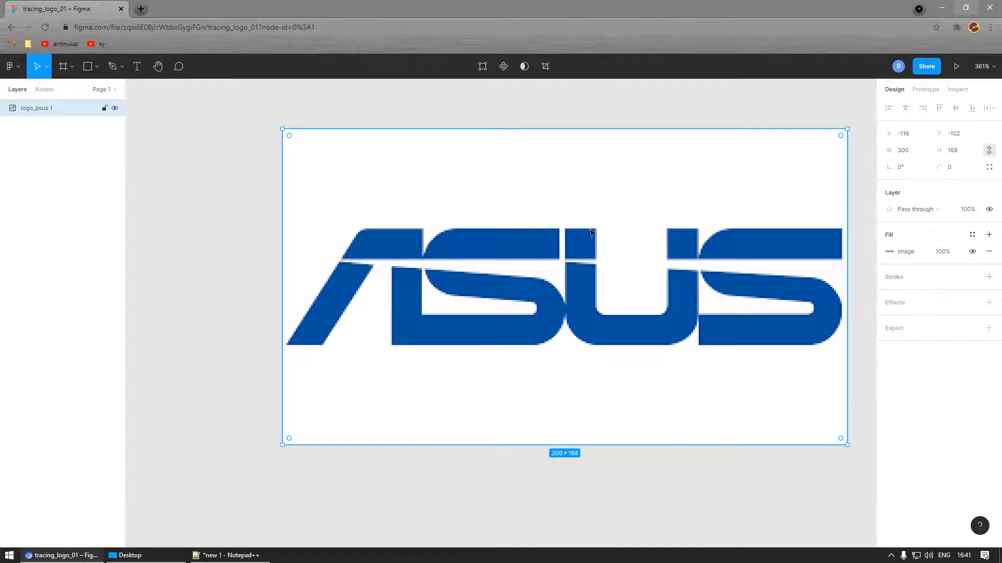
pyautogui.press('r')
pyautogui.moveTo(564, 140); pyautogui.dragTo(697, 346)
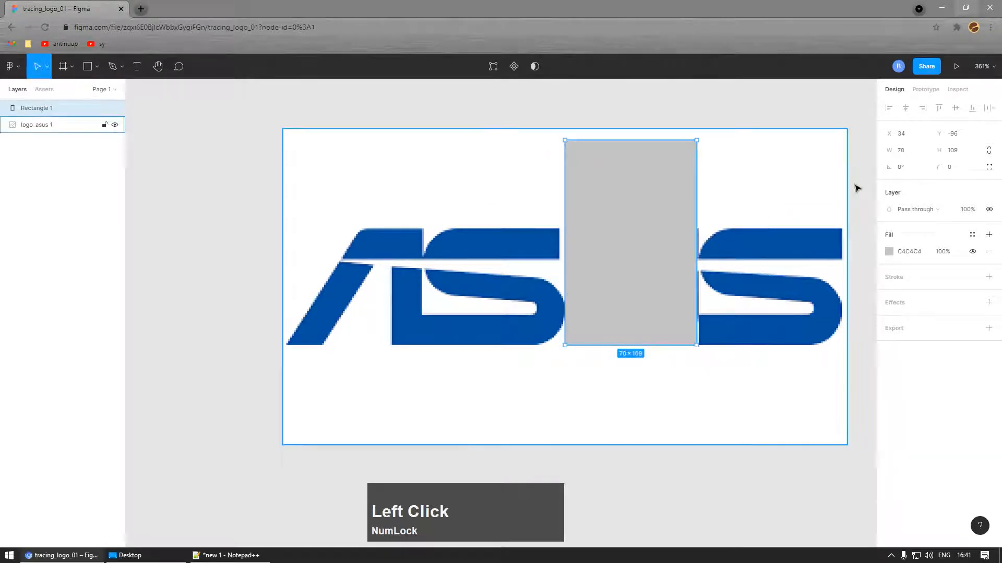
pyautogui.click(944, 252)
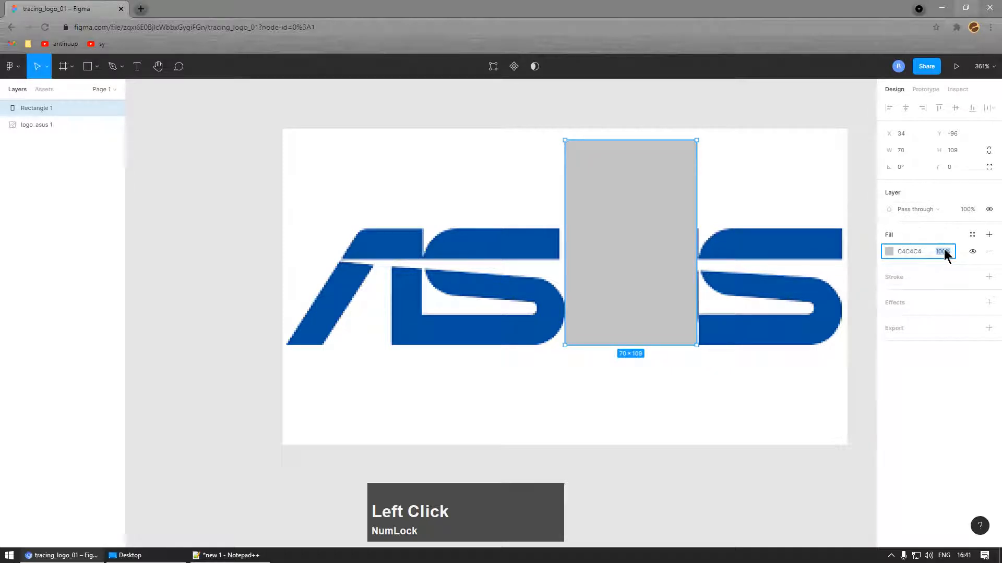
pyautogui.write('50')
pyautogui.press('Return')
# Step: Change the fill colour of the rectangle over the letter U to red FF0000
pyautogui.scroll(2, 720, 149)
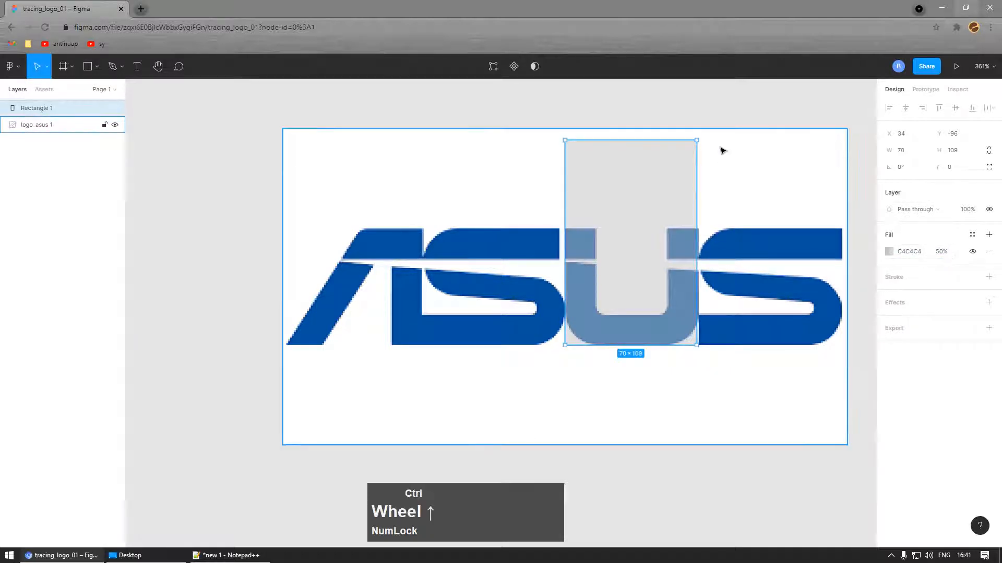
pyautogui.click(887, 251)
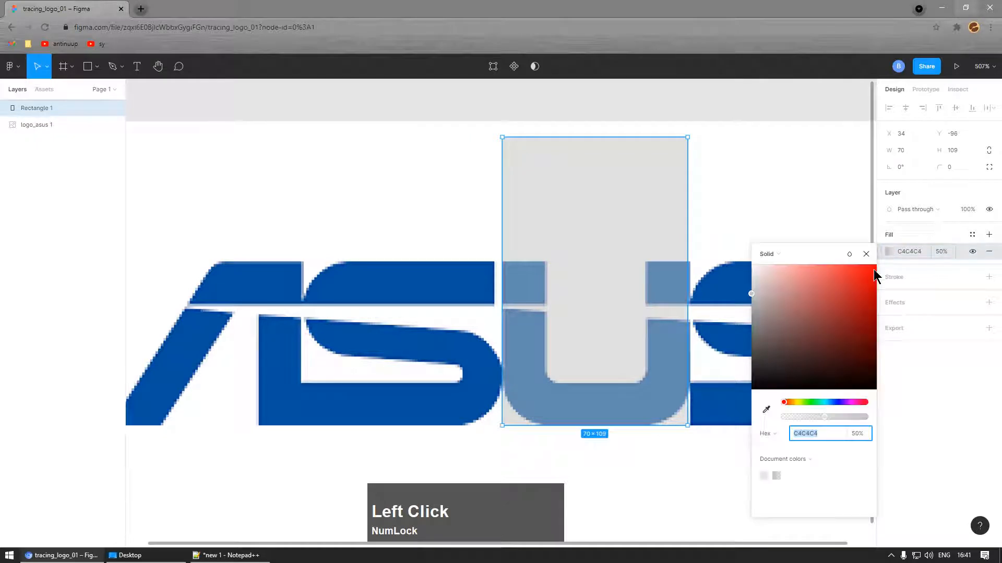
pyautogui.click(876, 266)
pyautogui.click(583, 258)
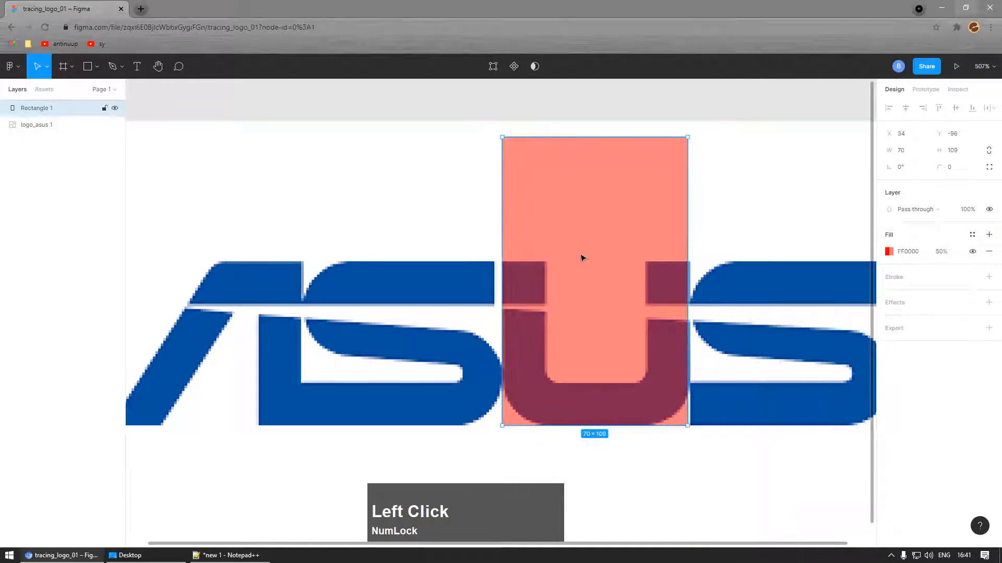
# Step: Round the corners of the red rectangle over the letter U to a radius of 16
pyautogui.moveTo(684, 149); pyautogui.dragTo(689, 224)
pyautogui.scroll(2, 666, 246)
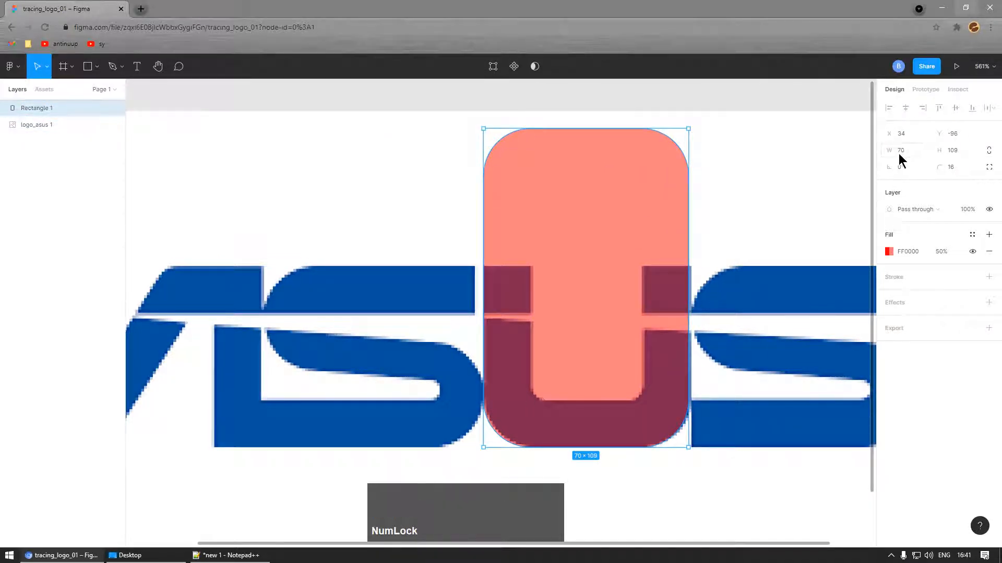
pyautogui.click(647, 96)
# Step: Draw a rectangle about 38 × 104 over the U's inner opening, centred horizontally on the red rectangle and extending above it
pyautogui.press('r')
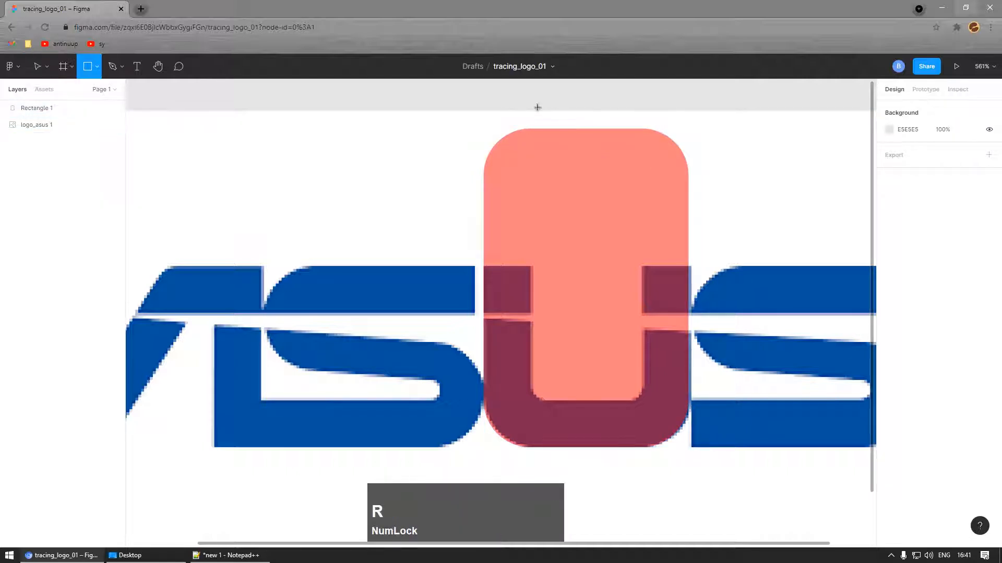
pyautogui.moveTo(531, 96); pyautogui.dragTo(642, 402)
pyautogui.keyDown('shift'); pyautogui.click(675, 211); pyautogui.keyUp('shift')
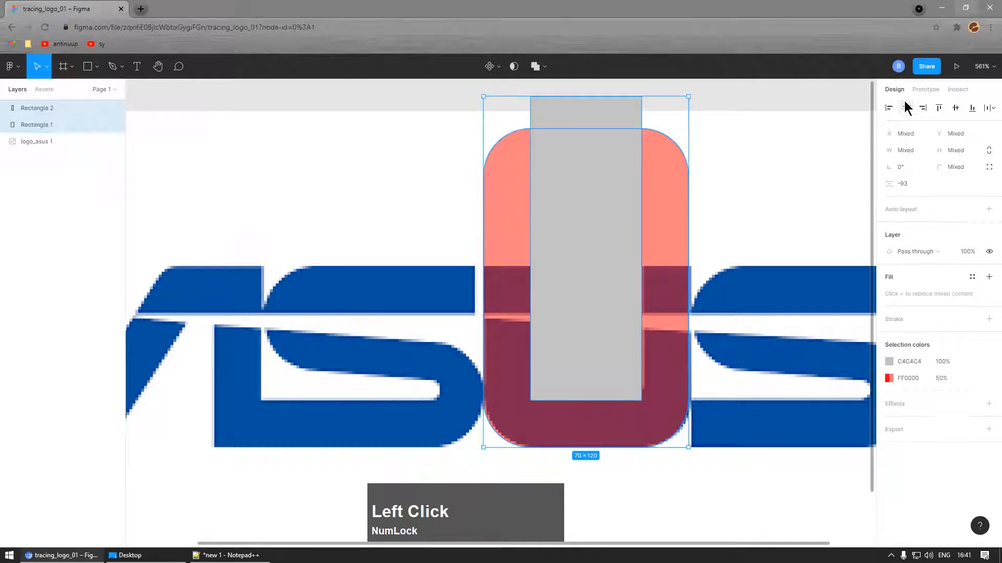
pyautogui.click(760, 88)
pyautogui.scroll(1, 620, 371)
# Step: Round the grey inner rectangle's corners to fit the curve of the U's inner opening
pyautogui.click(620, 371)
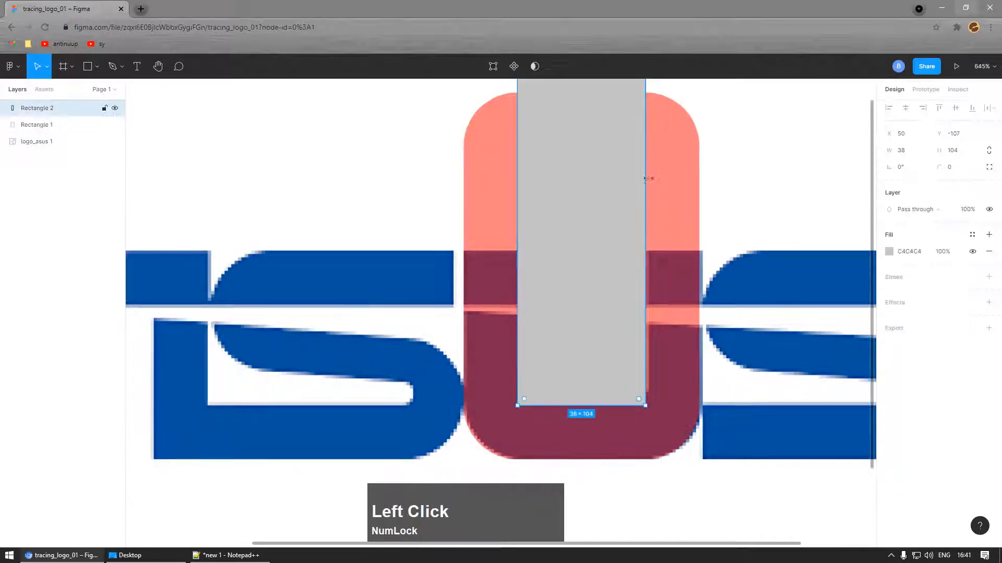
pyautogui.scroll(-1, 659, 234)
pyautogui.moveTo(644, 91)
pyautogui.moveTo(643, 91); pyautogui.dragTo(659, 116)
# Step: Copy the red rectangle's properties onto the inner rectangle, then reduce the inner rectangle's corner radius to 5
pyautogui.click(686, 145)
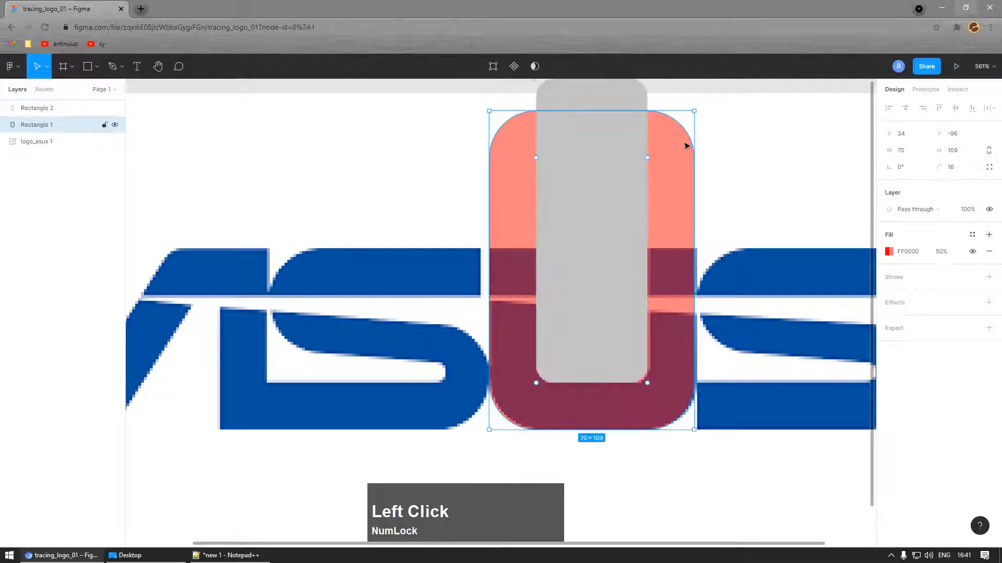
pyautogui.hotkey('ctrl', 'c')
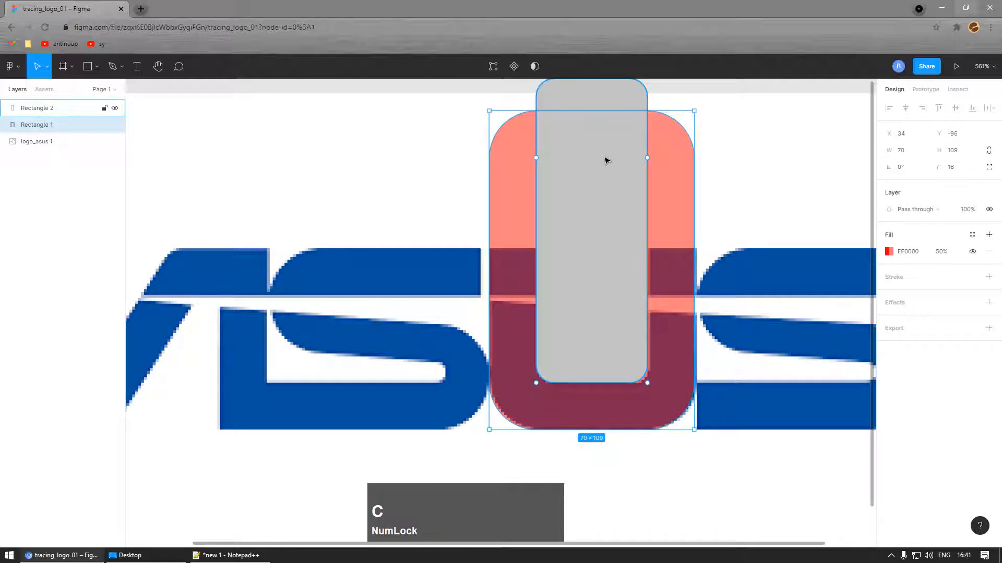
pyautogui.click(605, 160)
pyautogui.hotkey('ctrl', 'alt', 'v')
pyautogui.keyDown('ctrl'); pyautogui.scroll(-1, 618, 222); pyautogui.keyUp('ctrl')
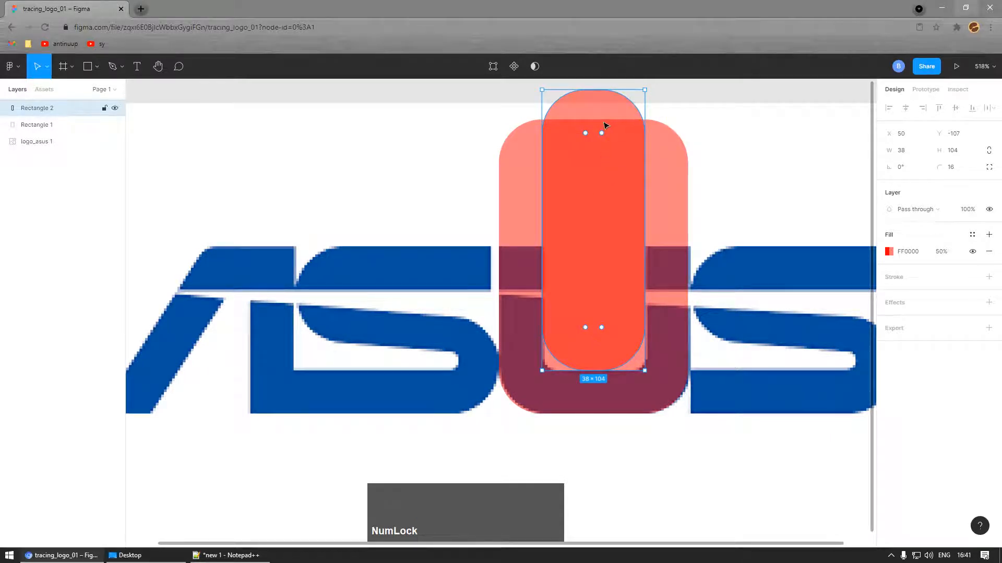
pyautogui.moveTo(601, 133); pyautogui.dragTo(661, 130)
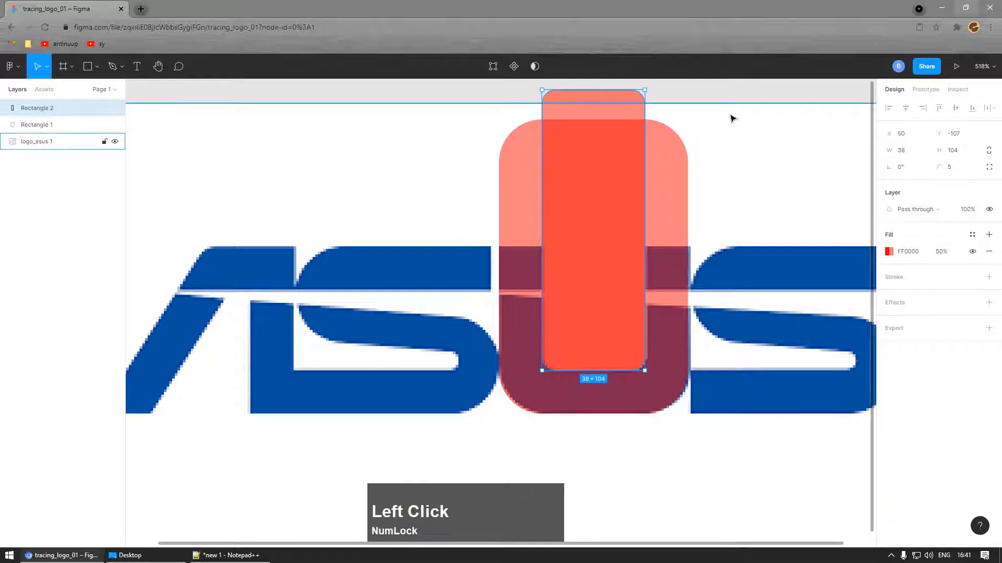
# Step: Change the inner rectangle's fill colour to yellow FAFF00
pyautogui.click(892, 251)
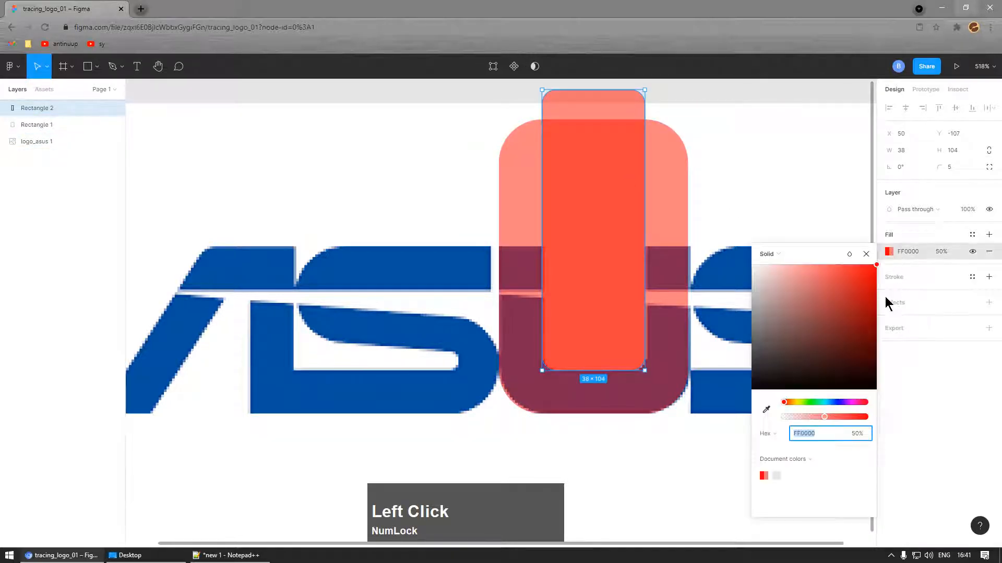
pyautogui.click(798, 403)
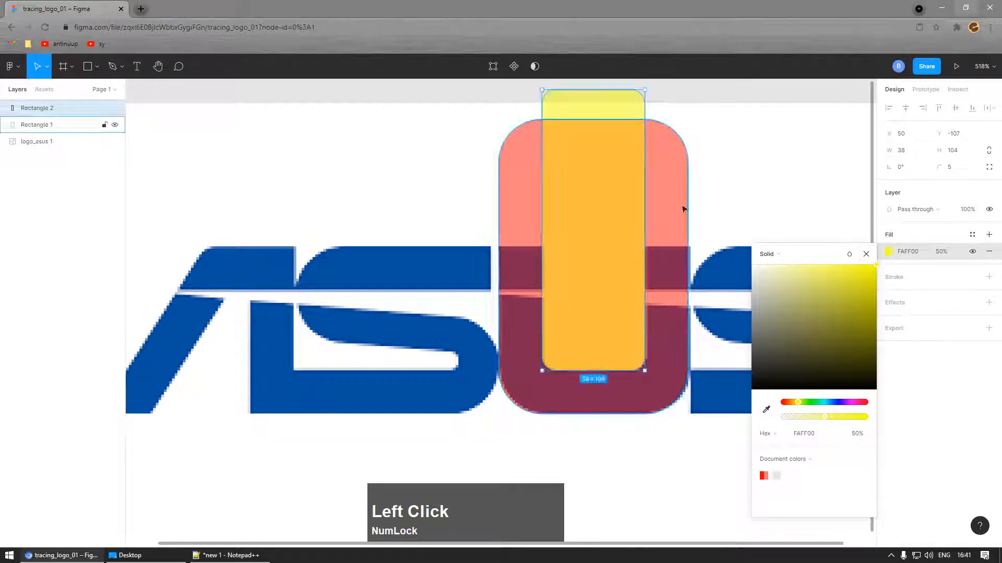
pyautogui.click(700, 176)
# Step: Draw a rectangle over the letter A's vertical stem and widen it leftwards to 15 × 62
pyautogui.scroll(-3, 626, 198)
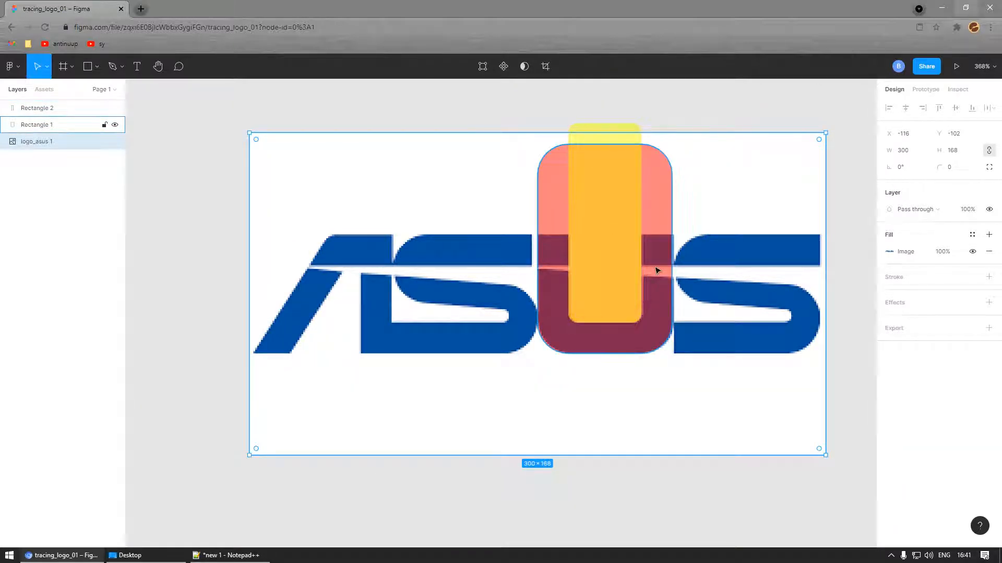
pyautogui.scroll(-3, 429, 322)
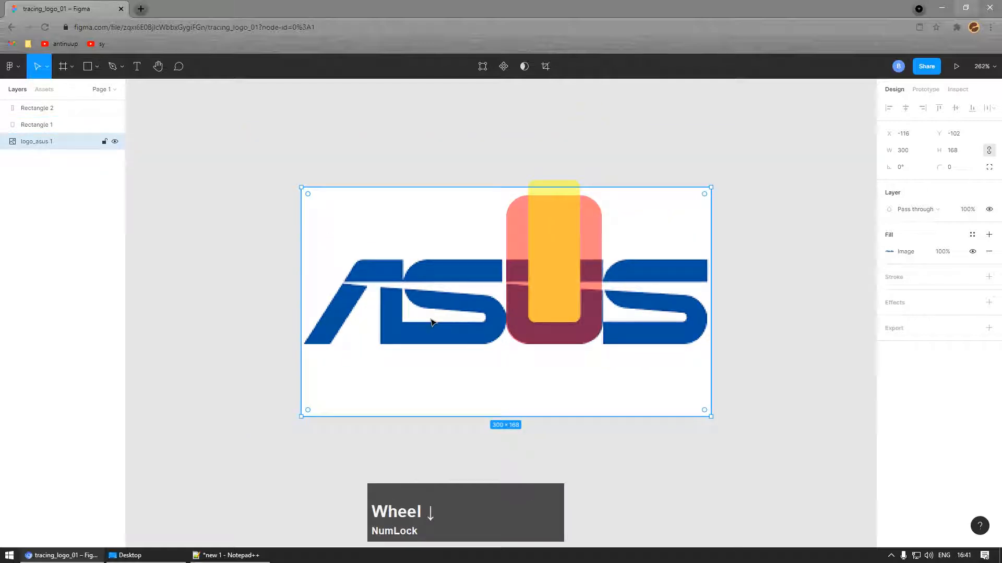
pyautogui.scroll(3, 409, 269)
pyautogui.press('r')
pyautogui.moveTo(385, 237); pyautogui.dragTo(418, 386)
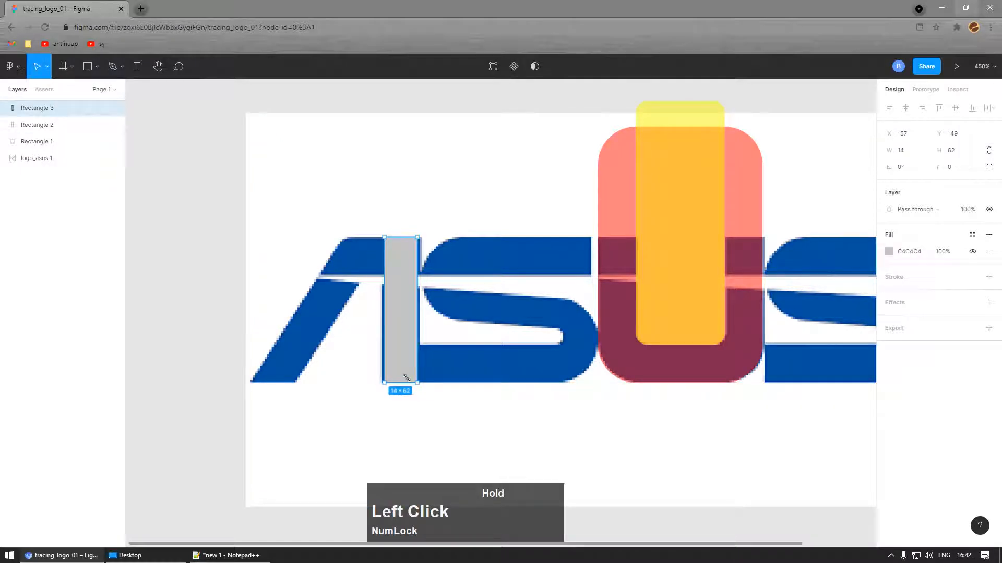
pyautogui.scroll(1, 383, 325)
pyautogui.moveTo(382, 325); pyautogui.dragTo(379, 326)
pyautogui.scroll(-1, 589, 320)
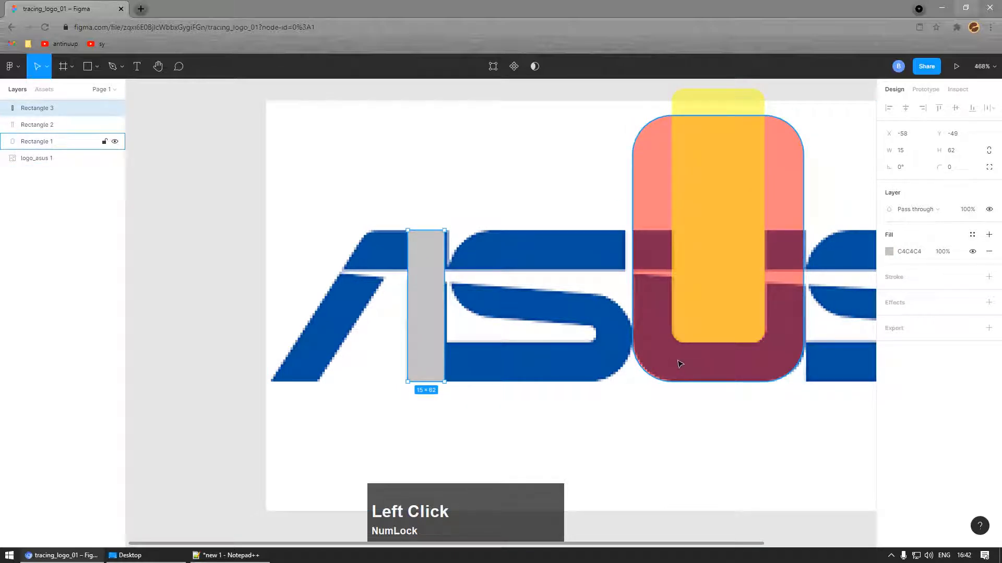
# Step: Fill the stem rectangle with colour 80294F, sampled from the tinted lower part of the U
pyautogui.press('i')
pyautogui.press('o')
pyautogui.press('i')
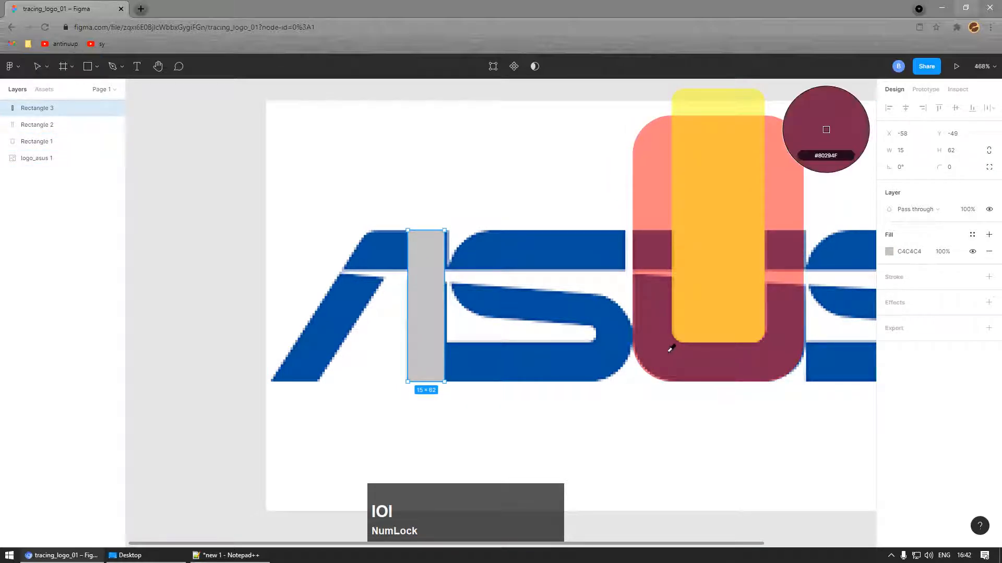
pyautogui.press('i')
pyautogui.press('i')
pyautogui.press('i')
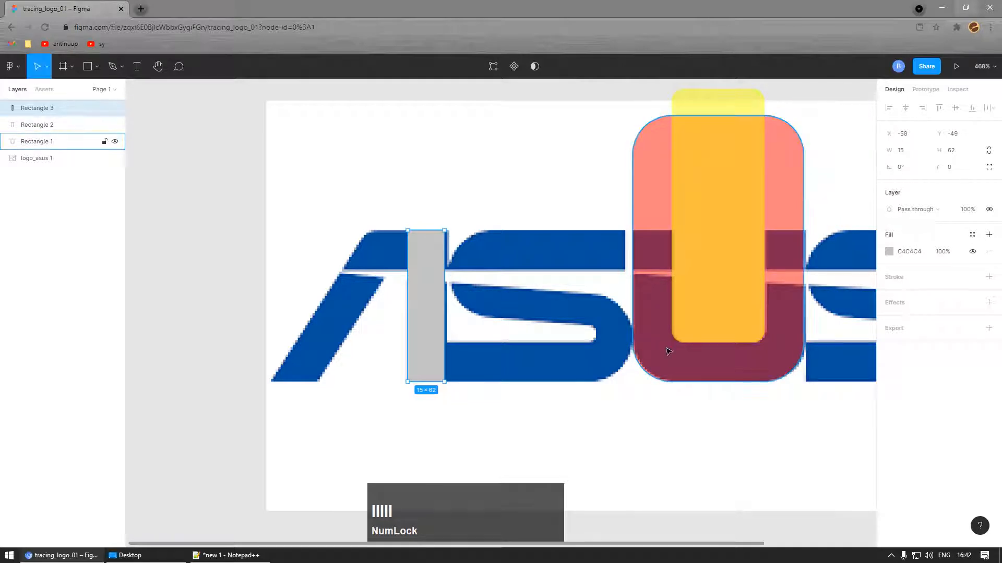
pyautogui.press('i')
pyautogui.click(667, 345)
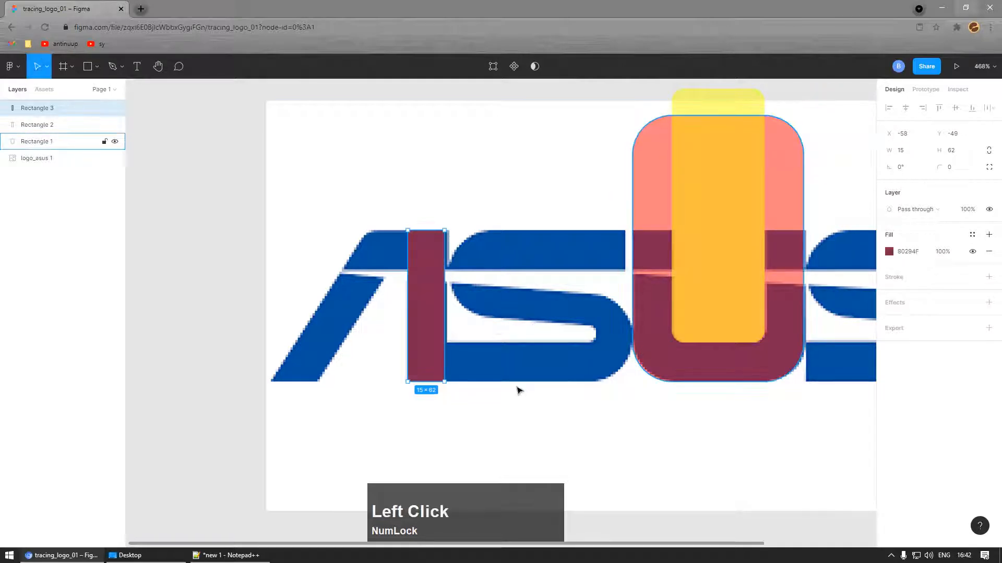
# Step: Duplicate the stem rectangle and place the copy over the foot of the A's slanted leg
pyautogui.click(345, 374)
pyautogui.scroll(1, 338, 352)
pyautogui.scroll(1, 338, 352)
pyautogui.click(443, 342)
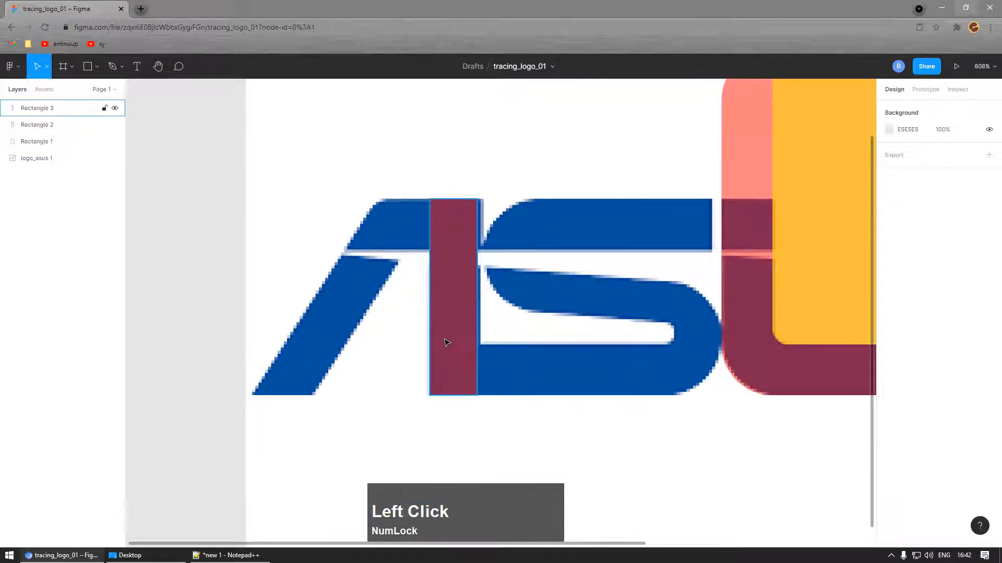
pyautogui.hotkey('ctrl', 'd')
pyautogui.moveTo(456, 365); pyautogui.dragTo(290, 358)
# Step: Set the fill of both letter A rectangles to the document's red FF0000 at 50% opacity
pyautogui.keyDown('shift'); pyautogui.click(451, 327); pyautogui.keyUp('shift')
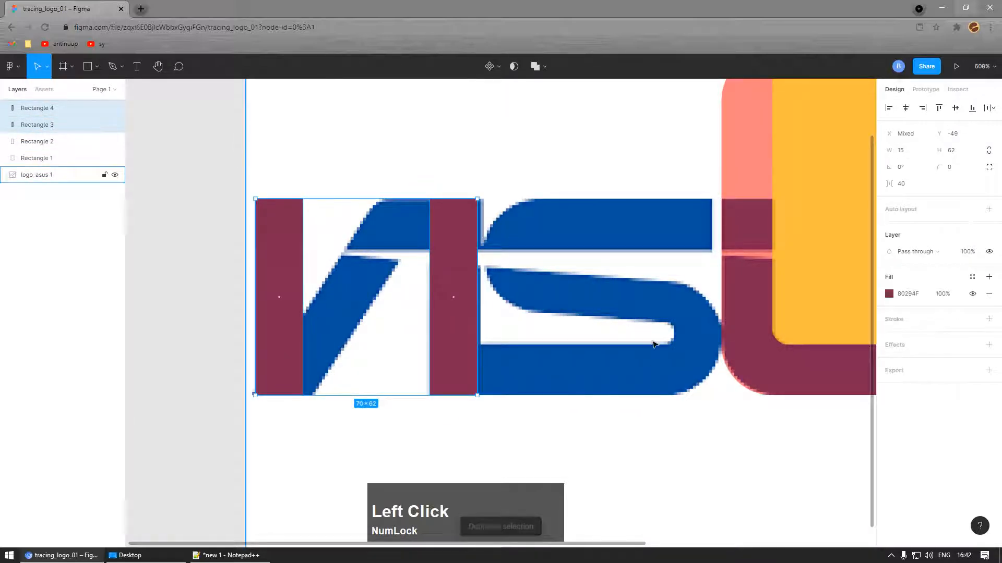
pyautogui.click(889, 294)
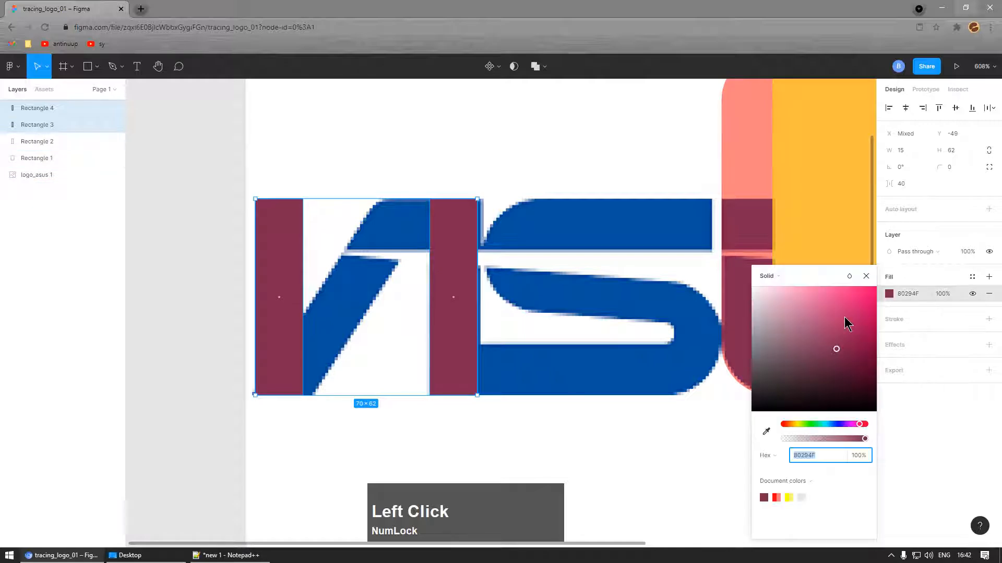
pyautogui.click(777, 498)
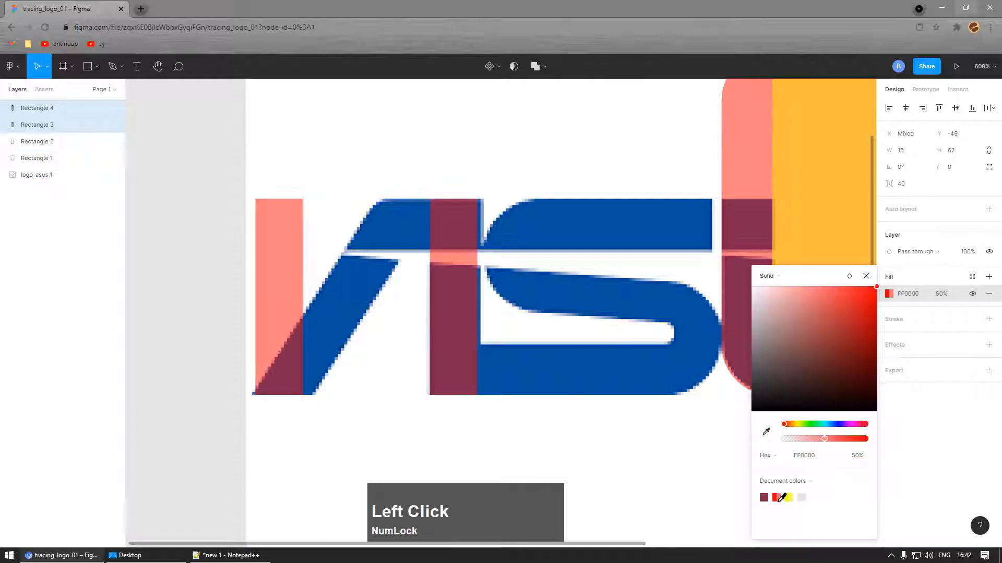
pyautogui.click(235, 376)
# Step: Edit the duplicated rectangle's points, moving its two upper corners right so it slants along the A's leg
pyautogui.keyDown('ctrl'); pyautogui.scroll(1, 284, 242); pyautogui.keyUp('ctrl')
pyautogui.click(276, 268)
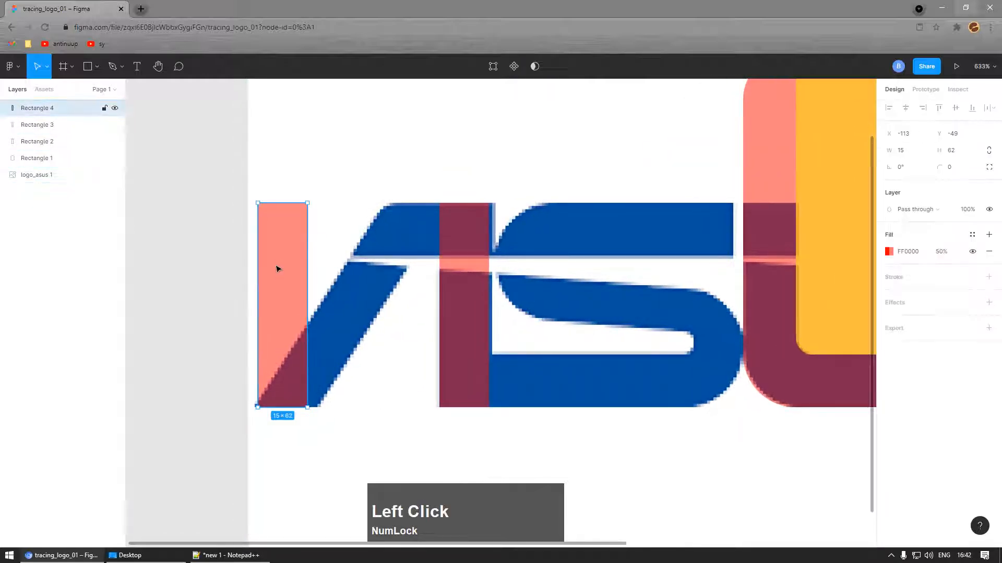
pyautogui.doubleClick(272, 230)
pyautogui.moveTo(225, 181); pyautogui.dragTo(444, 199)
pyautogui.press('ctrl')
pyautogui.scroll(3, 454, 218)
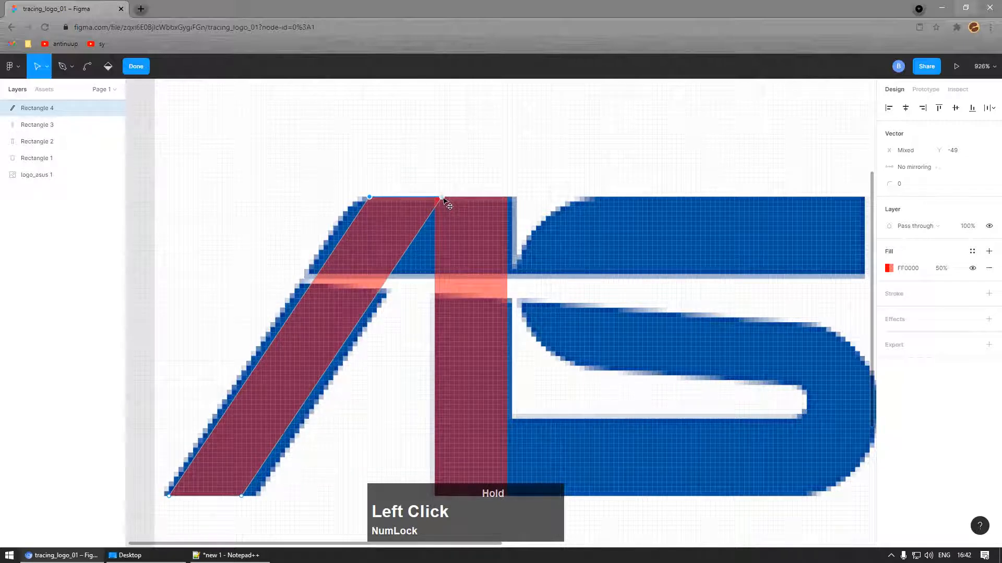
pyautogui.scroll(-2, 320, 447)
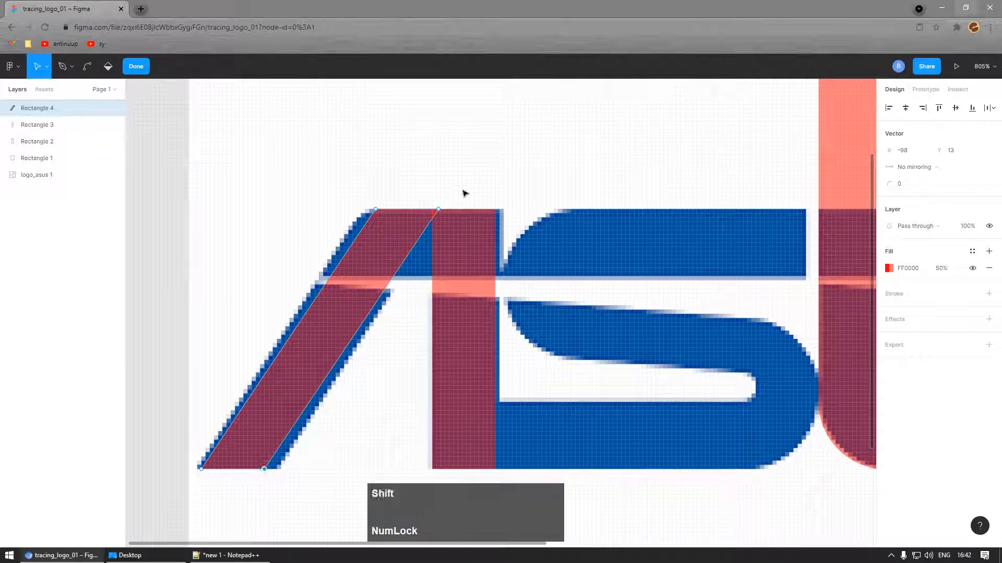
# Step: Widen the slanted shape by moving its two right-hand points outward to the inner edge of the A's leg
pyautogui.keyDown('shift'); pyautogui.click(439, 210); pyautogui.keyUp('shift')
pyautogui.moveTo(264, 471); pyautogui.dragTo(277, 472)
pyautogui.scroll(1, 368, 220)
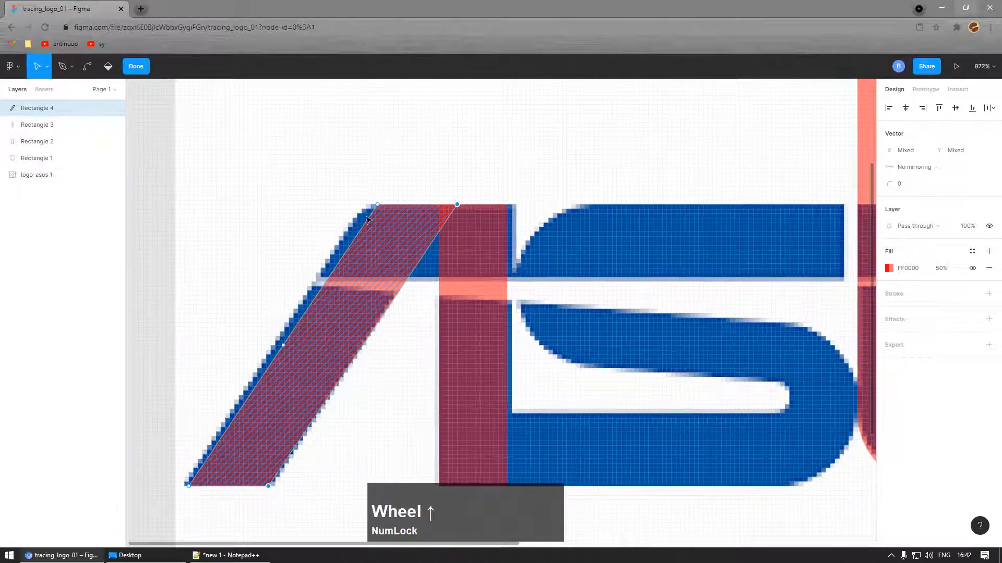
# Step: Add a vector point on the slanted shape's left edge, a little below its upper-left corner
pyautogui.scroll(2, 365, 224)
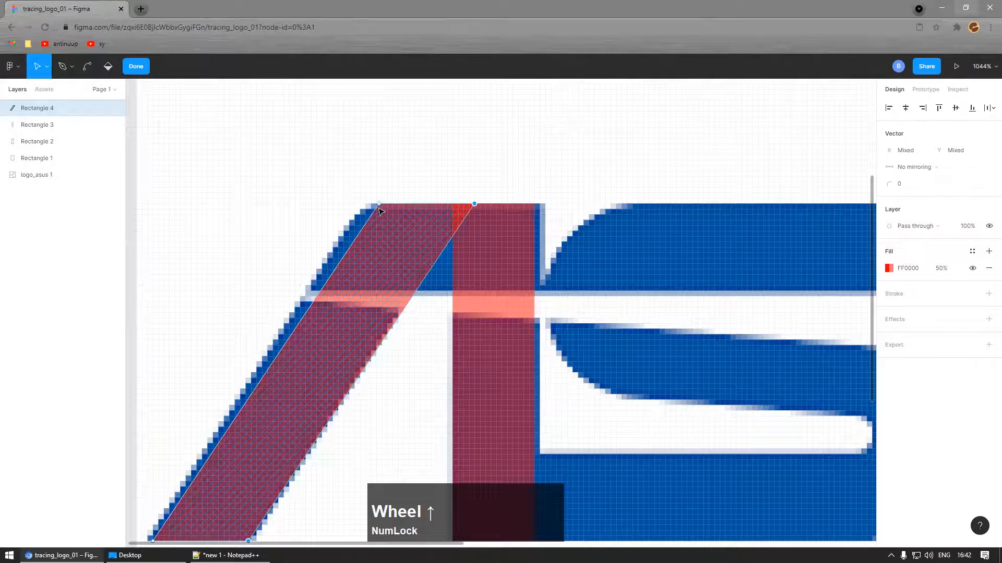
pyautogui.scroll(3, 367, 225)
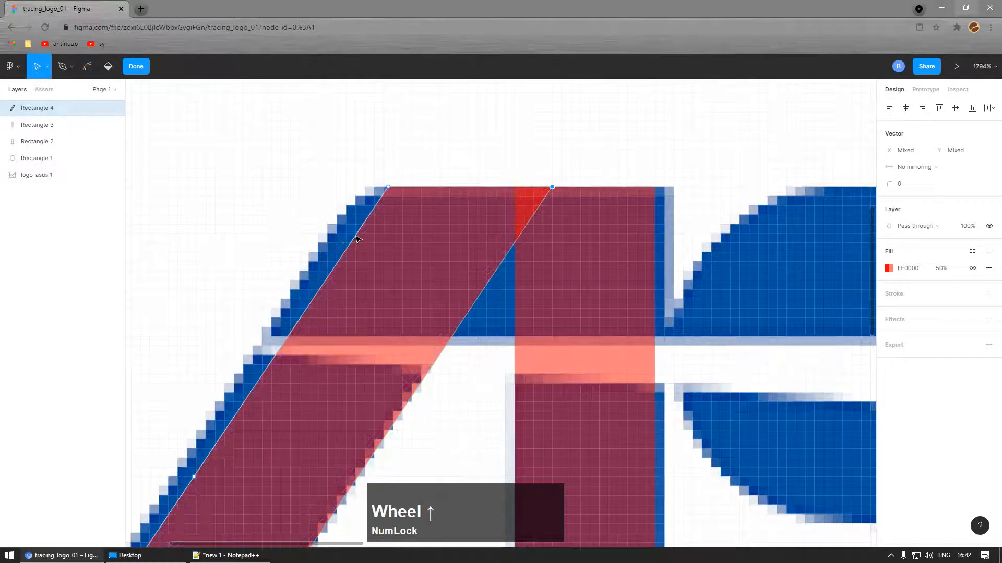
pyautogui.click(357, 240)
pyautogui.doubleClick(353, 240)
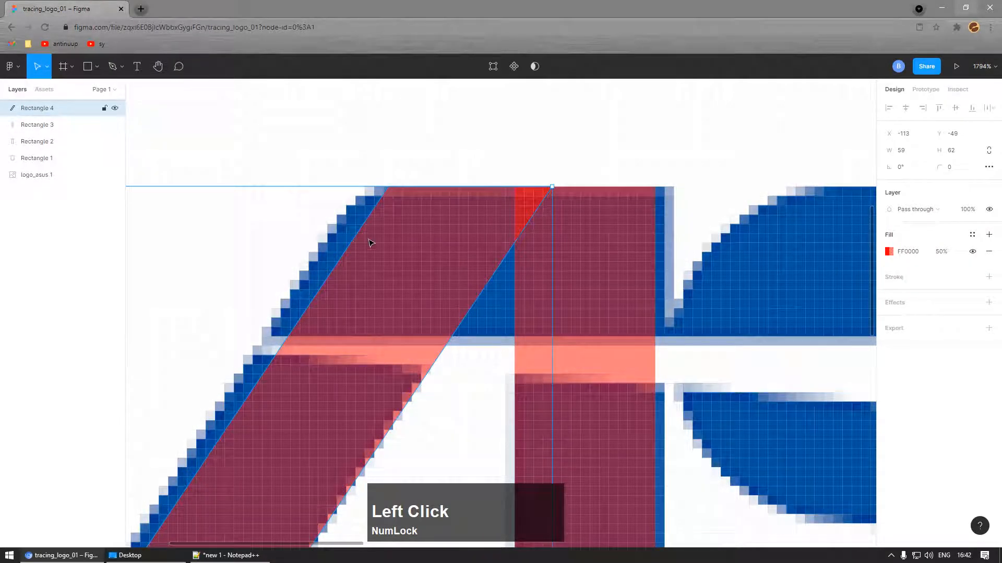
pyautogui.doubleClick(370, 244)
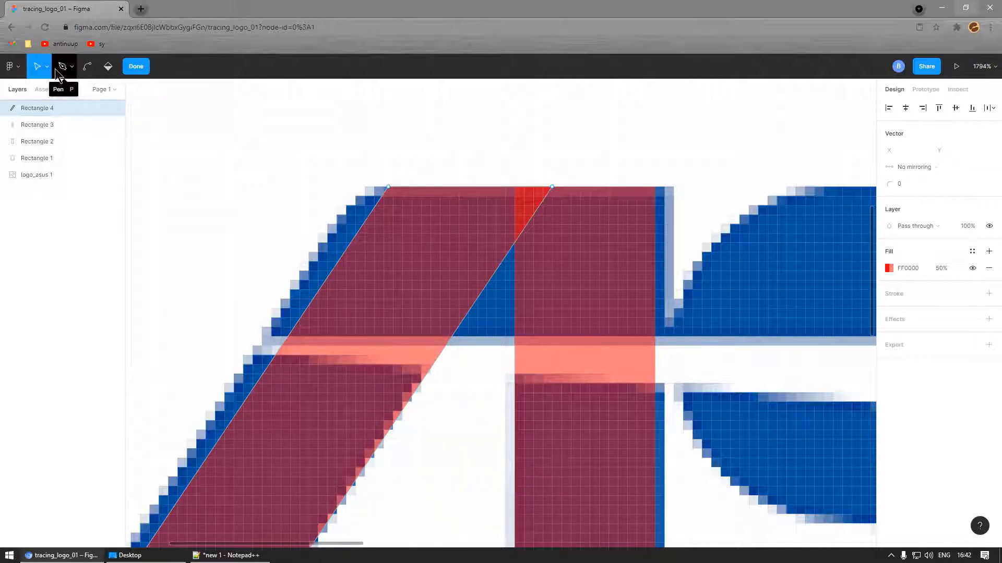
pyautogui.press('p')
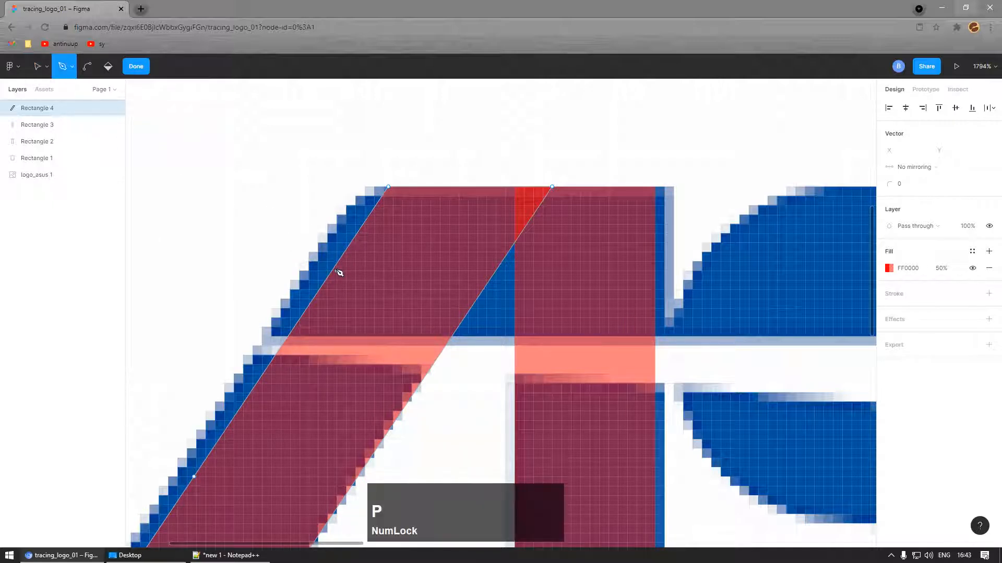
pyautogui.click(336, 263)
pyautogui.moveTo(376, 303); pyautogui.dragTo(343, 269)
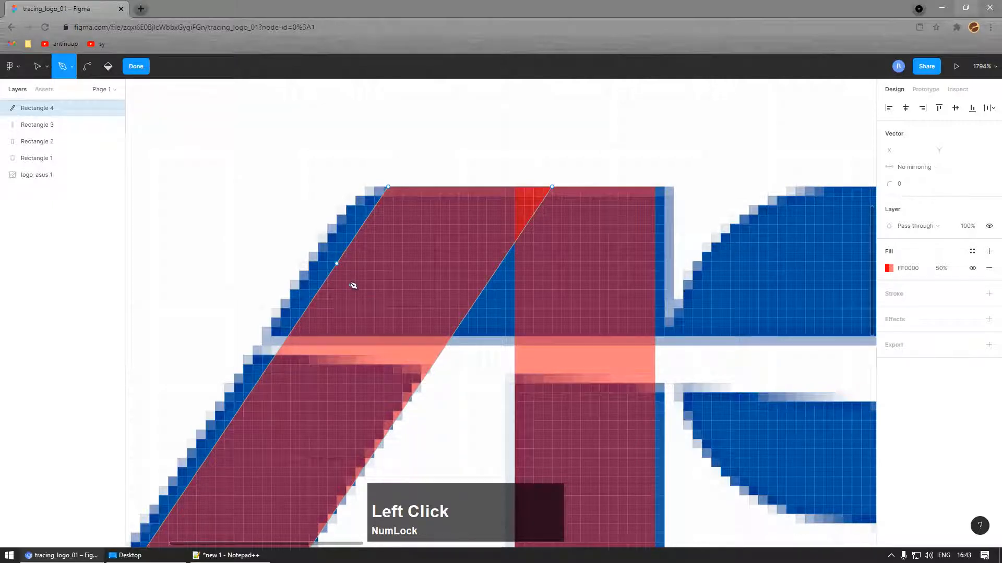
pyautogui.press('v')
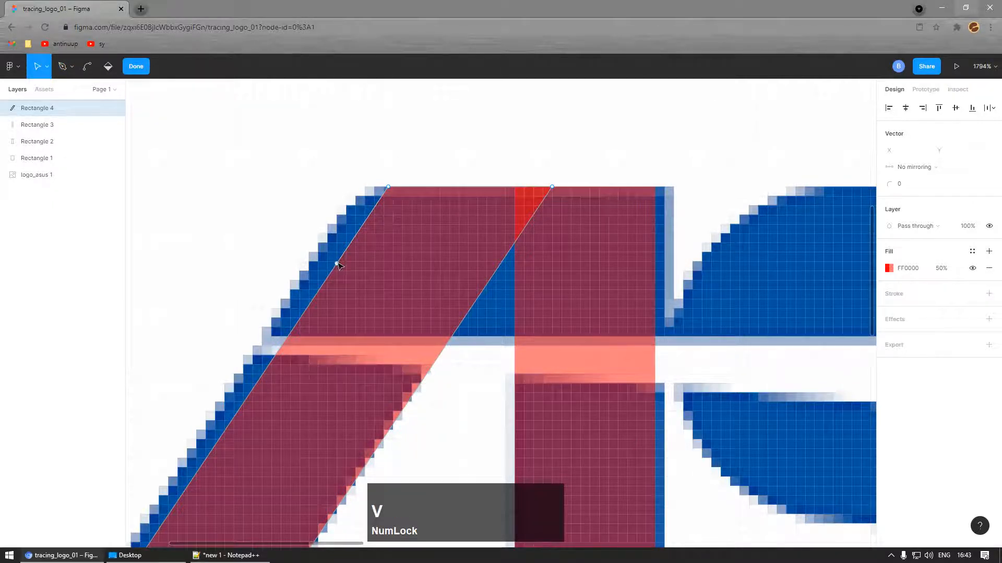
# Step: Move the new point to X -80, Y -40 and the upper-left corner to X -68, Y -49, then finish vector editing
pyautogui.moveTo(336, 264); pyautogui.dragTo(313, 277)
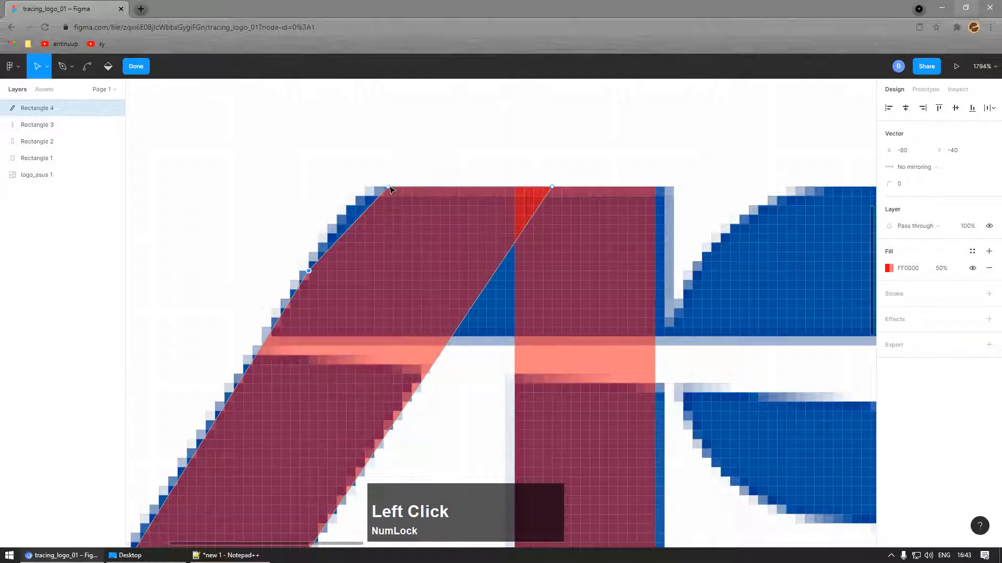
pyautogui.moveTo(390, 189); pyautogui.dragTo(420, 188)
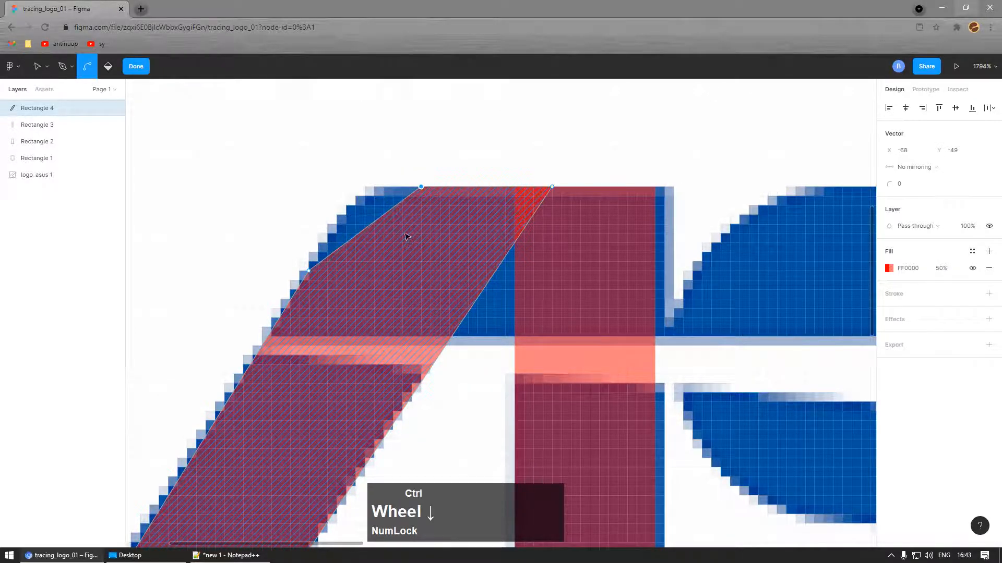
pyautogui.scroll(-2, 406, 237)
pyautogui.click(134, 66)
pyautogui.scroll(-3, 427, 214)
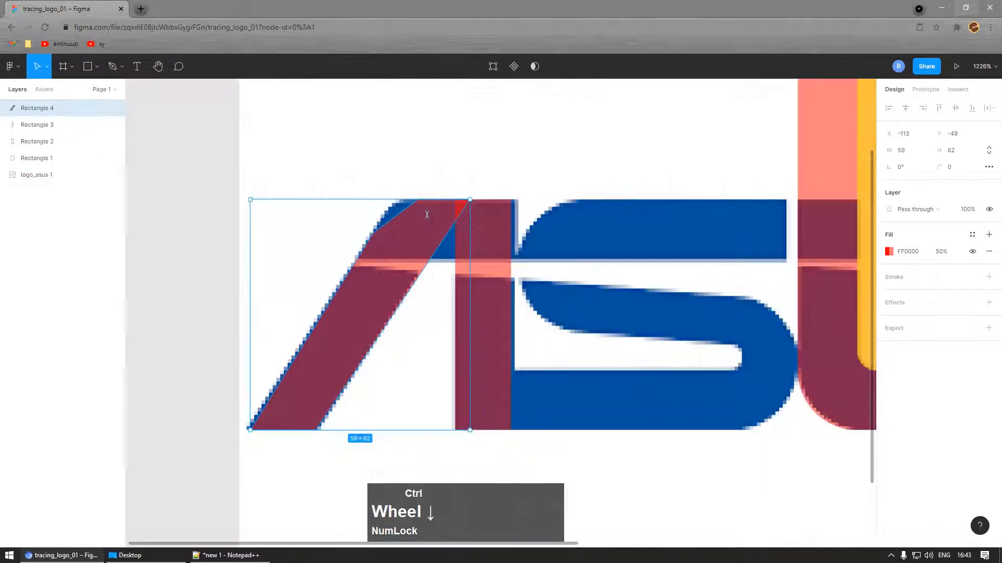
# Step: Move the lower-left vector point of the A's slanted shape to X -114, Y 13 and finish vector editing
pyautogui.scroll(3, 232, 440)
pyautogui.doubleClick(293, 411)
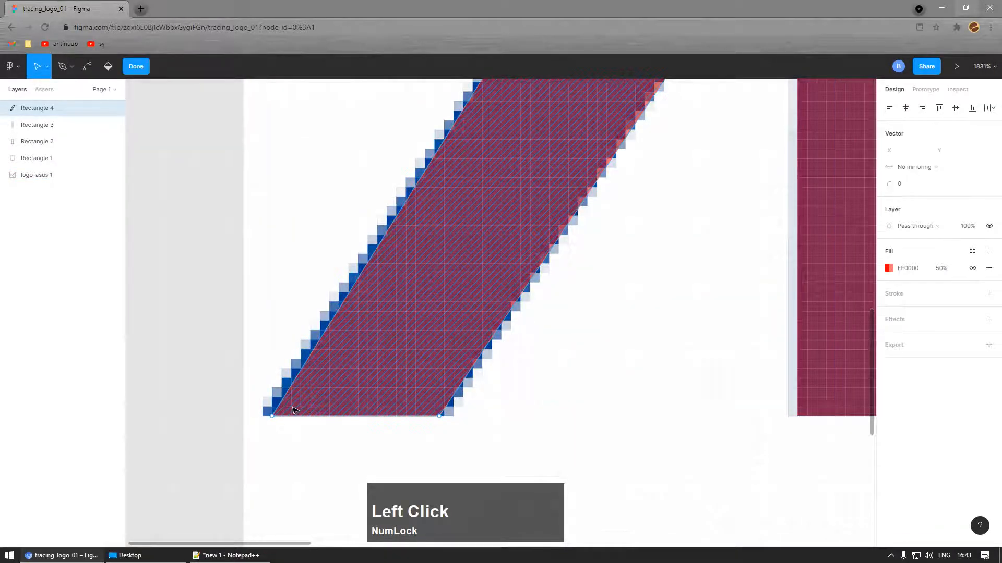
pyautogui.moveTo(273, 417); pyautogui.dragTo(263, 416)
pyautogui.scroll(-4, 395, 359)
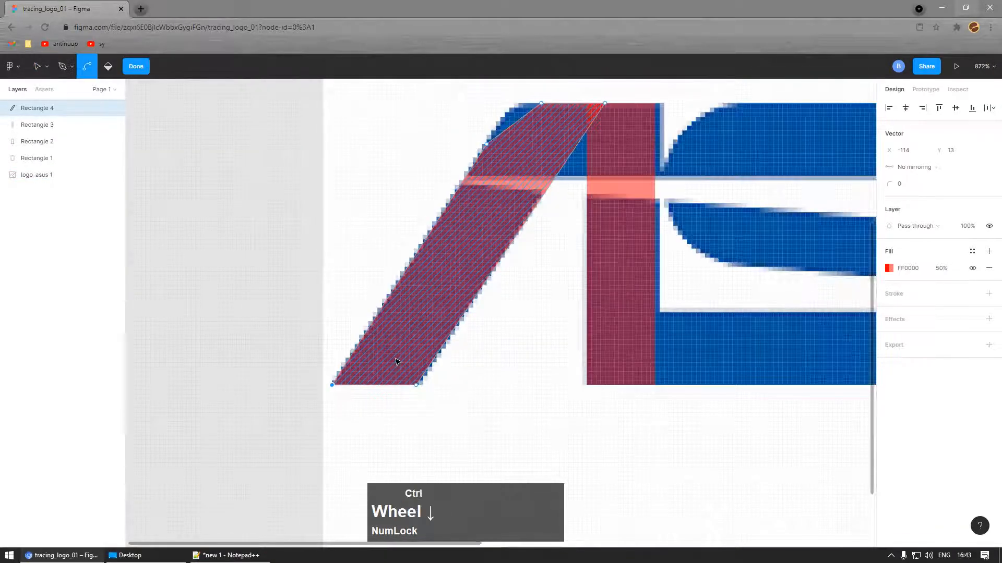
pyautogui.scroll(-2, 396, 361)
pyautogui.press('Escape')
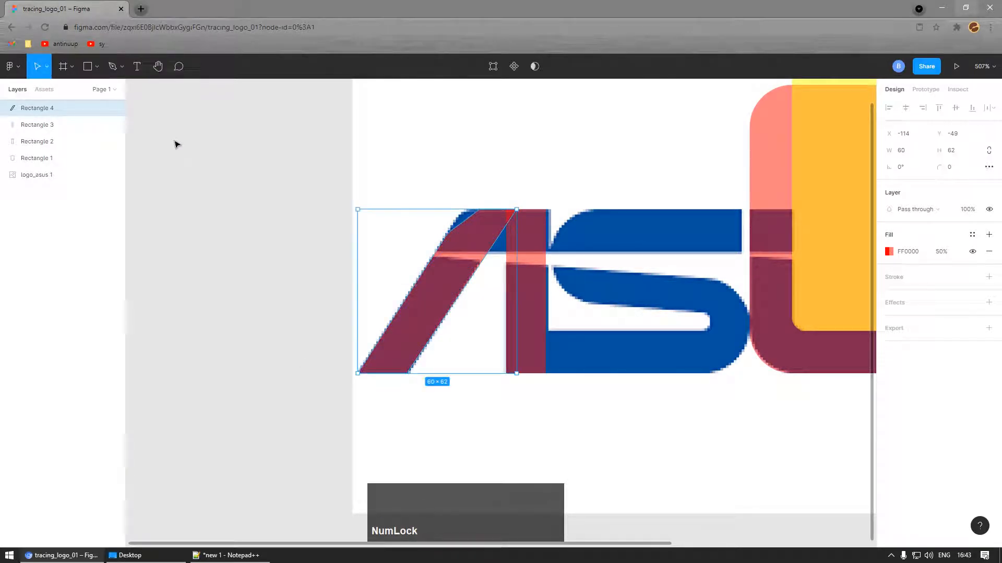
# Step: Draw a rectangle about 20 by 14 inside the A's top bar and paste the copied 50% red style onto it
pyautogui.scroll(4, 505, 223)
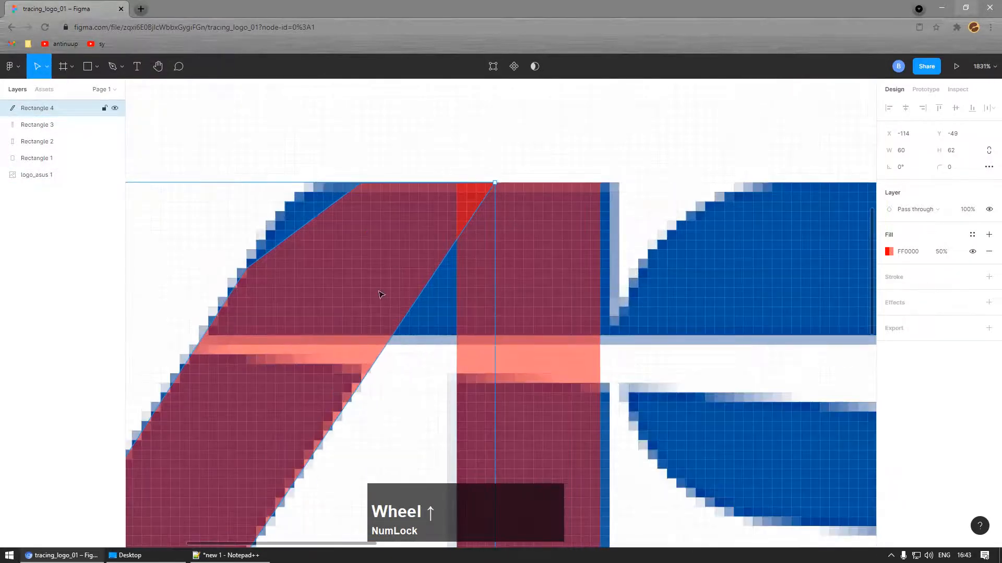
pyautogui.press('r')
pyautogui.moveTo(359, 206)
pyautogui.mouseDown()
pyautogui.moveTo(534, 313)
pyautogui.moveTo(552, 335)
pyautogui.mouseUp()
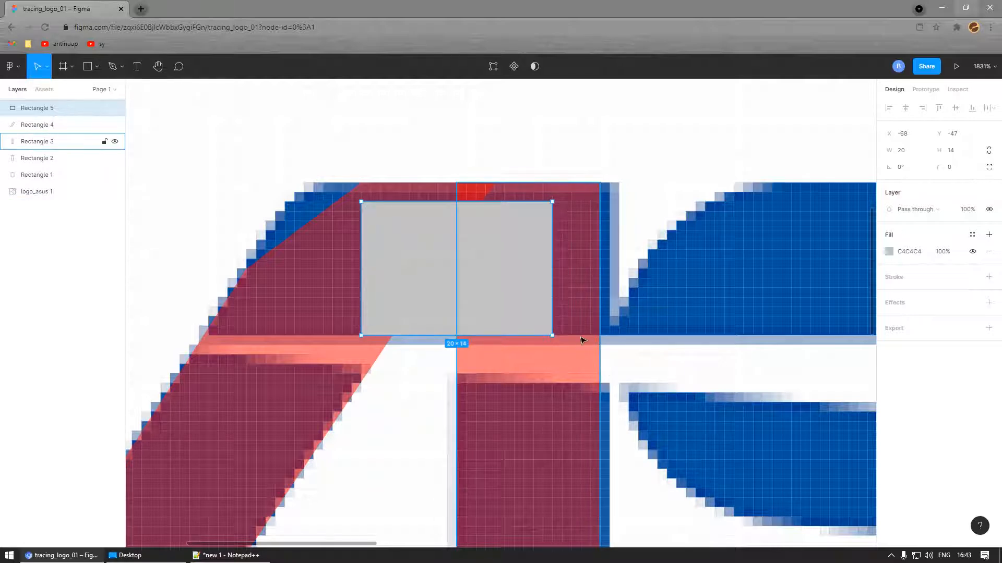
pyautogui.scroll(-2, 583, 338)
pyautogui.click(558, 402)
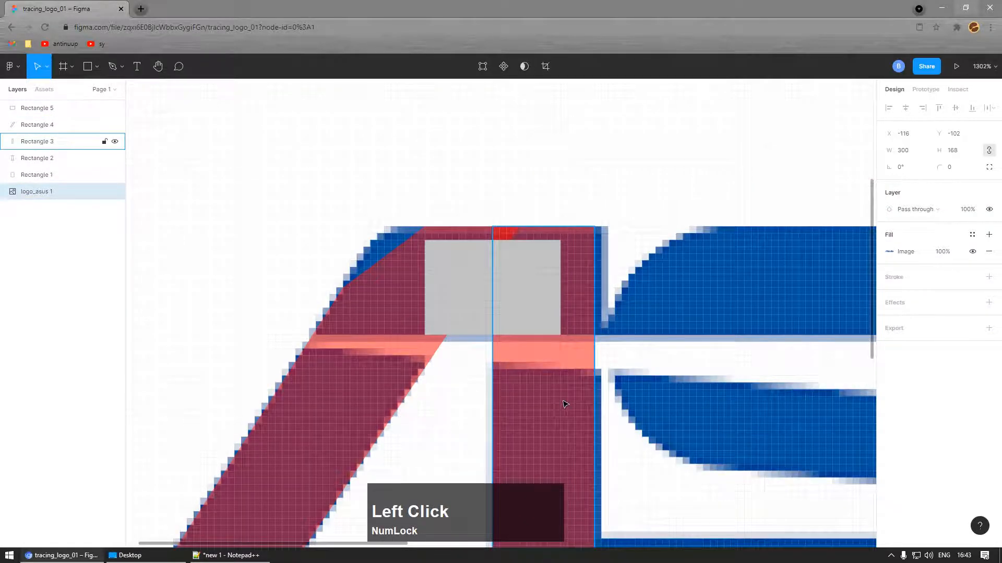
pyautogui.click(520, 313)
pyautogui.hotkey('ctrl', 'alt', 'v')
pyautogui.scroll(-5, 522, 307)
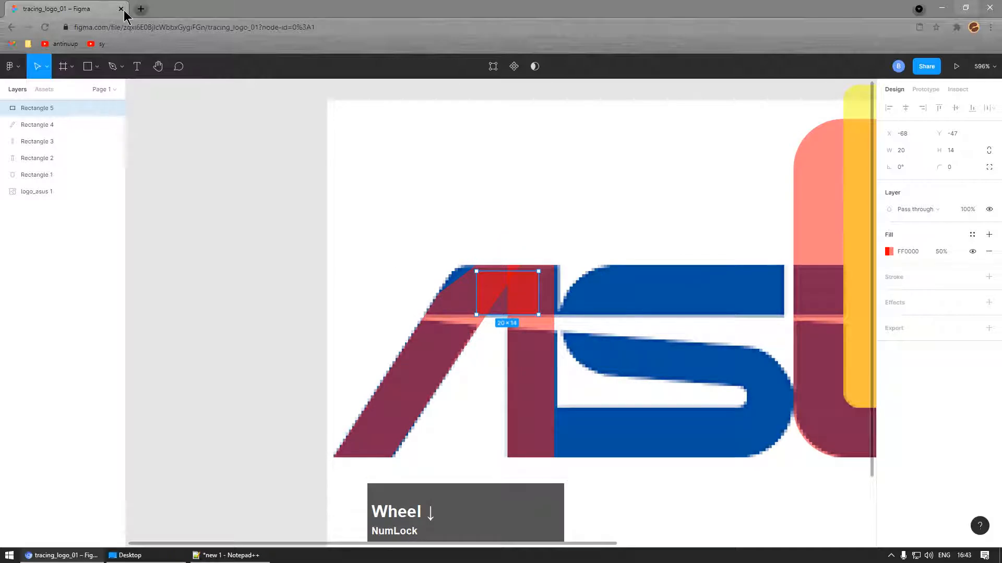
# Step: Search Google Images for "surgeon" in a new browser tab, look over the pictures, and close that tab
pyautogui.click(141, 8)
pyautogui.write('surgen')
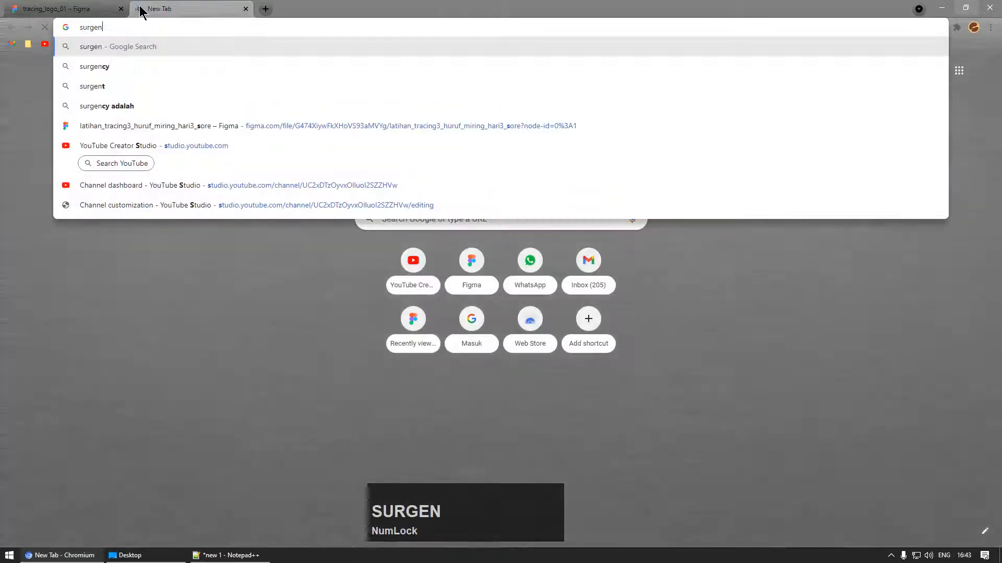
pyautogui.press('BackSpace')
pyautogui.write('on')
pyautogui.press('Return')
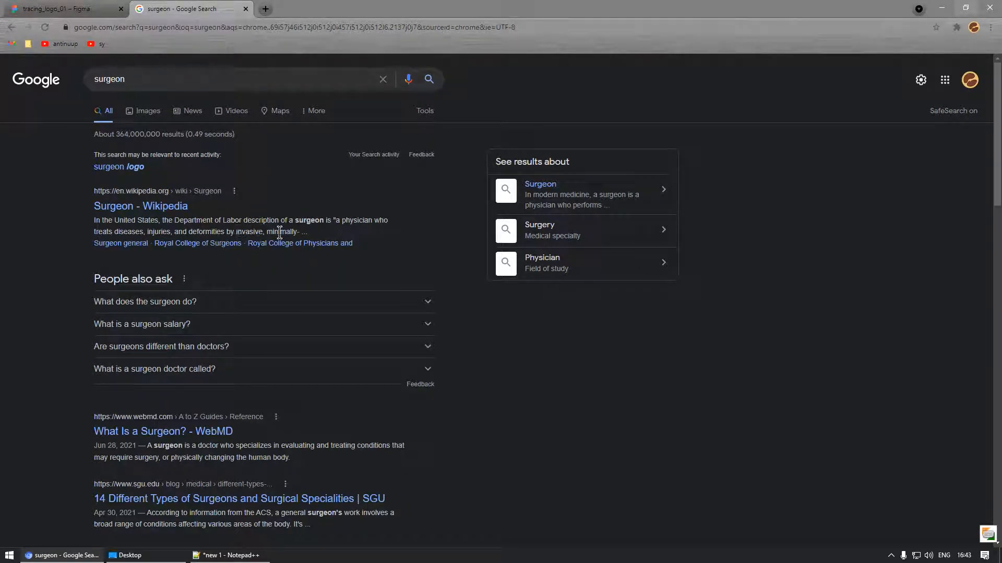
pyautogui.click(145, 111)
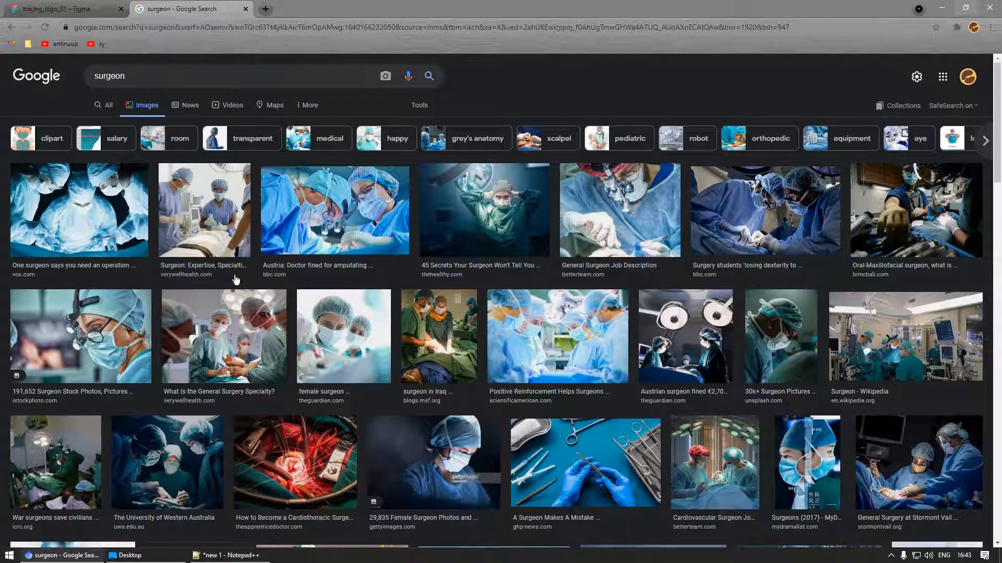
pyautogui.click(246, 8)
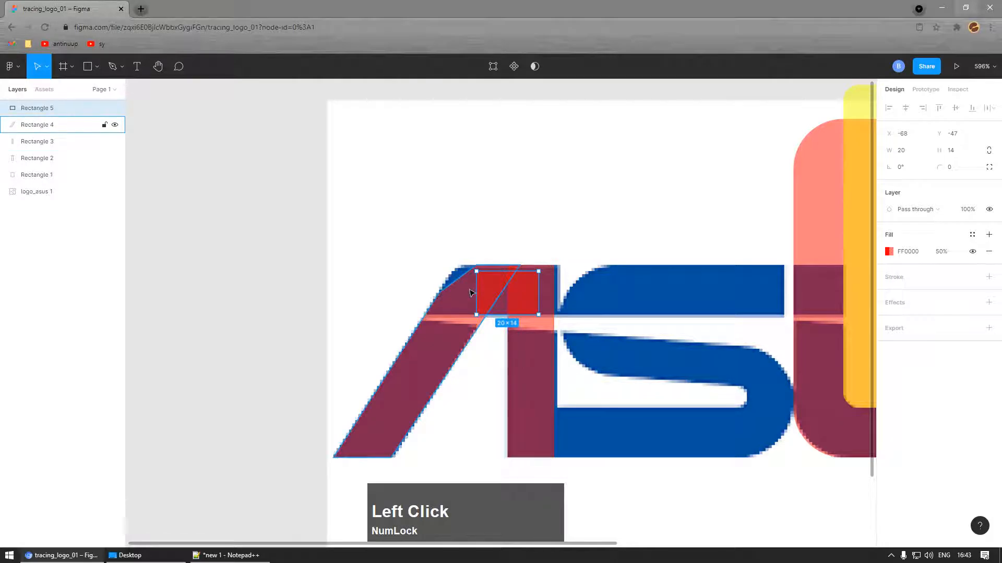
# Step: Draw a wide rectangle about 152 by 70 above the letters, centred over the U with its lower edge at the letter tops
pyautogui.scroll(-5, 425, 318)
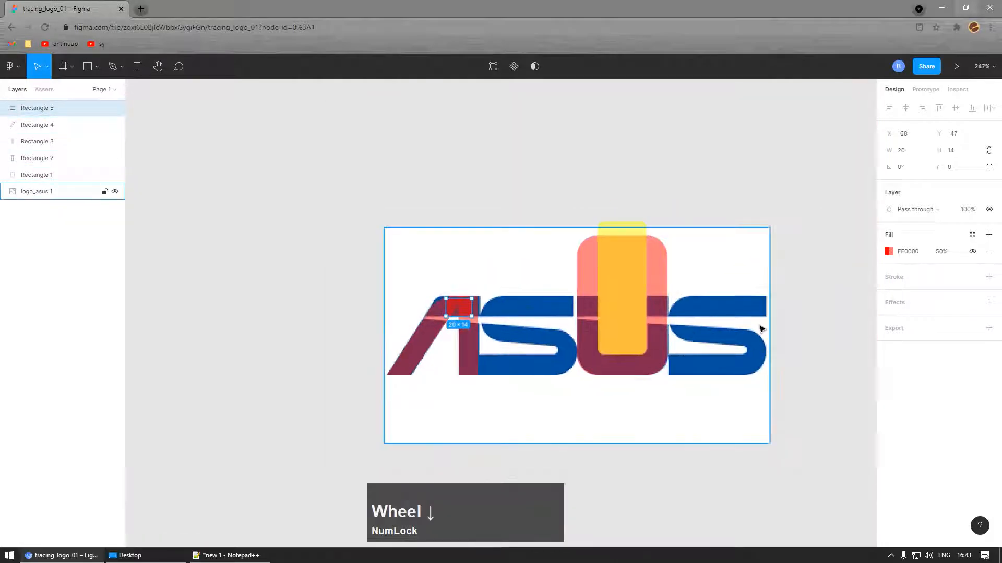
pyautogui.click(799, 324)
pyautogui.scroll(3, 635, 321)
pyautogui.scroll(-1, 493, 230)
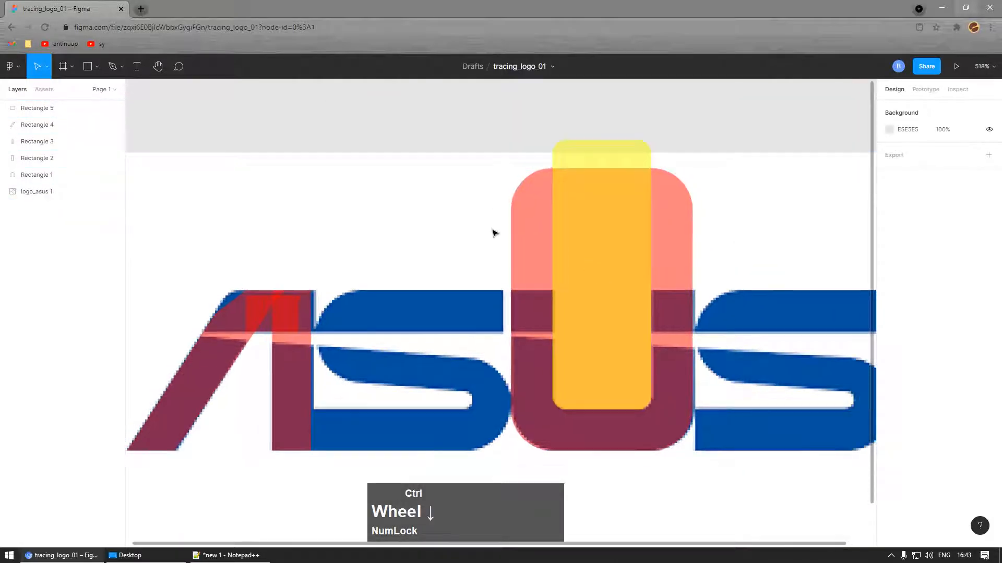
pyautogui.scroll(-1, 490, 182)
pyautogui.press('r')
pyautogui.moveTo(405, 128); pyautogui.dragTo(736, 285)
# Step: Copy the yellow rectangle's style in the U and paste it onto the new wide rectangle
pyautogui.click(608, 336)
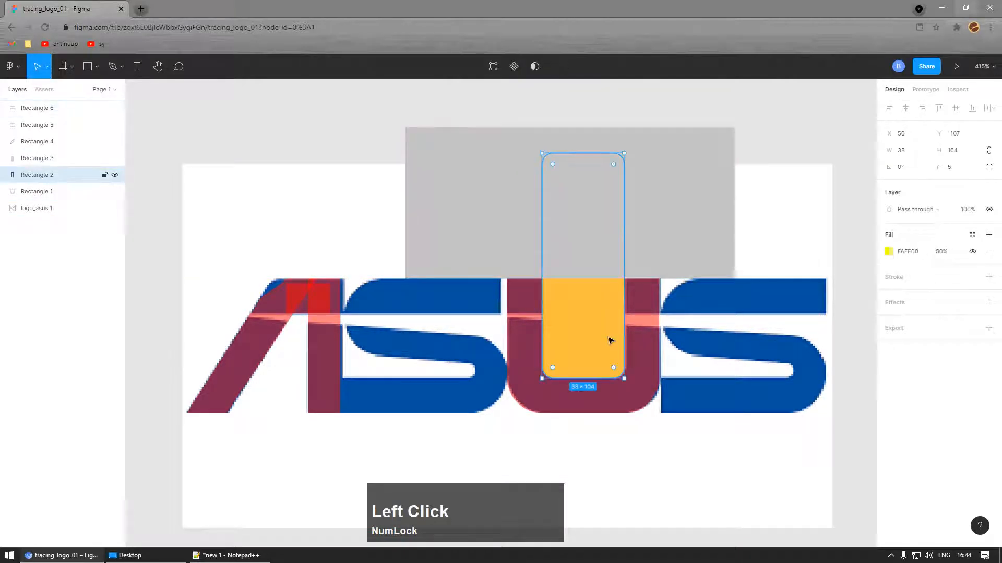
pyautogui.hotkey('ctrl', 'alt', 'c')
pyautogui.click(711, 232)
pyautogui.hotkey('ctrl', 'alt', 'v')
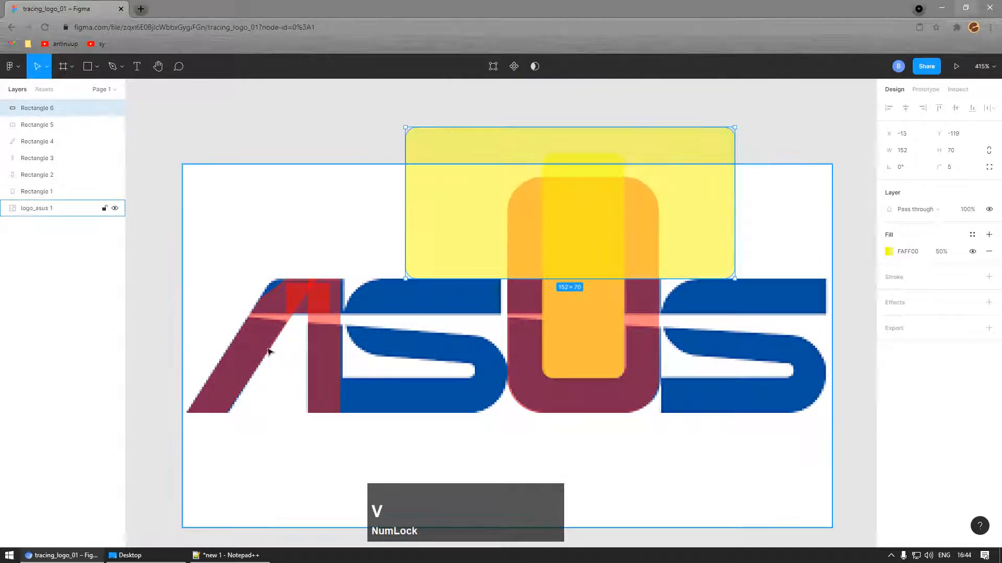
pyautogui.scroll(3, 257, 270)
pyautogui.scroll(3, 257, 270)
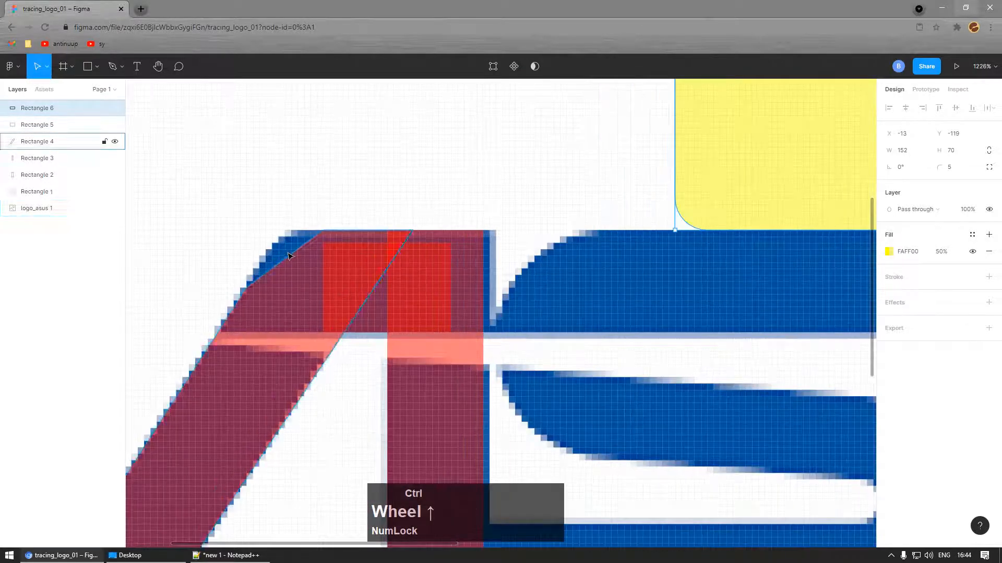
pyautogui.scroll(-5, 306, 226)
pyautogui.scroll(-3, 483, 295)
pyautogui.scroll(2, 493, 296)
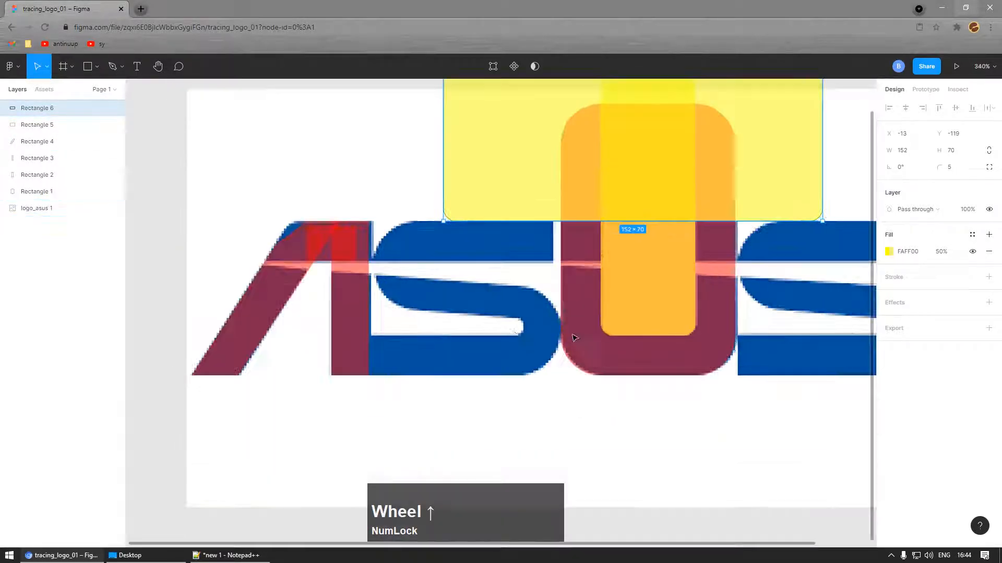
pyautogui.scroll(1, 412, 341)
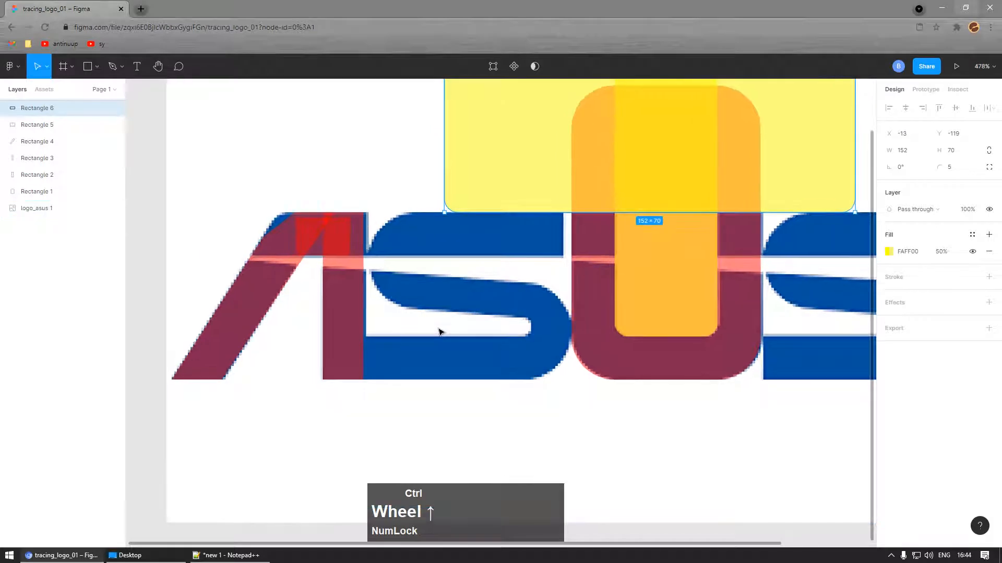
# Step: Draw a rectangle over the lower part of the last S and align its left edge with the letter at X 105, making it 77 by 36
pyautogui.press('r')
pyautogui.scroll(-2, 760, 287)
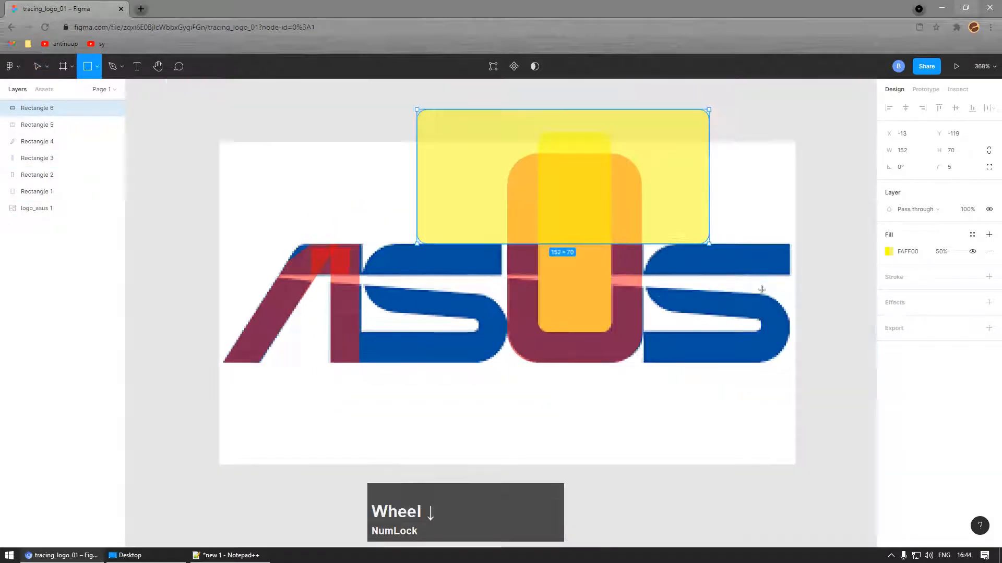
pyautogui.scroll(4, 796, 299)
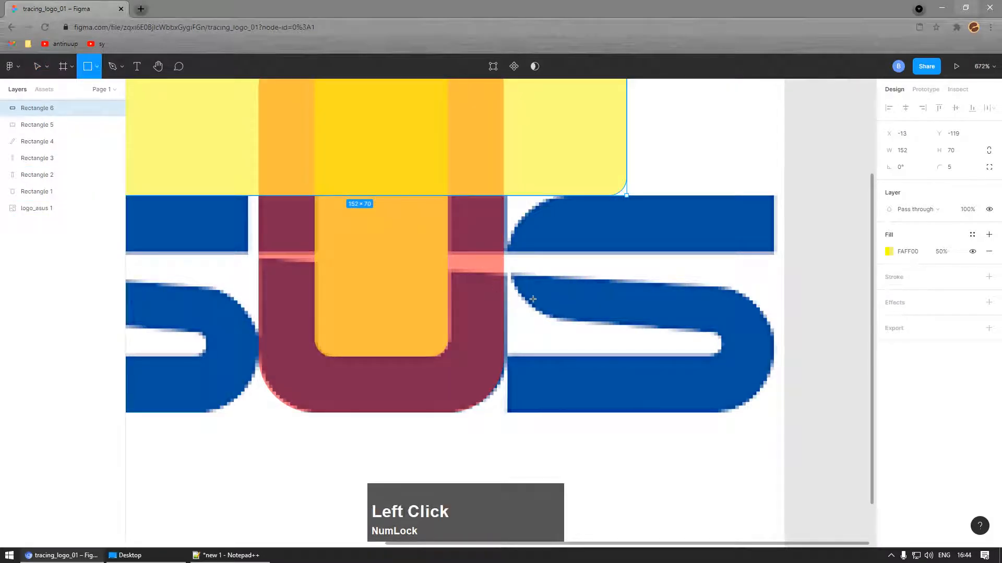
pyautogui.moveTo(501, 287); pyautogui.dragTo(777, 413)
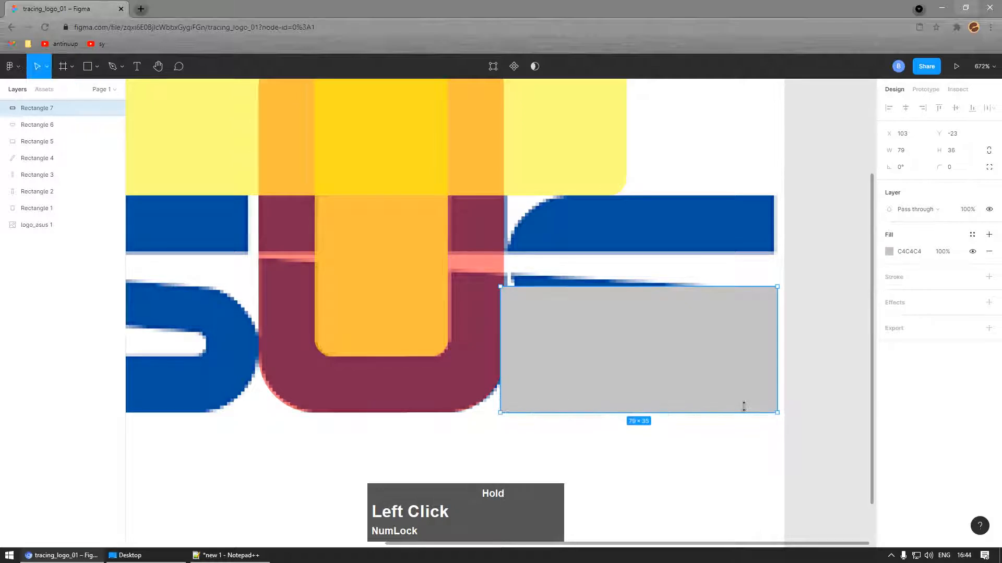
pyautogui.moveTo(500, 358)
pyautogui.mouseDown()
pyautogui.moveTo(516, 358)
pyautogui.moveTo(507, 358)
pyautogui.mouseUp()
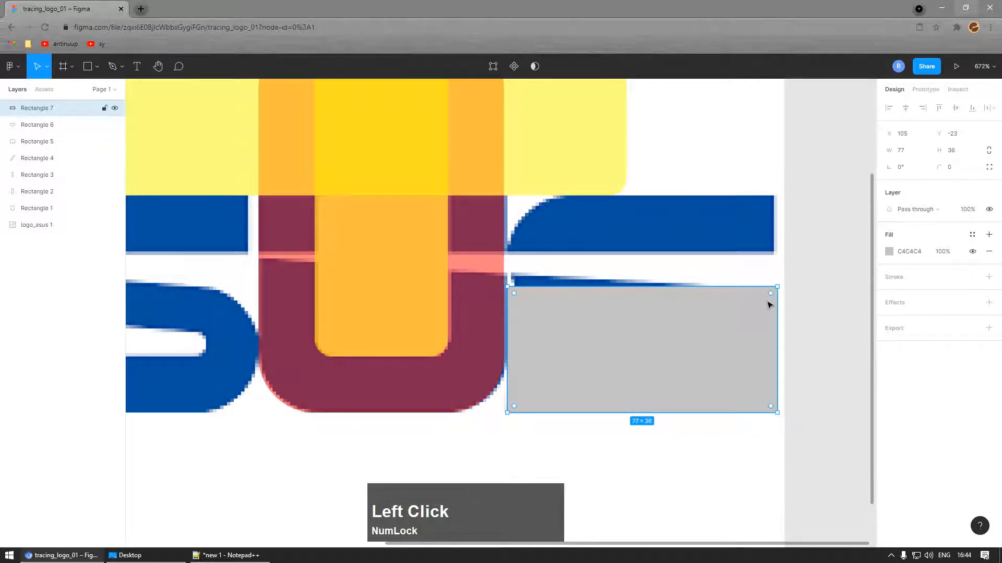
# Step: Copy the style of the U's red rounded rectangle and paste it onto the grey rectangle over the last S
pyautogui.click(889, 251)
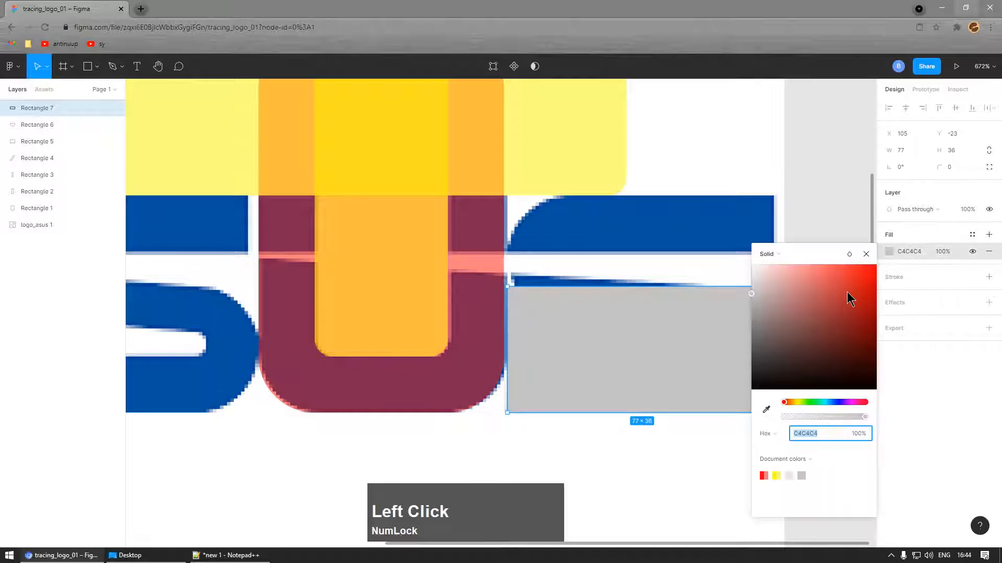
pyautogui.click(412, 401)
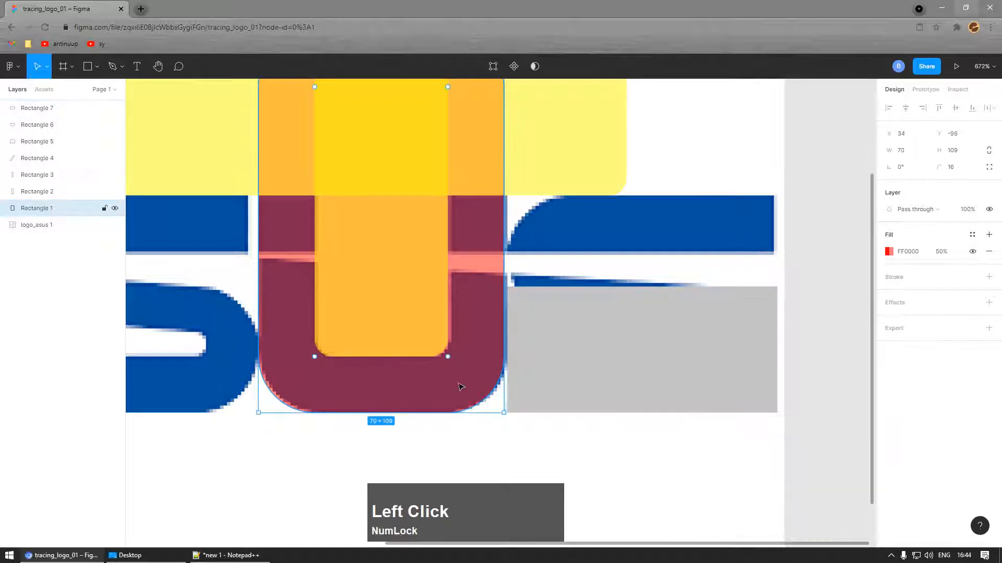
pyautogui.click(671, 317)
pyautogui.hotkey('ctrl', 'alt', 'v')
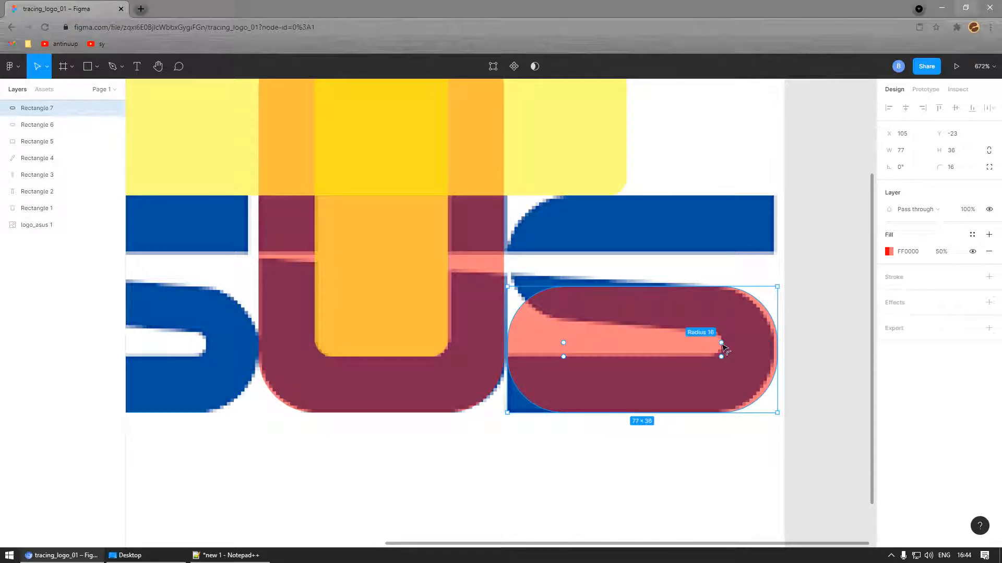
# Step: Increase the red S shape's corner radius to 18 and stretch its left edge over the U to a width of 124
pyautogui.moveTo(725, 351); pyautogui.dragTo(735, 385)
pyautogui.moveTo(720, 417); pyautogui.dragTo(682, 433)
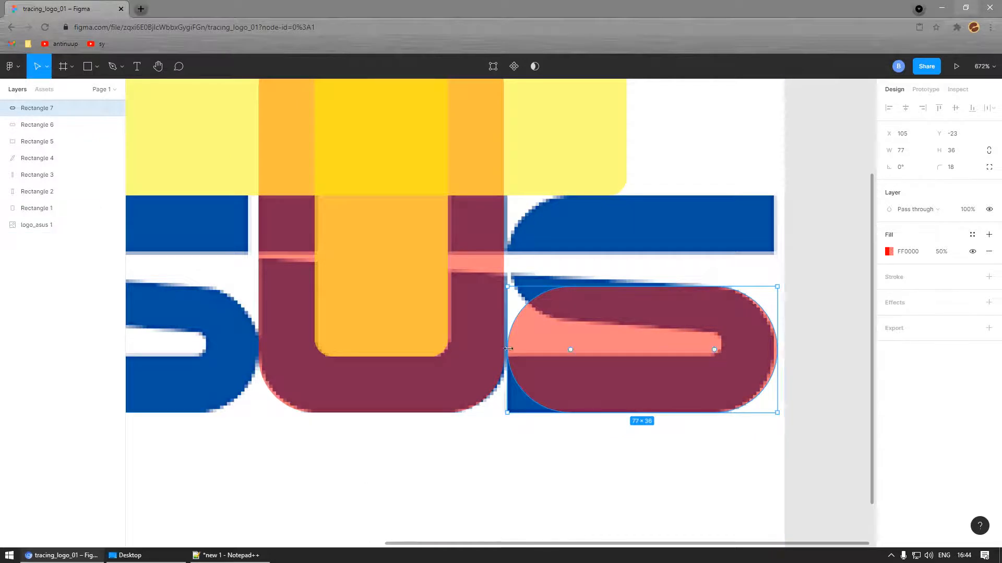
pyautogui.moveTo(508, 350); pyautogui.dragTo(341, 364)
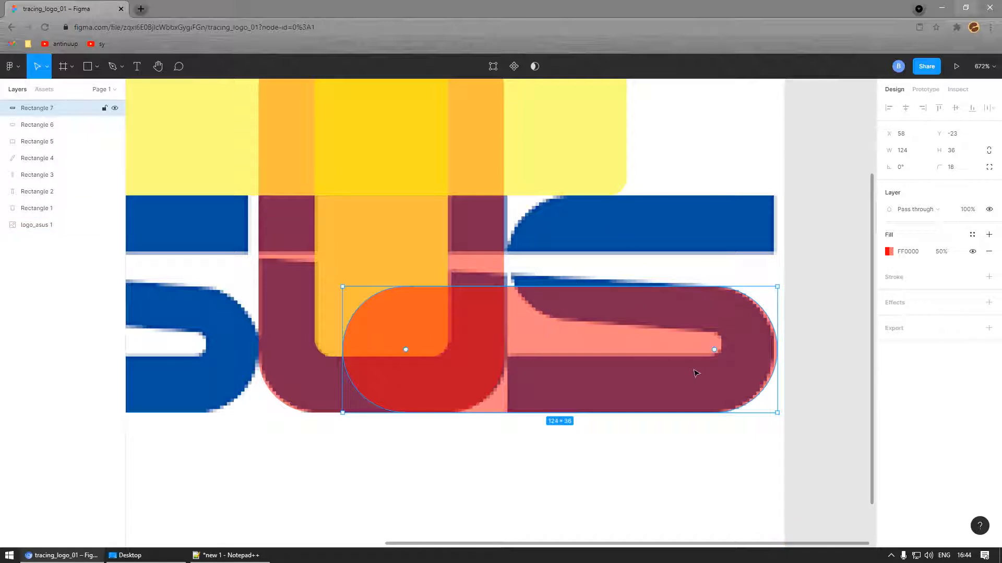
pyautogui.press('e')
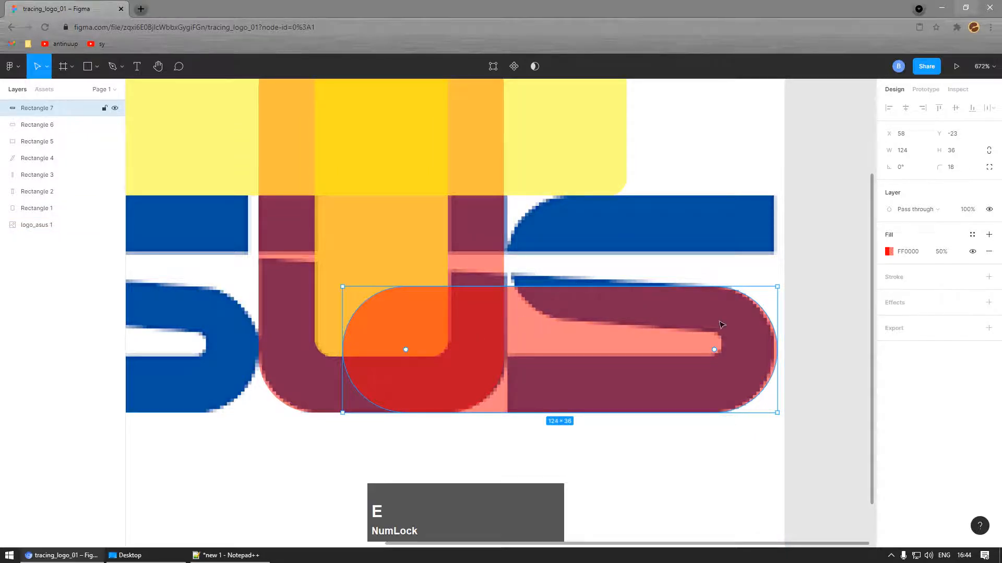
pyautogui.click(841, 331)
# Step: Draw a bar about 123 by 9 from the U to the end of the S's inner gap and round its corners to radius 4.5
pyautogui.press('r')
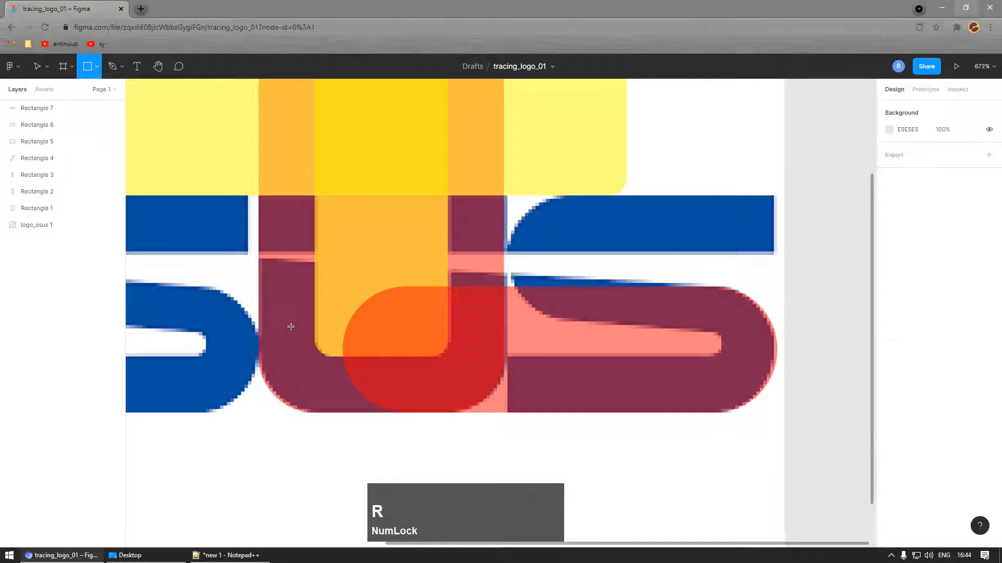
pyautogui.moveTo(291, 326); pyautogui.dragTo(721, 357)
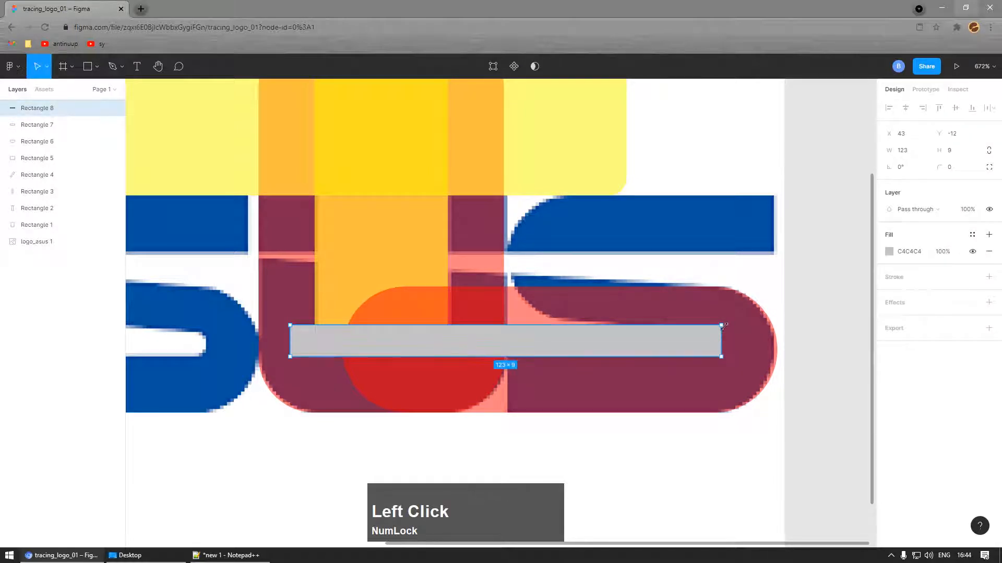
pyautogui.click(782, 298)
pyautogui.click(716, 343)
pyautogui.doubleClick(703, 340)
pyautogui.click(746, 336)
pyautogui.scroll(3, 715, 348)
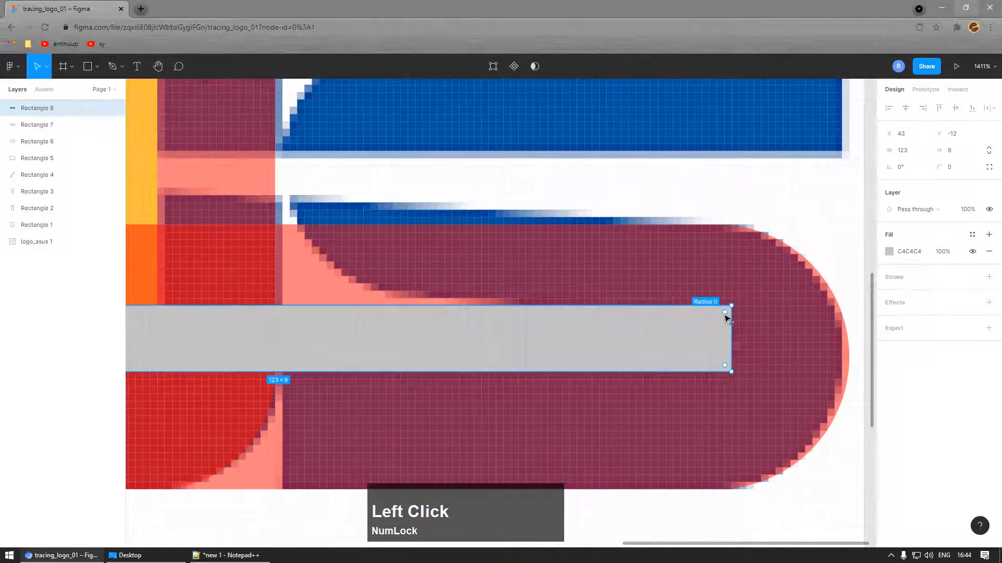
pyautogui.moveTo(726, 318); pyautogui.dragTo(696, 331)
# Step: Copy the style of the U's yellow inner rectangle, paste it onto the grey rounded bar, and deselect it
pyautogui.scroll(-3, 695, 331)
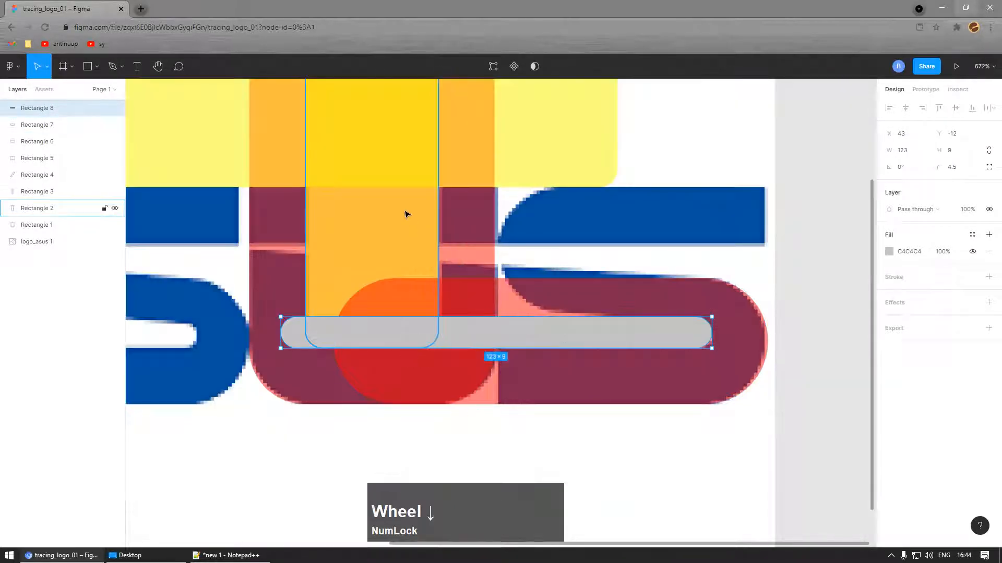
pyautogui.click(405, 213)
pyautogui.hotkey('ctrl', 'alt', 'c')
pyautogui.click(541, 341)
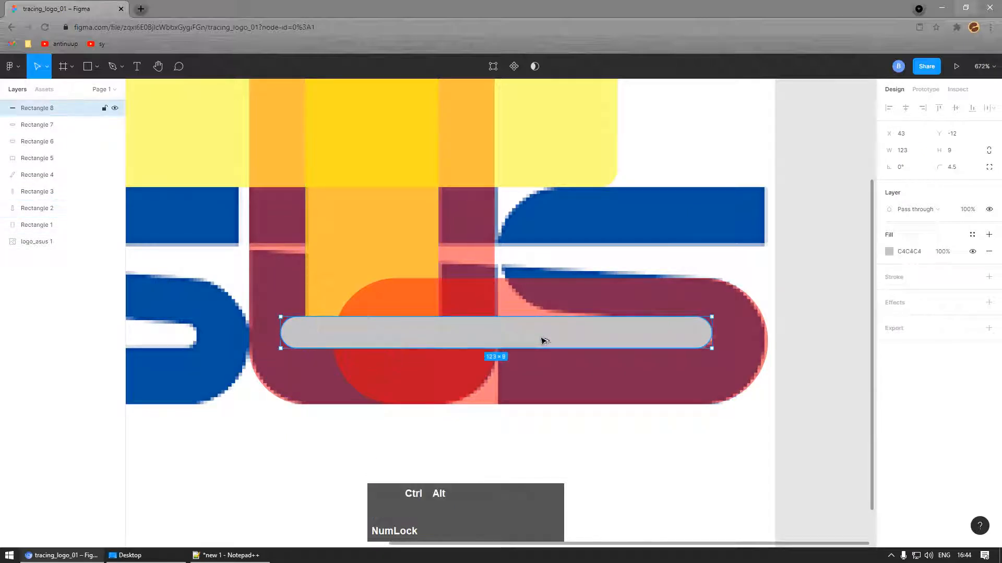
pyautogui.hotkey('ctrl', 'alt', 'v')
pyautogui.click(790, 344)
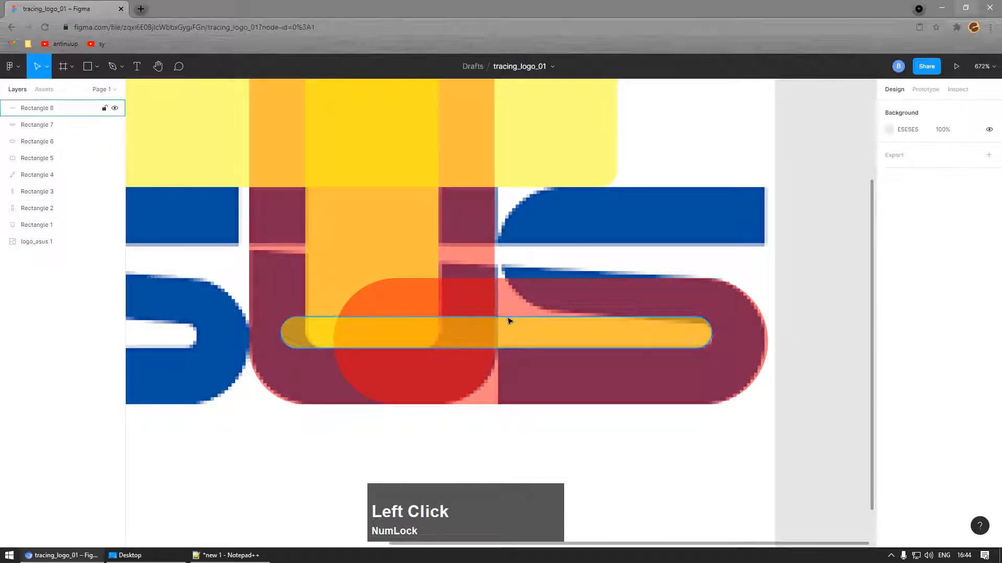
pyautogui.scroll(-1, 673, 313)
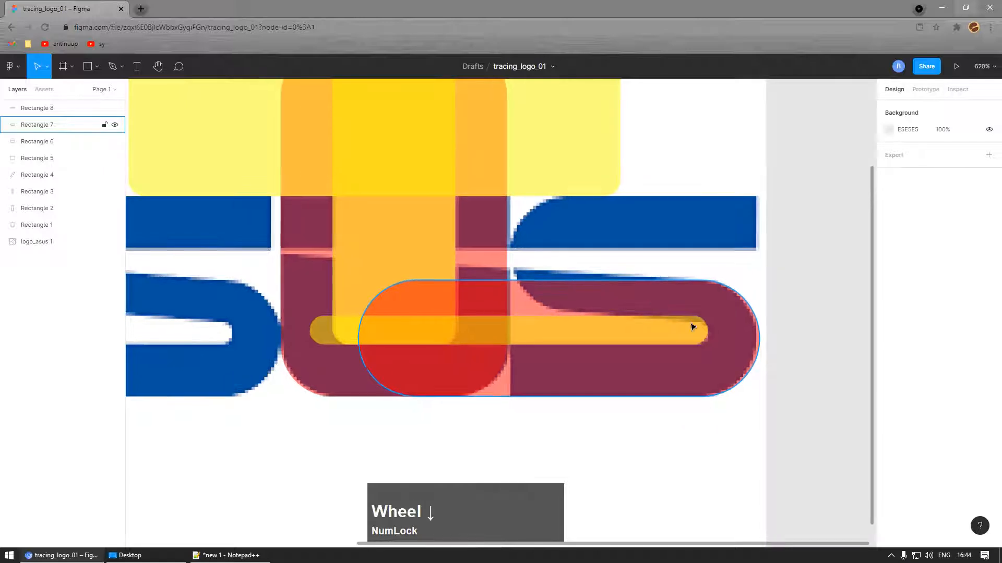
# Step: Duplicate the last S's red rounded rectangle together with its yellow bar and place the copies beside the logo image's lower right
pyautogui.click(395, 327)
pyautogui.keyDown('ctrl'); pyautogui.scroll(-5, 534, 318); pyautogui.keyUp('ctrl')
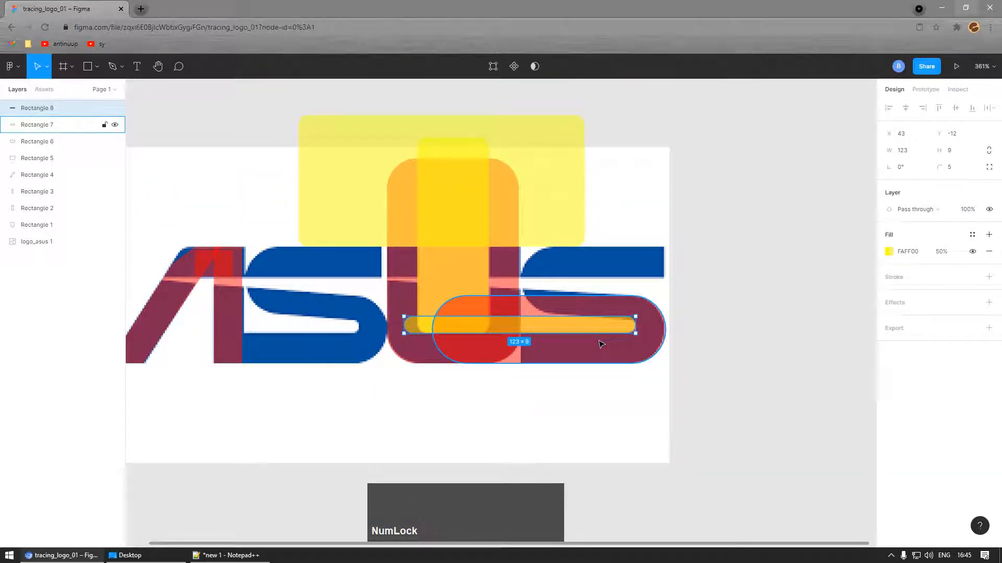
pyautogui.click(726, 324)
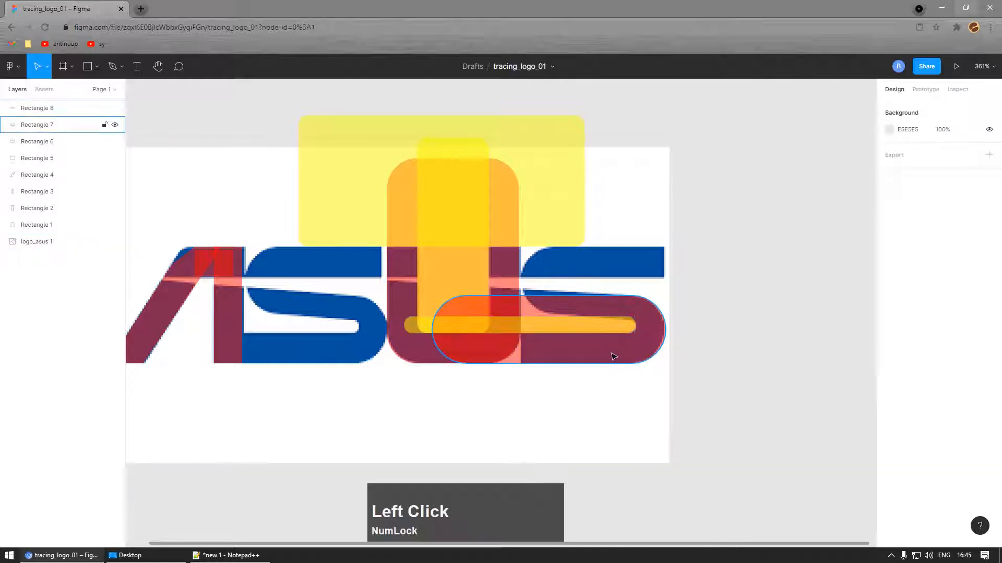
pyautogui.click(642, 365)
pyautogui.keyDown('shift'); pyautogui.click(462, 328); pyautogui.keyUp('shift')
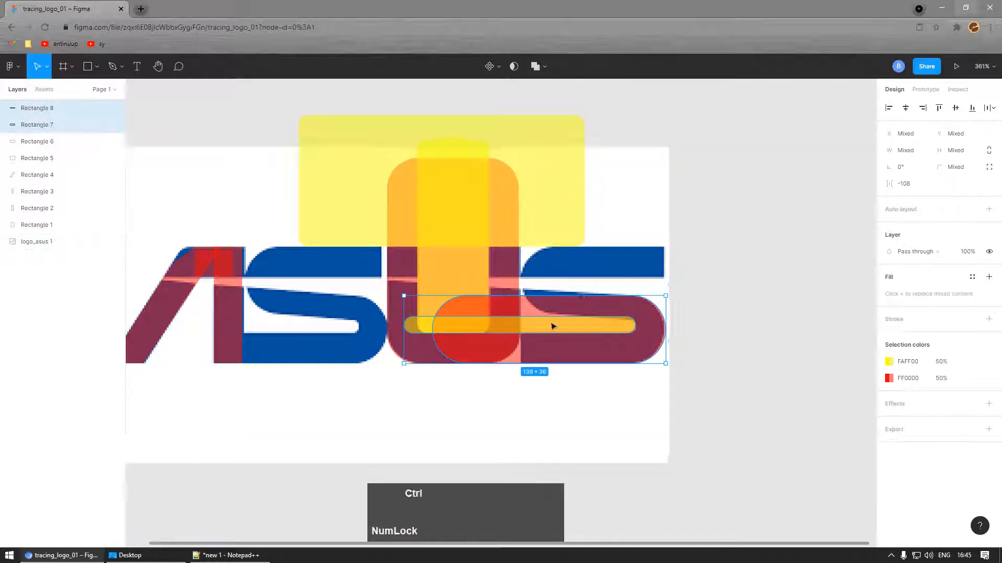
pyautogui.keyDown('ctrl'); pyautogui.scroll(-2, 603, 349); pyautogui.keyUp('ctrl')
pyautogui.hotkey('ctrl', 'd')
pyautogui.moveTo(584, 329); pyautogui.dragTo(811, 388)
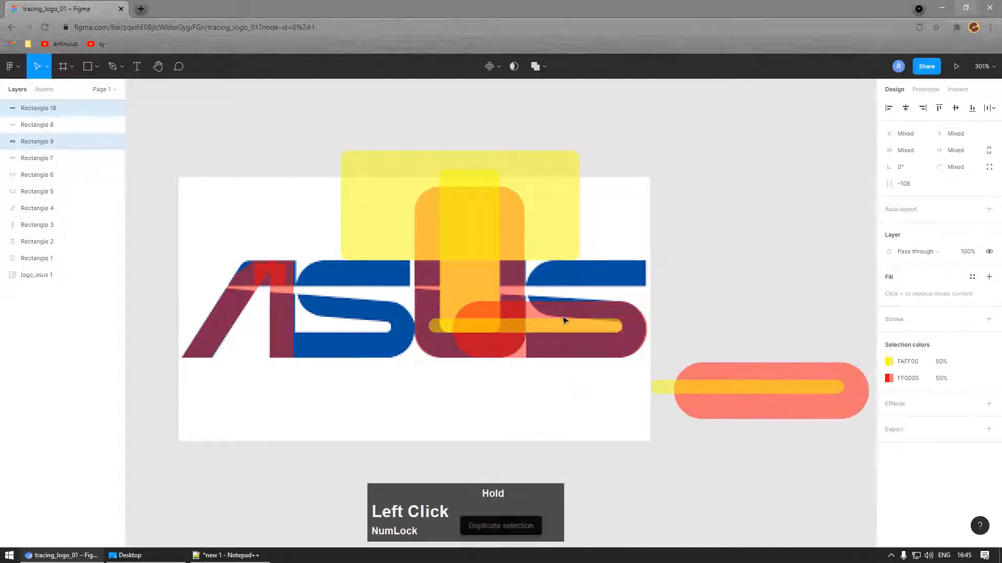
pyautogui.keyDown('ctrl'); pyautogui.scroll(3, 510, 299); pyautogui.keyUp('ctrl')
pyautogui.moveTo(441, 201); pyautogui.dragTo(477, 261)
pyautogui.hotkey('ctrl', 'z')
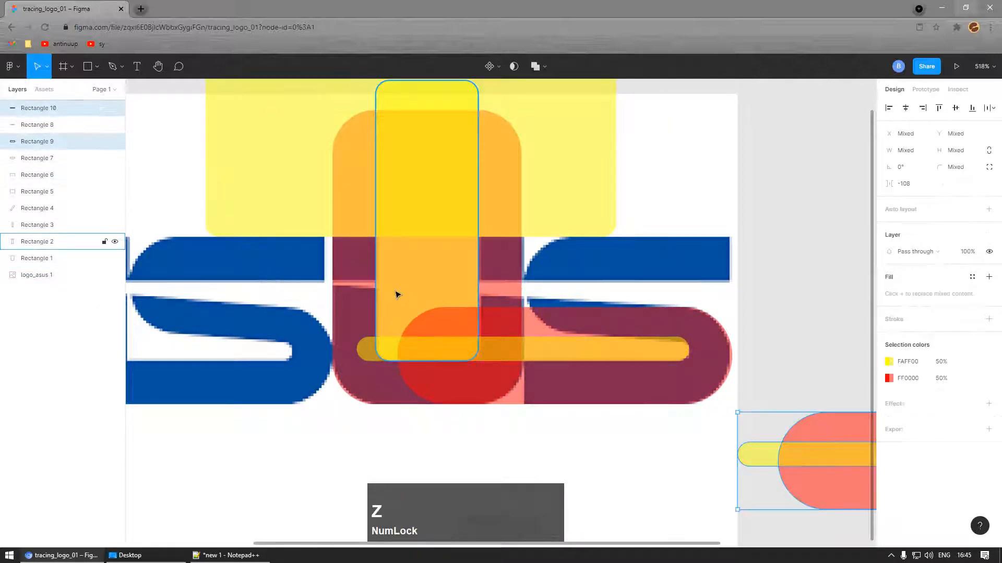
pyautogui.keyDown('shift'); pyautogui.click(354, 312); pyautogui.keyUp('shift')
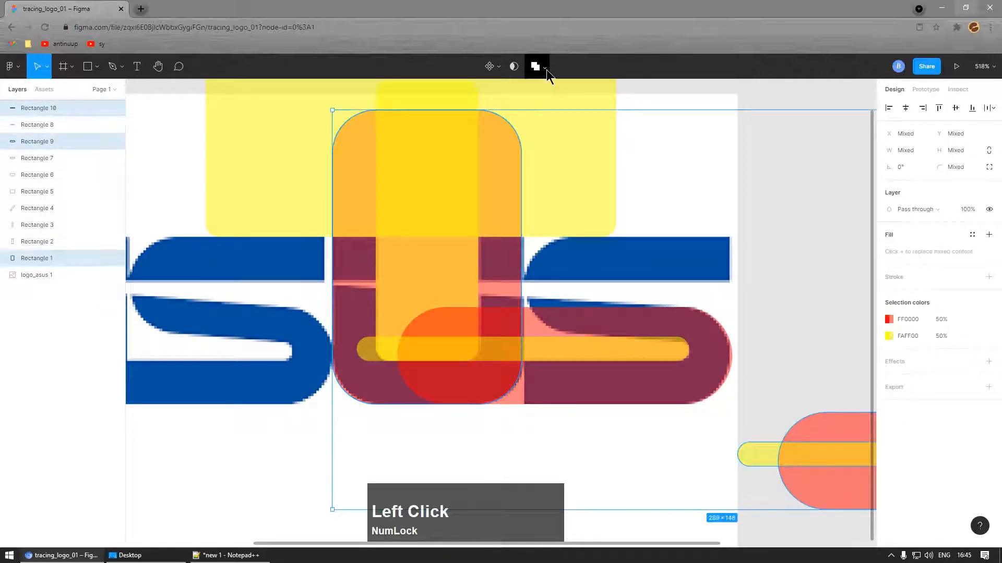
pyautogui.click(547, 70)
pyautogui.click(547, 104)
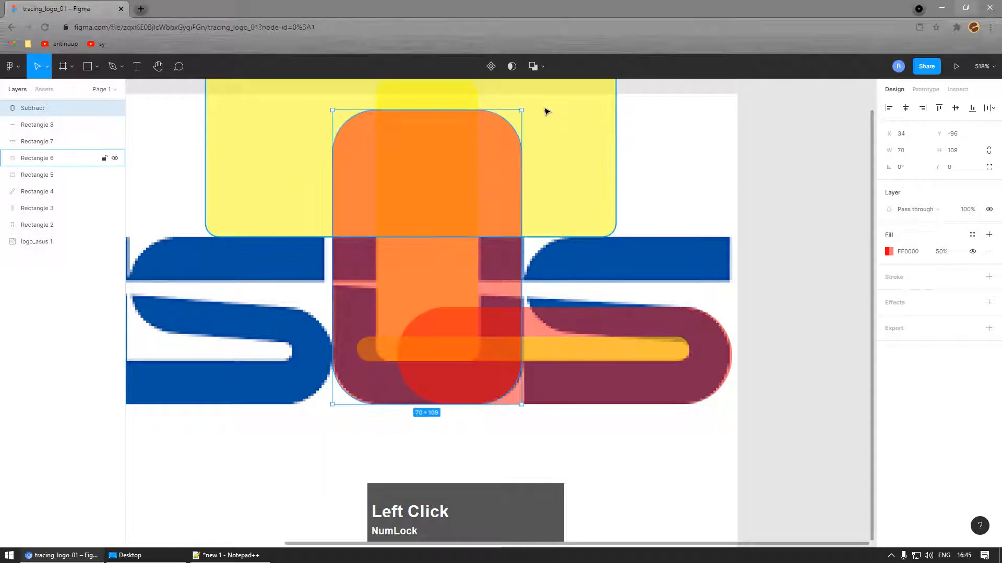
pyautogui.hotkey('ctrl', 'z')
# Step: Subtract the tall yellow inner rectangle from the U's red rounded rectangle
pyautogui.scroll(-1, 471, 282)
pyautogui.click(439, 271)
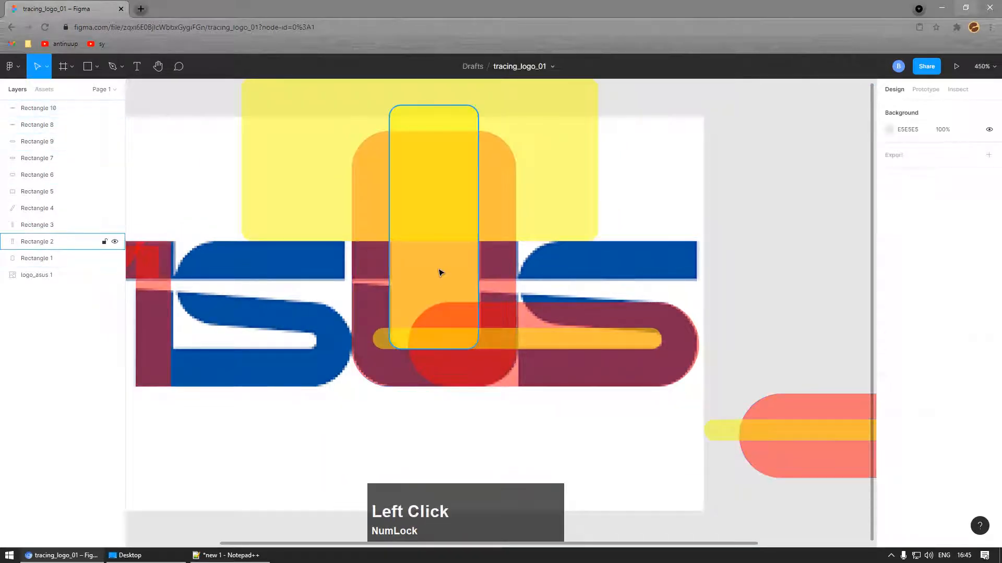
pyautogui.keyDown('shift'); pyautogui.click(369, 286); pyautogui.keyUp('shift')
pyautogui.click(543, 67)
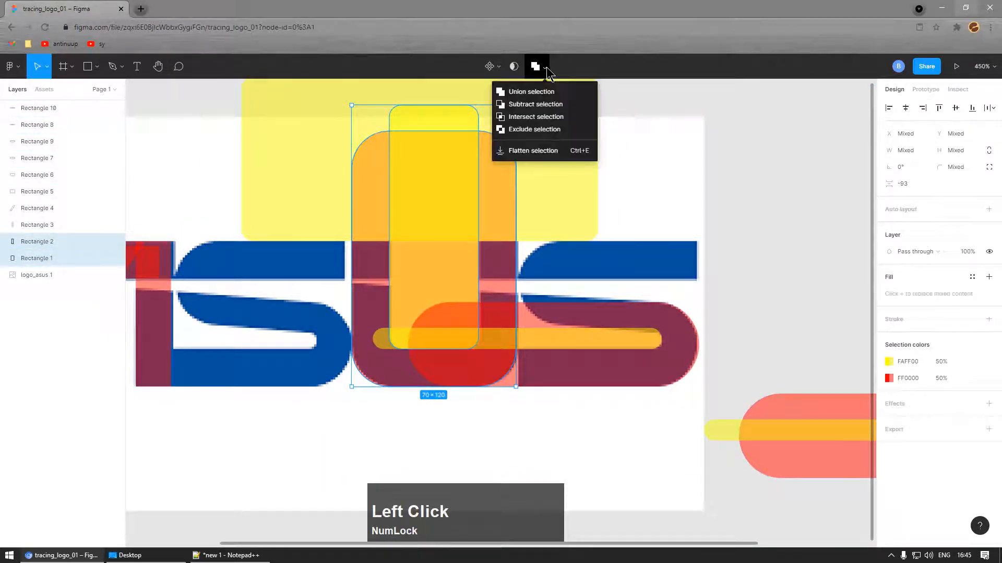
pyautogui.click(544, 105)
# Step: Subtract the wide yellow rectangle from the top of the U shape and undo a trial move of the result
pyautogui.click(553, 183)
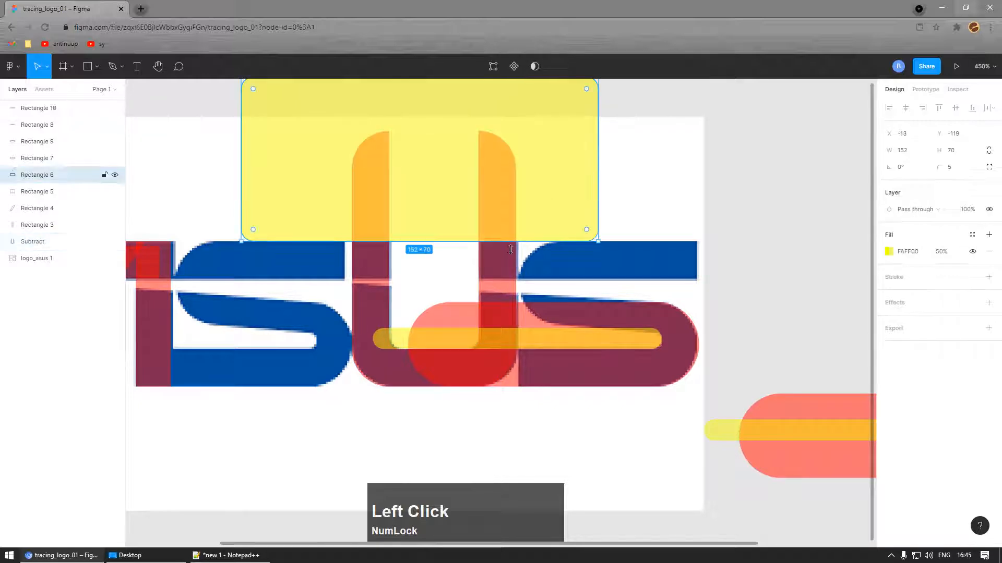
pyautogui.keyDown('shift'); pyautogui.click(498, 278); pyautogui.keyUp('shift')
pyautogui.click(547, 67)
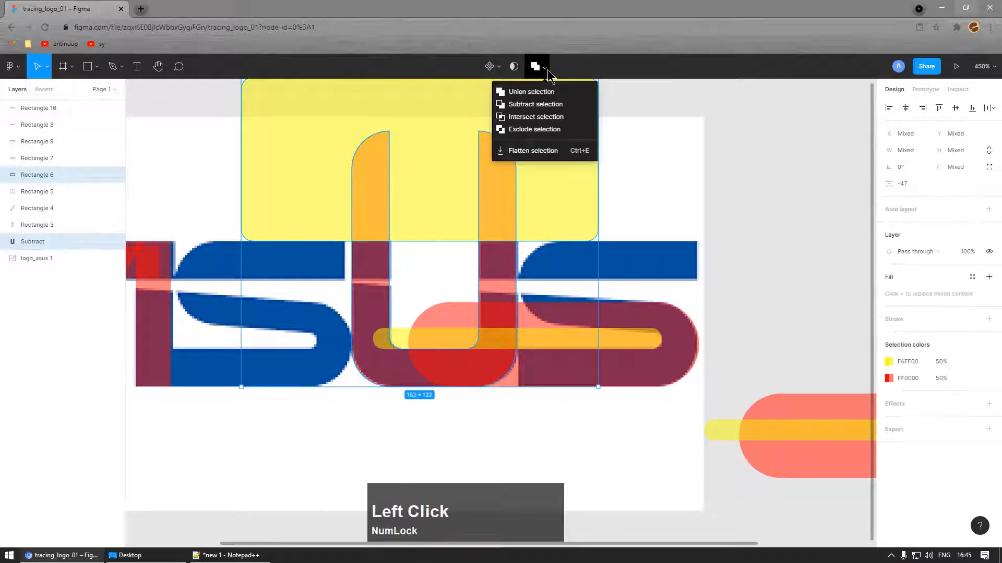
pyautogui.click(542, 107)
pyautogui.keyDown('ctrl'); pyautogui.scroll(-3, 588, 253); pyautogui.keyUp('ctrl')
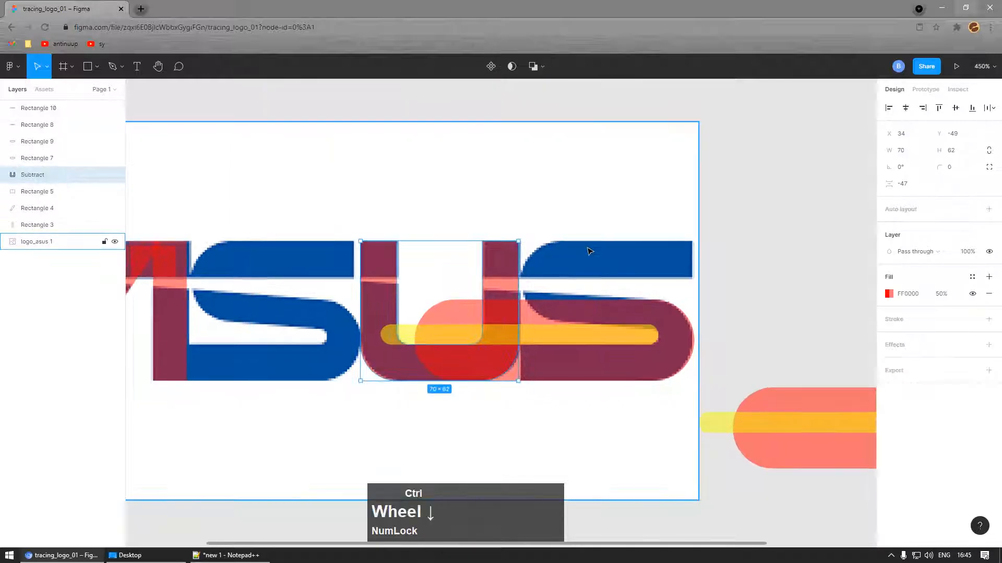
pyautogui.click(703, 238)
pyautogui.moveTo(529, 253); pyautogui.dragTo(579, 290)
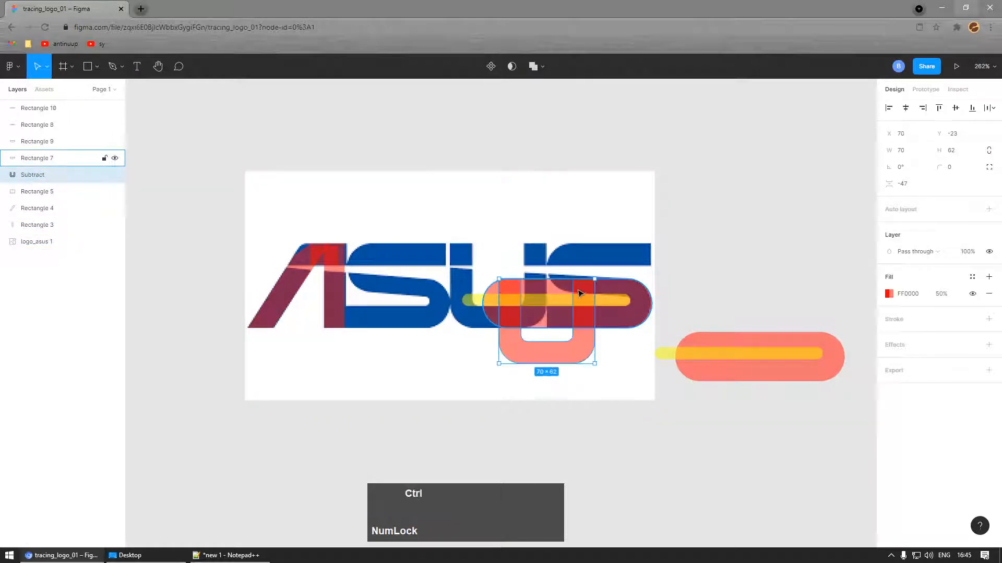
pyautogui.hotkey('ctrl', 'z')
# Step: Unite the A's vertical stem with the small red rectangle at its top using a Union
pyautogui.keyDown('ctrl'); pyautogui.scroll(4, 285, 306); pyautogui.keyUp('ctrl')
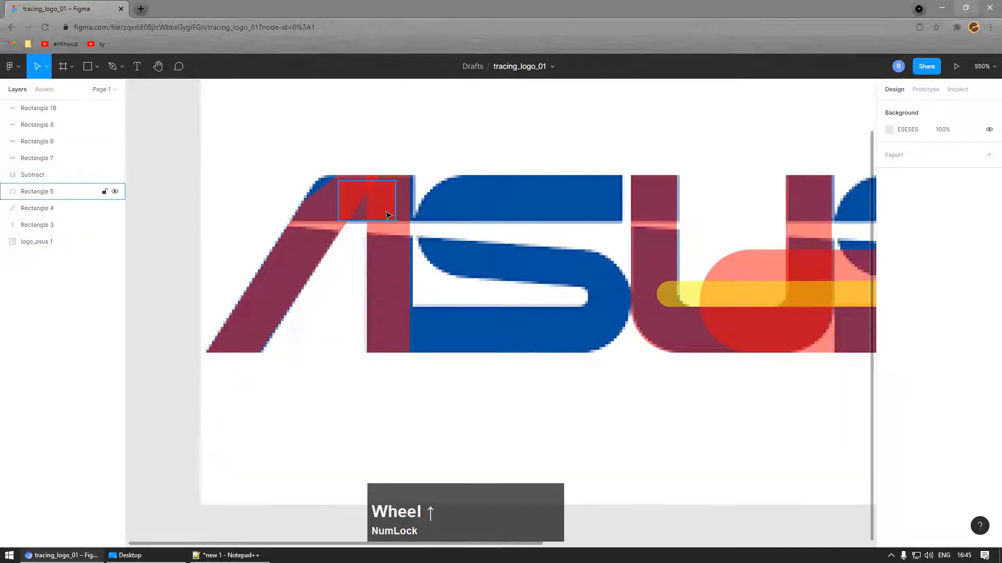
pyautogui.click(404, 271)
pyautogui.keyDown('ctrl'); pyautogui.scroll(3, 377, 226); pyautogui.keyUp('ctrl')
pyautogui.keyDown('shift'); pyautogui.click(368, 203); pyautogui.keyUp('shift')
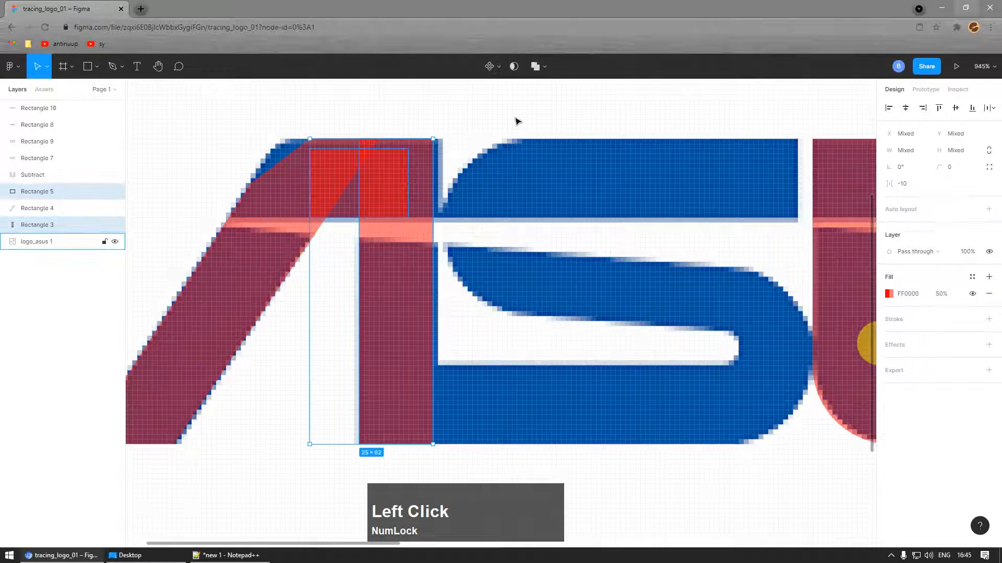
pyautogui.click(547, 68)
pyautogui.click(547, 87)
pyautogui.click(542, 70)
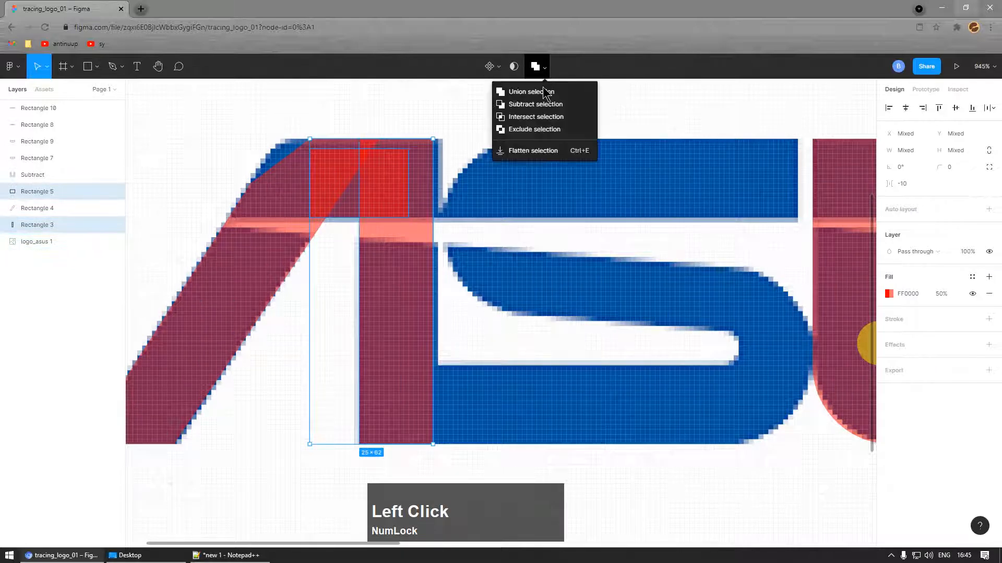
pyautogui.click(542, 91)
# Step: Unite the A's slanted leg with the combined stem shape and deselect the result
pyautogui.keyDown('shift'); pyautogui.click(63, 208); pyautogui.keyUp('shift')
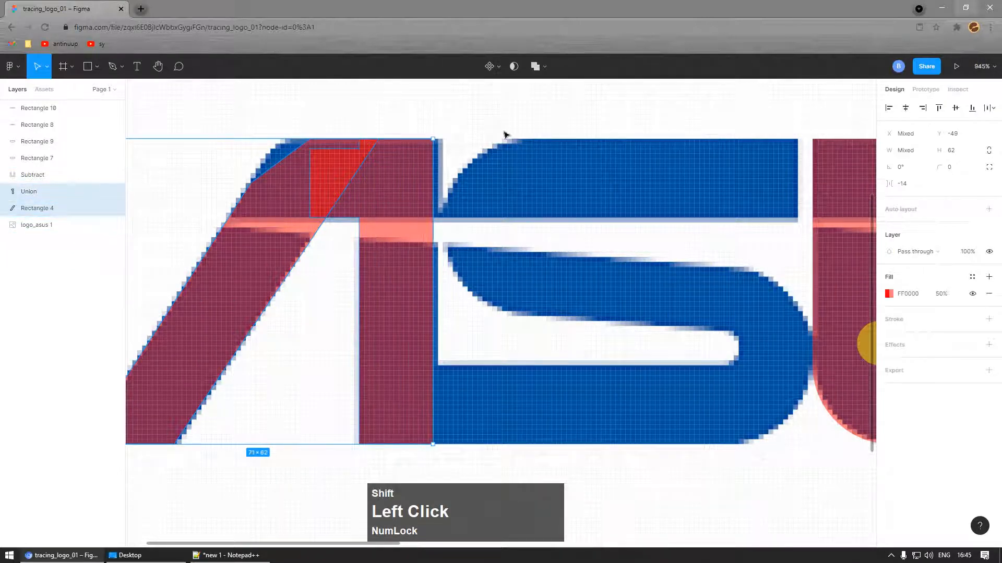
pyautogui.click(547, 70)
pyautogui.click(542, 91)
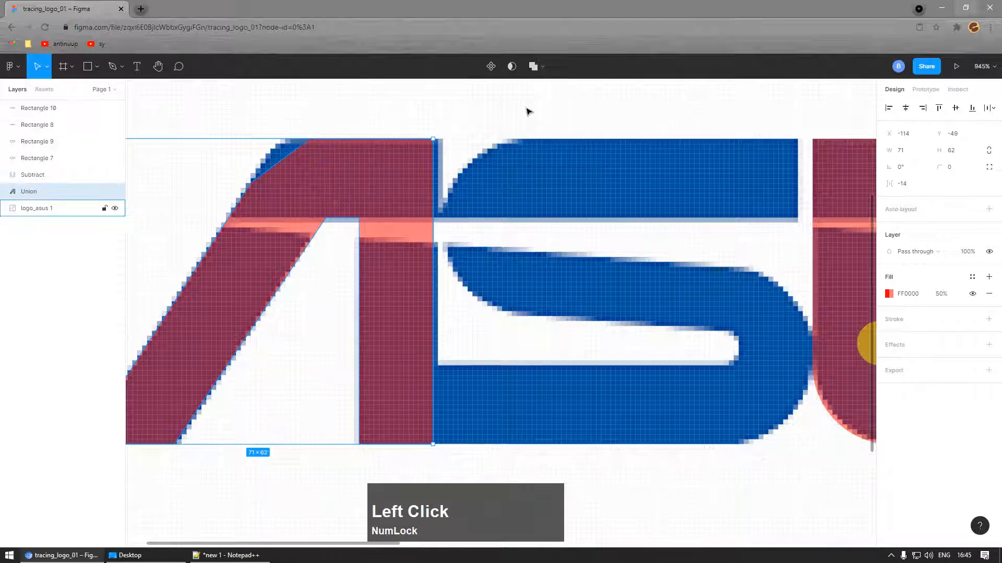
pyautogui.scroll(-4, 562, 151)
pyautogui.click(313, 361)
pyautogui.scroll(-3, 284, 287)
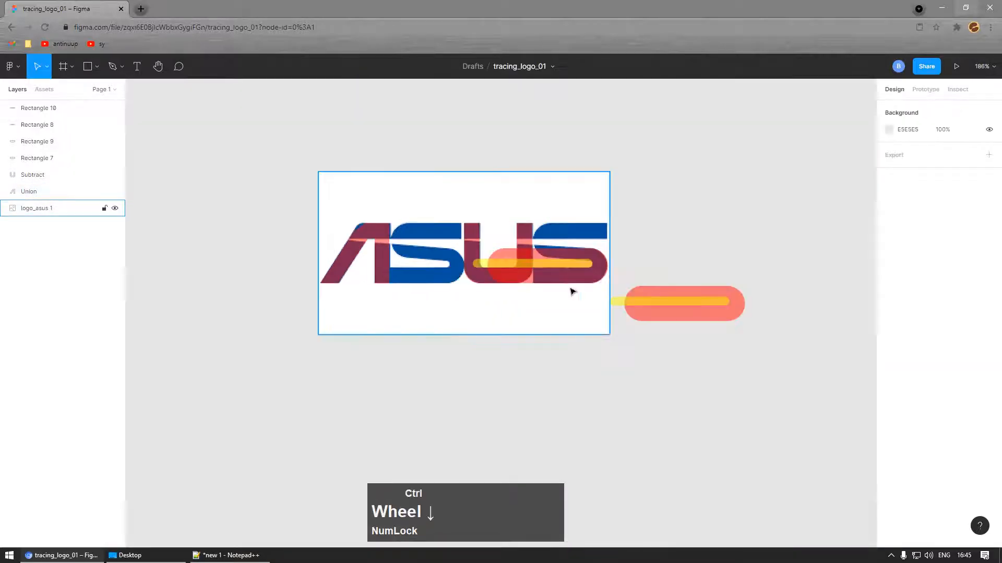
# Step: Subtract the yellow rounded bar from the last S's red rounded rectangle and deselect the result
pyautogui.scroll(4, 603, 285)
pyautogui.click(480, 242)
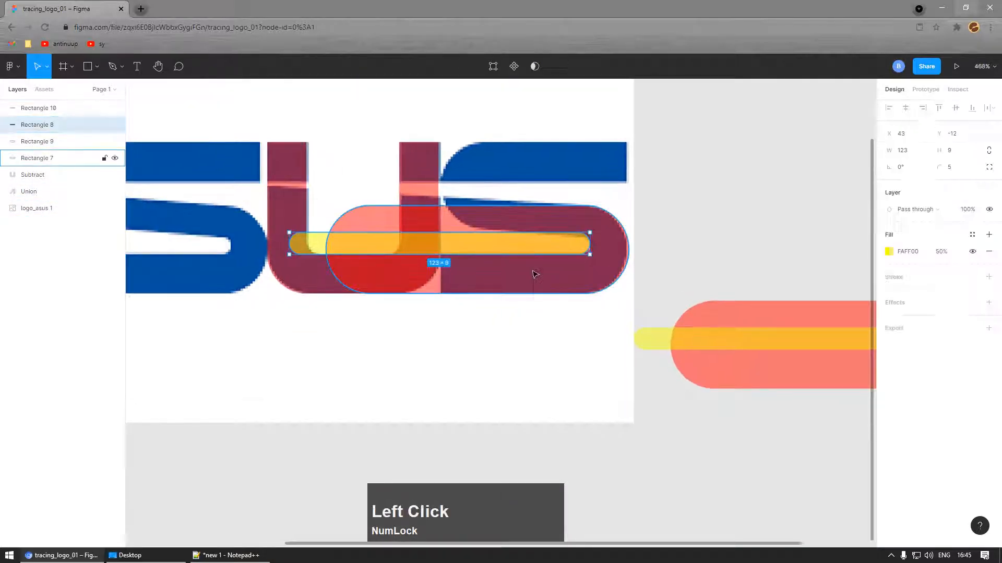
pyautogui.keyDown('shift'); pyautogui.click(524, 286); pyautogui.keyUp('shift')
pyautogui.click(546, 65)
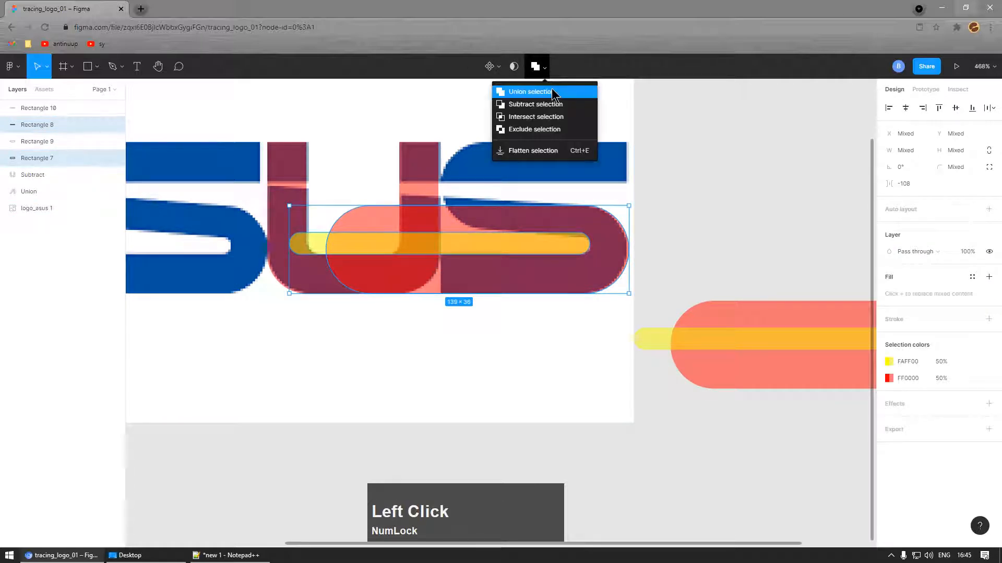
pyautogui.click(552, 104)
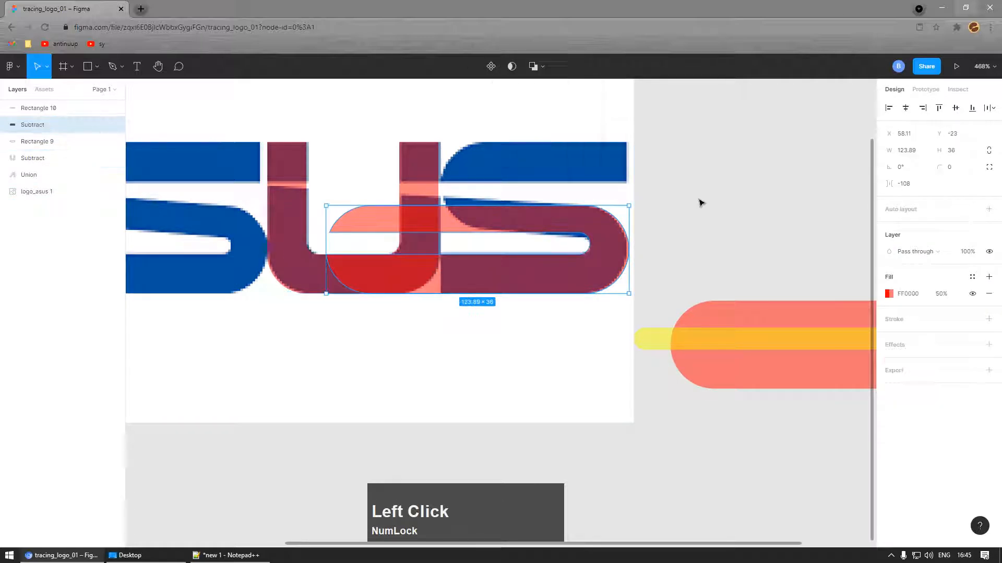
pyautogui.press('Escape')
# Step: Draw a rectangle over the last S shape's lower part that overlaps the U and subtract it from the S
pyautogui.scroll(4, 346, 280)
pyautogui.press('r')
pyautogui.moveTo(286, 221); pyautogui.dragTo(513, 393)
pyautogui.keyDown('shift'); pyautogui.click(573, 271); pyautogui.keyUp('shift')
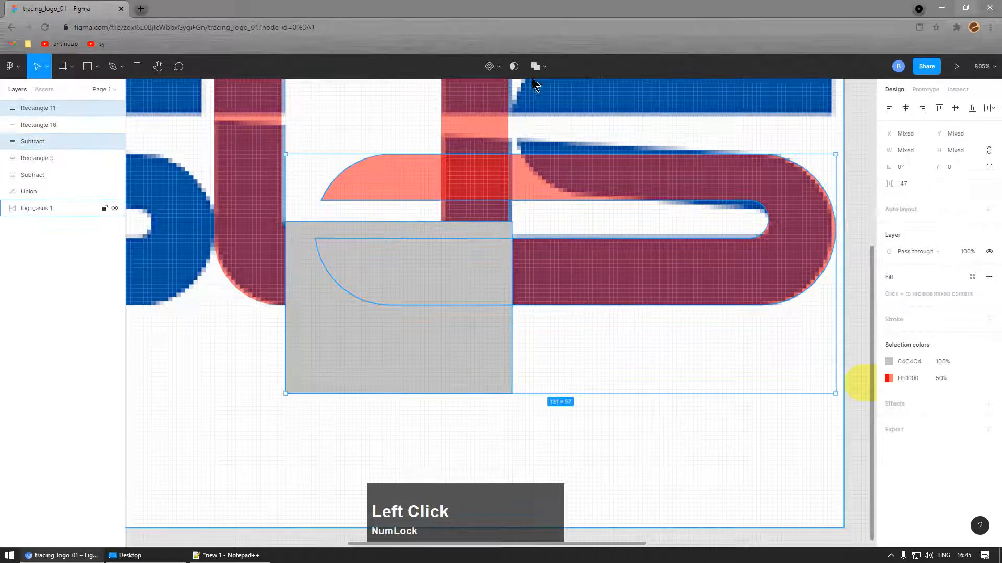
pyautogui.click(542, 71)
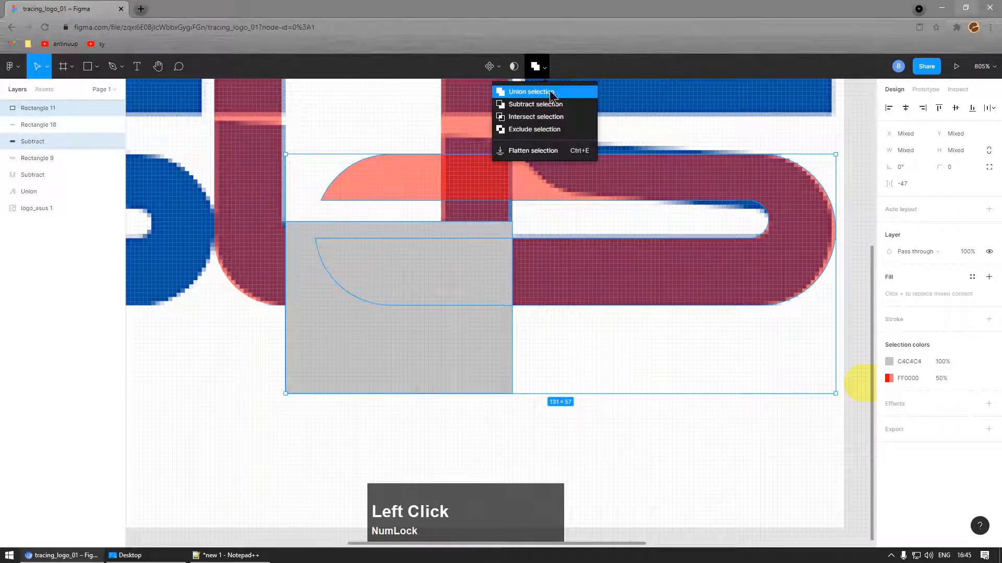
pyautogui.click(551, 106)
pyautogui.press('e')
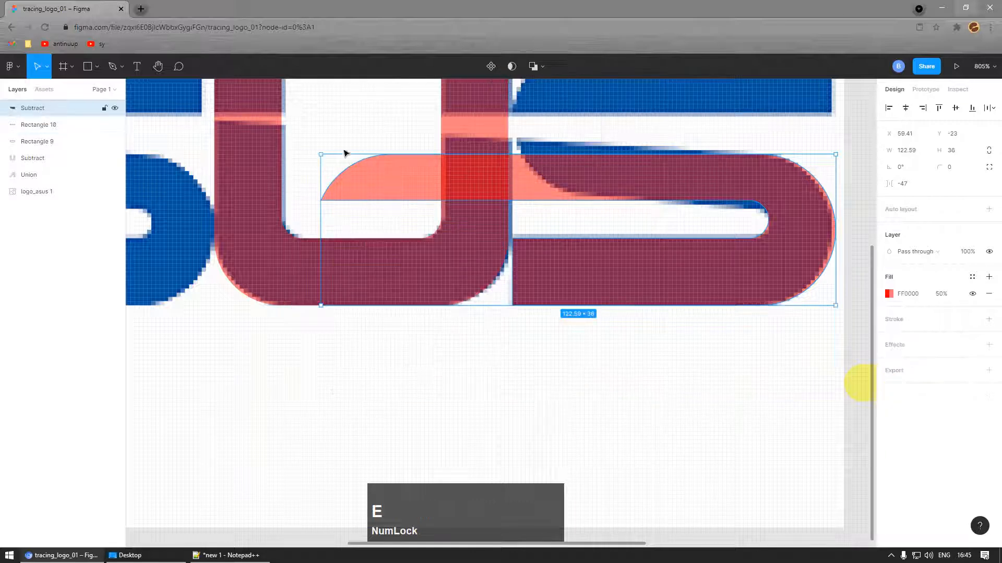
# Step: Draw a rectangle over the last S shape's upper part that overlaps the U, subtract it from the S, and deselect
pyautogui.press('r')
pyautogui.moveTo(268, 121)
pyautogui.mouseDown()
pyautogui.moveTo(336, 134)
pyautogui.moveTo(517, 228)
pyautogui.moveTo(512, 246)
pyautogui.mouseUp()
pyautogui.keyDown('shift'); pyautogui.click(63, 125); pyautogui.keyUp('shift')
pyautogui.click(545, 66)
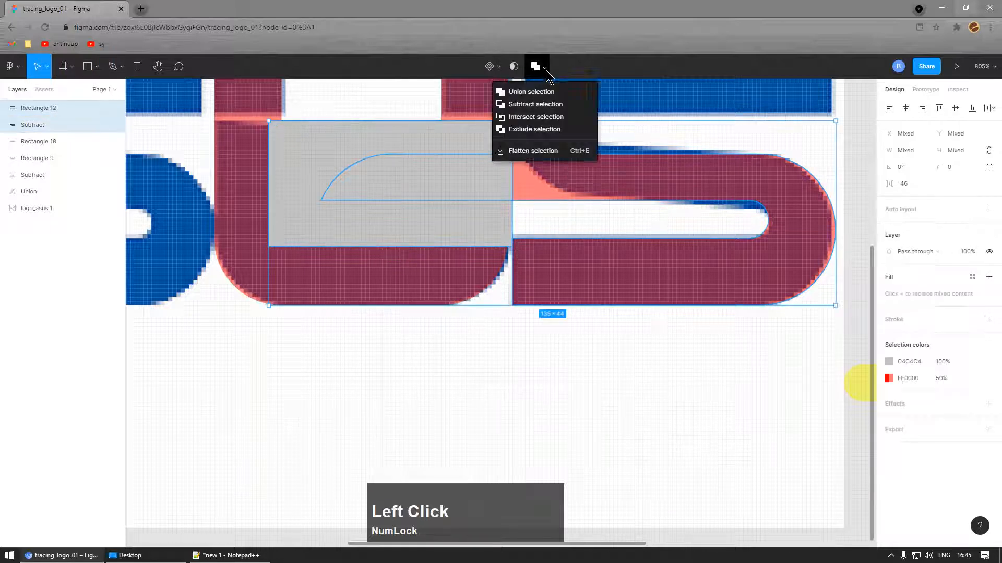
pyautogui.click(553, 104)
pyautogui.keyDown('ctrl'); pyautogui.scroll(-5, 480, 241); pyautogui.keyUp('ctrl')
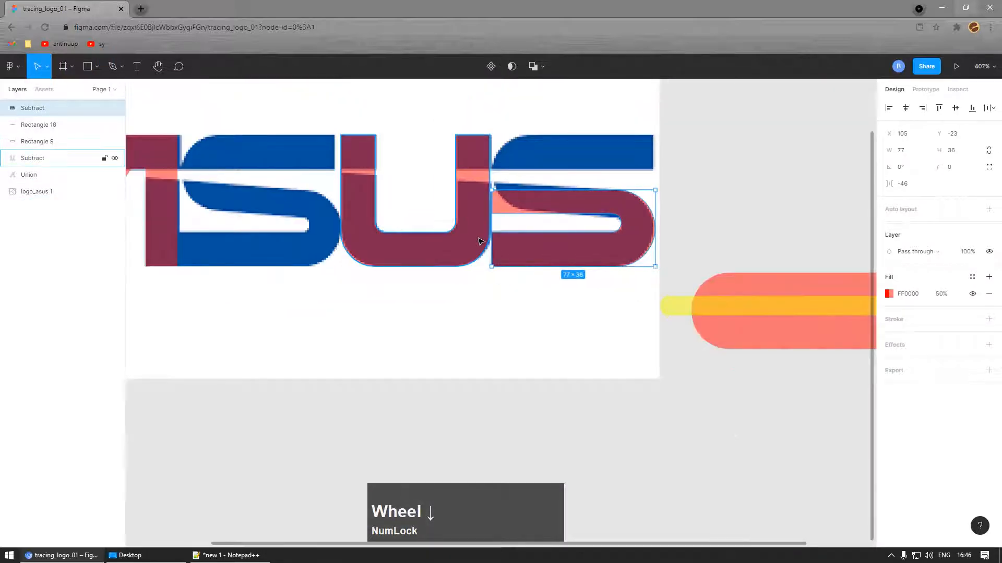
pyautogui.scroll(5, 595, 219)
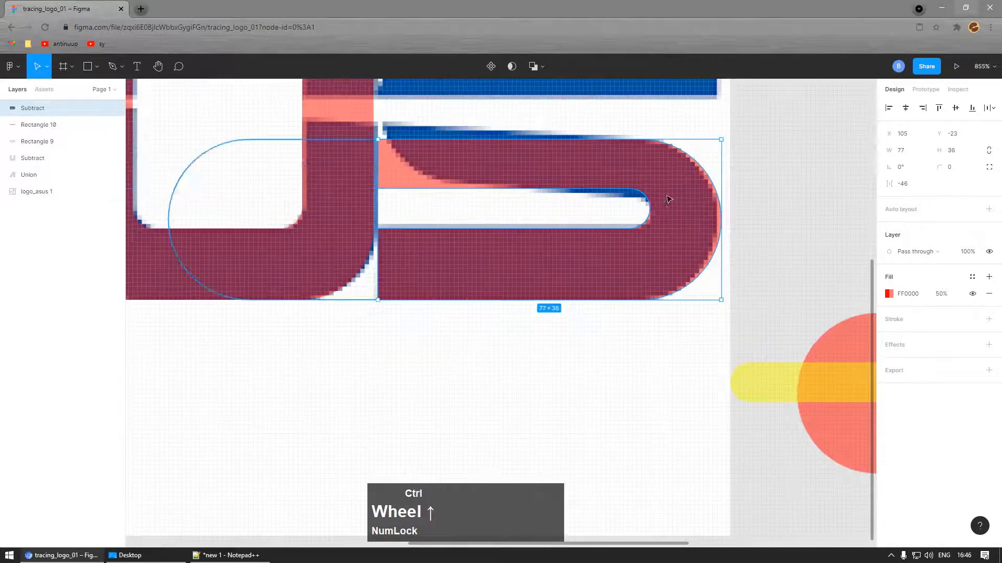
pyautogui.scroll(-5, 510, 213)
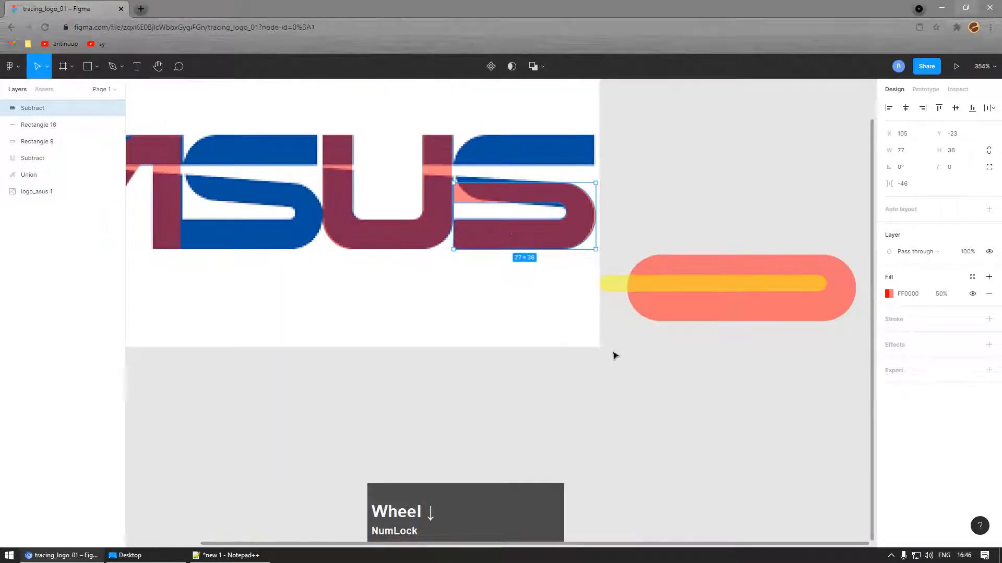
pyautogui.click(455, 318)
# Step: Select the U shape, check the available flatten option, and expand its Subtract layer to inspect the nested shapes
pyautogui.scroll(-2, 217, 294)
pyautogui.keyDown('ctrl'); pyautogui.scroll(3, 223, 284); pyautogui.keyUp('ctrl')
pyautogui.keyDown('ctrl'); pyautogui.scroll(-3, 320, 268); pyautogui.keyUp('ctrl')
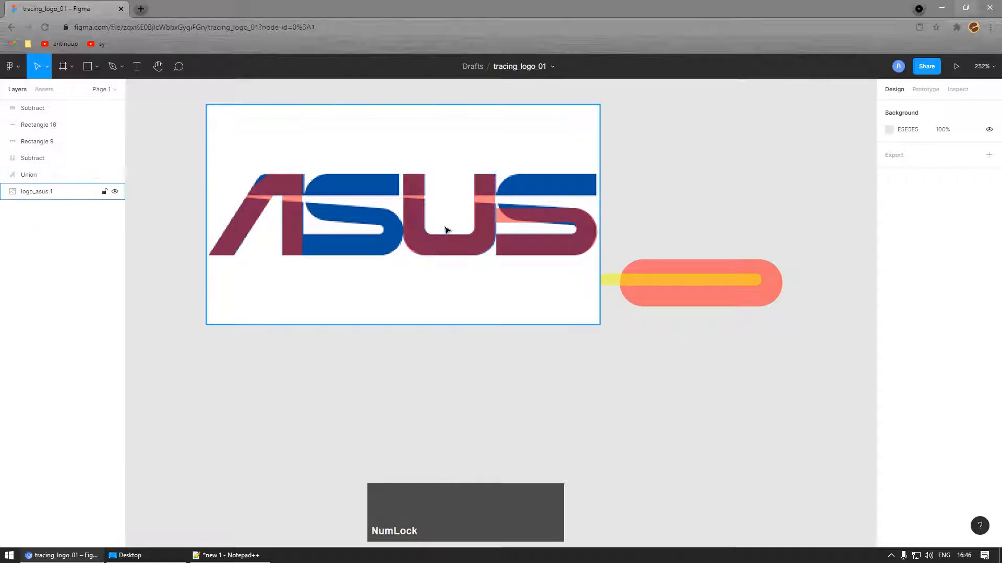
pyautogui.click(475, 240)
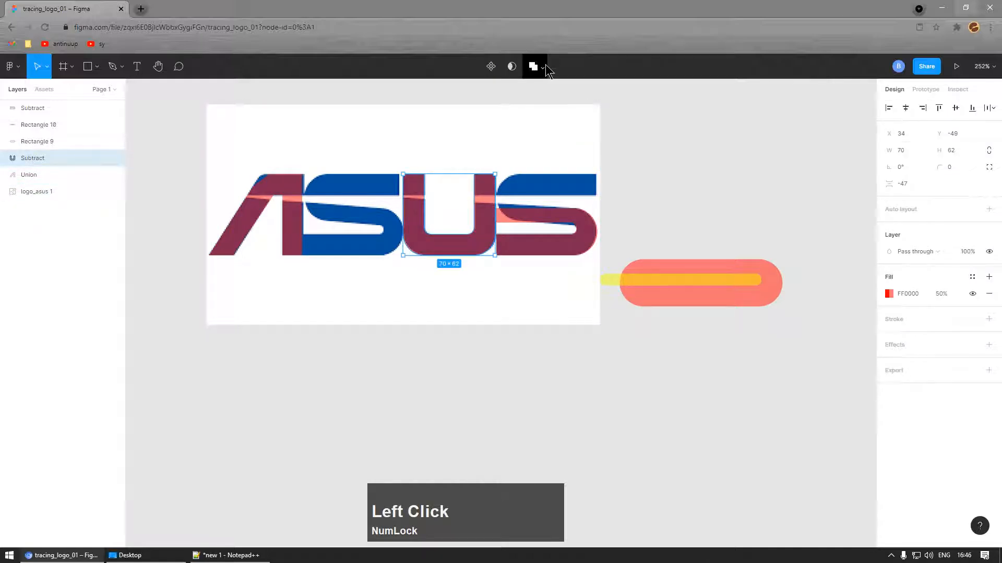
pyautogui.click(545, 65)
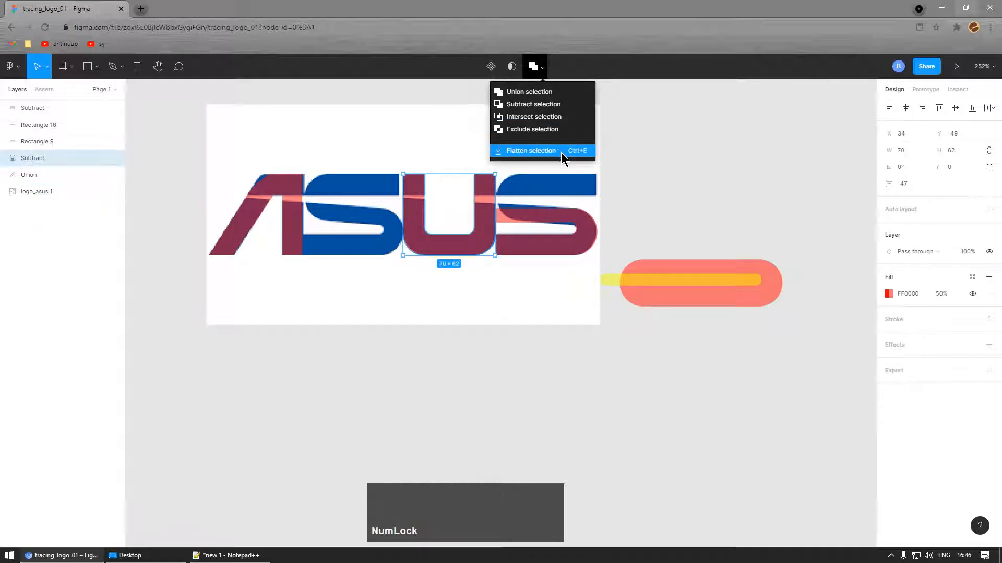
pyautogui.click(175, 204)
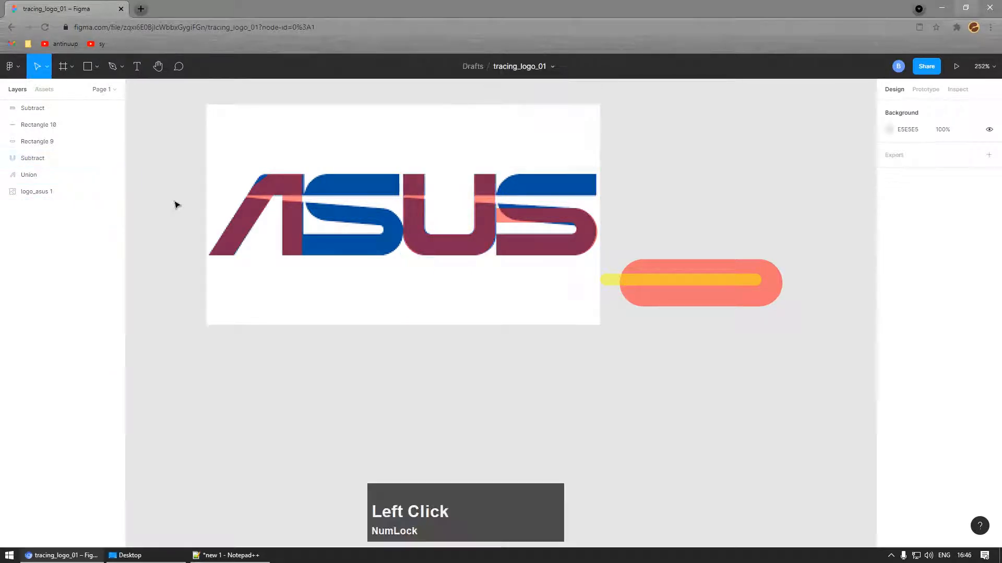
pyautogui.click(444, 254)
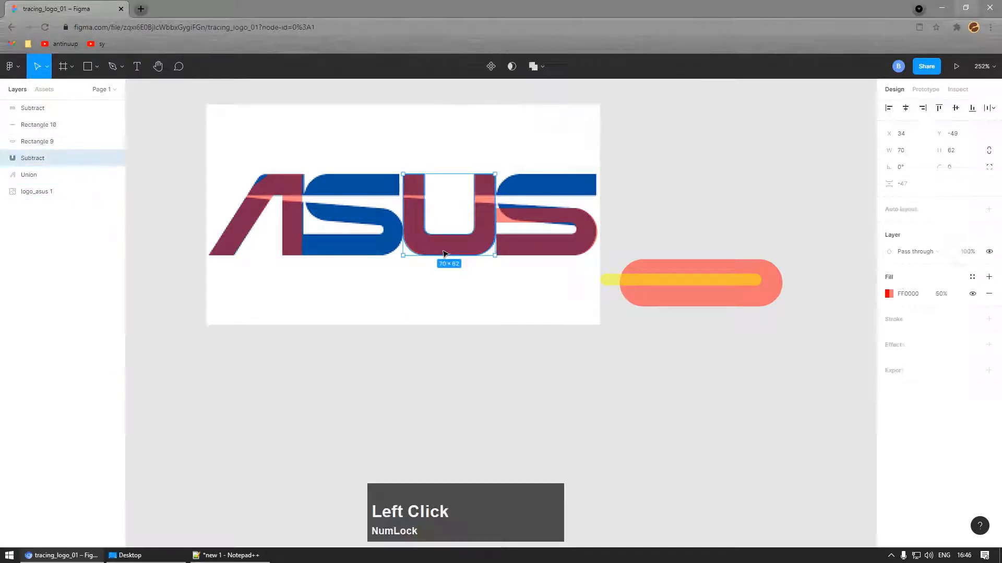
pyautogui.click(4, 159)
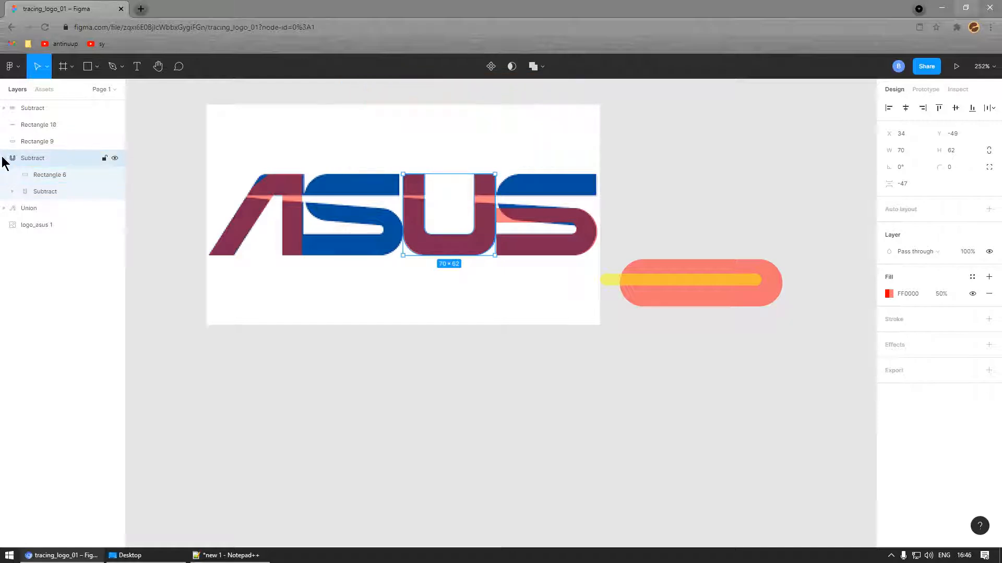
# Step: Collapse the U's Subtract layer, search the web for "boolean figma" in a new browser tab, and return to the Figma file
pyautogui.click(4, 159)
pyautogui.click(141, 9)
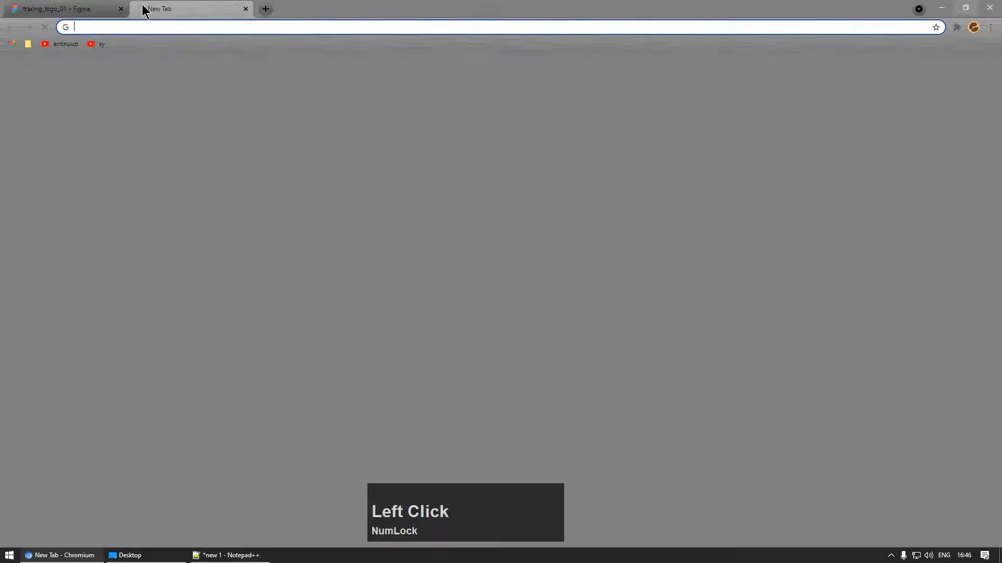
pyautogui.write('boo')
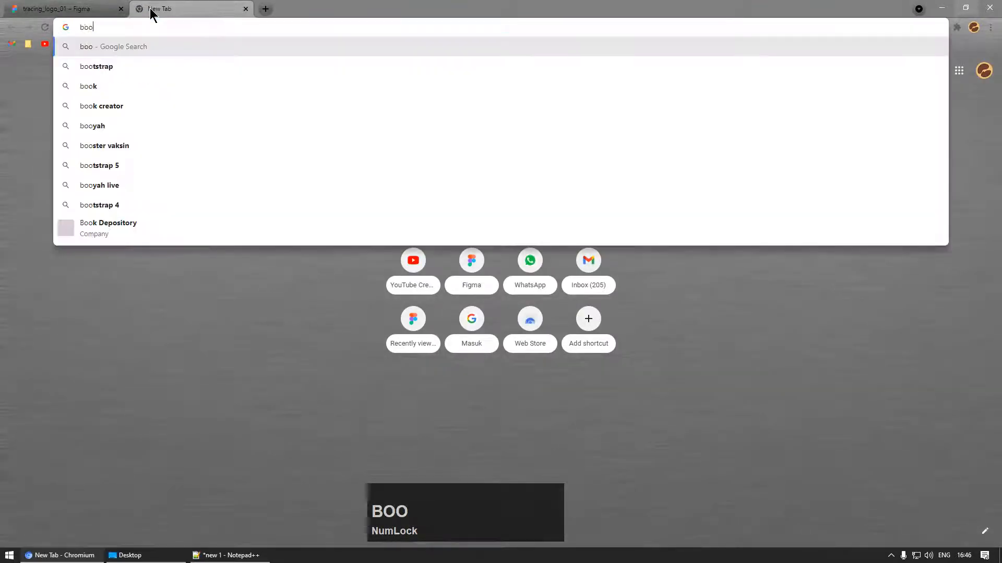
pyautogui.write('lean figma')
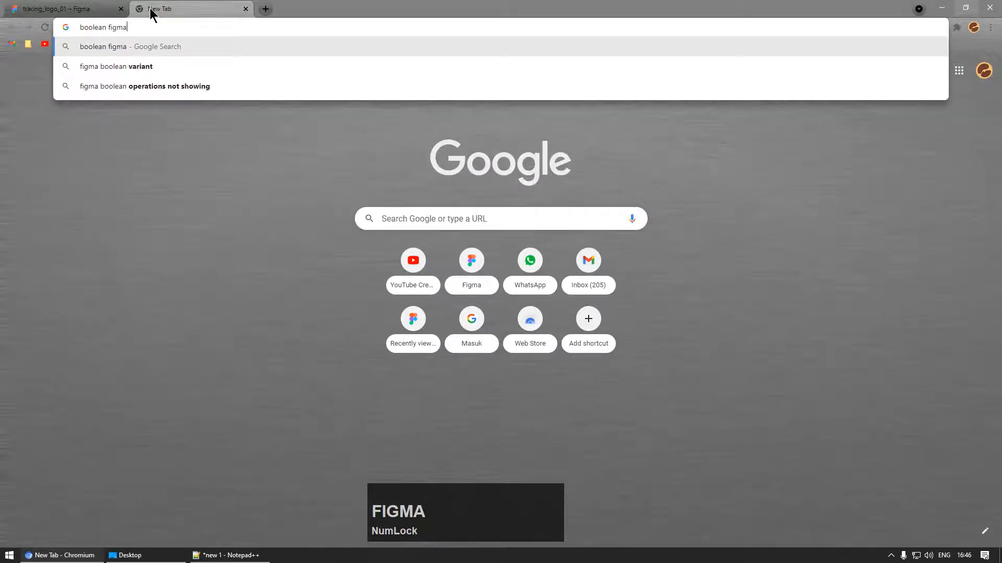
pyautogui.press('Return')
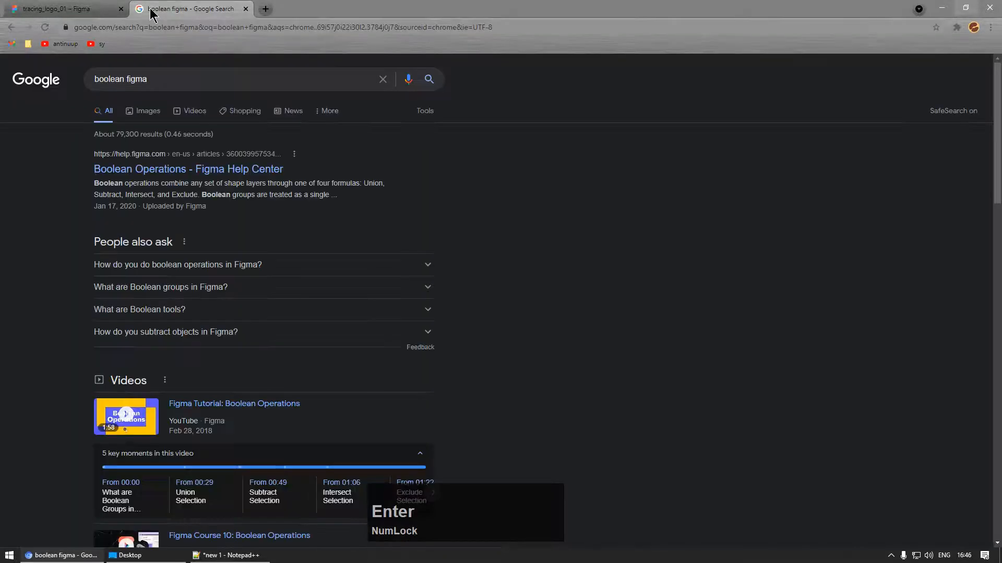
pyautogui.click(246, 9)
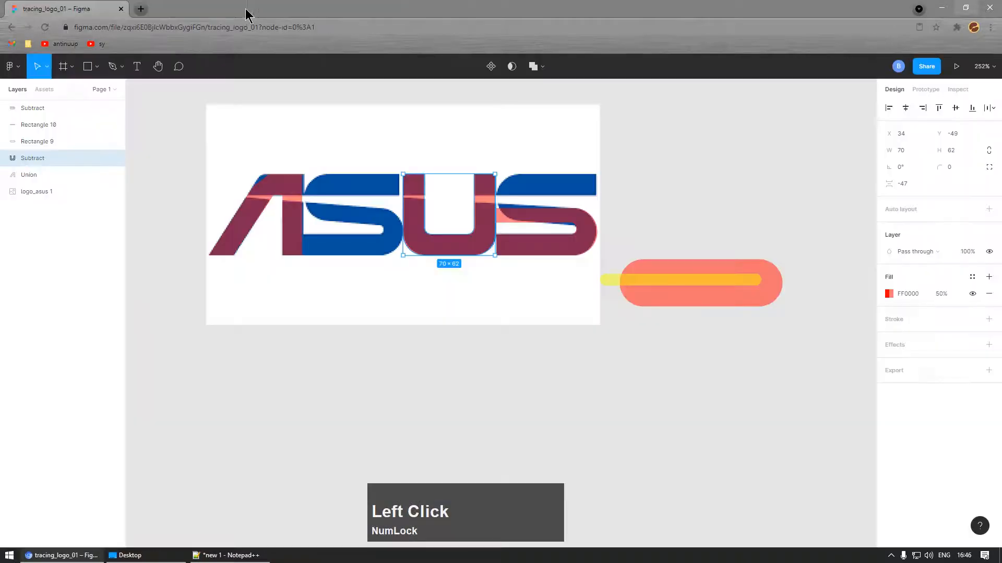
# Step: Search the web for "path operation" in a new browser tab, look over the results, and return to the Figma file
pyautogui.click(141, 9)
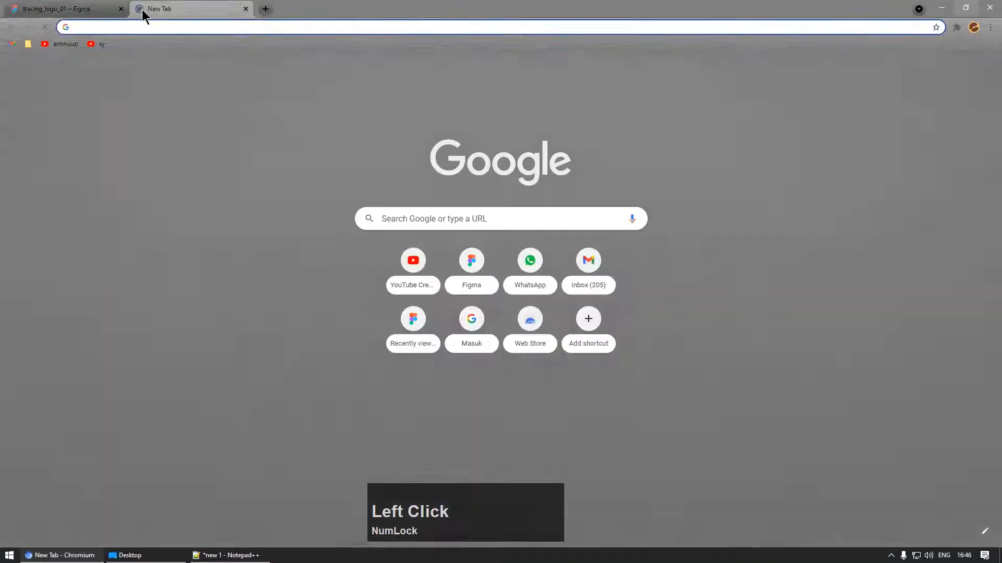
pyautogui.write('path operation')
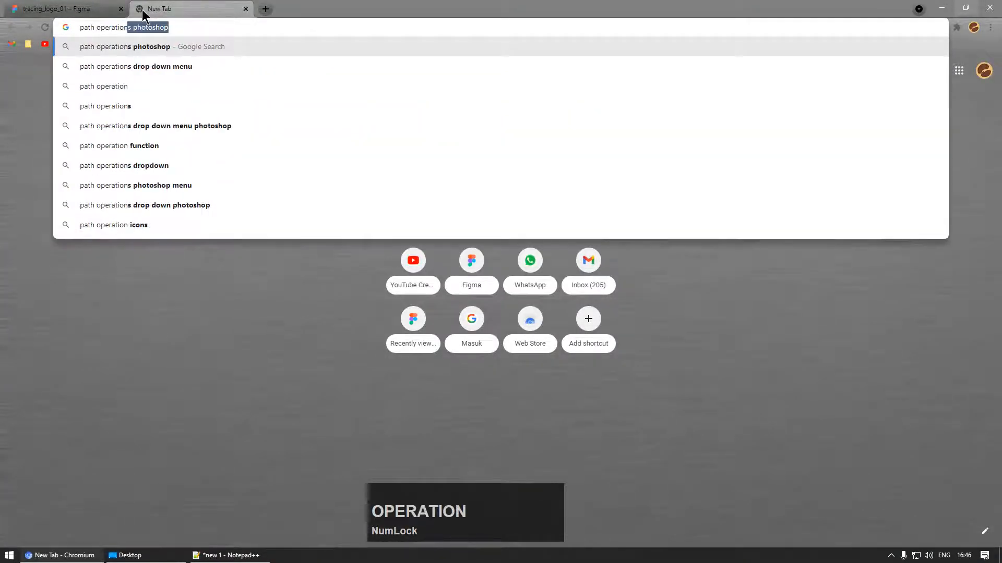
pyautogui.press('Return')
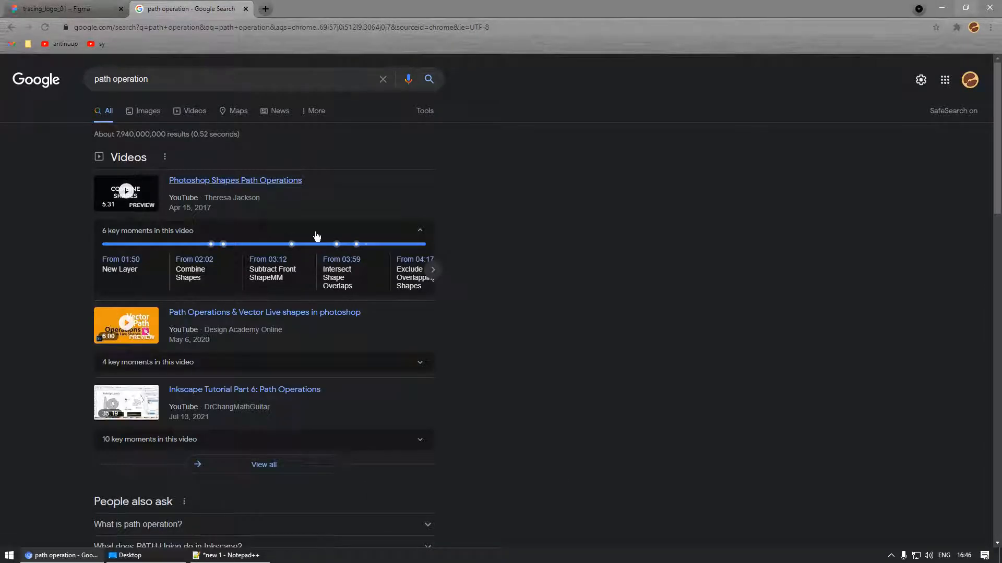
pyautogui.click(244, 9)
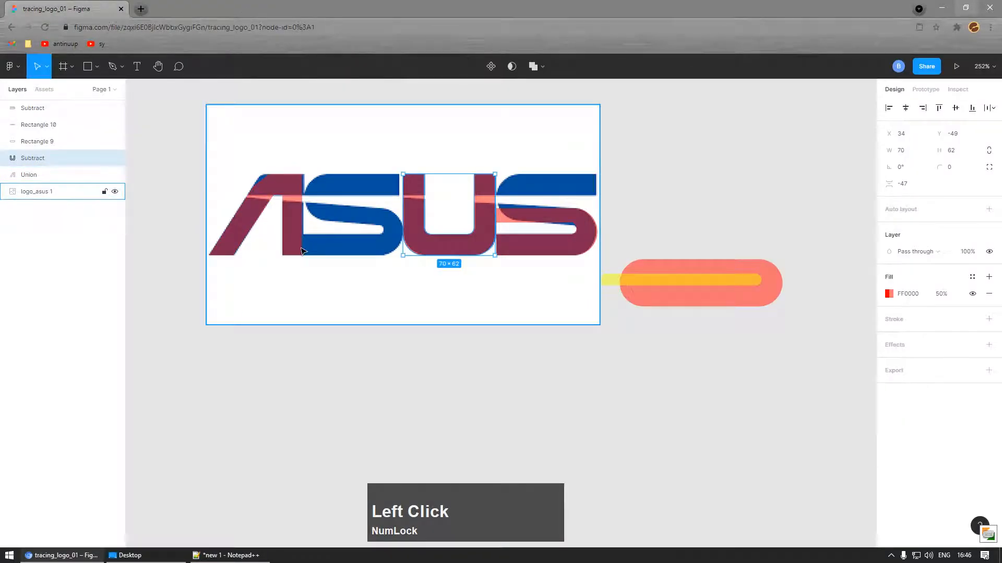
# Step: Try moving Rectangle 2 nested inside the U's Subtract group, undo the move, then collapse the group and deselect
pyautogui.click(4, 158)
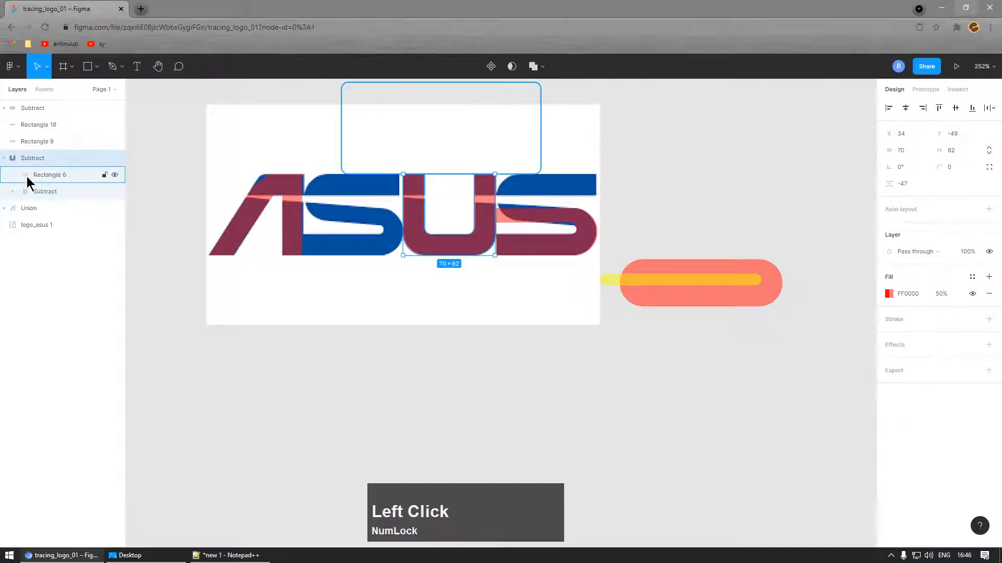
pyautogui.click(13, 192)
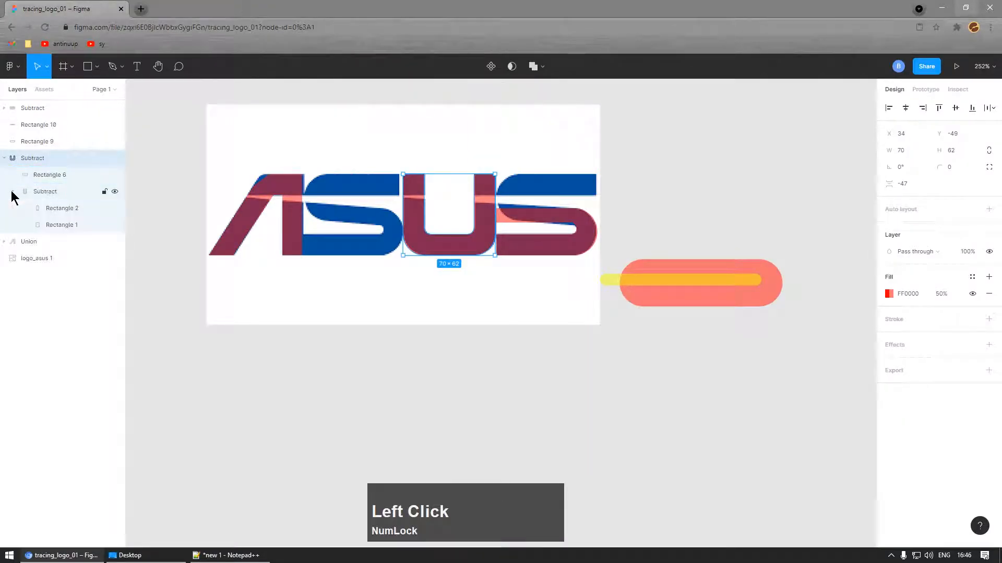
pyautogui.click(53, 209)
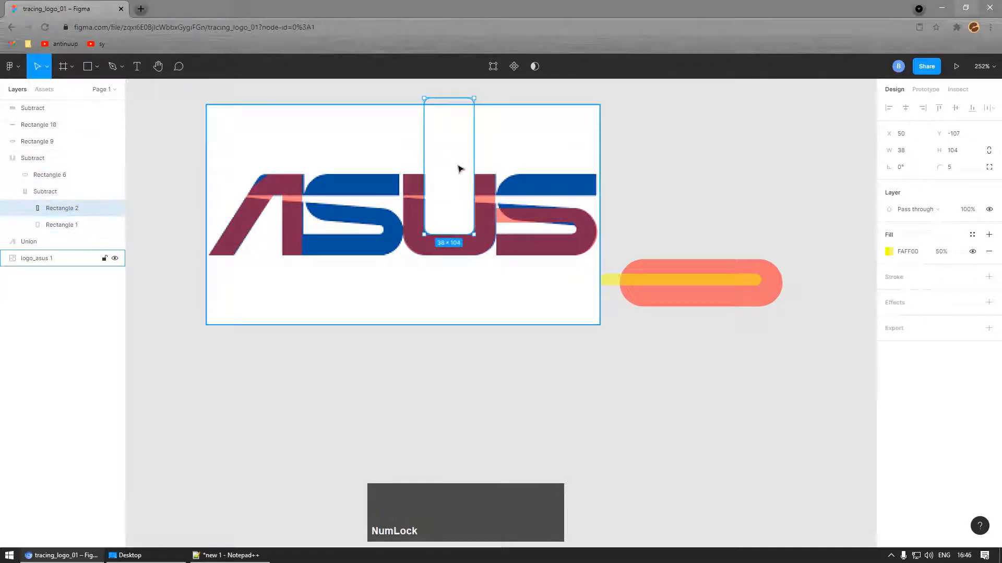
pyautogui.moveTo(460, 168); pyautogui.dragTo(531, 151)
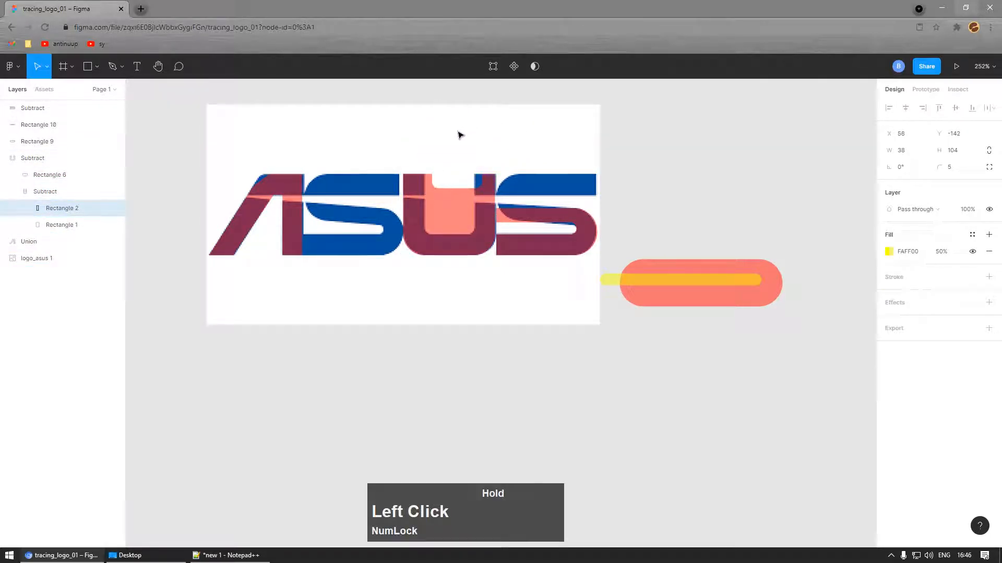
pyautogui.moveTo(460, 135); pyautogui.dragTo(451, 143)
pyautogui.hotkey('ctrl', 'z')
pyautogui.click(445, 369)
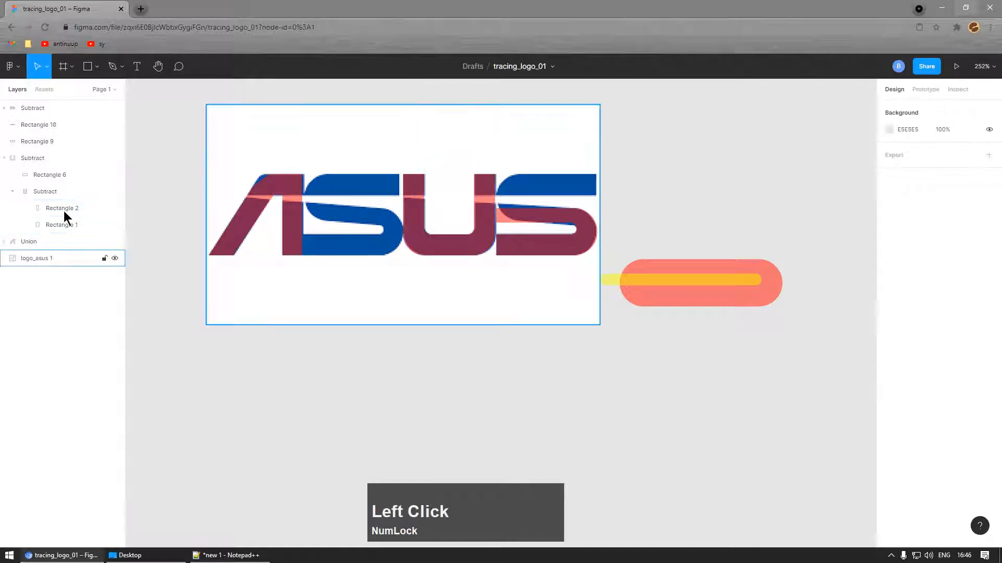
pyautogui.click(5, 158)
pyautogui.click(64, 160)
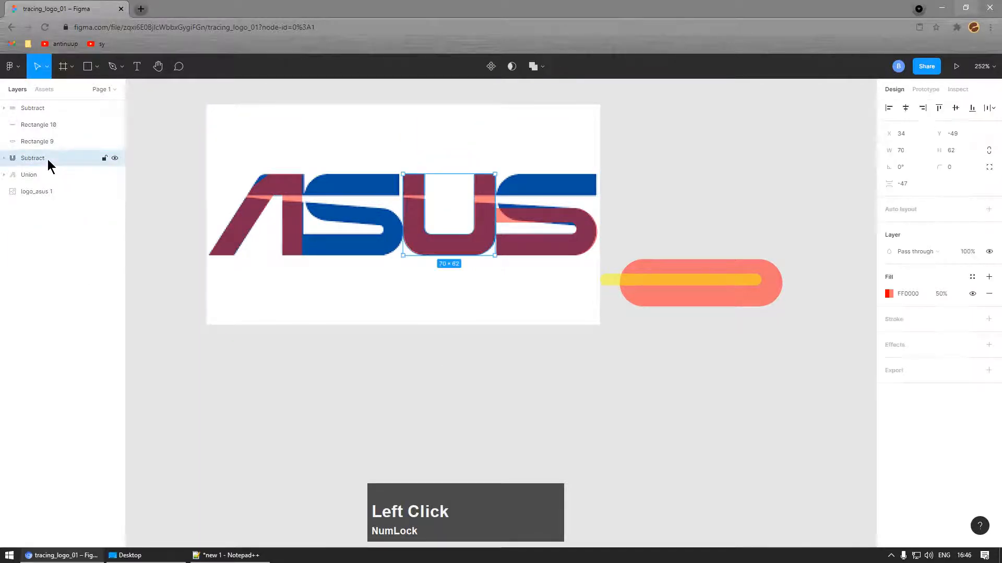
pyautogui.click(383, 406)
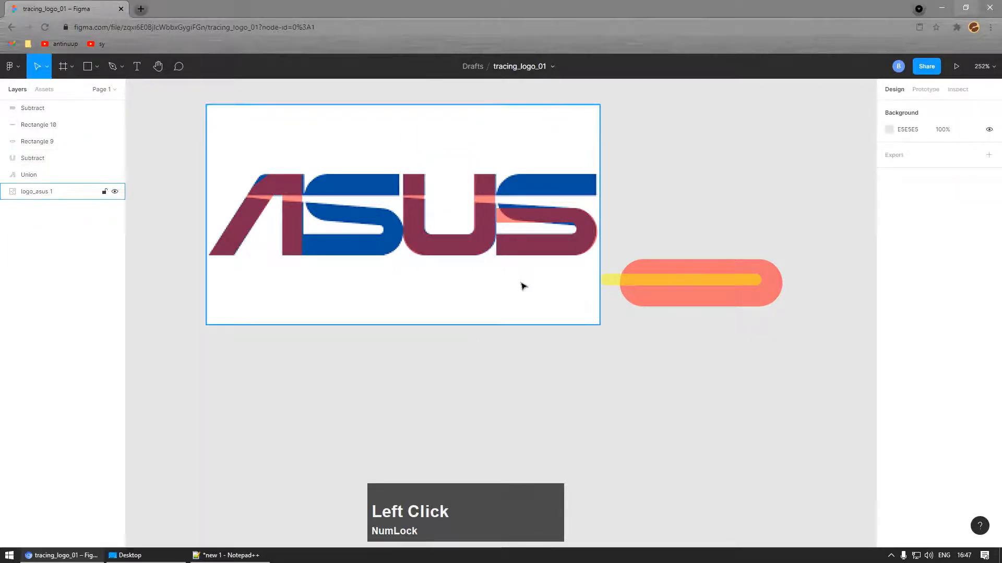
# Step: Duplicate the logo image with all its tracing shapes, place the copy directly below the original, and deselect
pyautogui.keyDown('ctrl'); pyautogui.scroll(-5, 523, 286); pyautogui.keyUp('ctrl')
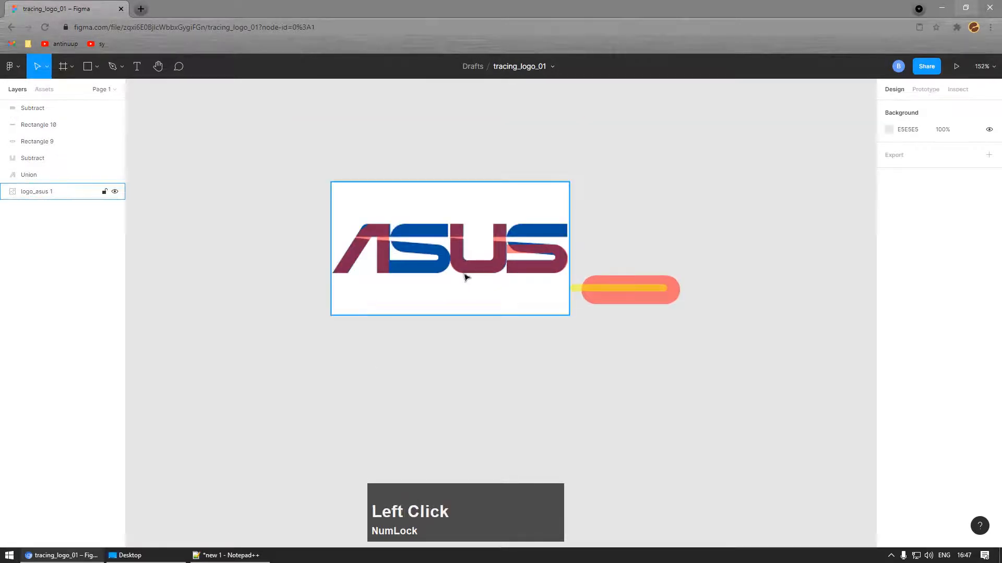
pyautogui.keyDown('ctrl'); pyautogui.scroll(6, 466, 277); pyautogui.keyUp('ctrl')
pyautogui.keyDown('ctrl'); pyautogui.scroll(-2, 496, 190); pyautogui.keyUp('ctrl')
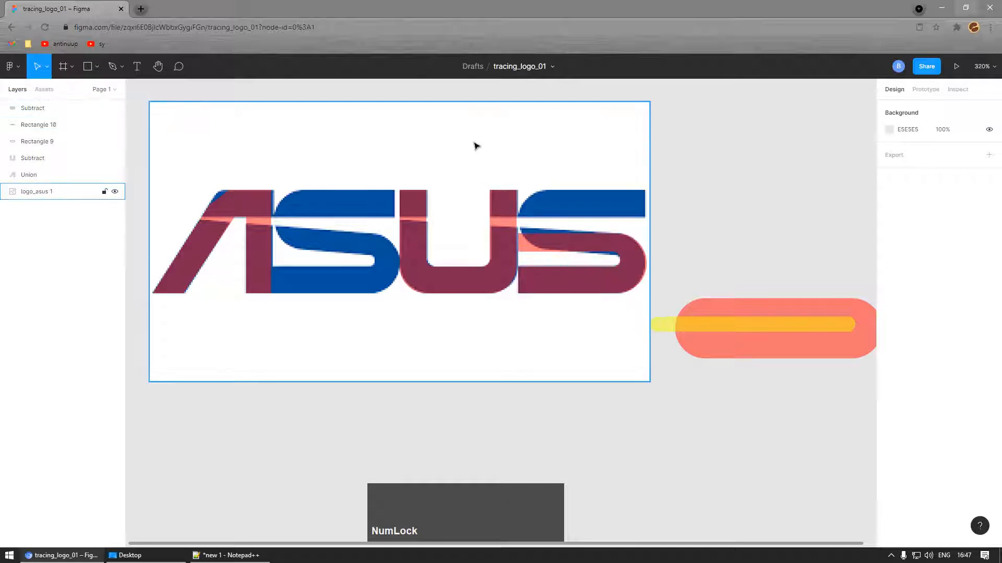
pyautogui.scroll(-3, 485, 197)
pyautogui.scroll(-1, 450, 201)
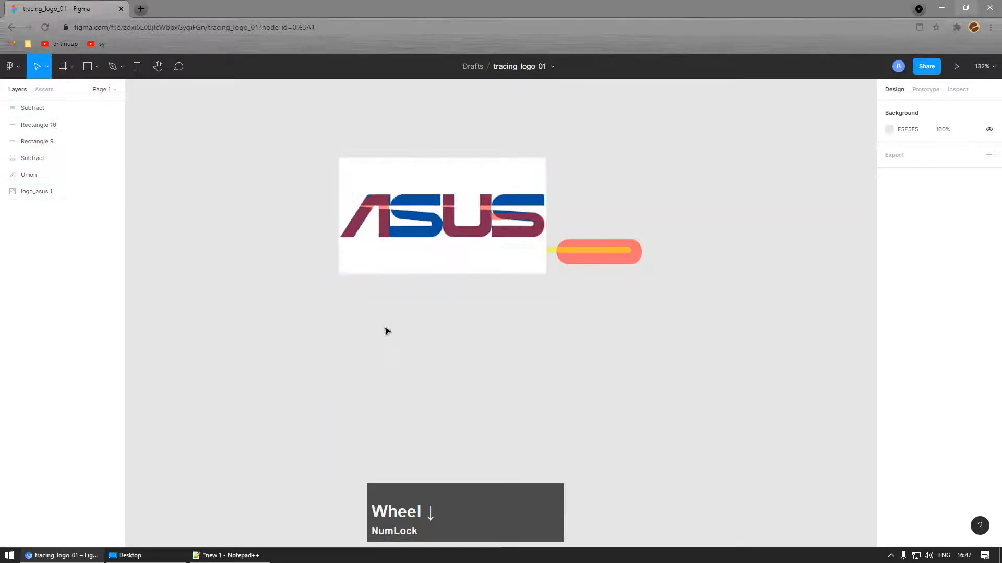
pyautogui.click(366, 324)
pyautogui.moveTo(264, 365); pyautogui.dragTo(693, 144)
pyautogui.scroll(-1, 564, 254)
pyautogui.hotkey('ctrl', 'd')
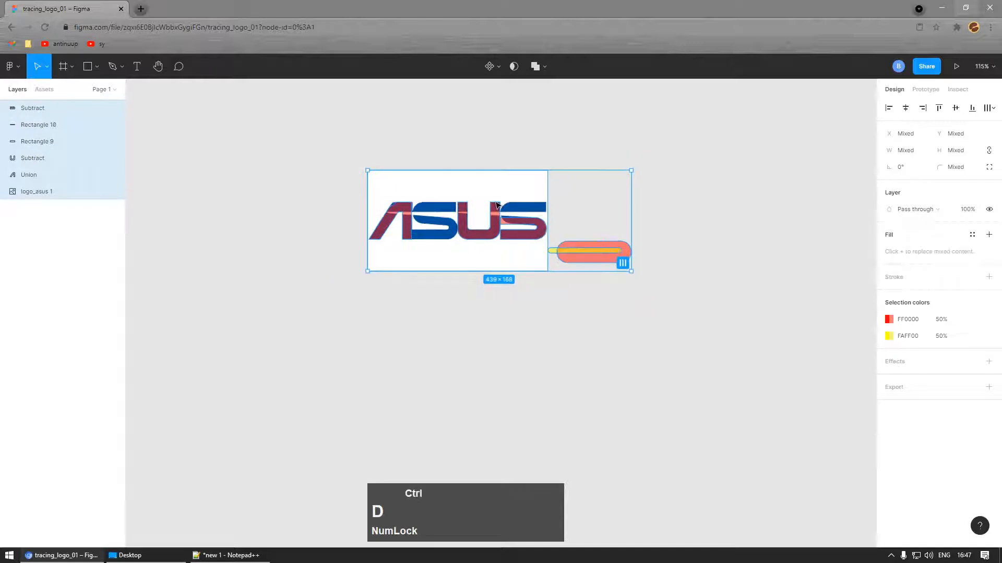
pyautogui.moveTo(500, 196); pyautogui.dragTo(506, 392)
pyautogui.click(596, 335)
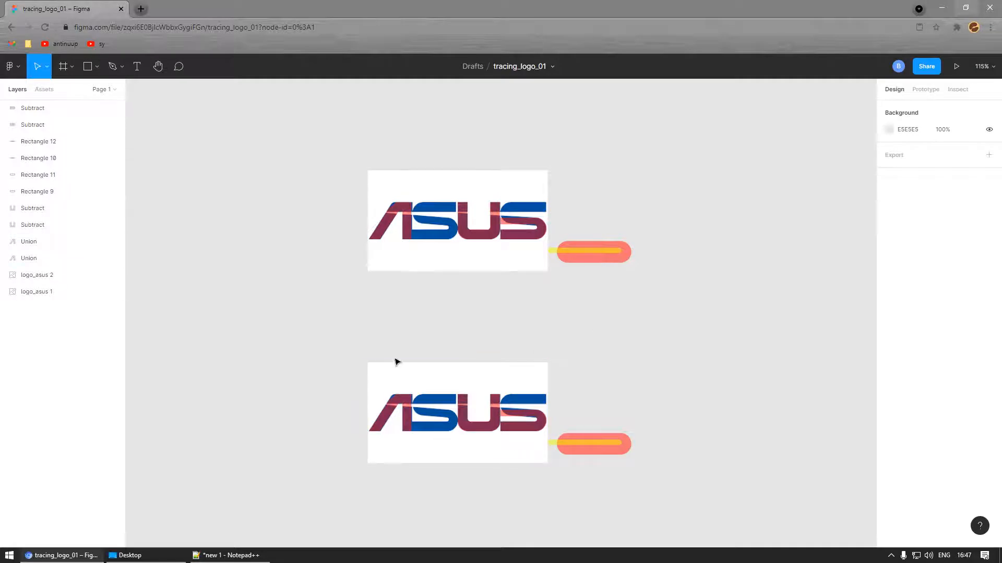
# Step: Flatten the U shape of the upper logo into a single vector
pyautogui.click(447, 391)
pyautogui.scroll(10, 506, 201)
pyautogui.click(466, 252)
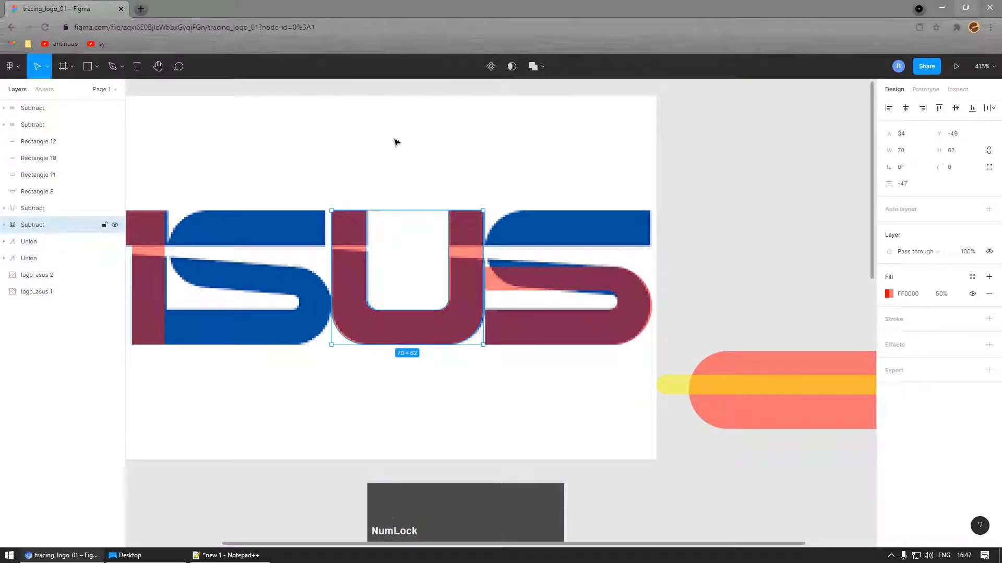
pyautogui.click(542, 67)
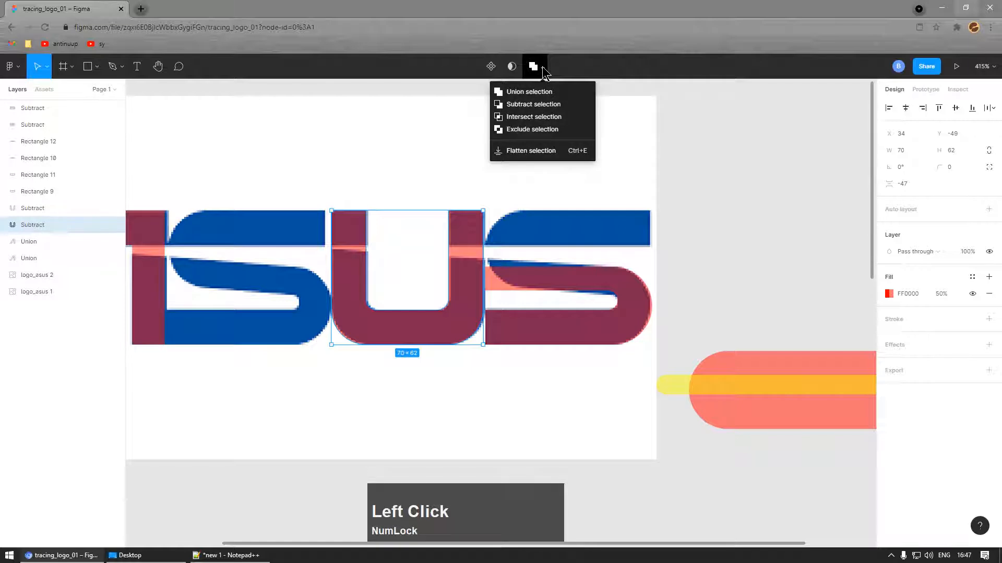
pyautogui.click(737, 198)
pyautogui.click(62, 225)
pyautogui.hotkey('ctrl', 'e')
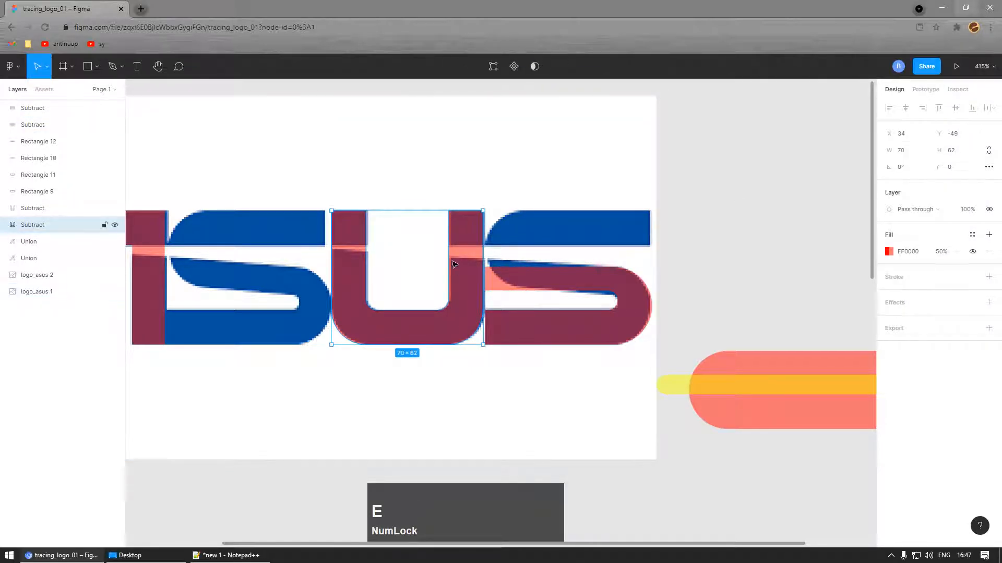
# Step: Try moving the inner corner points of the flattened U in vector editing, undoing each move
pyautogui.scroll(3, 453, 264)
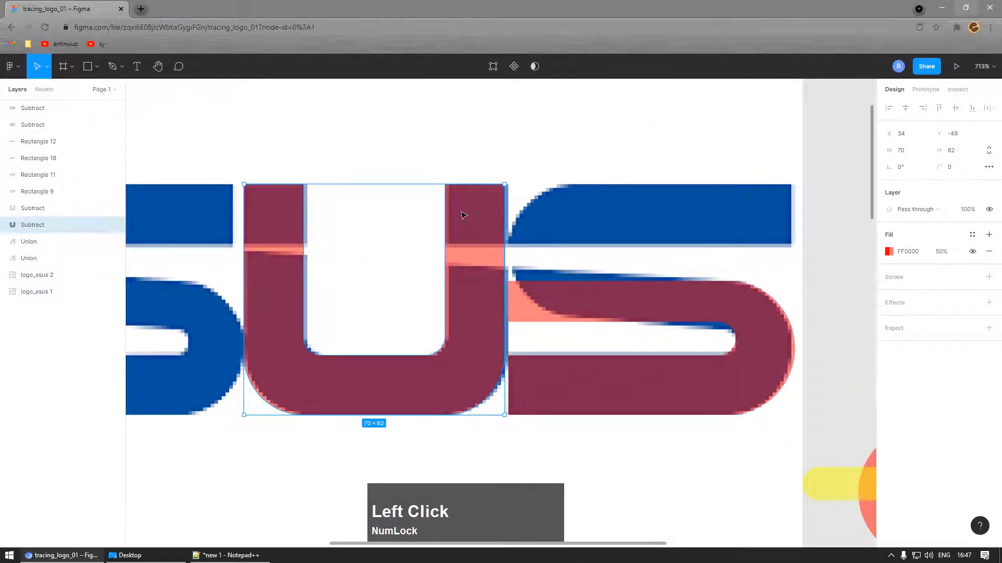
pyautogui.doubleClick(462, 215)
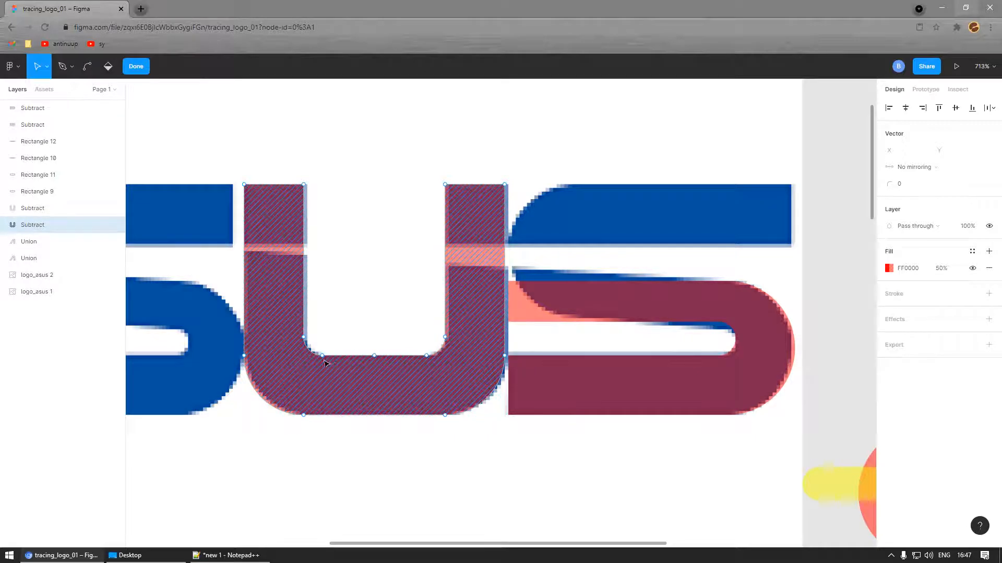
pyautogui.moveTo(323, 354); pyautogui.dragTo(384, 309)
pyautogui.hotkey('ctrl', 'z')
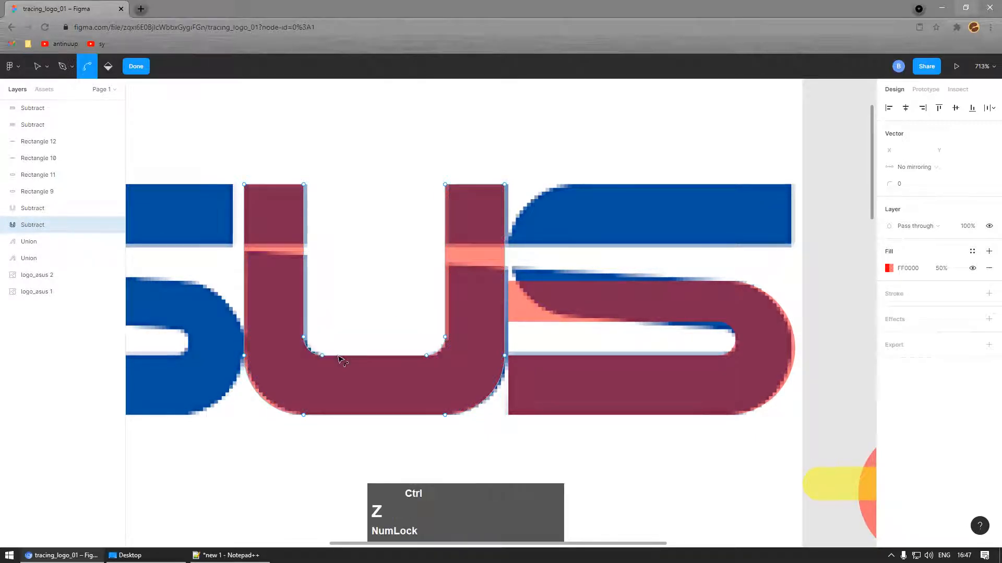
pyautogui.moveTo(304, 338); pyautogui.dragTo(374, 317)
pyautogui.hotkey('ctrl', 'z')
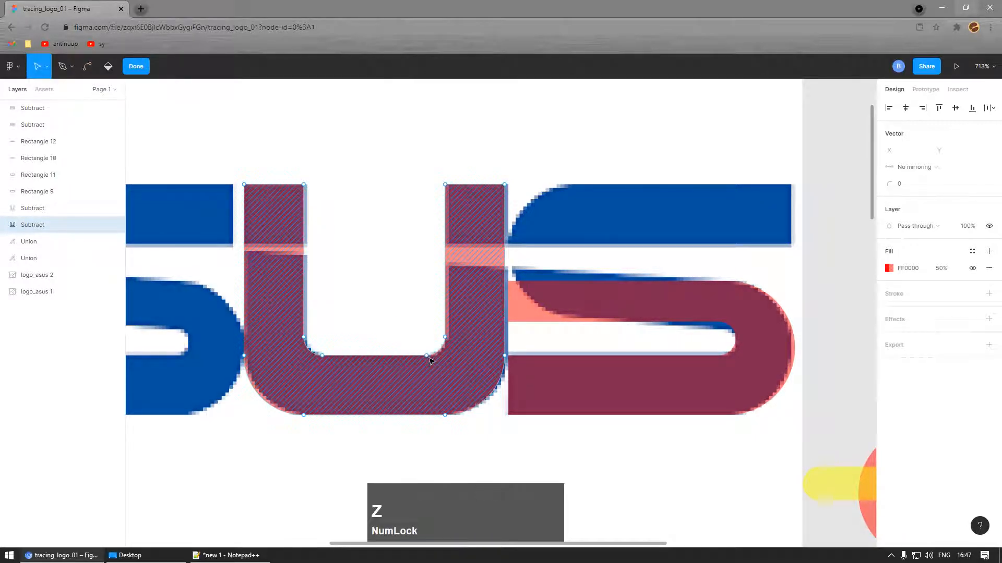
pyautogui.moveTo(426, 355); pyautogui.dragTo(420, 303)
pyautogui.hotkey('ctrl', 'z')
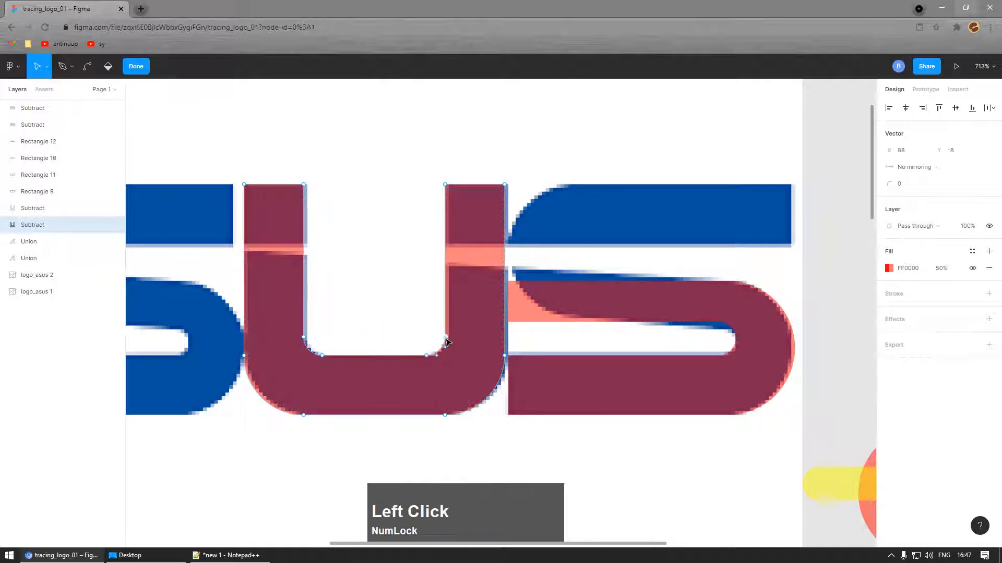
pyautogui.moveTo(445, 338); pyautogui.dragTo(421, 293)
pyautogui.hotkey('ctrl', 'z')
pyautogui.moveTo(445, 337); pyautogui.dragTo(427, 294)
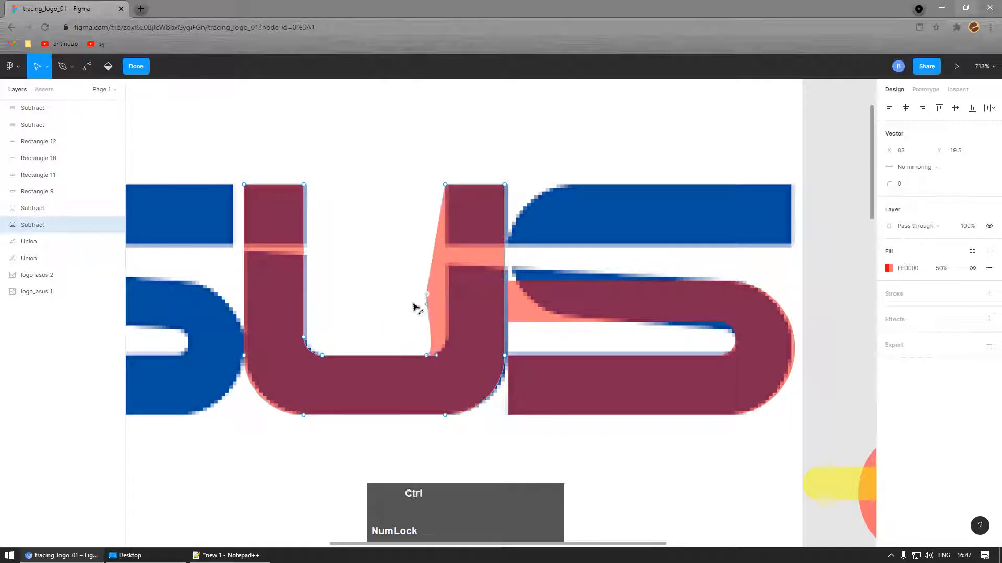
pyautogui.hotkey('ctrl', 'z')
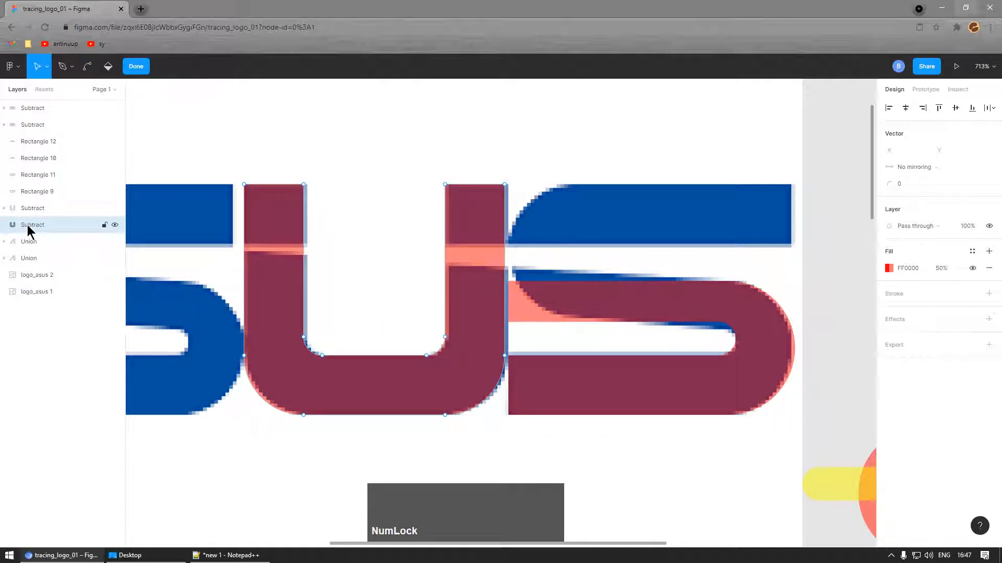
# Step: Open the flattened U layer's name for editing
pyautogui.doubleClick(29, 225)
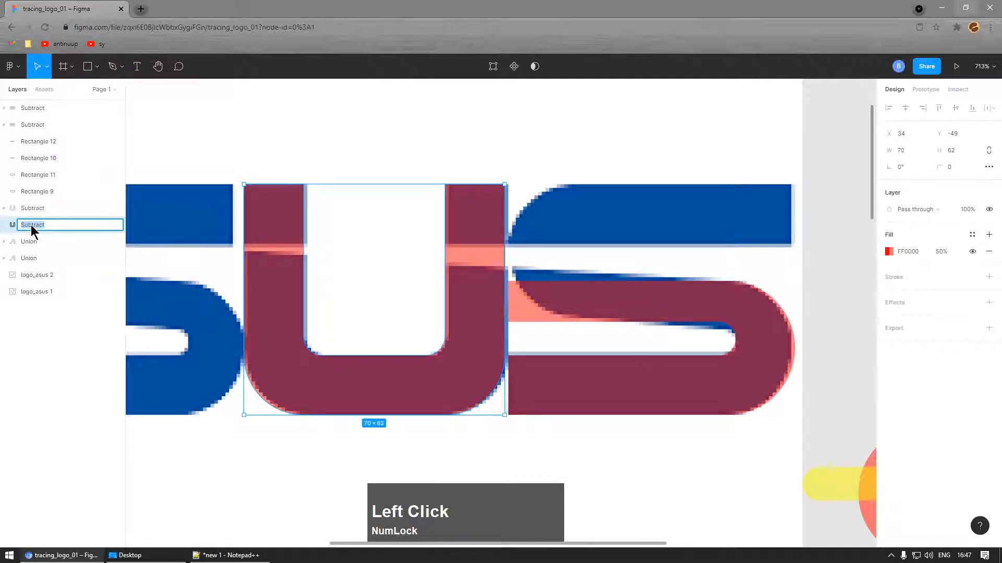
# Step: Rename the layer of the selected U shape to "huruf u"
pyautogui.write('huruf u')
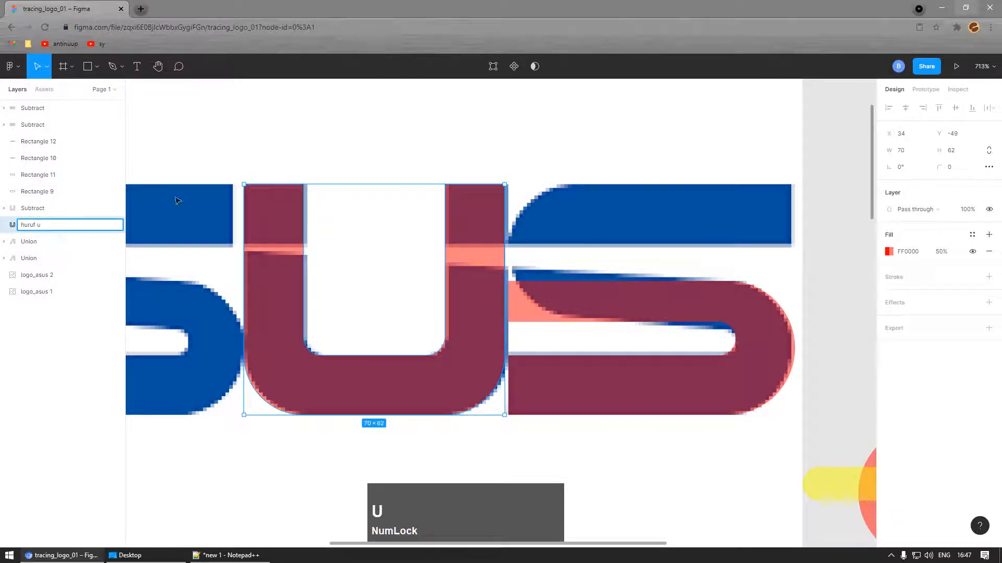
pyautogui.scroll(-5, 454, 245)
pyautogui.click(194, 360)
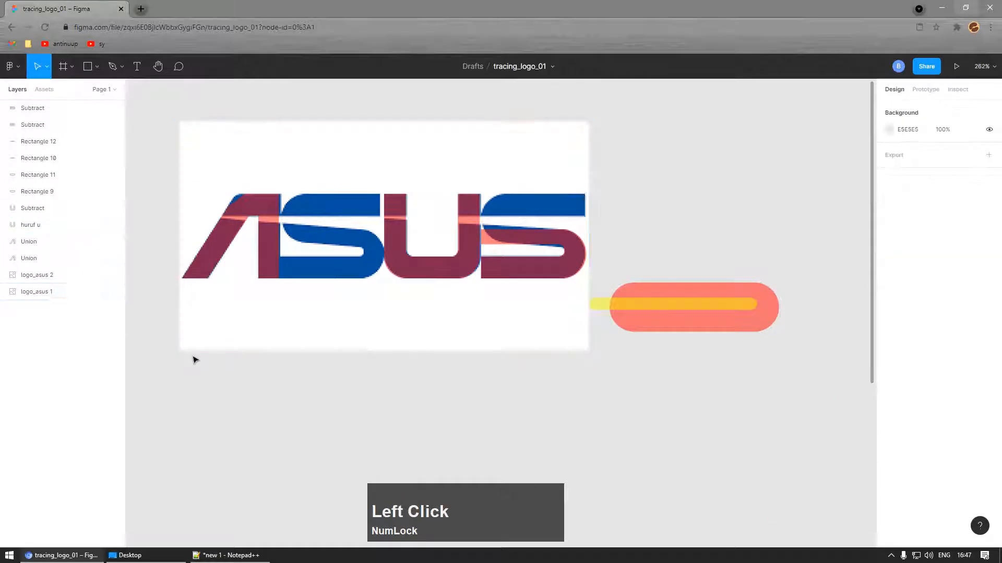
# Step: Flatten the lower Union layer covering the letter A into a single vector shape
pyautogui.scroll(5, 219, 206)
pyautogui.click(28, 258)
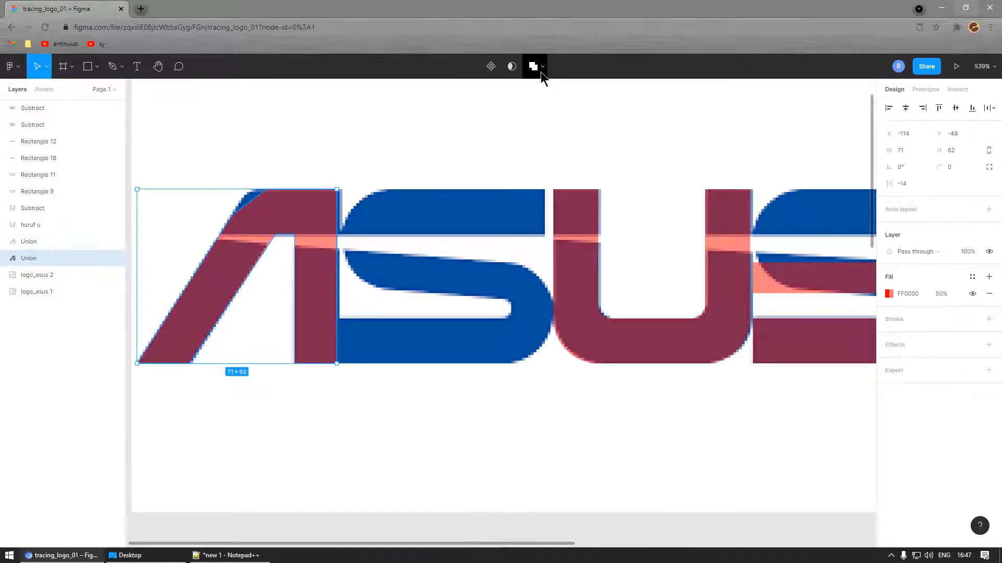
pyautogui.click(541, 68)
pyautogui.click(554, 150)
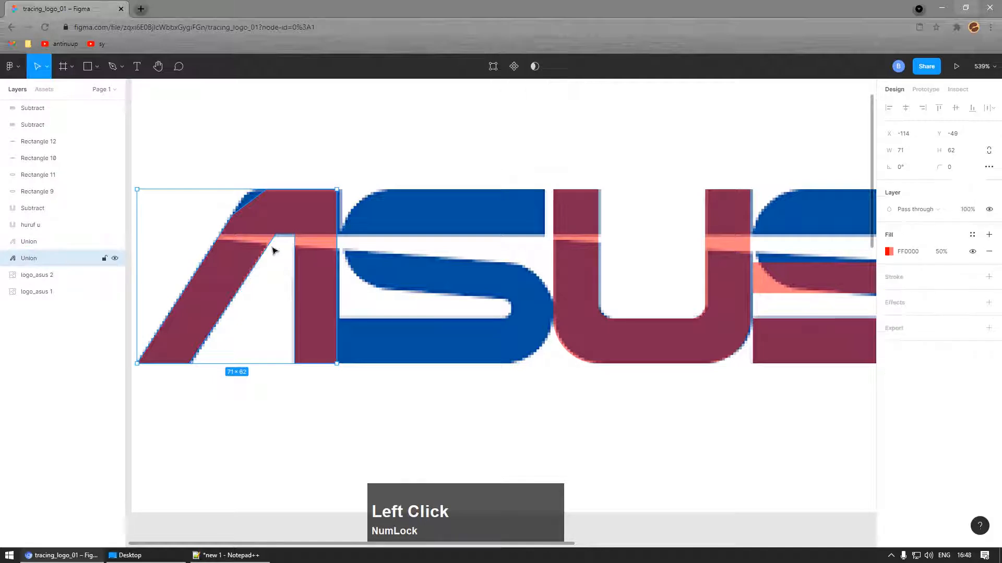
# Step: Edit the flattened A's vector points and bend its slanted upper-left corner segment outward into a curve
pyautogui.scroll(1, 185, 213)
pyautogui.scroll(3, 185, 213)
pyautogui.scroll(-5, 235, 209)
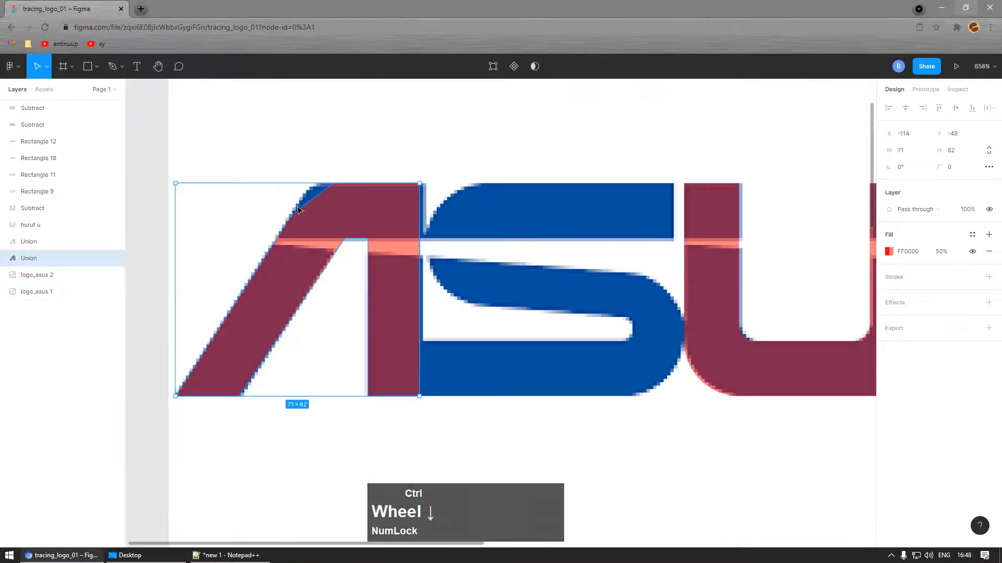
pyautogui.scroll(4, 282, 197)
pyautogui.scroll(3, 347, 214)
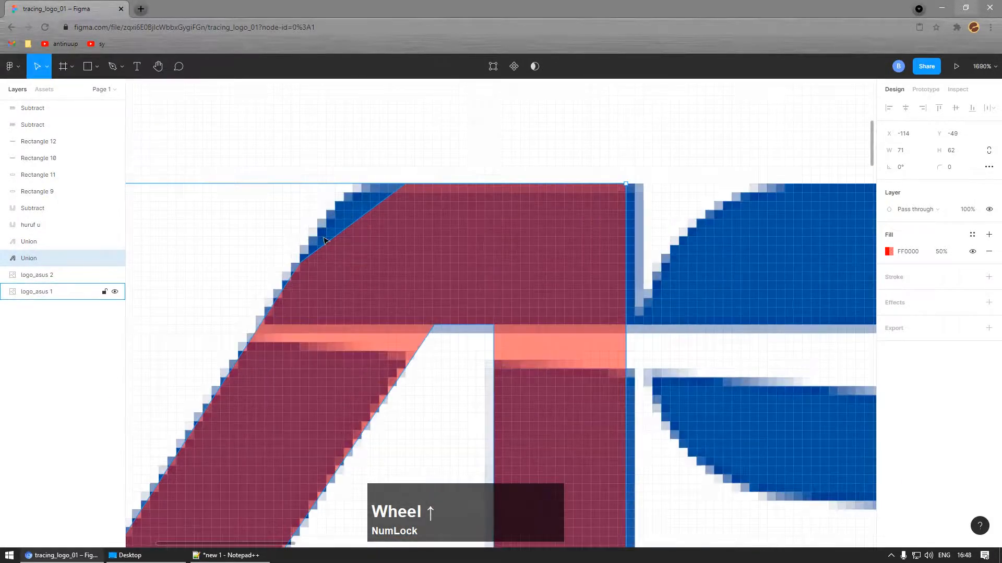
pyautogui.doubleClick(370, 234)
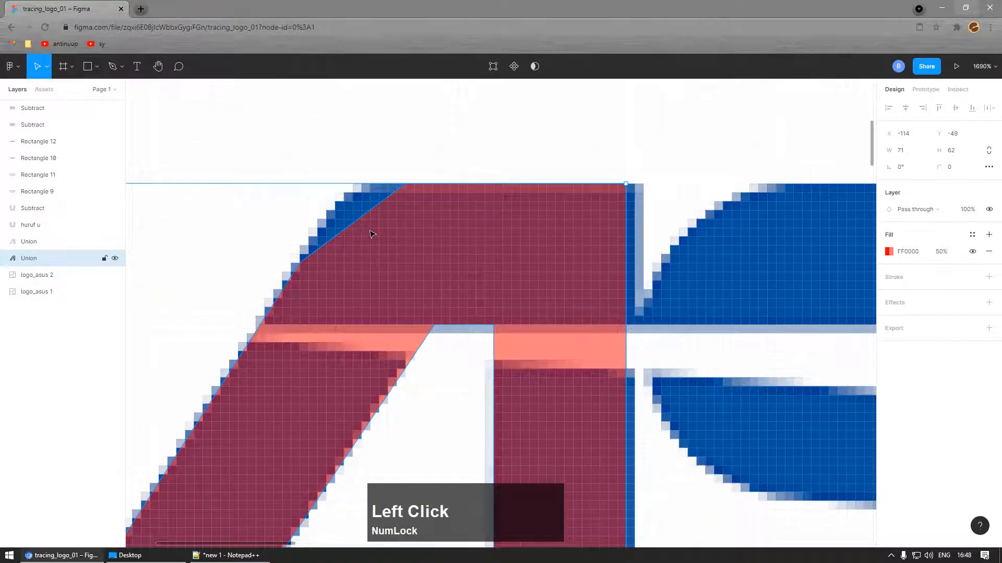
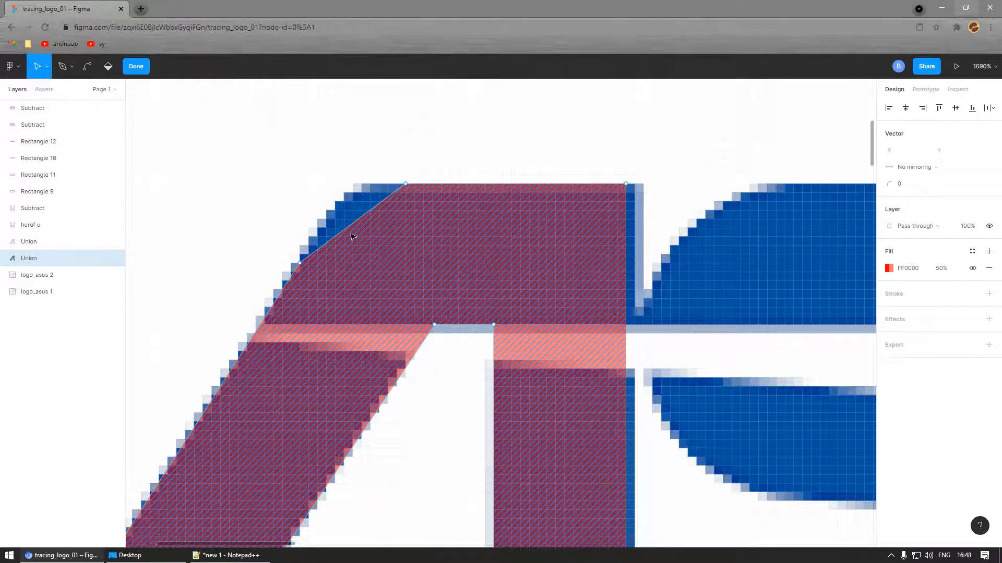
pyautogui.press('ctrl')
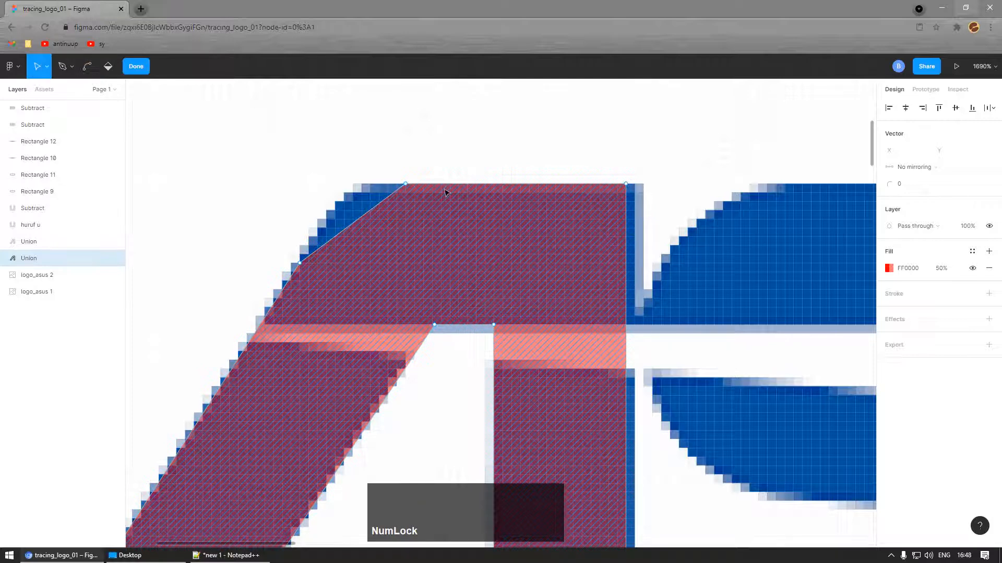
pyautogui.press('ctrl')
pyautogui.moveTo(361, 223); pyautogui.dragTo(349, 218)
pyautogui.scroll(3, 299, 204)
pyautogui.scroll(2, 298, 205)
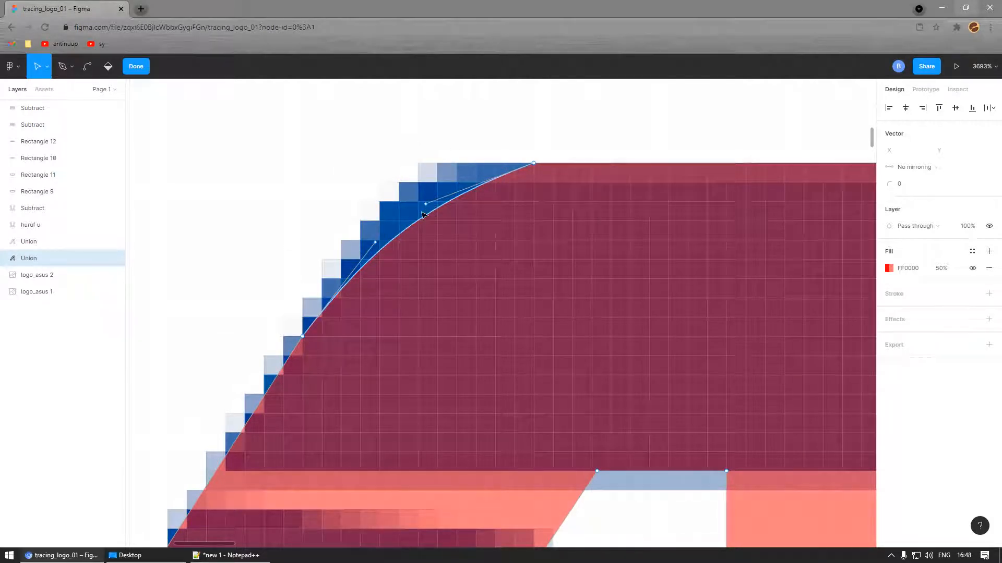
# Step: Place the A's corner curve handles at X -74, Y -49 (upper) and X -78, Y -43 (lower), and finish vector editing
pyautogui.moveTo(426, 206); pyautogui.dragTo(420, 166)
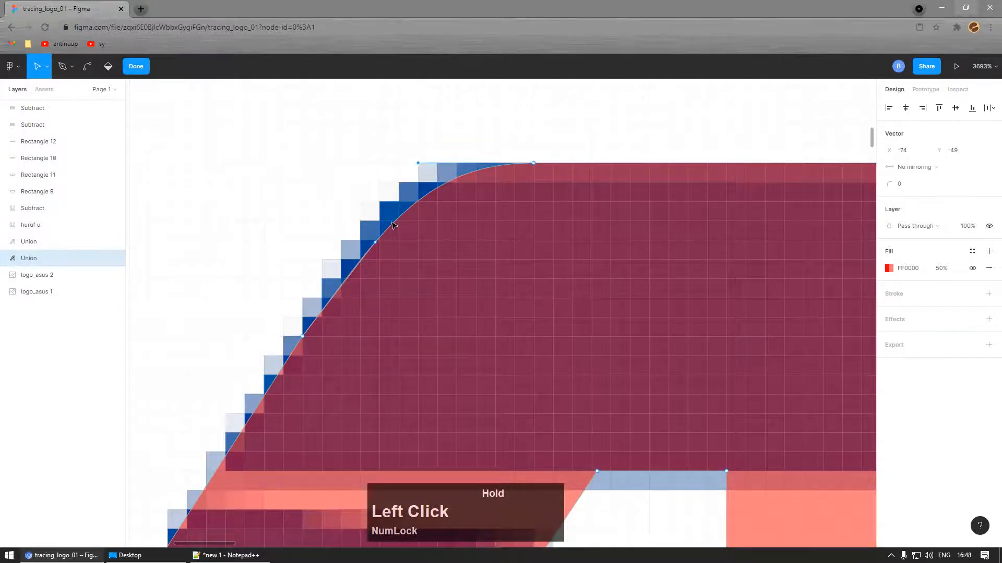
pyautogui.moveTo(375, 243)
pyautogui.mouseDown()
pyautogui.moveTo(337, 269)
pyautogui.moveTo(372, 234)
pyautogui.mouseUp()
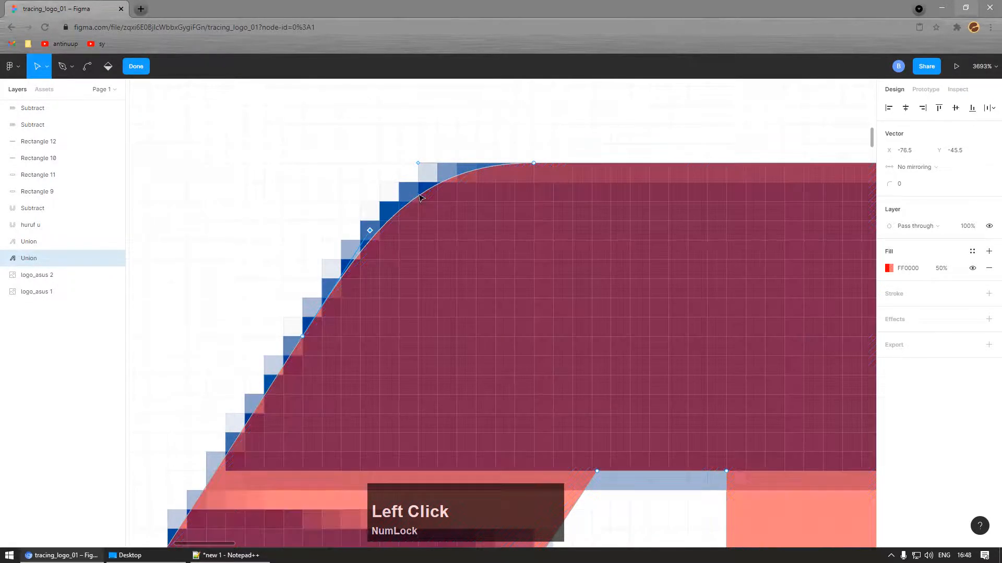
pyautogui.moveTo(371, 231); pyautogui.dragTo(345, 280)
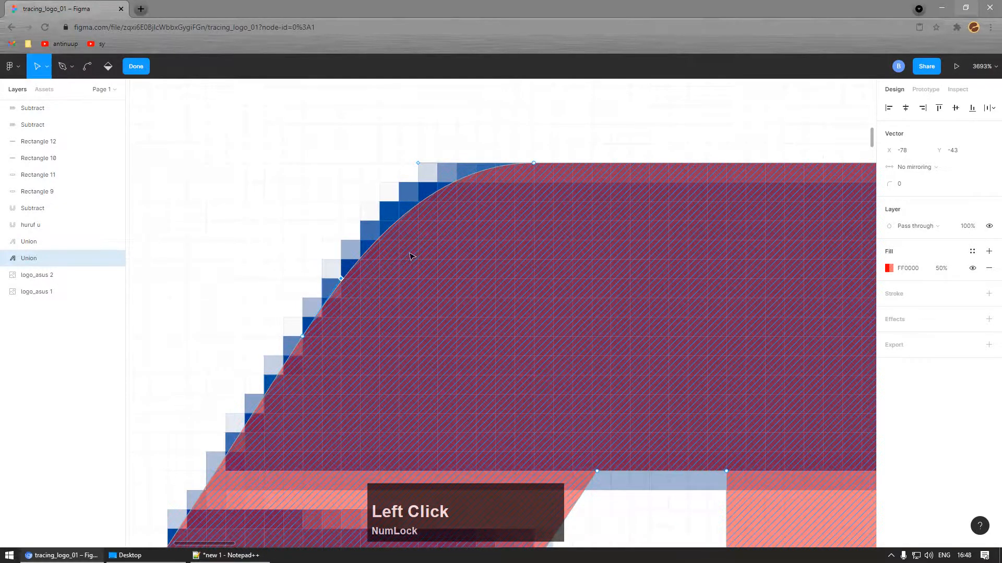
pyautogui.keyDown('ctrl'); pyautogui.scroll(-5, 414, 273); pyautogui.keyUp('ctrl')
pyautogui.click(140, 67)
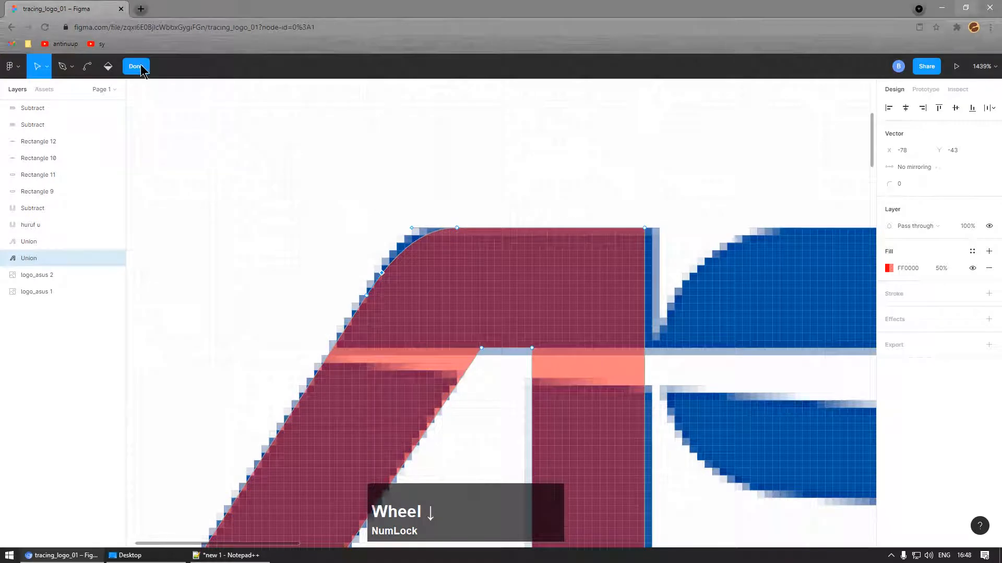
pyautogui.keyDown('ctrl'); pyautogui.scroll(-3, 490, 313); pyautogui.keyUp('ctrl')
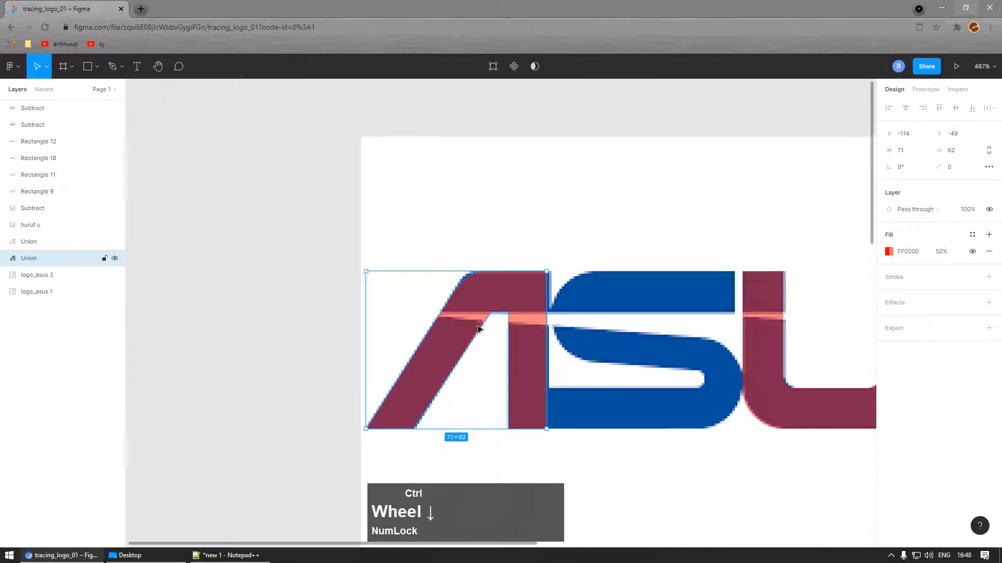
# Step: Reopen the A for vector editing and adjust the top anchor's curve handle to X -74.5, Y -49
pyautogui.keyDown('ctrl'); pyautogui.scroll(6, 471, 286); pyautogui.keyUp('ctrl')
pyautogui.doubleClick(532, 236)
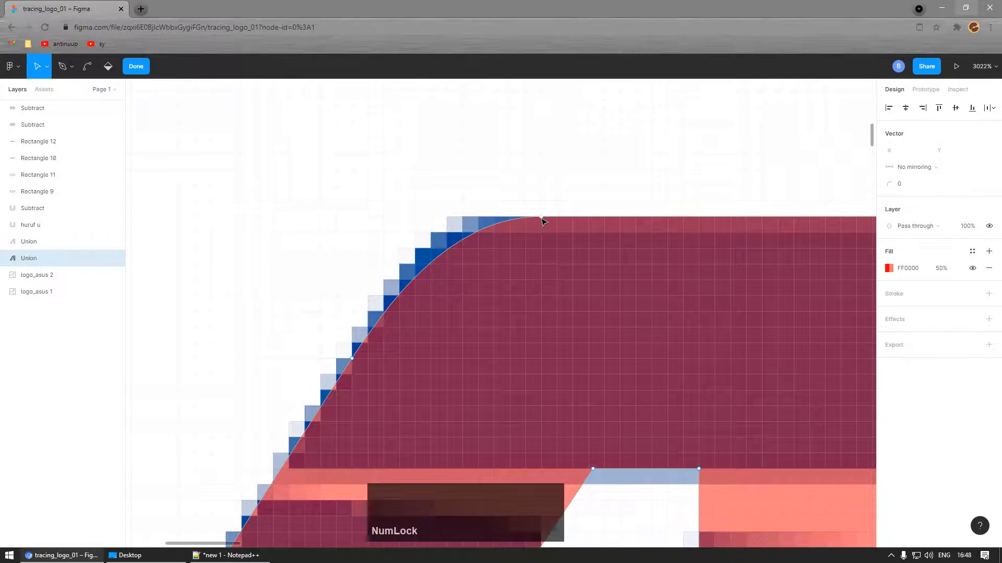
pyautogui.click(542, 218)
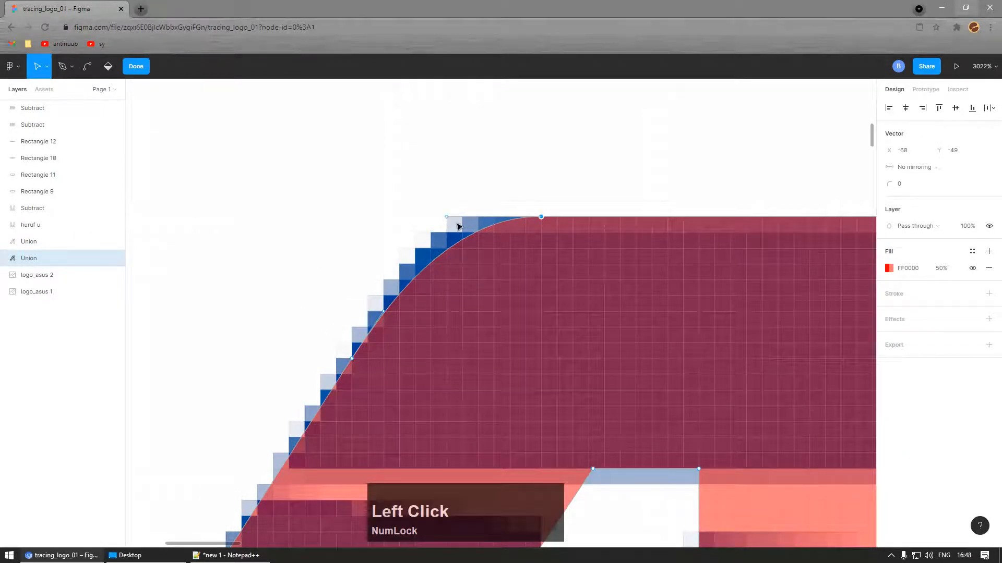
pyautogui.moveTo(447, 219); pyautogui.dragTo(400, 228)
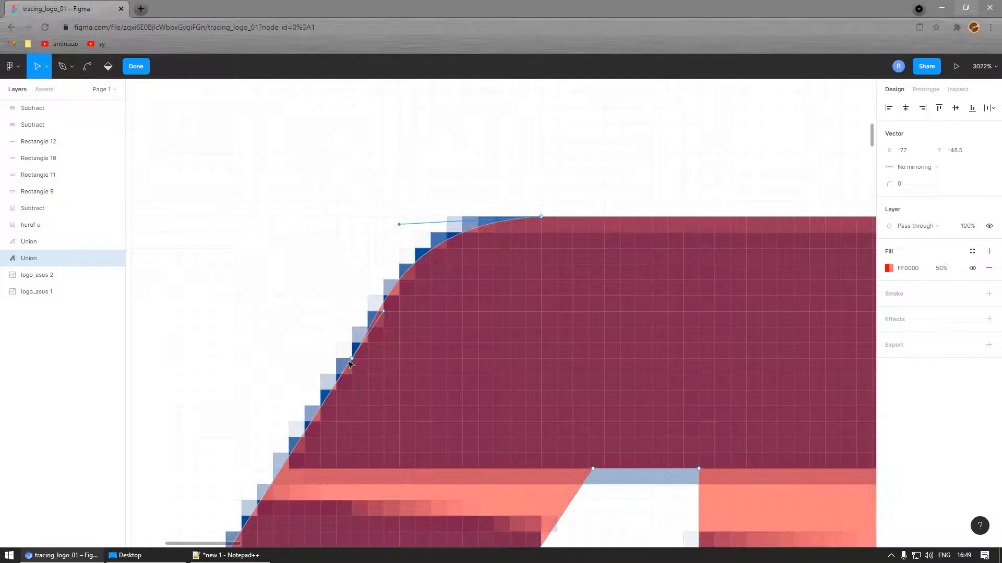
pyautogui.moveTo(400, 227); pyautogui.dragTo(430, 211)
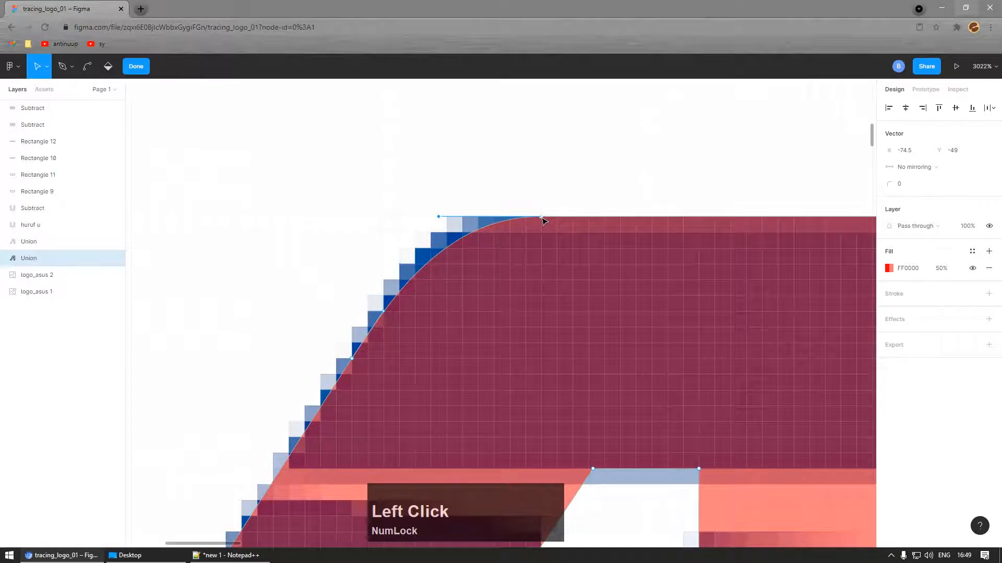
# Step: Slide the A's top curve anchor to X -70 with its handle at X -73.5, Y -49, and finish vector editing
pyautogui.moveTo(542, 222); pyautogui.dragTo(496, 220)
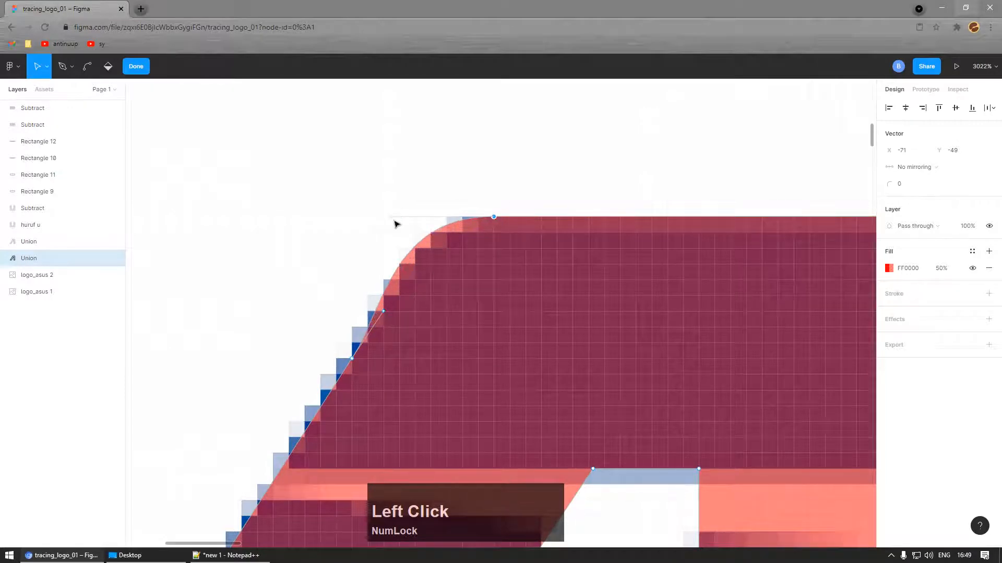
pyautogui.moveTo(394, 221); pyautogui.dragTo(439, 224)
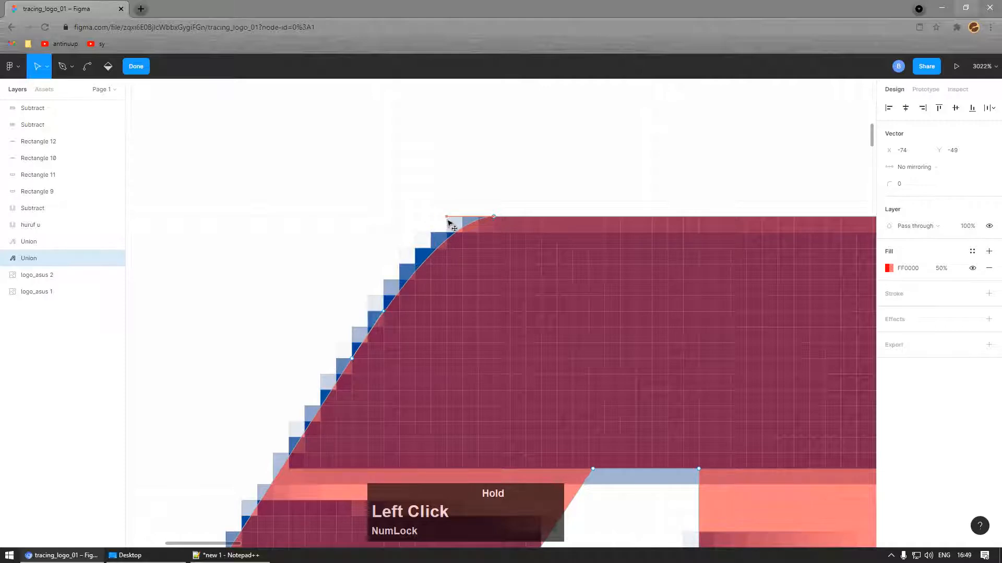
pyautogui.moveTo(448, 220); pyautogui.dragTo(514, 222)
pyautogui.moveTo(448, 217); pyautogui.dragTo(456, 217)
pyautogui.scroll(-5, 456, 217)
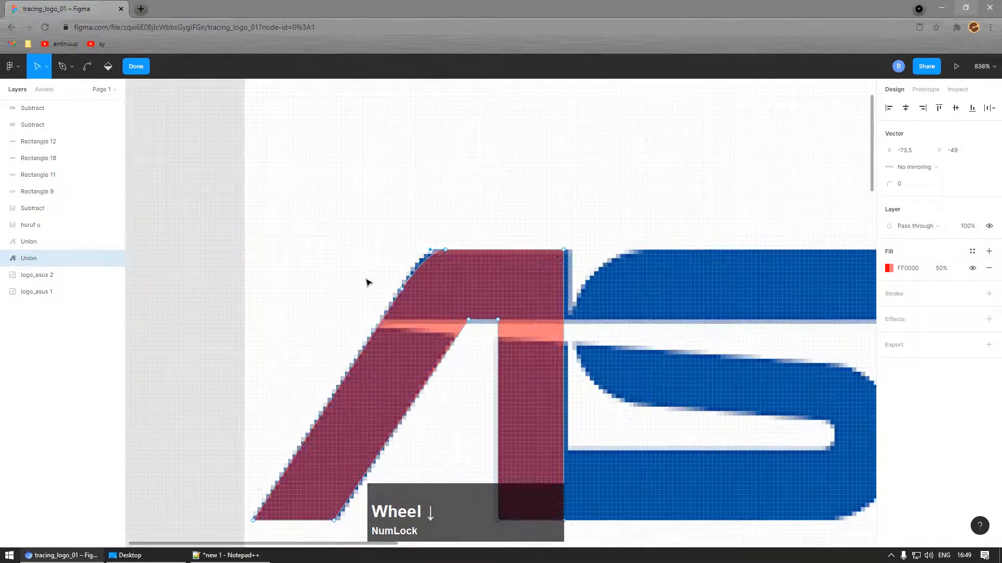
pyautogui.click(262, 295)
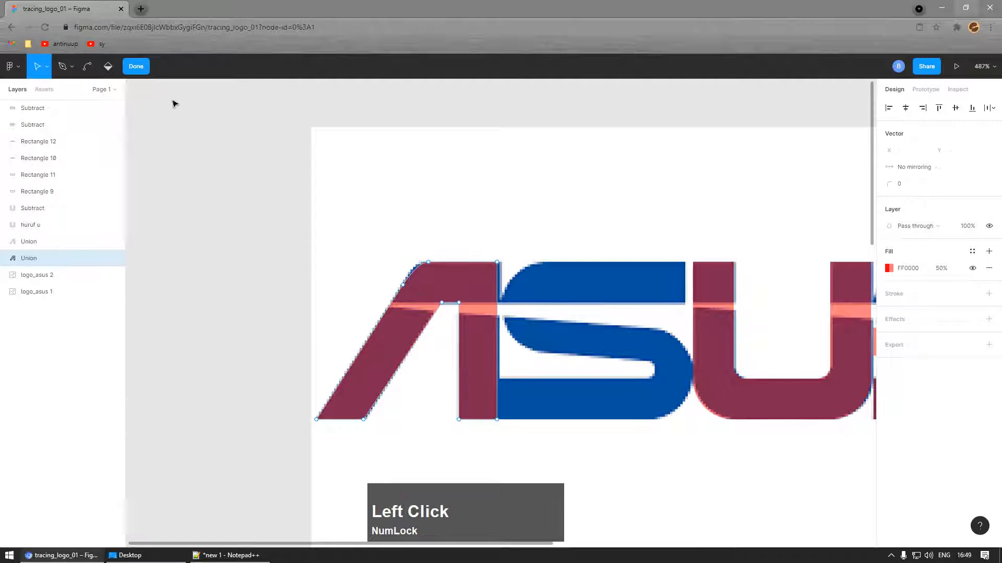
pyautogui.click(135, 71)
# Step: Reedit the A's corner curve, moving its top anchor right along the top edge with its handle at X -74, Y -49
pyautogui.scroll(2, 435, 298)
pyautogui.doubleClick(416, 252)
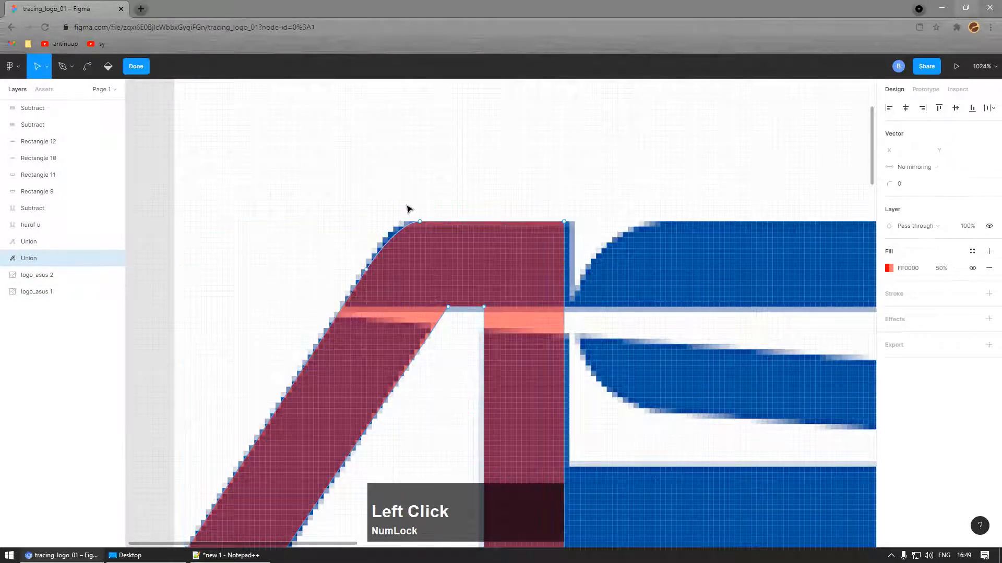
pyautogui.click(420, 221)
pyautogui.moveTo(365, 221); pyautogui.dragTo(285, 221)
pyautogui.hotkey('ctrl', 'z')
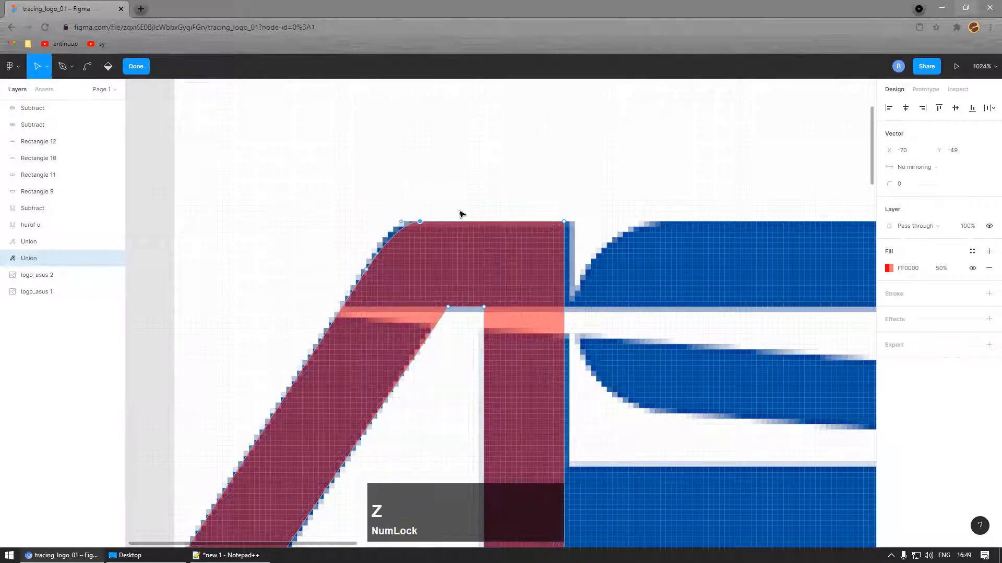
pyautogui.scroll(5, 464, 222)
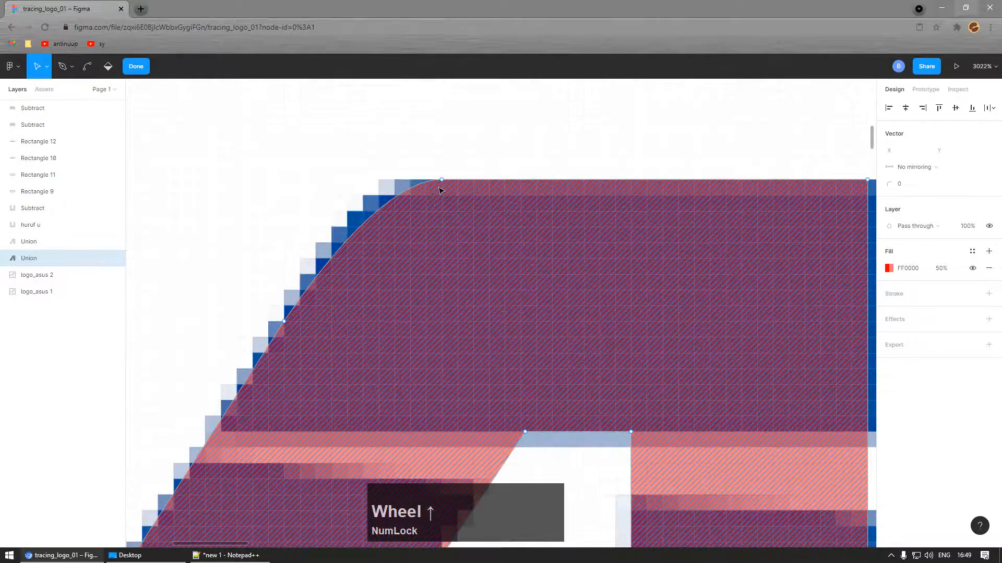
pyautogui.moveTo(444, 180); pyautogui.dragTo(370, 179)
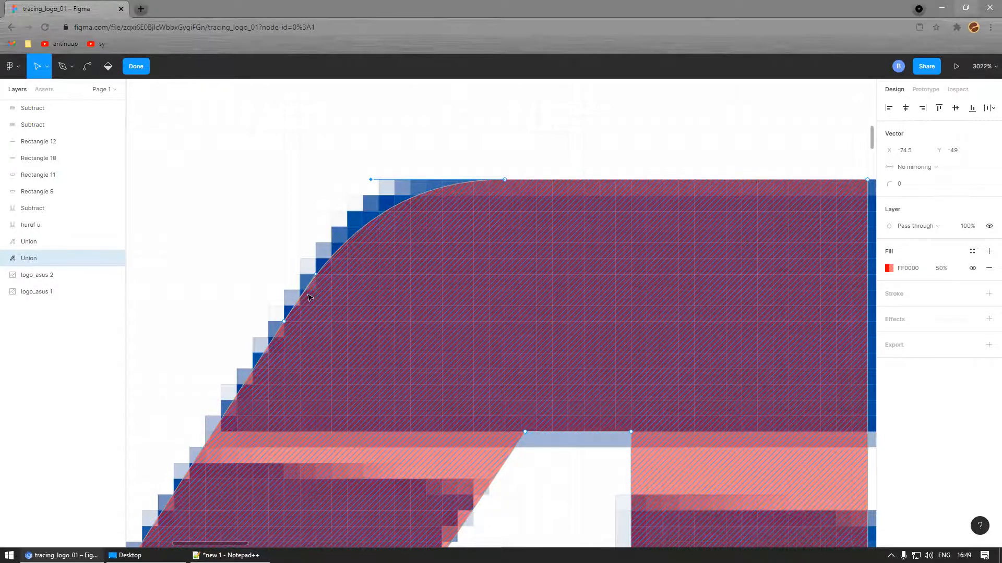
pyautogui.moveTo(374, 183)
pyautogui.mouseDown()
pyautogui.moveTo(332, 182)
pyautogui.moveTo(384, 185)
pyautogui.mouseUp()
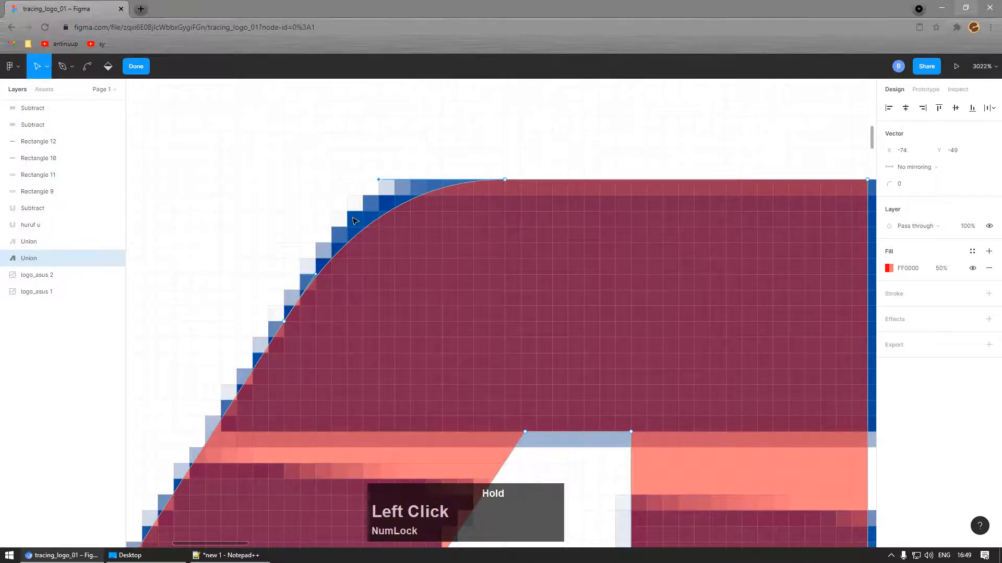
pyautogui.keyDown('ctrl'); pyautogui.scroll(-4, 384, 186); pyautogui.keyUp('ctrl')
pyautogui.click(136, 70)
pyautogui.keyDown('ctrl'); pyautogui.scroll(-3, 472, 230); pyautogui.keyUp('ctrl')
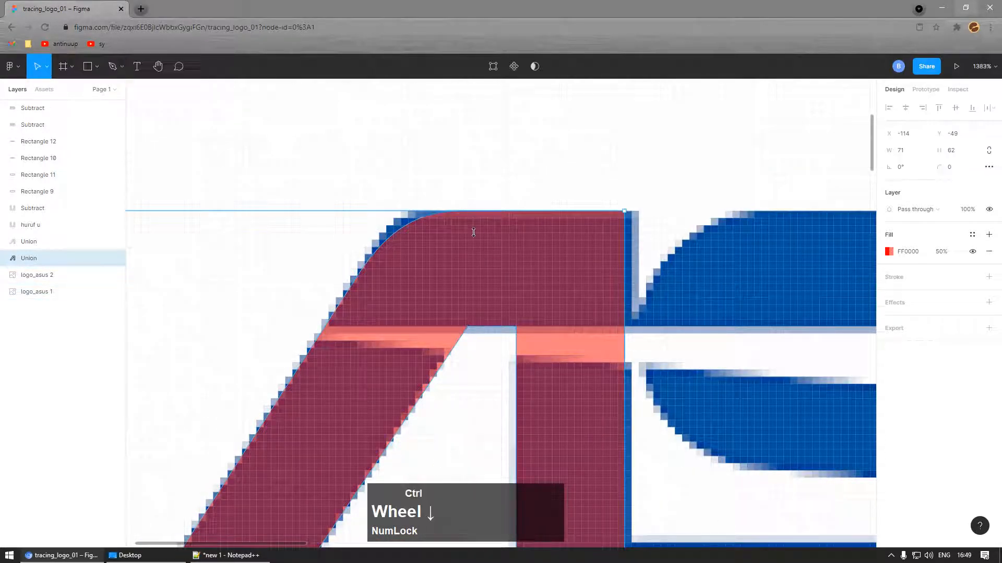
pyautogui.moveTo(490, 262); pyautogui.dragTo(561, 138)
pyautogui.hotkey('ctrl', 'z')
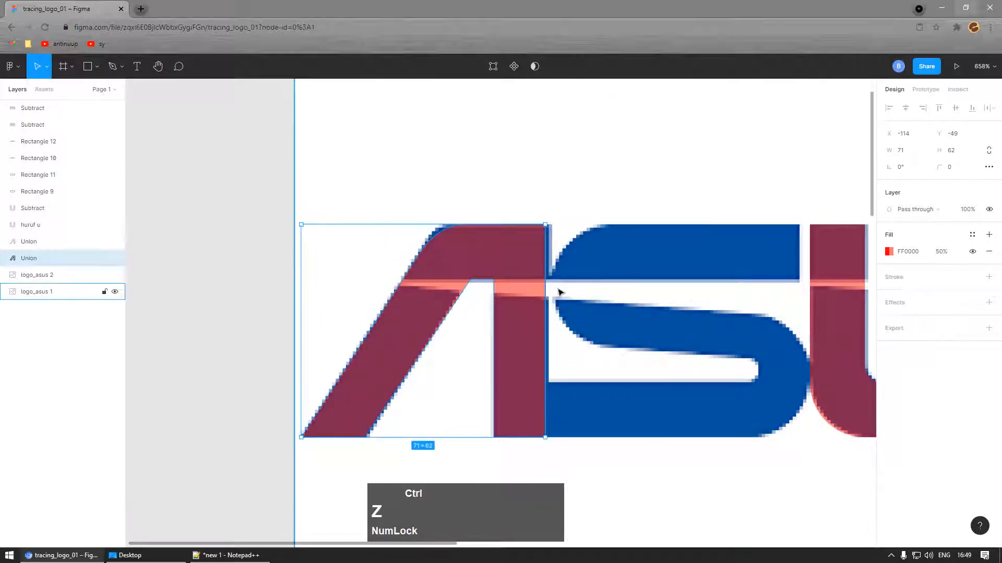
pyautogui.keyDown('ctrl'); pyautogui.scroll(-2, 477, 287); pyautogui.keyUp('ctrl')
pyautogui.keyDown('ctrl'); pyautogui.scroll(-3, 538, 311); pyautogui.keyUp('ctrl')
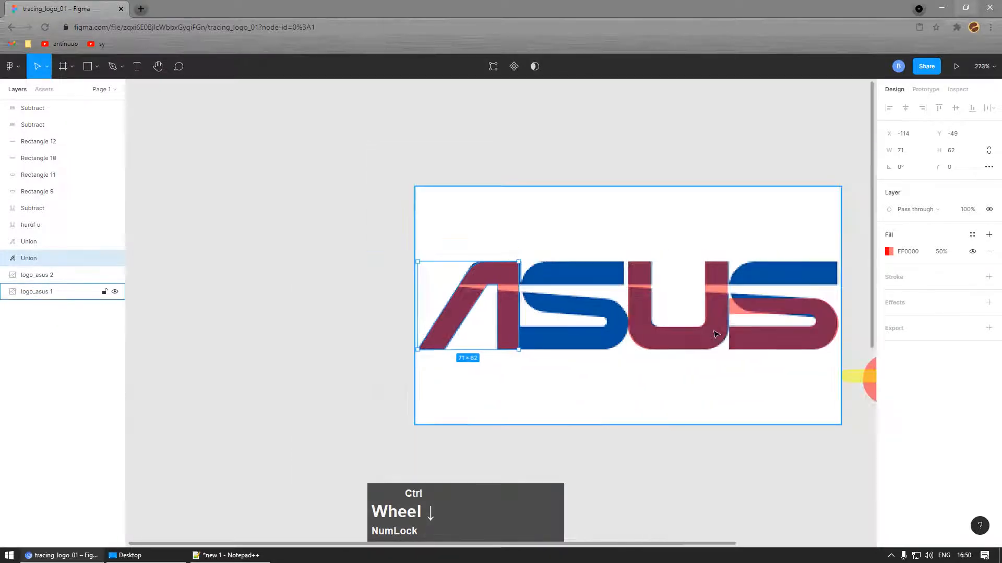
pyautogui.keyDown('ctrl'); pyautogui.scroll(1, 716, 320); pyautogui.keyUp('ctrl')
pyautogui.keyDown('ctrl'); pyautogui.scroll(2, 716, 321); pyautogui.keyUp('ctrl')
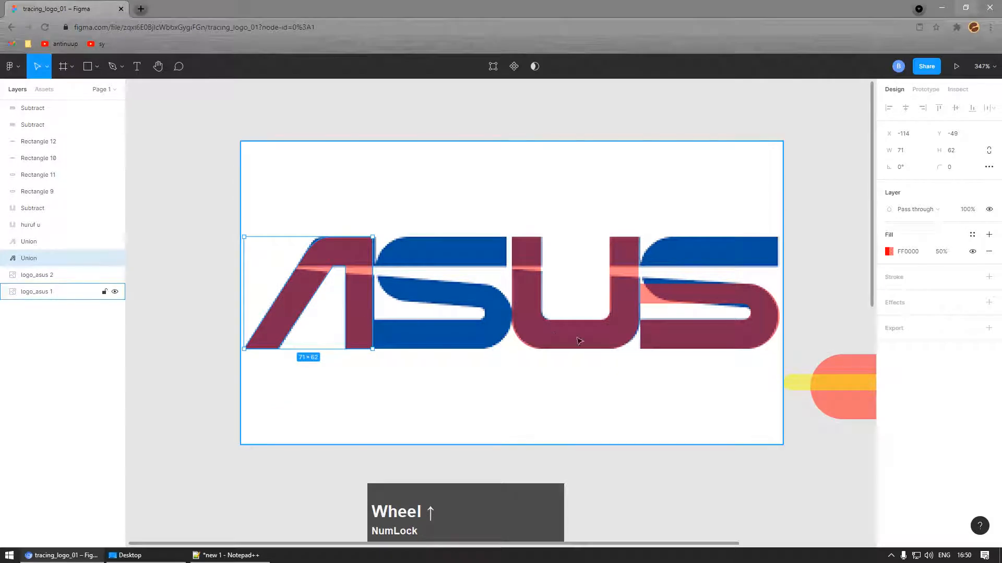
pyautogui.keyDown('ctrl'); pyautogui.scroll(-1, 418, 329); pyautogui.keyUp('ctrl')
pyautogui.keyDown('ctrl'); pyautogui.scroll(3, 642, 286); pyautogui.keyUp('ctrl')
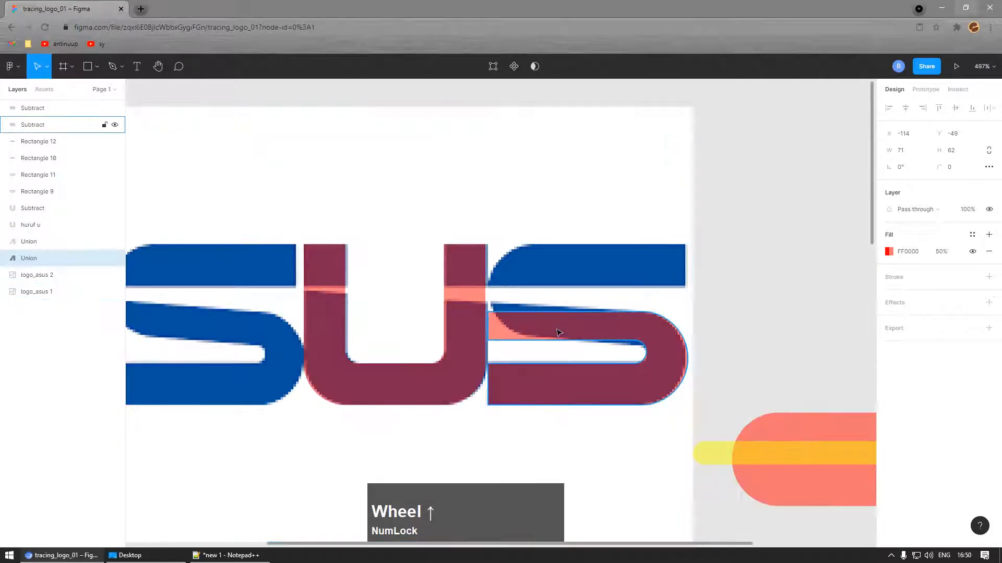
pyautogui.moveTo(558, 330); pyautogui.dragTo(623, 354)
pyautogui.hotkey('ctrl', 'z')
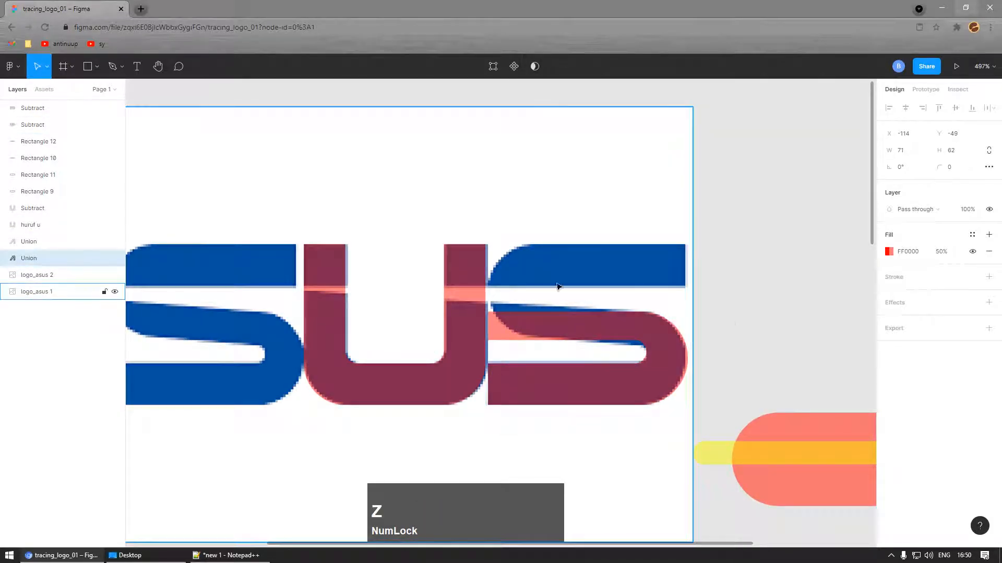
# Step: Flatten the lower hook shape of the last S into a single vector
pyautogui.click(661, 343)
pyautogui.rightClick(662, 340)
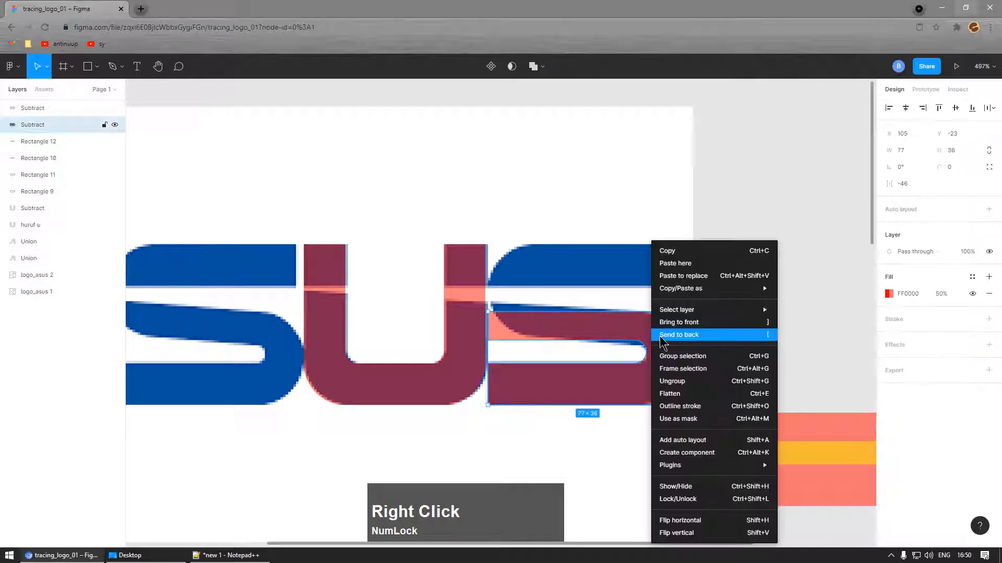
pyautogui.click(663, 411)
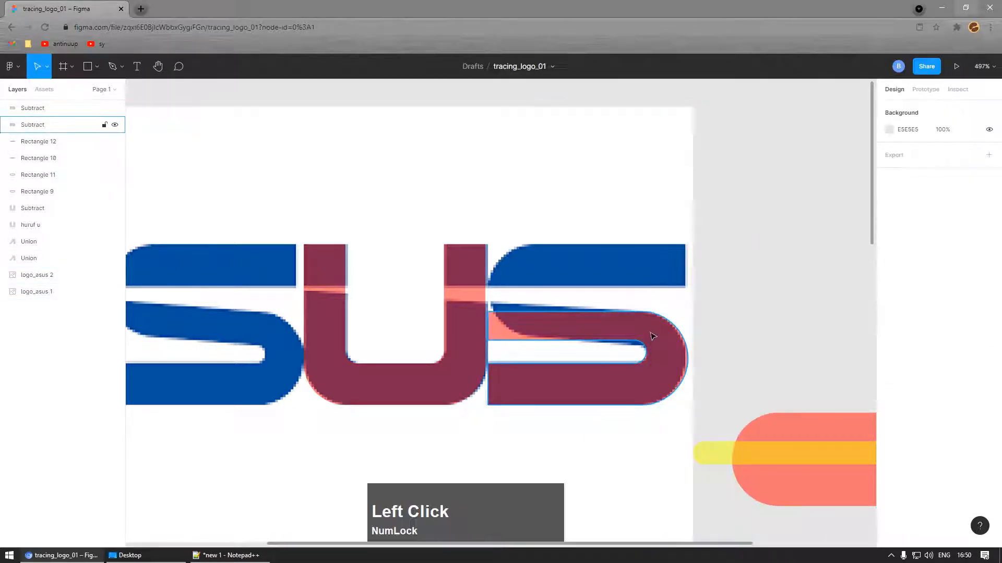
pyautogui.click(544, 67)
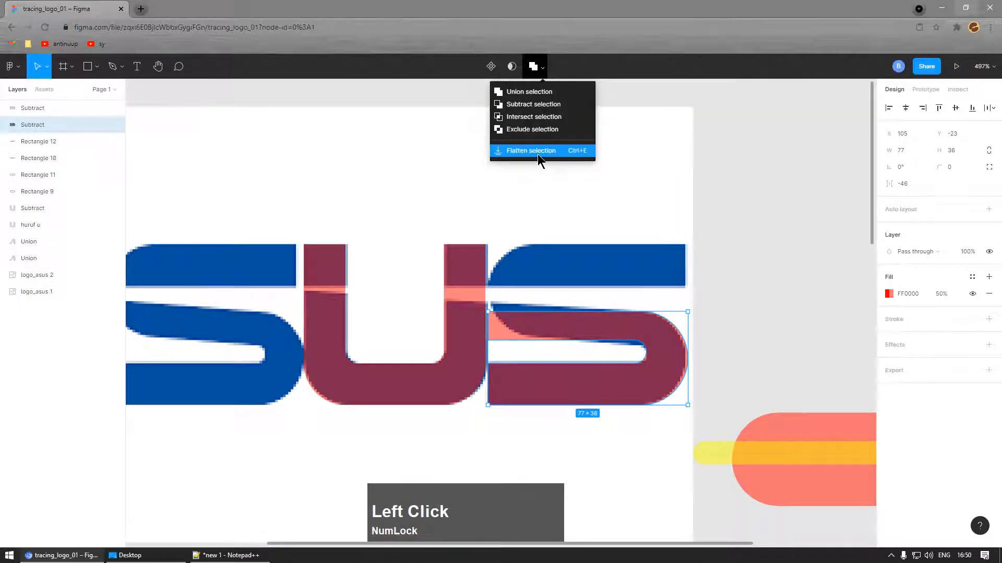
pyautogui.click(538, 152)
pyautogui.click(750, 329)
# Step: Duplicate the last S's lower hook, move the copy off to the upper side and flip it horizontally and vertically
pyautogui.keyDown('ctrl'); pyautogui.scroll(5, 687, 382); pyautogui.keyUp('ctrl')
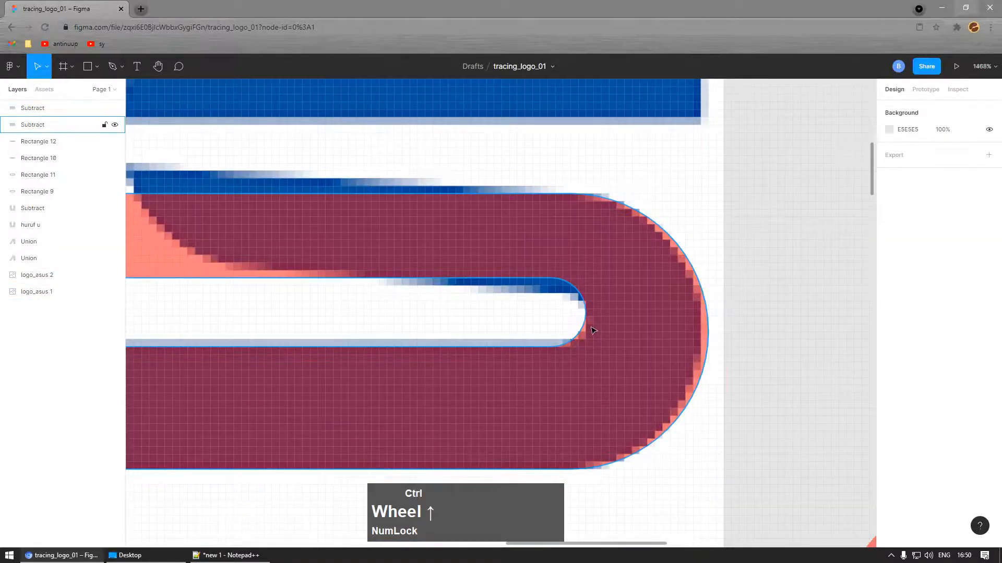
pyautogui.keyDown('ctrl'); pyautogui.scroll(-1, 586, 331); pyautogui.keyUp('ctrl')
pyautogui.keyDown('ctrl'); pyautogui.scroll(-2, 350, 273); pyautogui.keyUp('ctrl')
pyautogui.keyDown('ctrl'); pyautogui.scroll(1, 241, 219); pyautogui.keyUp('ctrl')
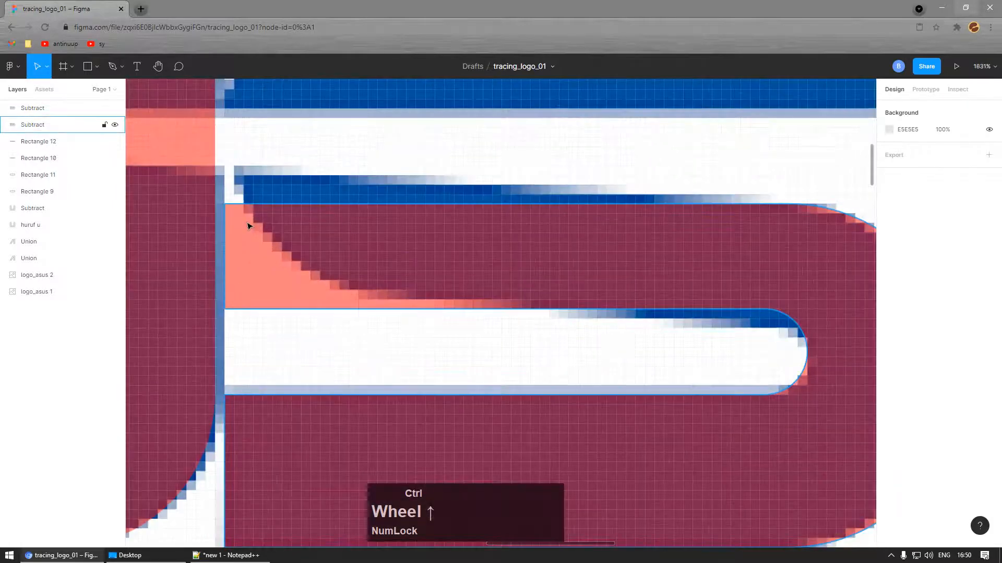
pyautogui.keyDown('ctrl'); pyautogui.scroll(-3, 476, 270); pyautogui.keyUp('ctrl')
pyautogui.click(543, 313)
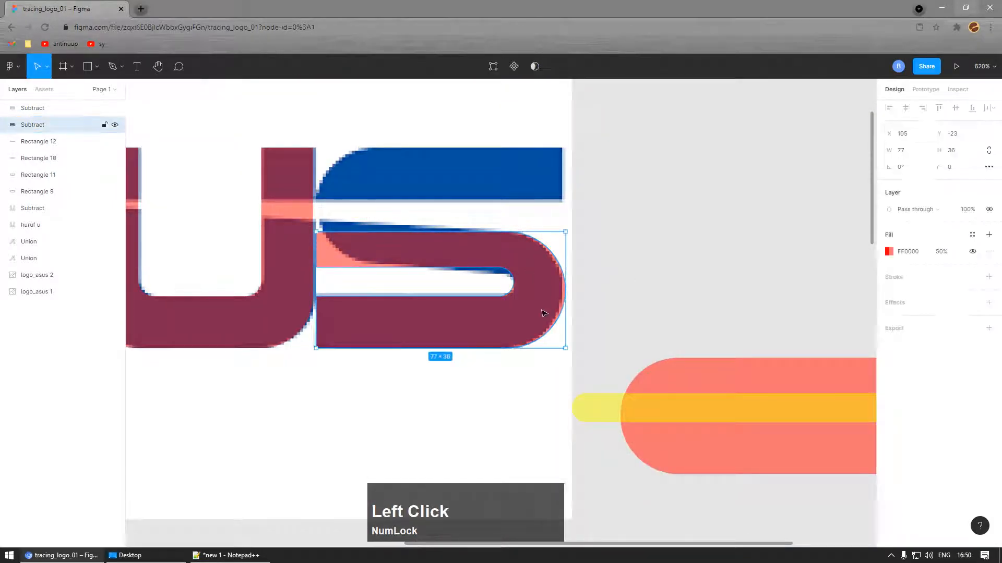
pyautogui.hotkey('ctrl', 'd')
pyautogui.moveTo(543, 316); pyautogui.dragTo(687, 231)
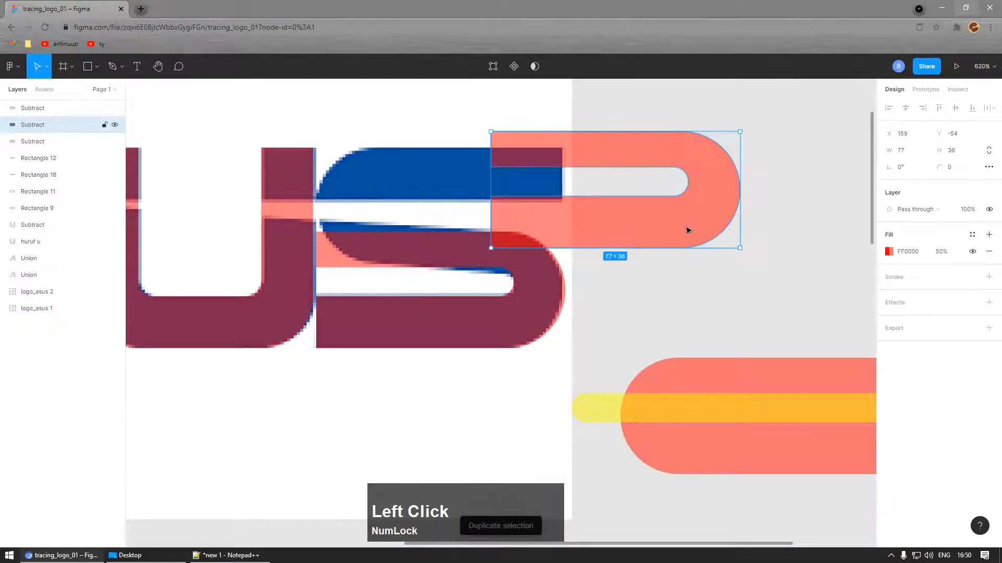
pyautogui.hotkey('shift', 'h')
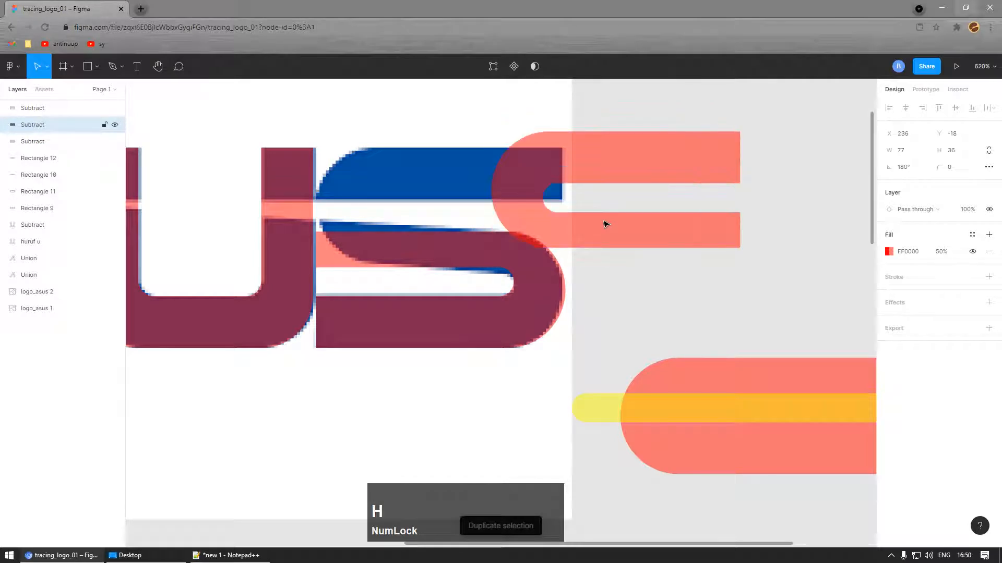
# Step: Position the flipped copy over the upper half of the last S at X 181, Y -13
pyautogui.moveTo(686, 160); pyautogui.dragTo(555, 185)
pyautogui.moveTo(520, 182); pyautogui.dragTo(526, 180)
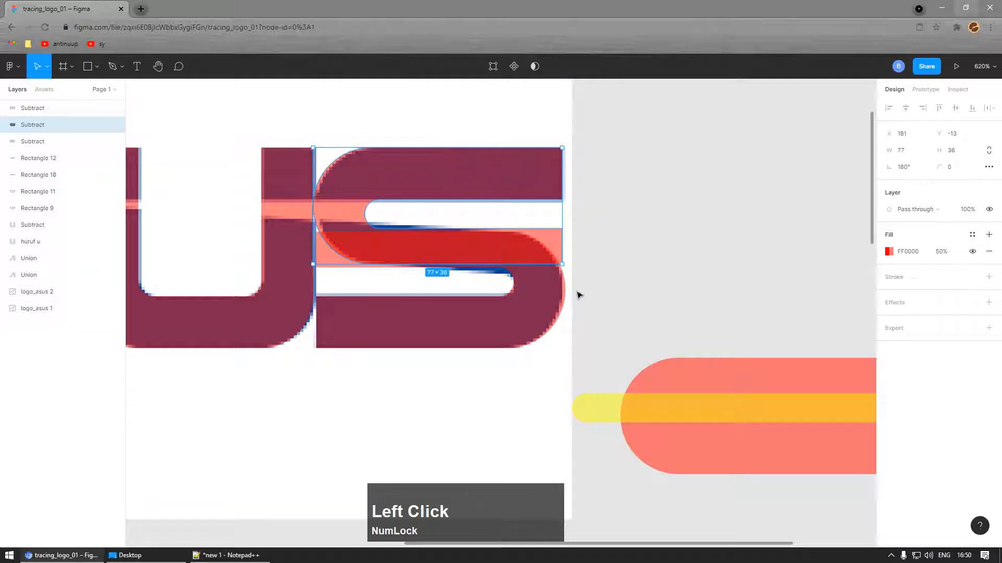
pyautogui.click(615, 248)
pyautogui.click(538, 185)
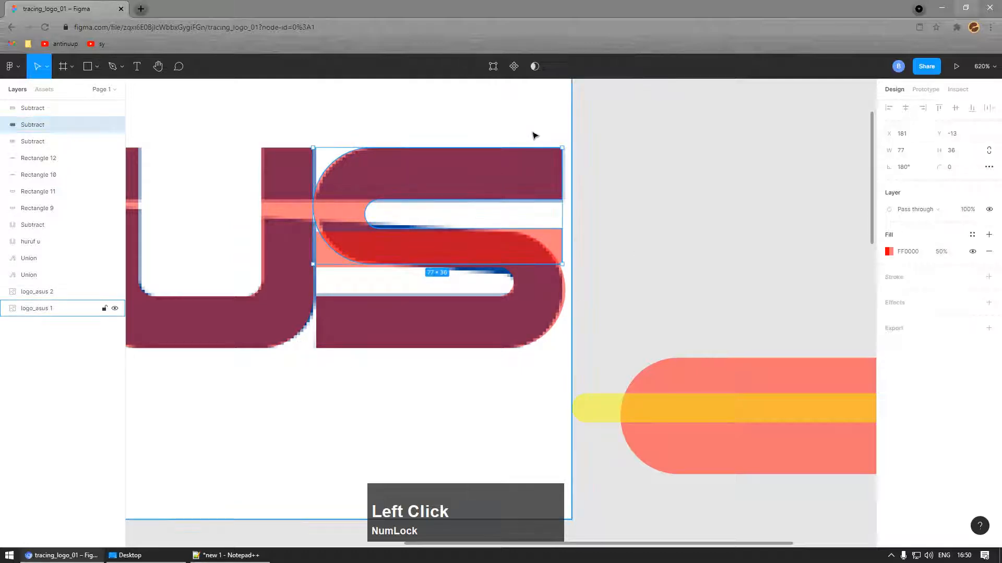
# Step: Edit the upper S piece's points, shortening its lower arm to roughly a third of its length, and finish vector editing
pyautogui.scroll(3, 509, 175)
pyautogui.doubleClick(509, 173)
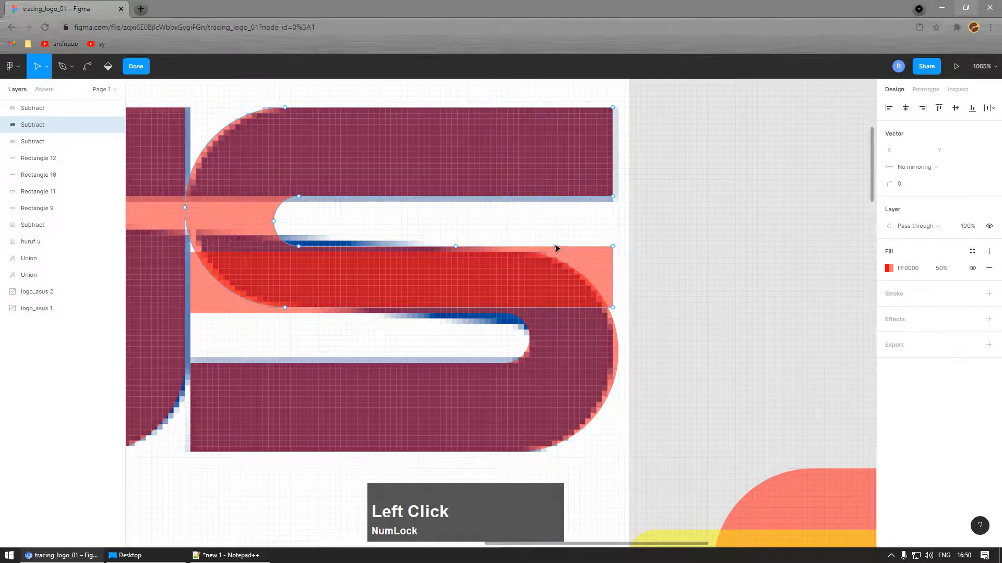
pyautogui.moveTo(561, 231); pyautogui.dragTo(620, 316)
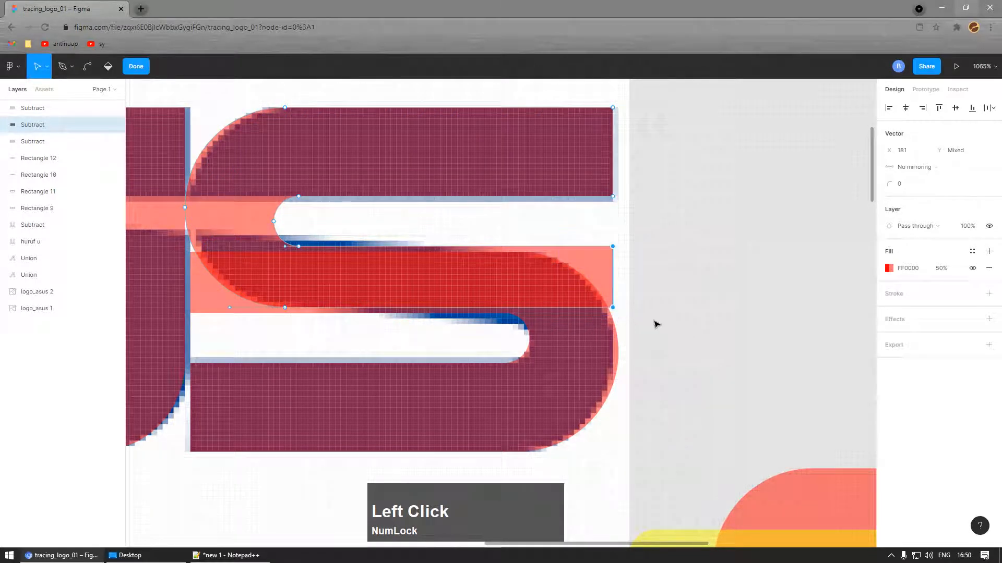
pyautogui.press('Left')
pyautogui.press('Left')
pyautogui.press('Left')
pyautogui.press('Left')
pyautogui.press('Left')
pyautogui.press('Left')
pyautogui.press('Left')
pyautogui.press('Left')
pyautogui.press('Left')
pyautogui.press('Left')
pyautogui.press('Left')
pyautogui.press('Left')
pyautogui.press('Left')
pyautogui.press('Left')
pyautogui.press('Left')
pyautogui.press('Left')
pyautogui.press('Left')
pyautogui.press('Left')
pyautogui.press('Left')
pyautogui.press('Left')
pyautogui.press('Left')
pyautogui.press('Left')
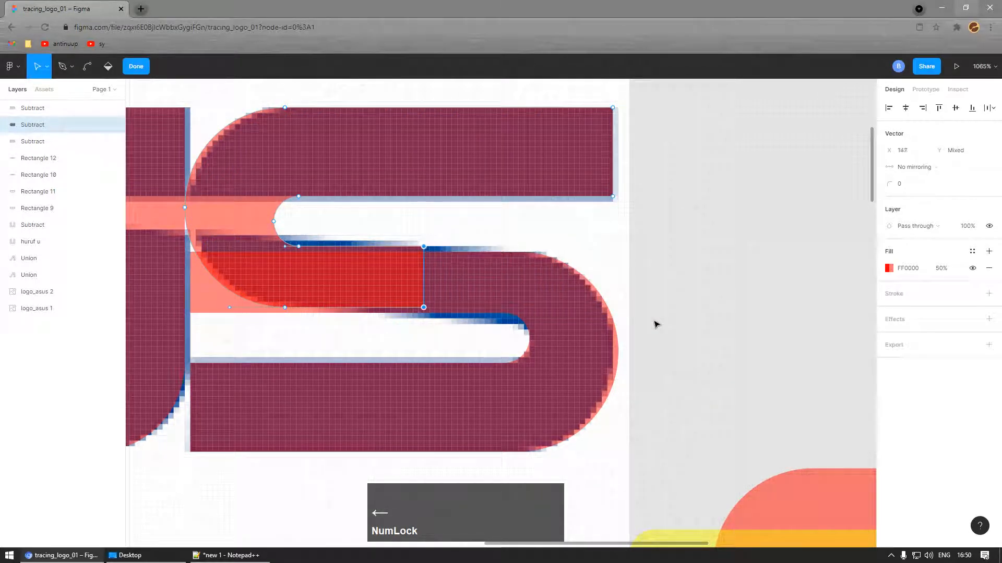
pyautogui.press('Escape')
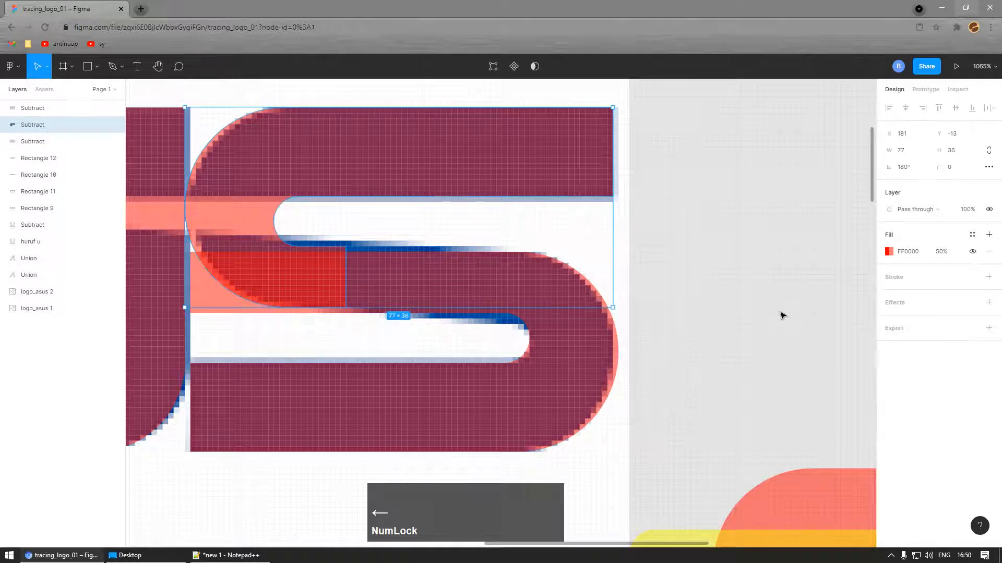
# Step: Change the upper S piece's fill colour to green 00FF0A at 50% opacity
pyautogui.click(889, 251)
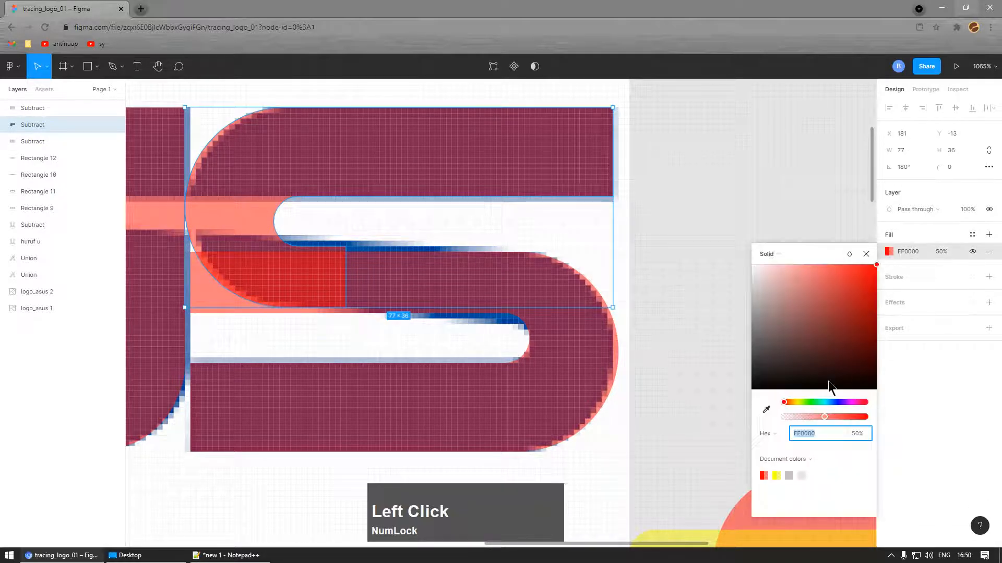
pyautogui.click(812, 402)
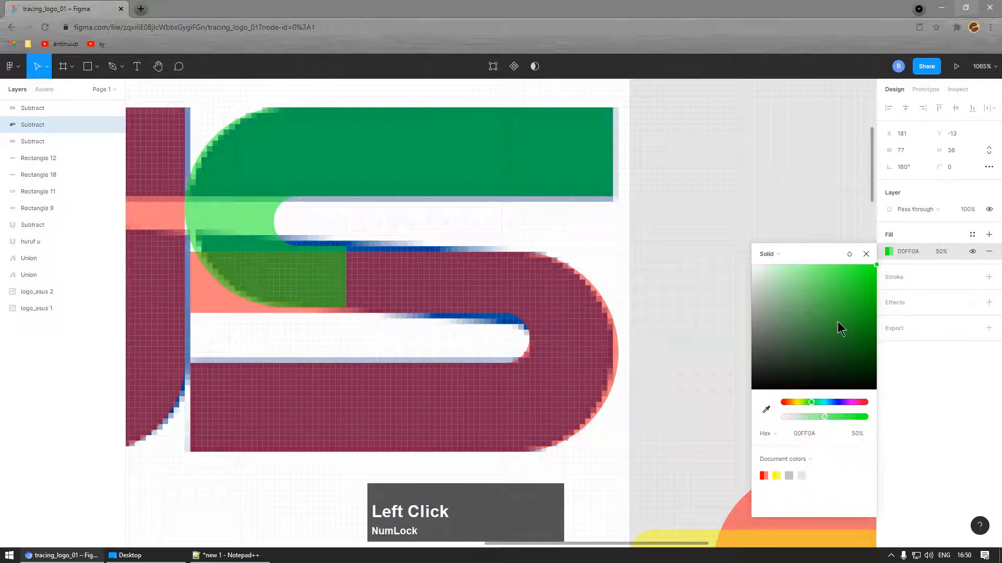
pyautogui.click(702, 227)
# Step: Shift the end points of the lower S piece's upper arm right to X 133, meeting the green piece, and finish vector editing
pyautogui.doubleClick(398, 290)
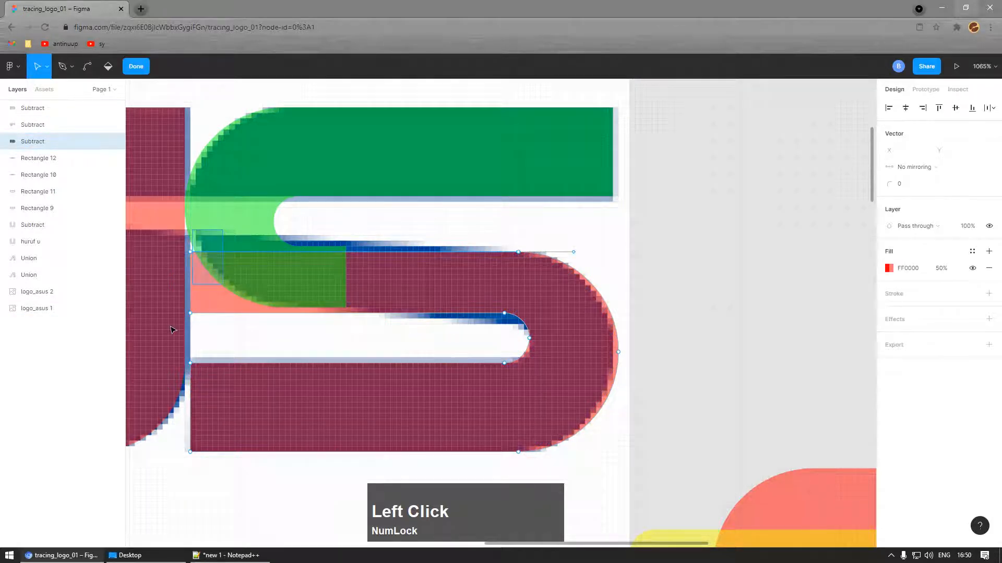
pyautogui.moveTo(172, 330); pyautogui.dragTo(161, 348)
pyautogui.press('Right')
pyautogui.press('Right')
pyautogui.press('Right')
pyautogui.press('Right')
pyautogui.press('Right')
pyautogui.press('Right')
pyautogui.press('Right')
pyautogui.press('Right')
pyautogui.press('Right')
pyautogui.press('Right')
pyautogui.press('Right')
pyautogui.press('Right')
pyautogui.press('Right')
pyautogui.press('Right')
pyautogui.press('Right')
pyautogui.press('Right')
pyautogui.press('Right')
pyautogui.press('Right')
pyautogui.press('Right')
pyautogui.press('Right')
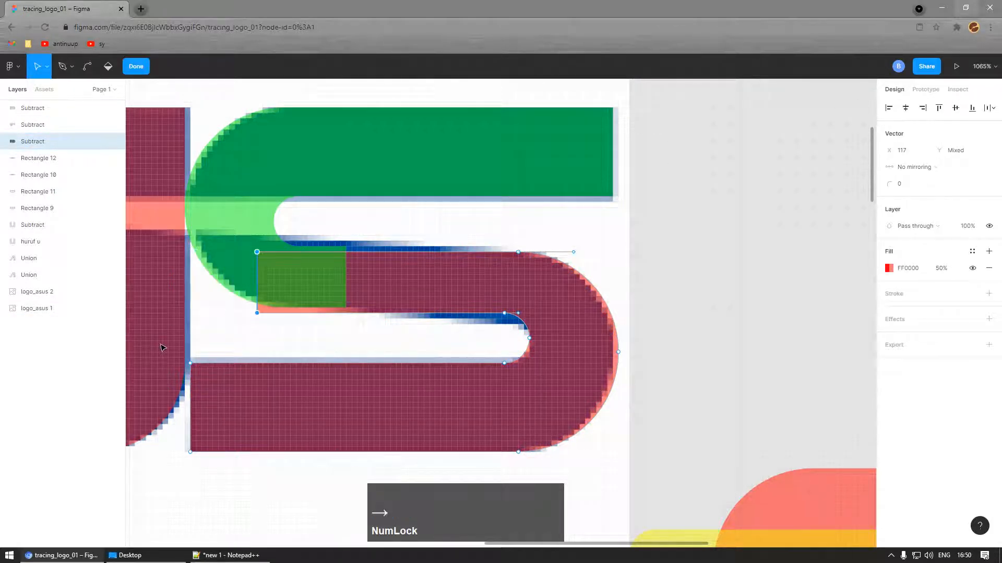
pyautogui.press('Left')
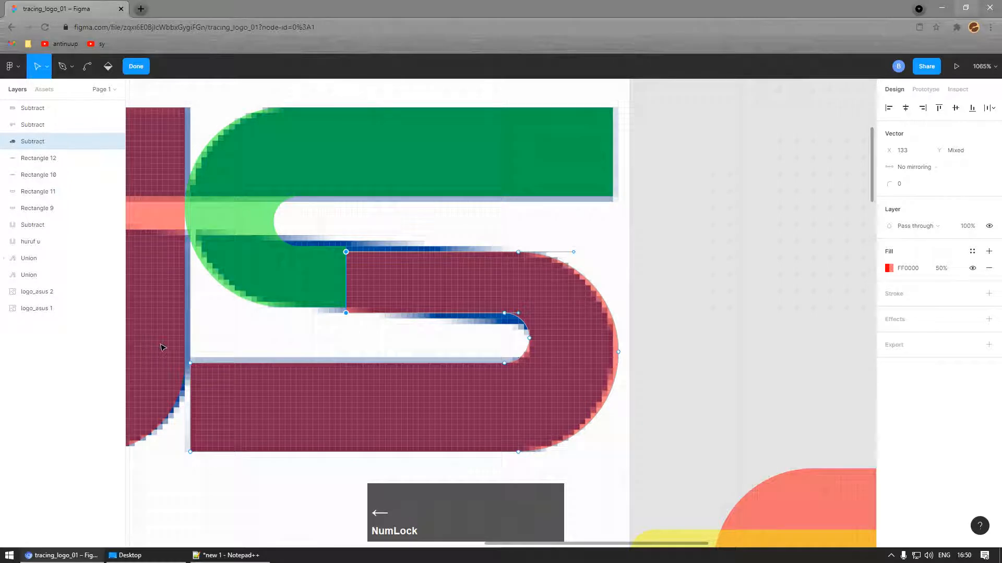
pyautogui.click(137, 68)
pyautogui.click(704, 274)
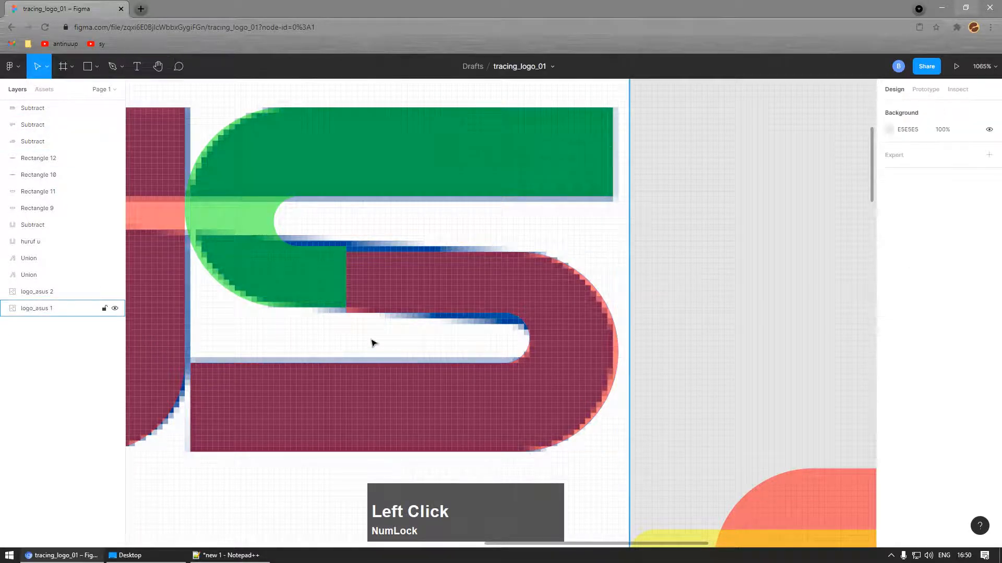
# Step: Examine how the green and red halves of the last S meet and fit the reference image
pyautogui.keyDown('ctrl'); pyautogui.scroll(-2, 318, 261); pyautogui.keyUp('ctrl')
pyautogui.keyDown('ctrl'); pyautogui.scroll(5, 309, 295); pyautogui.keyUp('ctrl')
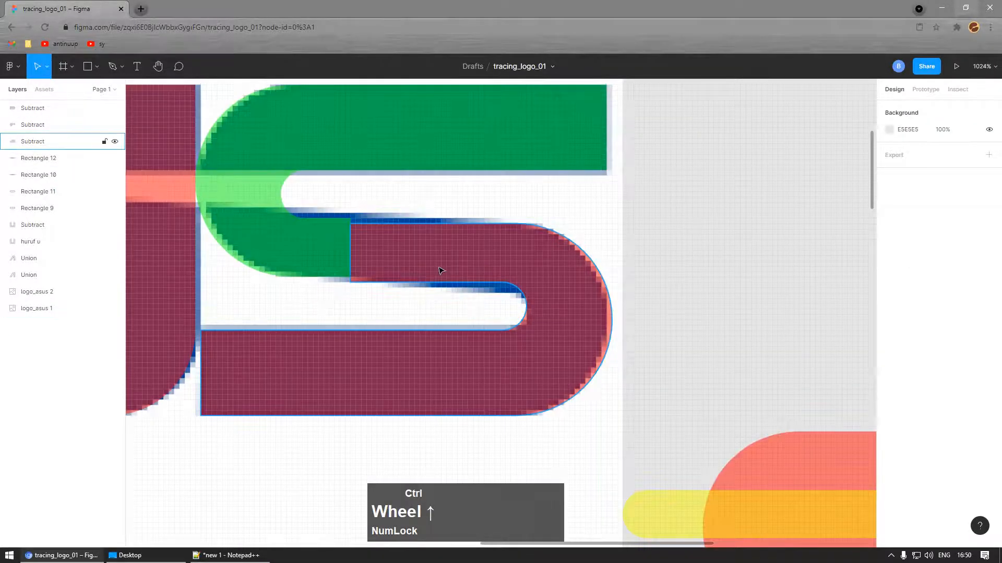
pyautogui.keyDown('ctrl'); pyautogui.scroll(-3, 487, 268); pyautogui.keyUp('ctrl')
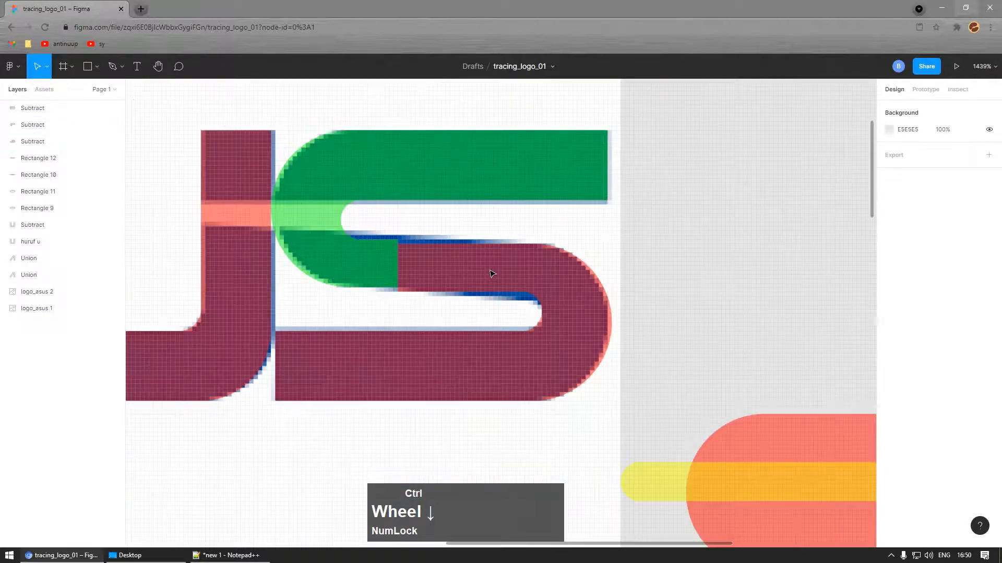
pyautogui.click(684, 271)
pyautogui.click(559, 296)
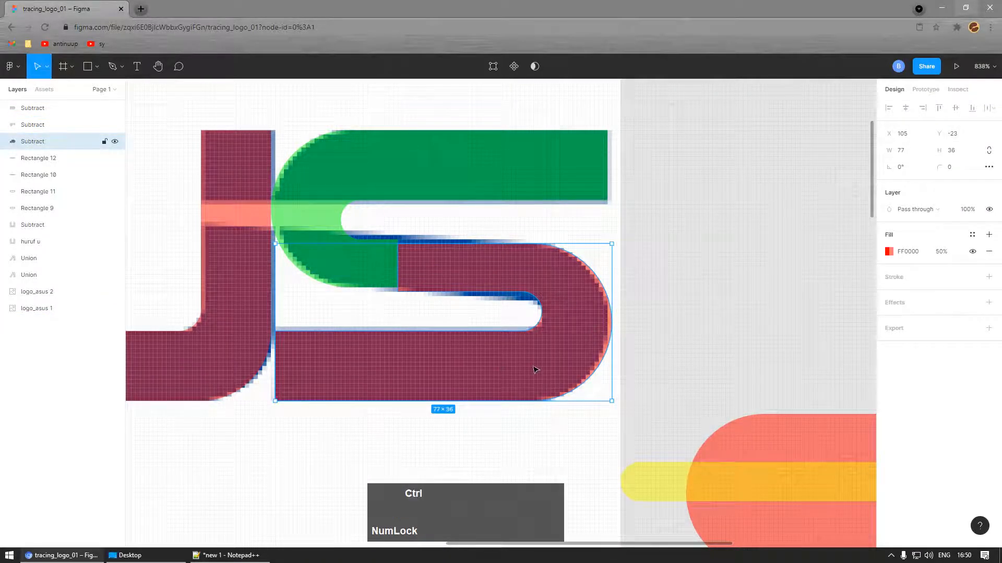
pyautogui.keyDown('ctrl'); pyautogui.scroll(-2, 537, 360); pyautogui.keyUp('ctrl')
pyautogui.keyDown('ctrl'); pyautogui.scroll(1, 380, 317); pyautogui.keyUp('ctrl')
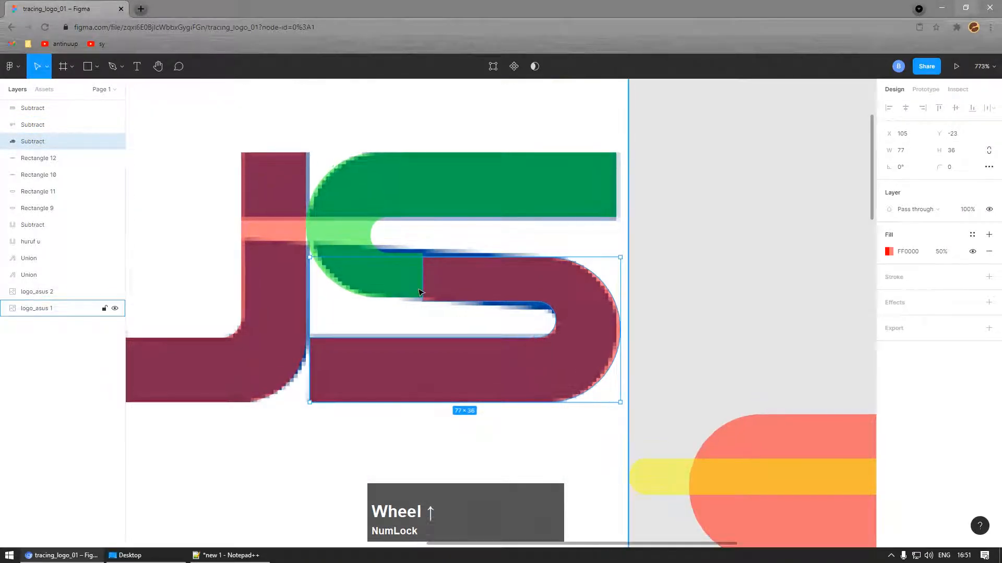
pyautogui.click(689, 245)
pyautogui.click(369, 226)
pyautogui.click(671, 204)
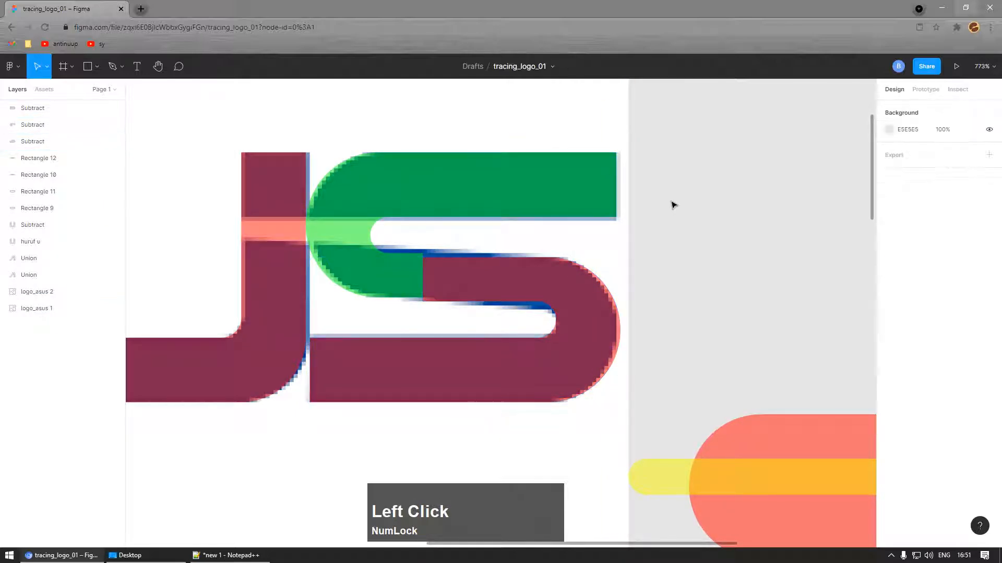
pyautogui.click(594, 215)
pyautogui.click(671, 269)
# Step: Move the green and red S pieces away in turn, undoing each move
pyautogui.moveTo(572, 193); pyautogui.dragTo(660, 138)
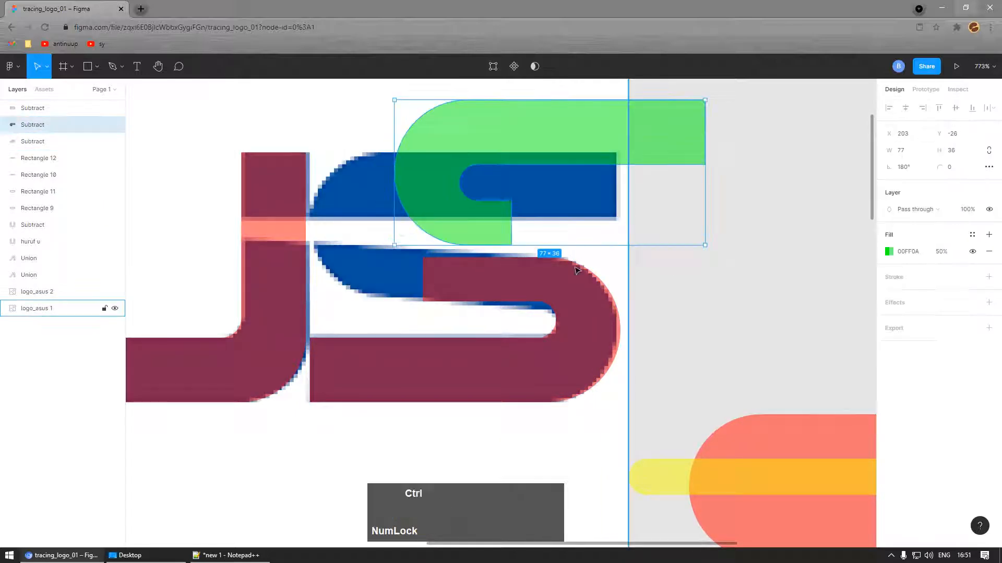
pyautogui.hotkey('ctrl', 'z')
pyautogui.moveTo(579, 303); pyautogui.dragTo(688, 238)
pyautogui.hotkey('ctrl', 'z')
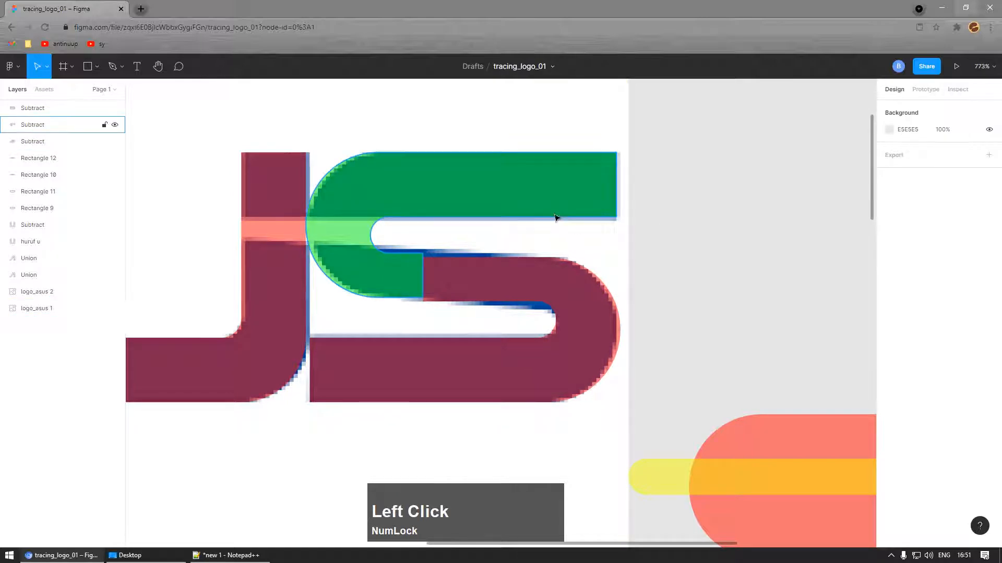
pyautogui.moveTo(590, 194); pyautogui.dragTo(648, 148)
pyautogui.hotkey('ctrl', 'z')
pyautogui.moveTo(586, 319); pyautogui.dragTo(665, 258)
pyautogui.hotkey('ctrl', 'z')
pyautogui.moveTo(528, 203); pyautogui.dragTo(612, 203)
pyautogui.hotkey('ctrl', 'z')
# Step: Combine the green upper piece and the red lower piece of the last S with a Union
pyautogui.click(549, 281)
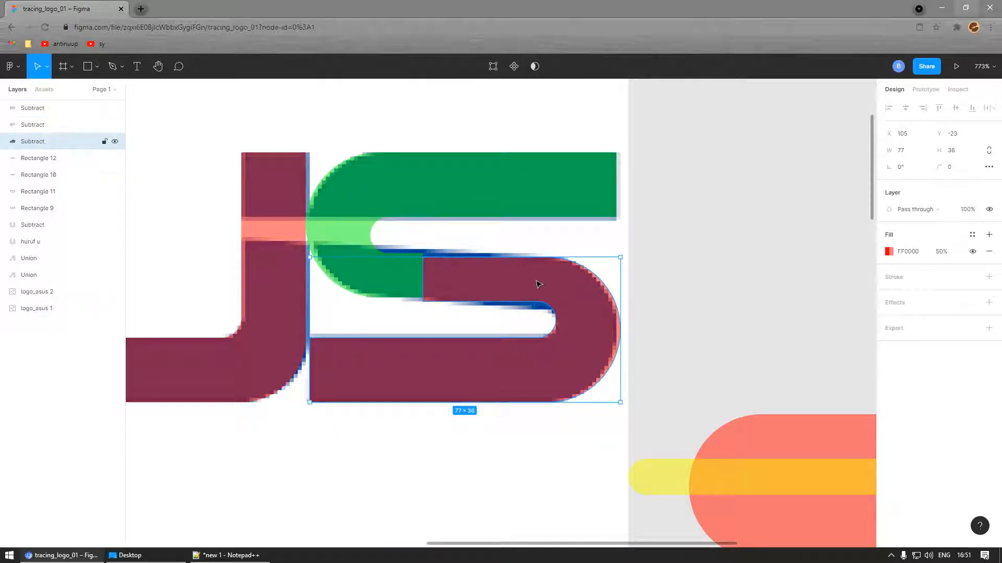
pyautogui.click(681, 267)
pyautogui.click(429, 273)
pyautogui.click(403, 283)
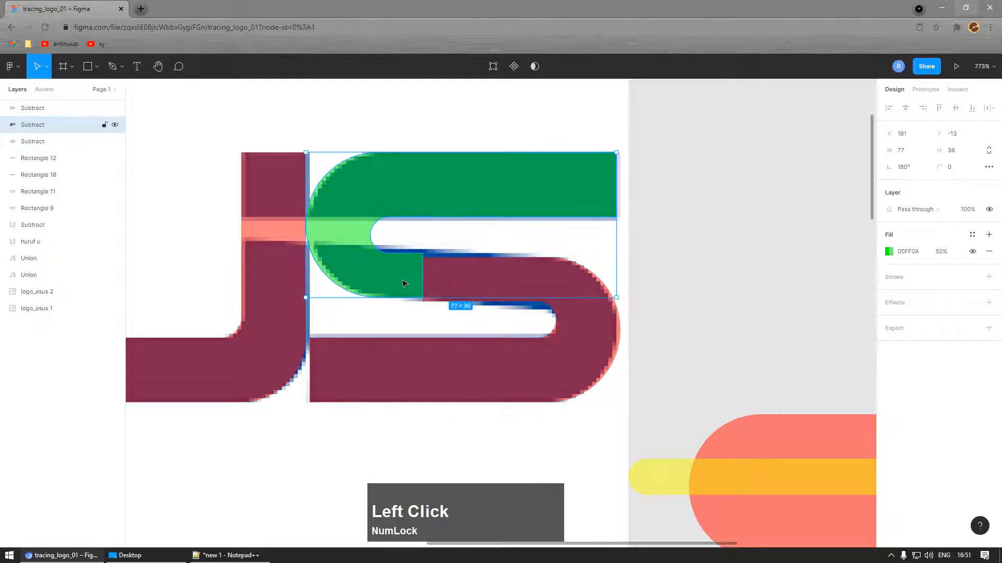
pyautogui.keyDown('shift'); pyautogui.click(586, 326); pyautogui.keyUp('shift')
pyautogui.rightClick(572, 254)
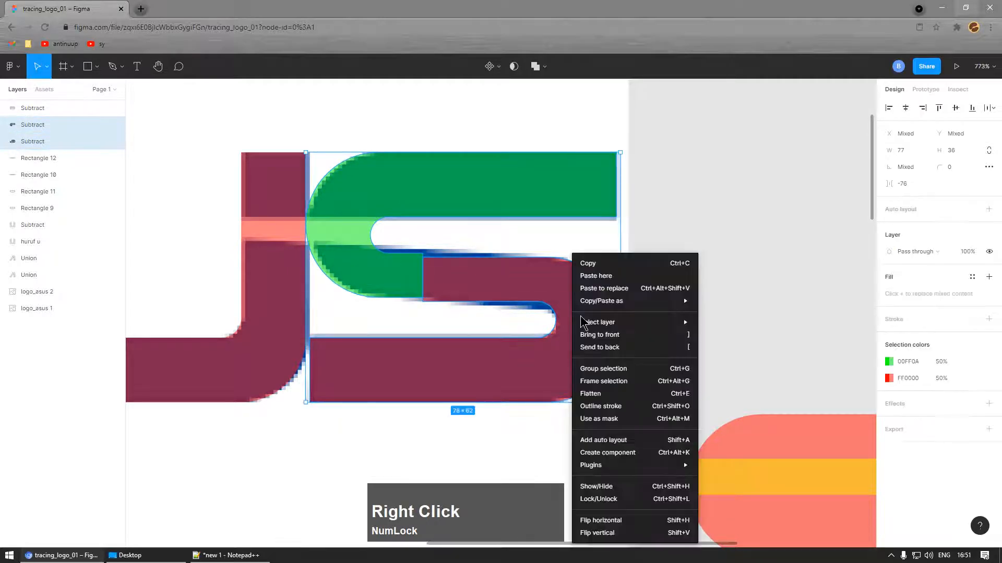
pyautogui.moveTo(631, 301)
pyautogui.click(611, 134)
pyautogui.click(543, 67)
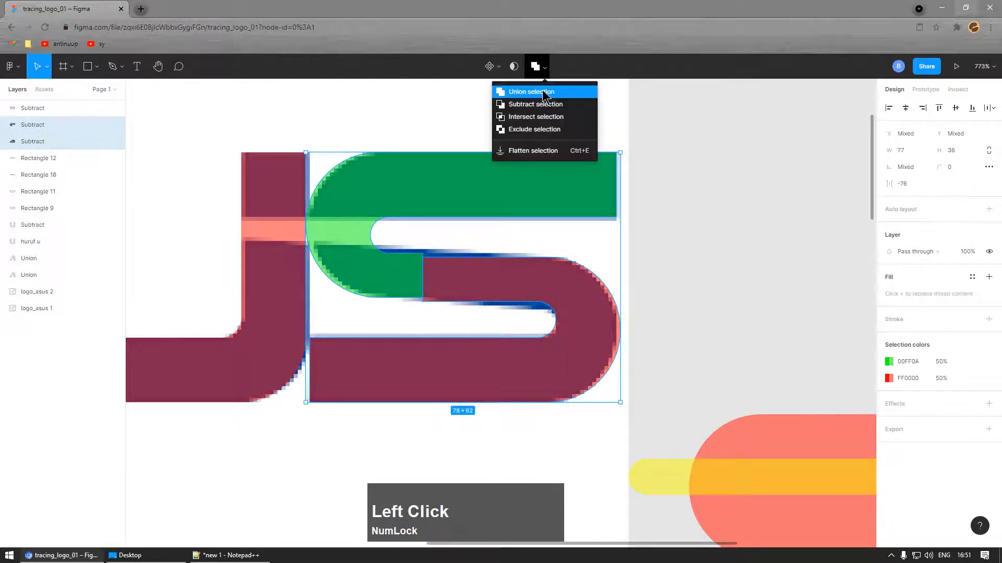
pyautogui.click(542, 90)
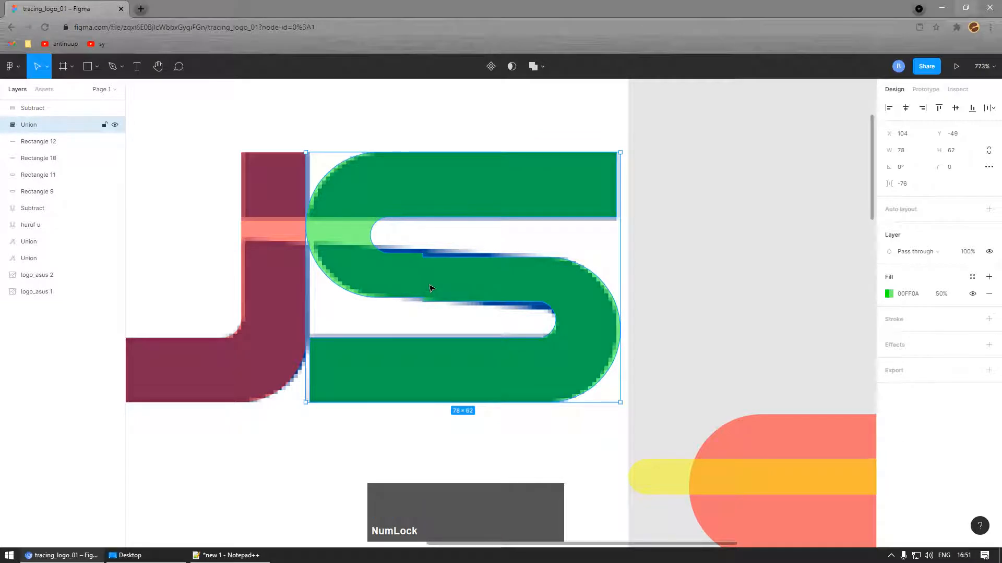
# Step: Flatten the united S into a single vector shape and deselect it
pyautogui.click(540, 69)
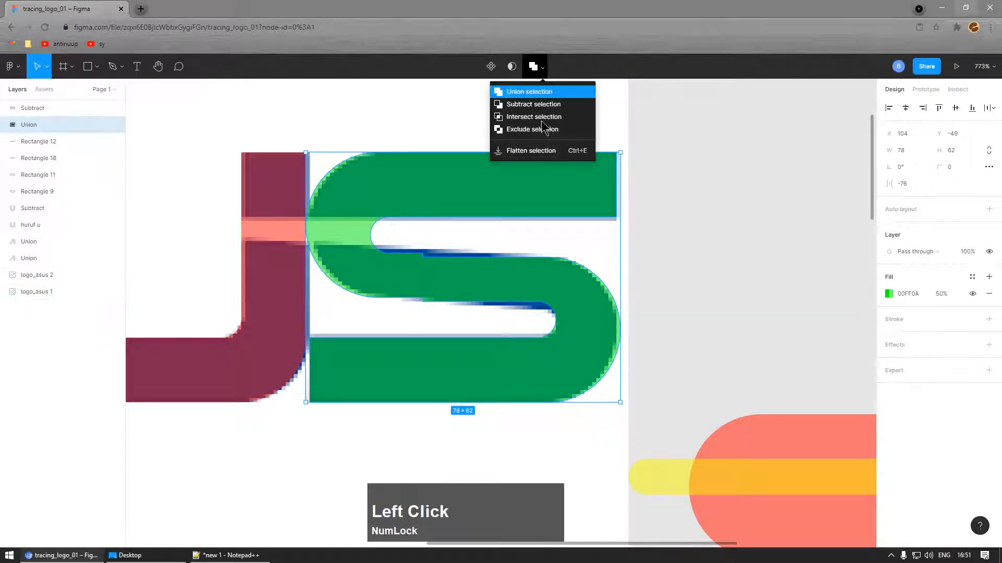
pyautogui.click(541, 151)
pyautogui.click(660, 257)
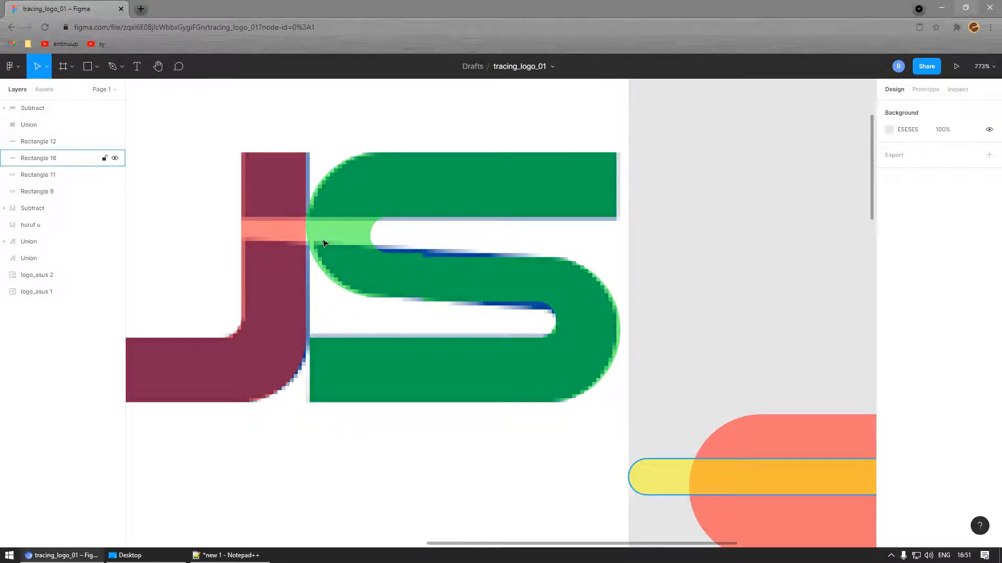
# Step: Try deleting the two step points on the upper edge of the last S's middle stroke, undoing the deletion
pyautogui.scroll(5, 418, 291)
pyautogui.doubleClick(445, 258)
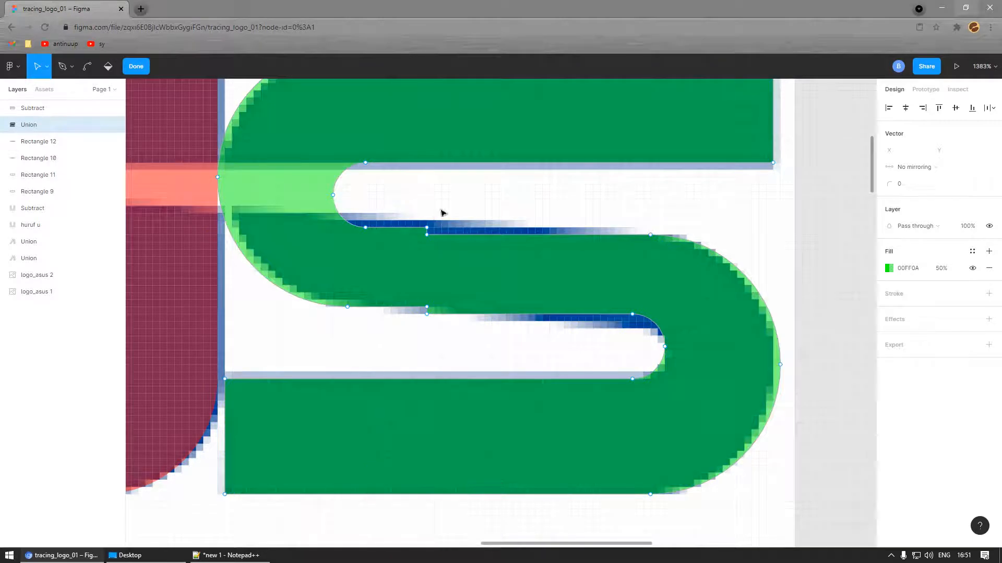
pyautogui.moveTo(446, 204); pyautogui.dragTo(410, 272)
pyautogui.press('Delete')
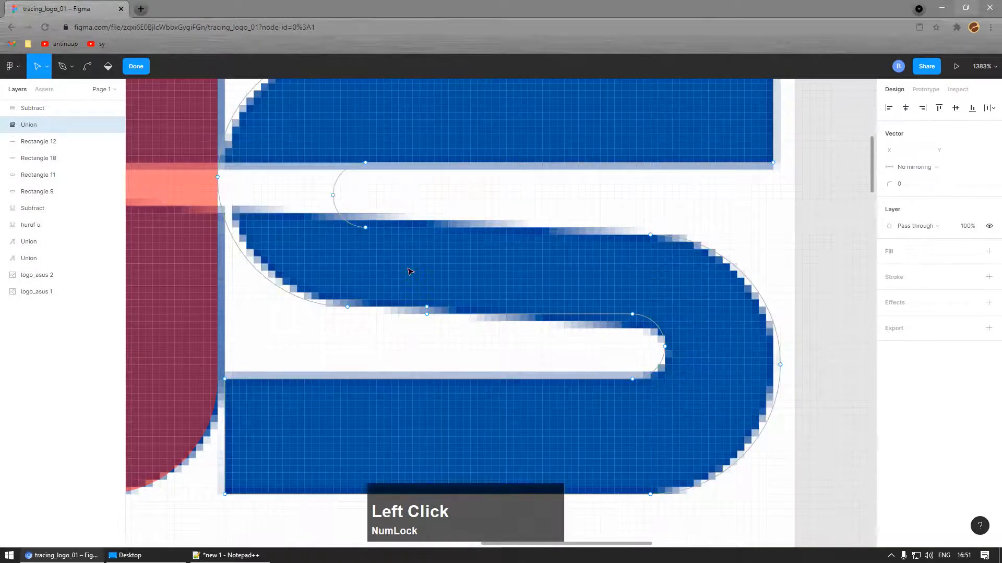
pyautogui.click(130, 70)
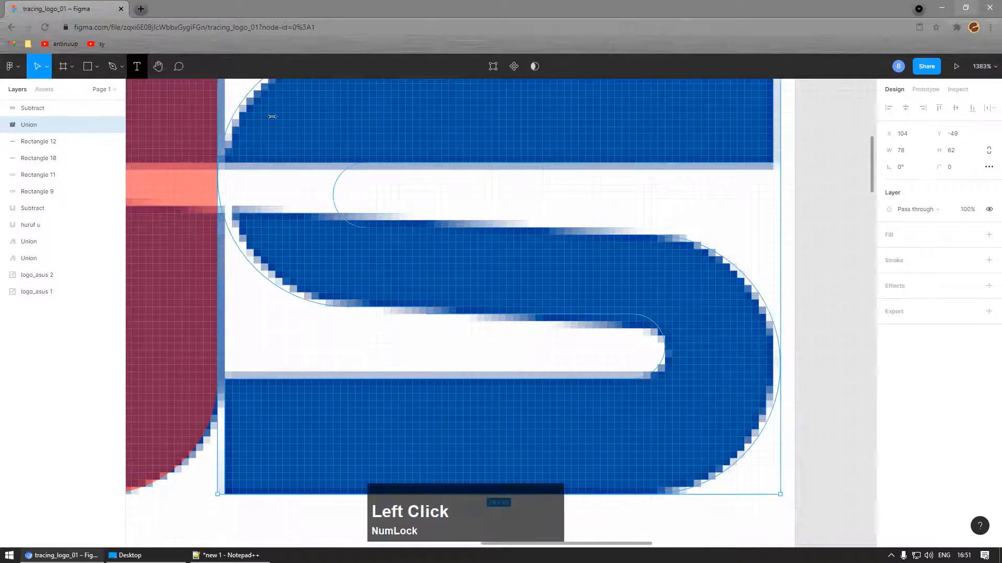
pyautogui.hotkey('ctrl', 'z')
pyautogui.hotkey('ctrl', 'z')
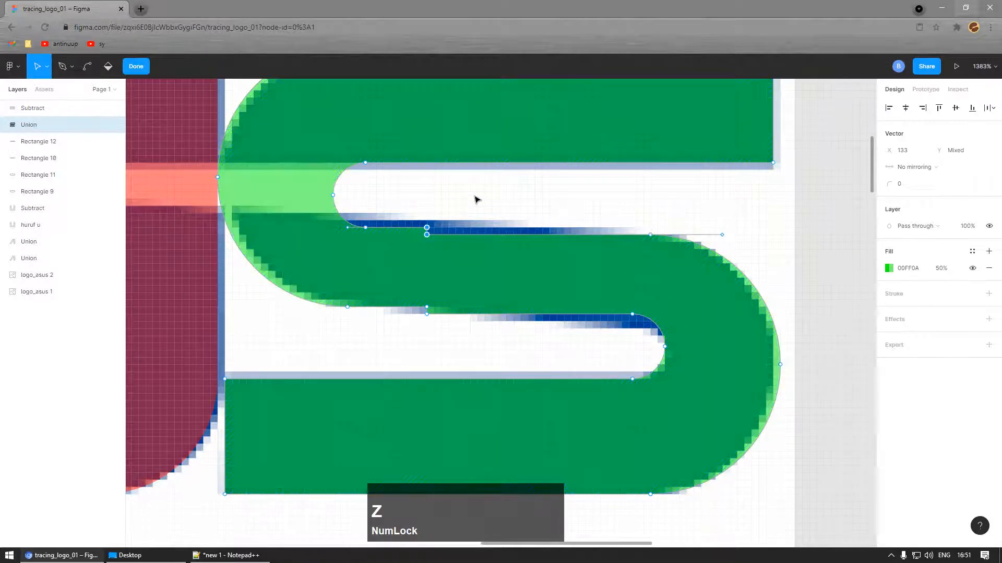
# Step: Remove the two step points from the upper edge of the S's middle stroke with Delete and heal
pyautogui.moveTo(472, 190)
pyautogui.mouseDown()
pyautogui.moveTo(414, 253)
pyautogui.moveTo(421, 254)
pyautogui.mouseUp()
pyautogui.hotkey('shift', 'Delete')
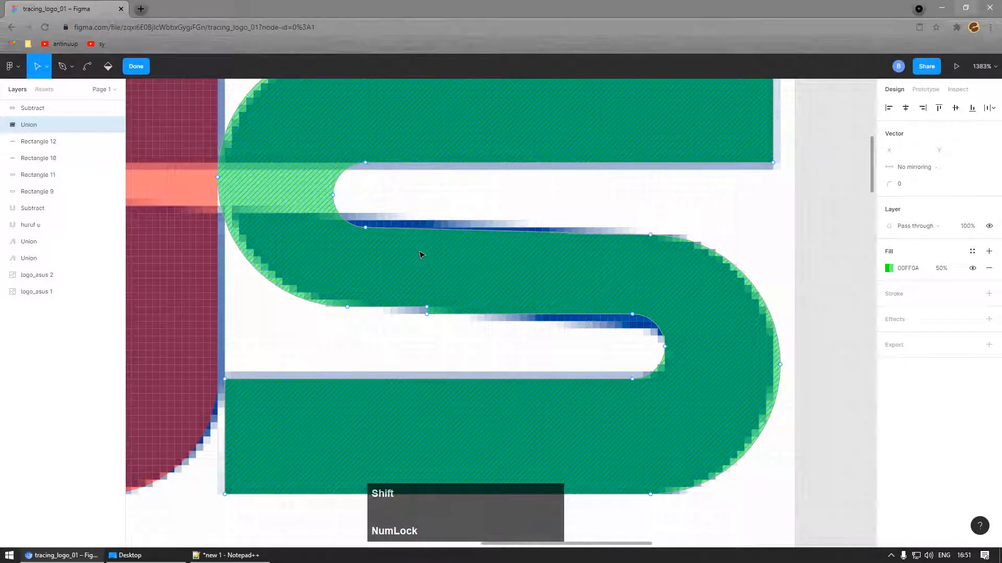
pyautogui.hotkey('ctrl', 'z')
pyautogui.moveTo(469, 206); pyautogui.dragTo(410, 239)
pyautogui.hotkey('shift', 'Delete')
pyautogui.hotkey('ctrl', 'z')
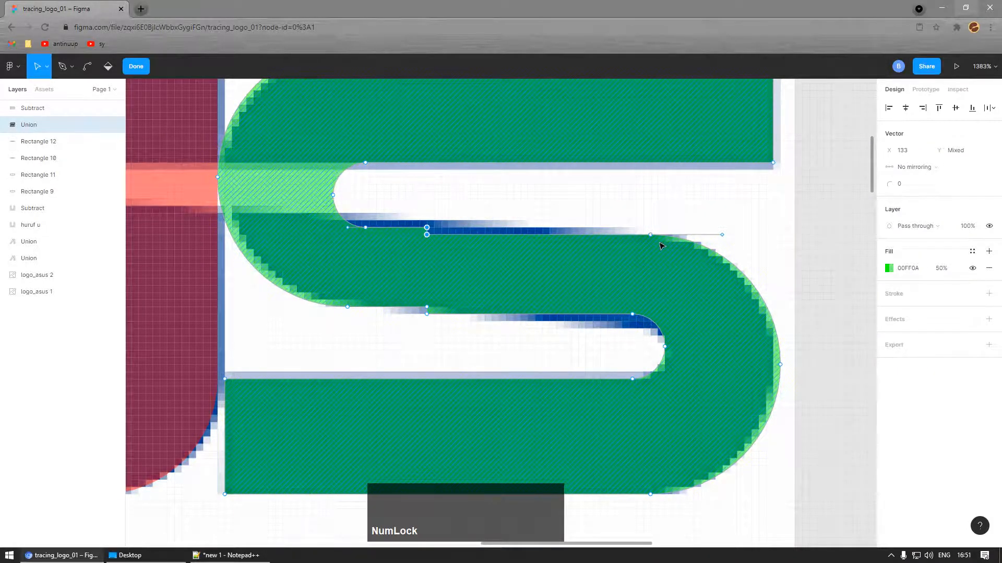
pyautogui.click(415, 253)
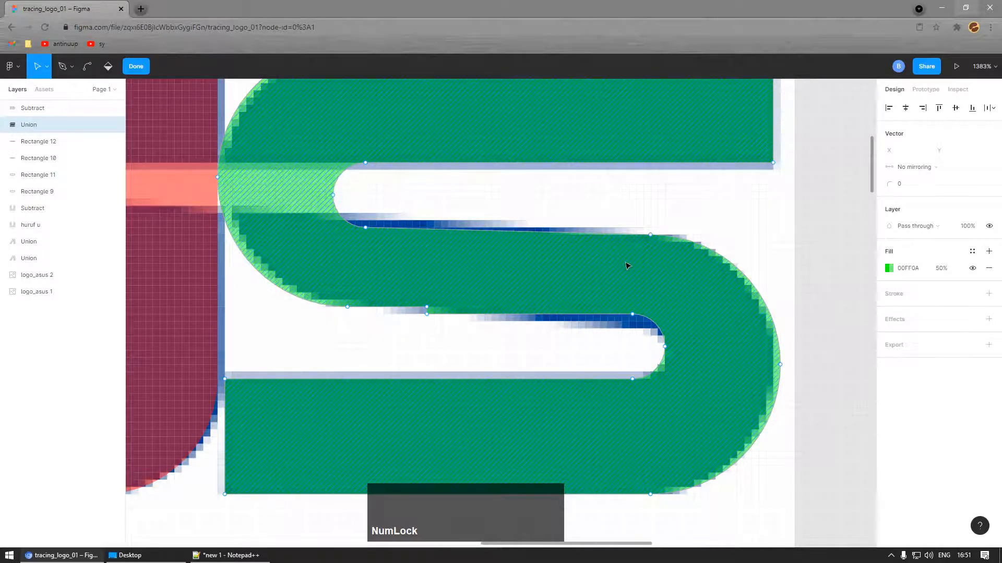
# Step: Try deleting the two end points of the middle stroke's upper edge, first plainly and again with healing
pyautogui.click(660, 260)
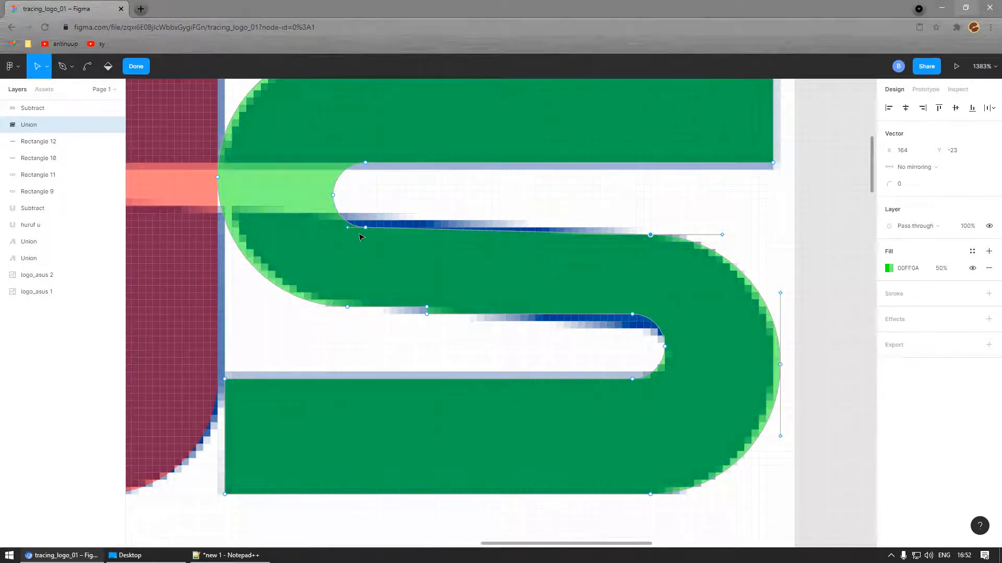
pyautogui.moveTo(680, 204); pyautogui.dragTo(356, 267)
pyautogui.press('Delete')
pyautogui.hotkey('ctrl', 'z')
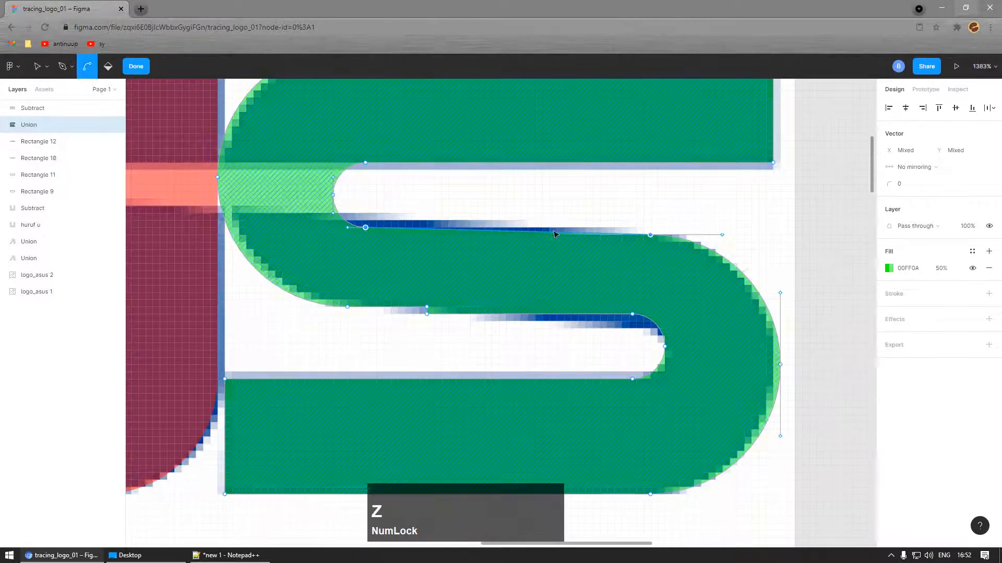
pyautogui.click(590, 230)
pyautogui.hotkey('shift', 'Delete')
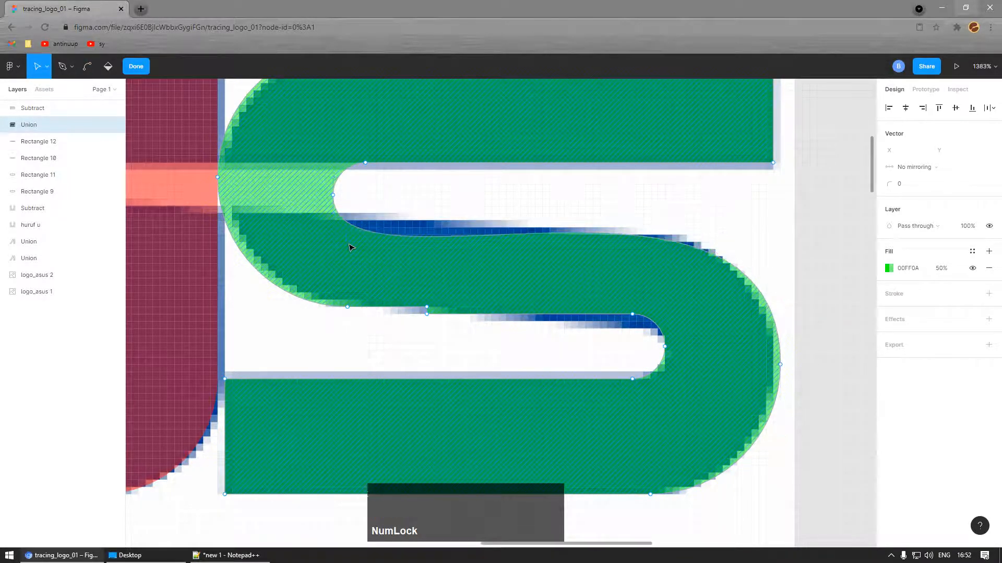
pyautogui.click(329, 228)
pyautogui.hotkey('ctrl', 'z')
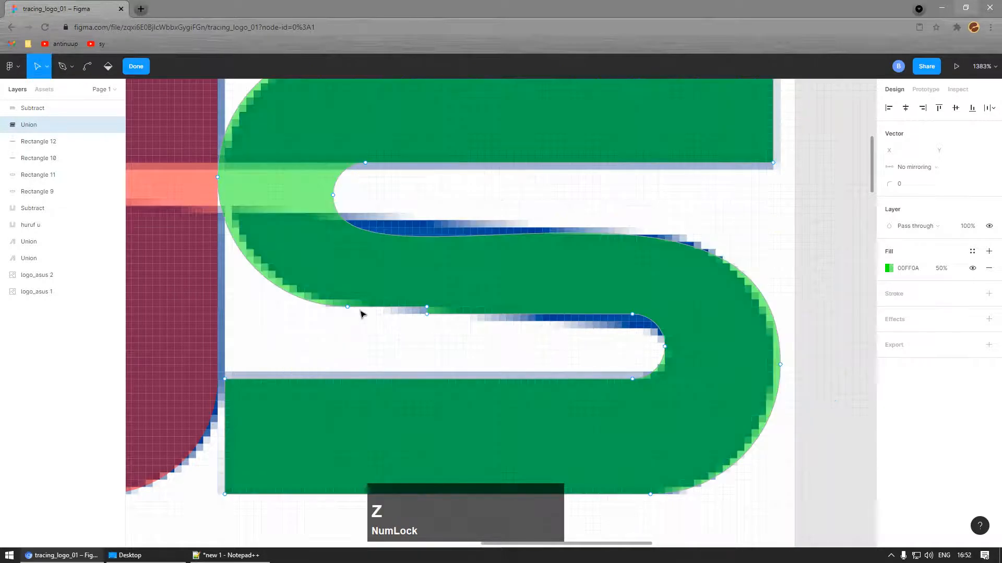
# Step: Try reshaping the middle stroke's upper edge with the curve handles at both ends, and undo back to the straight edge
pyautogui.click(333, 196)
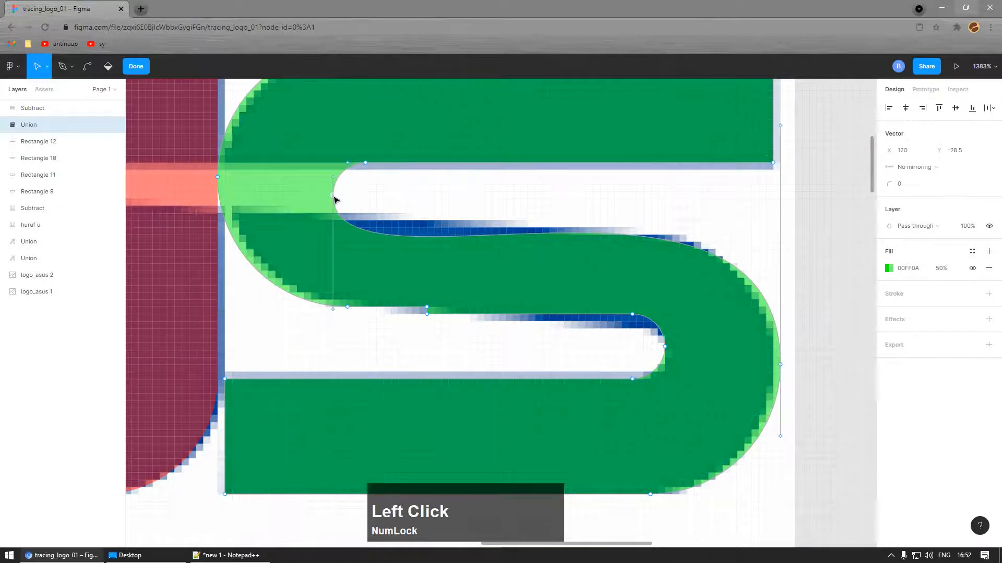
pyautogui.moveTo(333, 309); pyautogui.dragTo(336, 282)
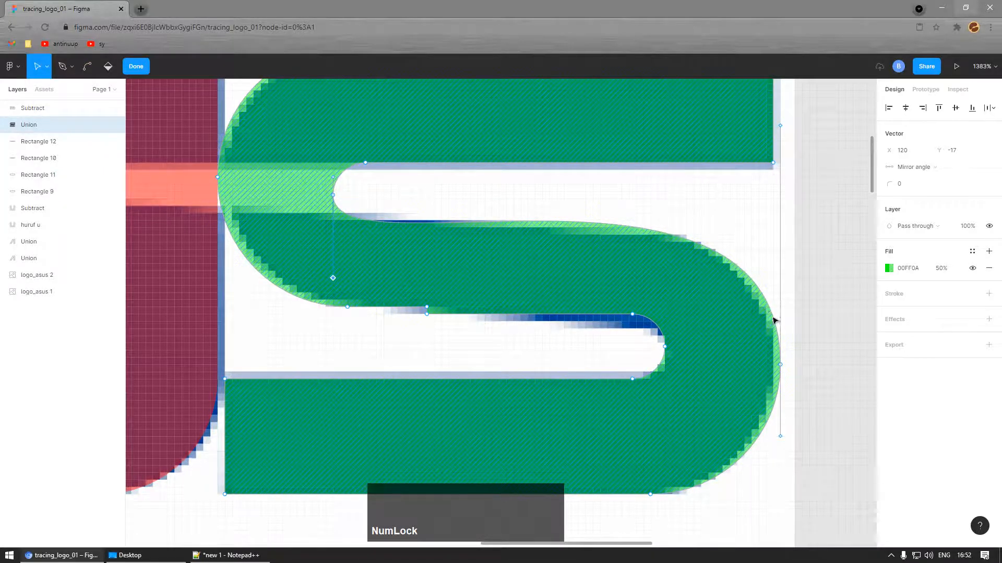
pyautogui.moveTo(782, 130); pyautogui.dragTo(785, 158)
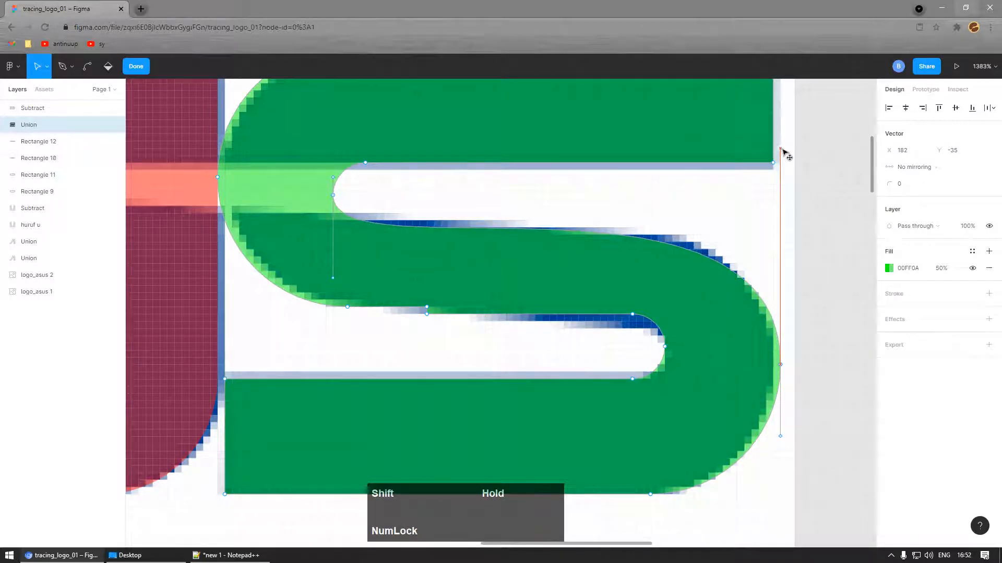
pyautogui.scroll(-4, 667, 246)
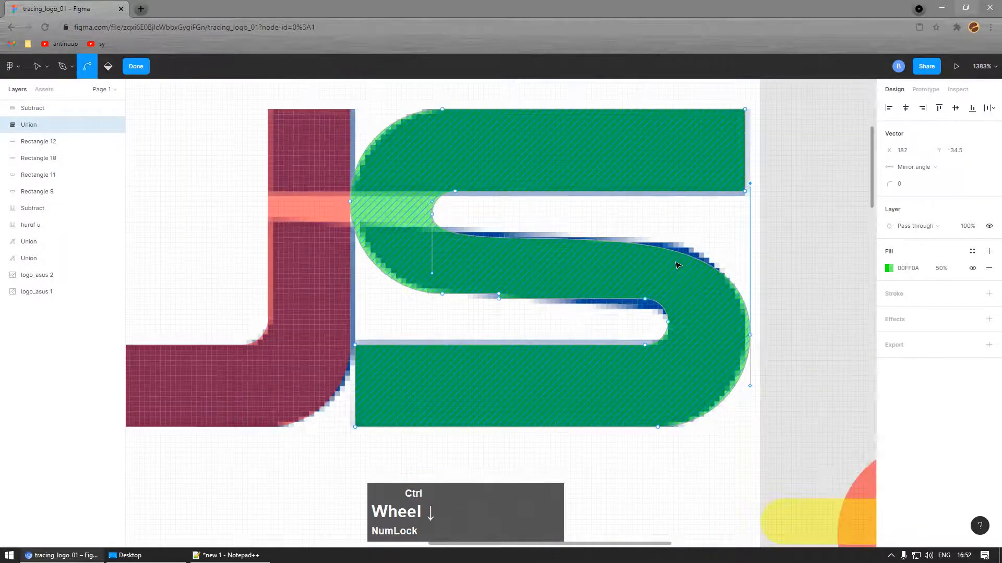
pyautogui.scroll(5, 725, 251)
pyautogui.hotkey('ctrl', 'z')
pyautogui.hotkey('ctrl', 'z')
pyautogui.hotkey('ctrl', 'z')
pyautogui.hotkey('ctrl', 'z')
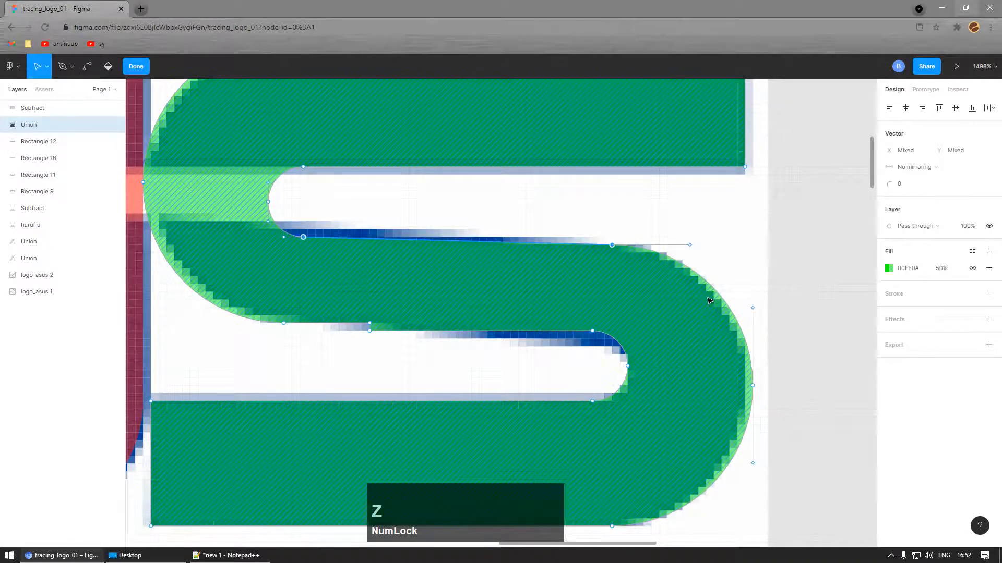
# Step: Finish vector editing and move the S off the reference image to compare them, undoing the move
pyautogui.scroll(3, 626, 269)
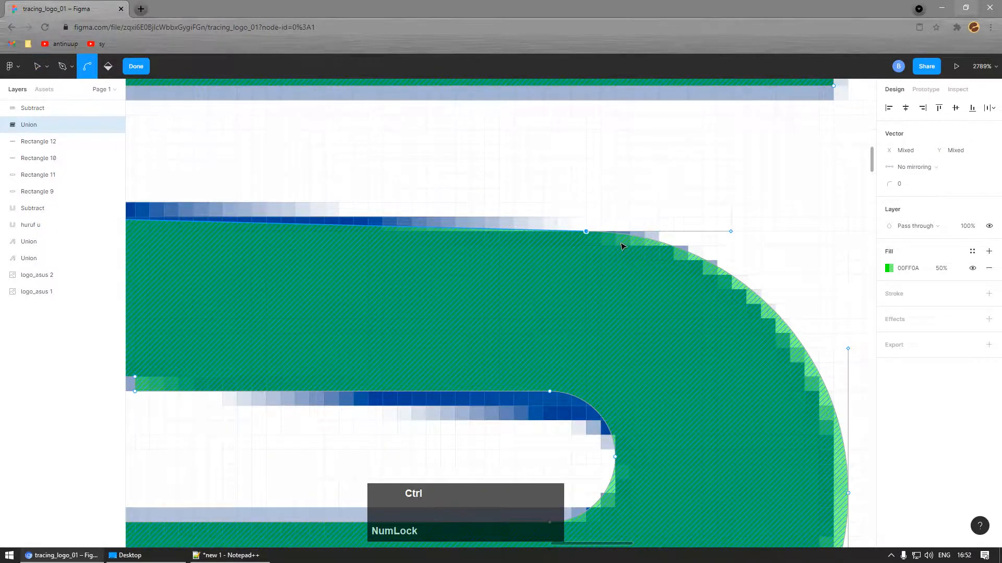
pyautogui.scroll(-6, 619, 245)
pyautogui.click(136, 66)
pyautogui.scroll(-3, 649, 297)
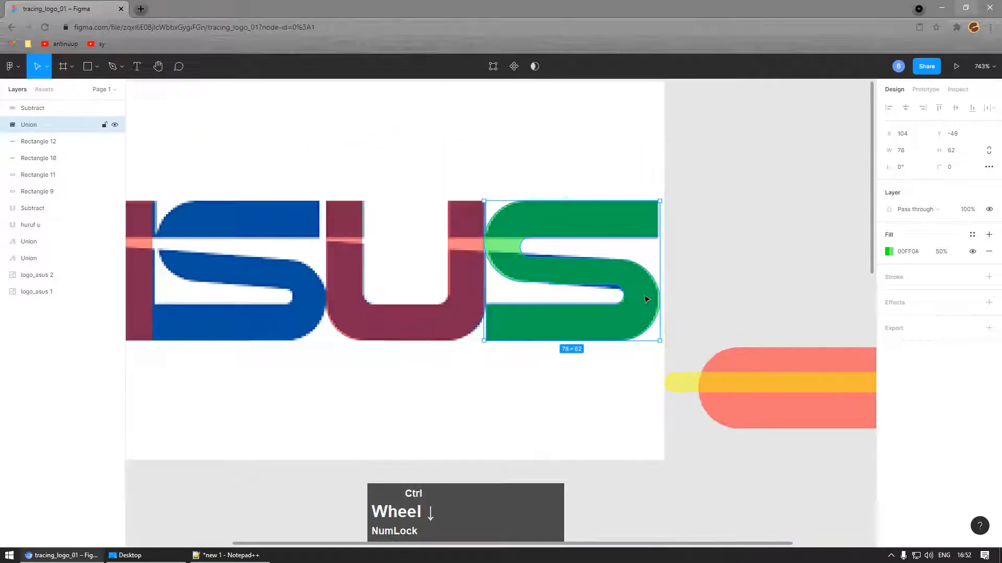
pyautogui.moveTo(648, 297); pyautogui.dragTo(790, 219)
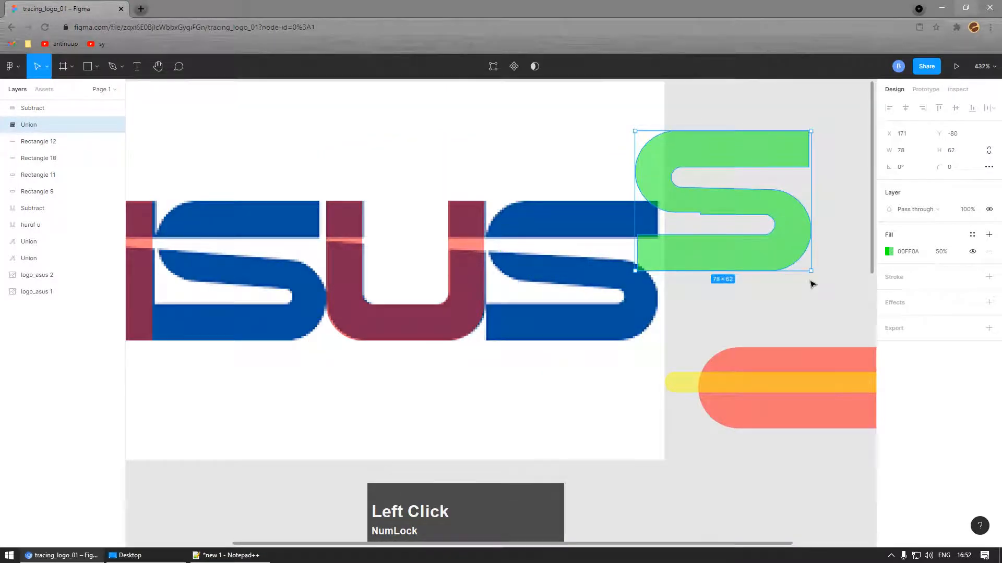
pyautogui.hotkey('ctrl', 'z')
# Step: Reopen the S for vector editing and remove the two step points from its middle stroke's lower edge, healing the path
pyautogui.scroll(5, 592, 297)
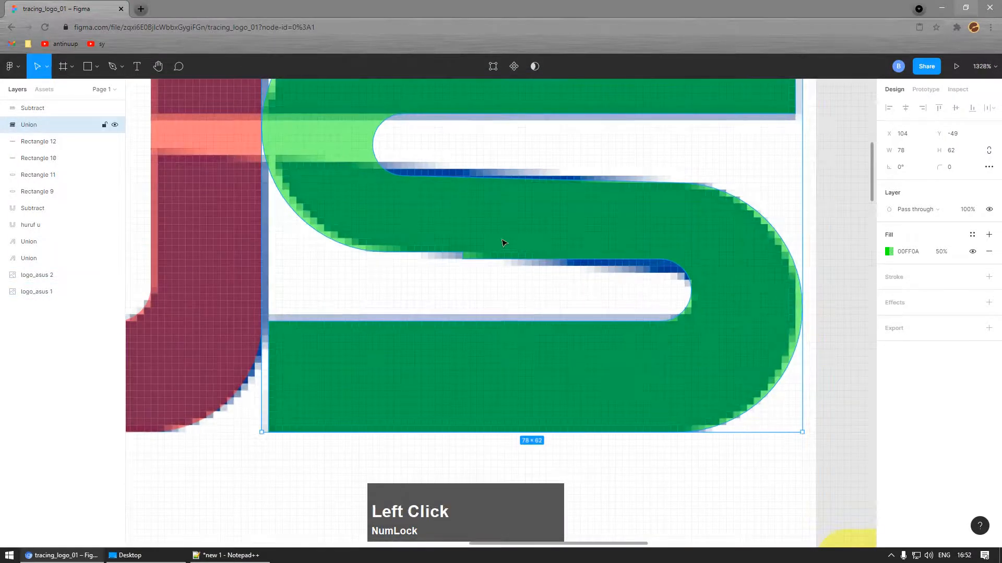
pyautogui.doubleClick(502, 240)
pyautogui.moveTo(502, 240); pyautogui.dragTo(464, 288)
pyautogui.hotkey('ctrl', 'z')
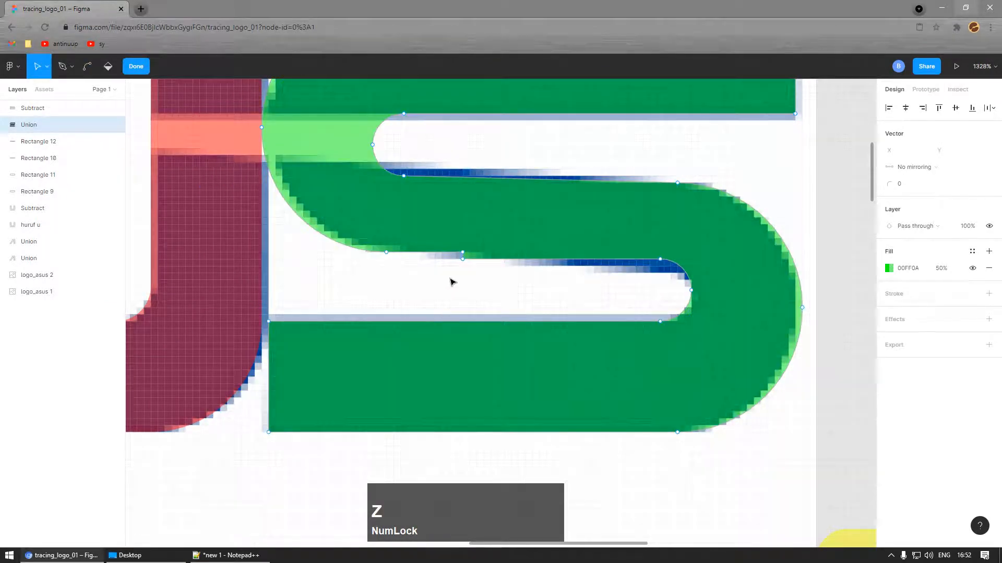
pyautogui.click(489, 239)
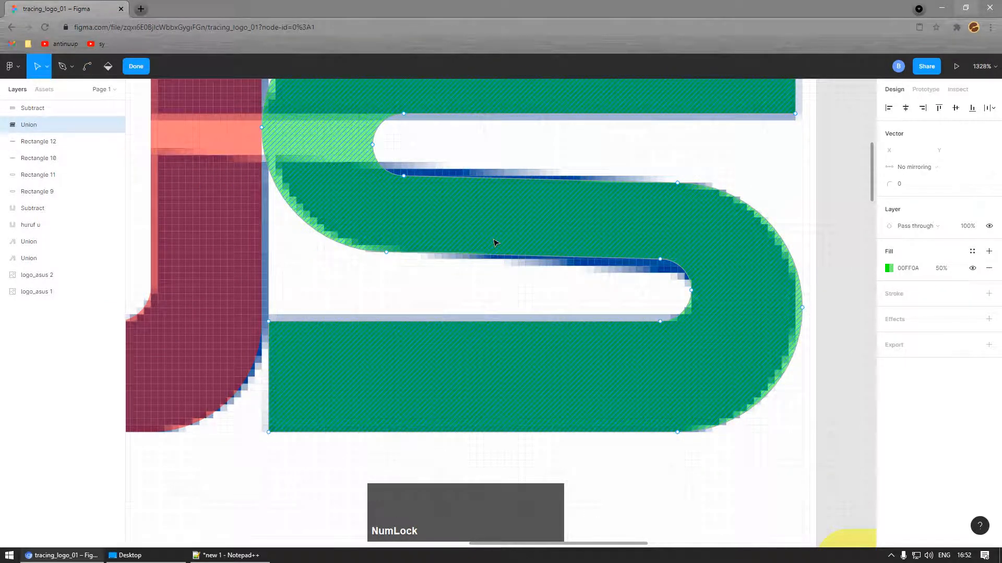
# Step: Move the point where the S's upper opening meets the middle stroke to X 125, Y -25
pyautogui.scroll(5, 652, 247)
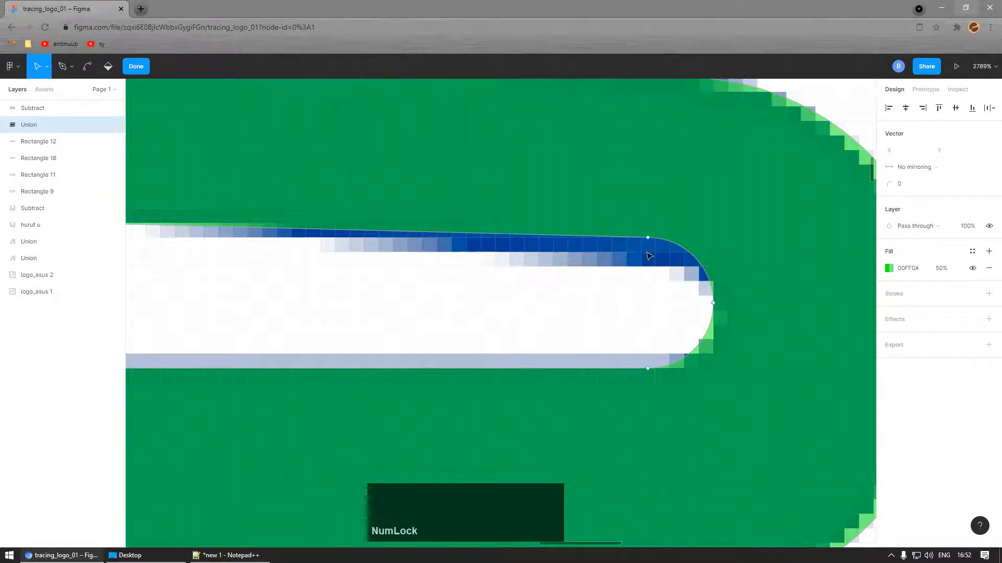
pyautogui.scroll(-5, 650, 256)
pyautogui.scroll(4, 443, 202)
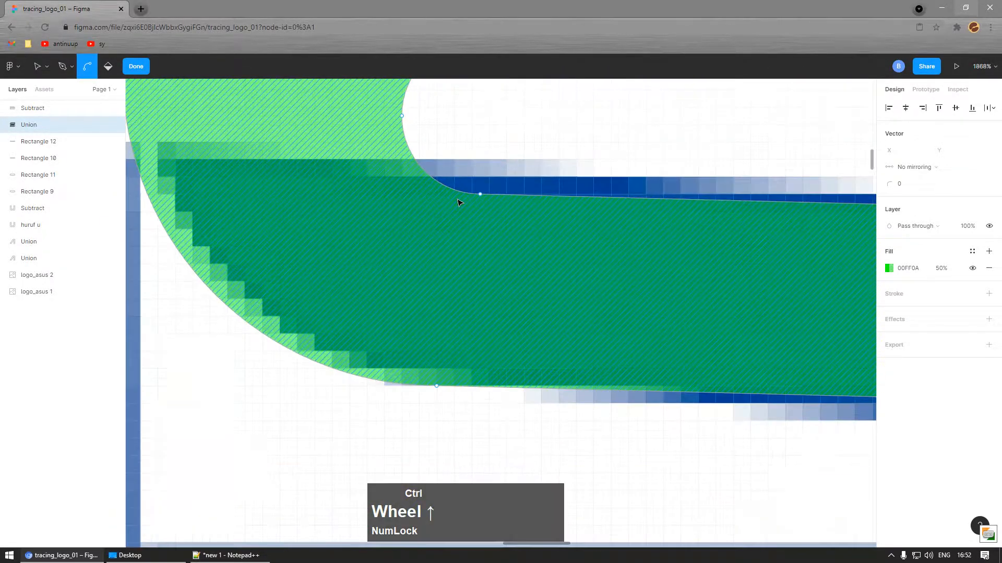
pyautogui.scroll(8, 462, 177)
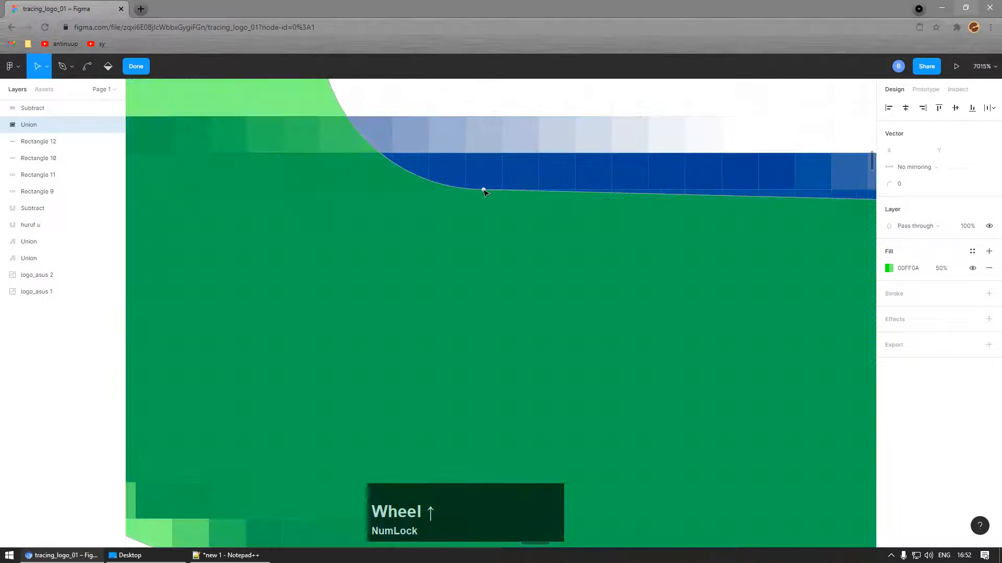
pyautogui.moveTo(484, 191); pyautogui.dragTo(508, 157)
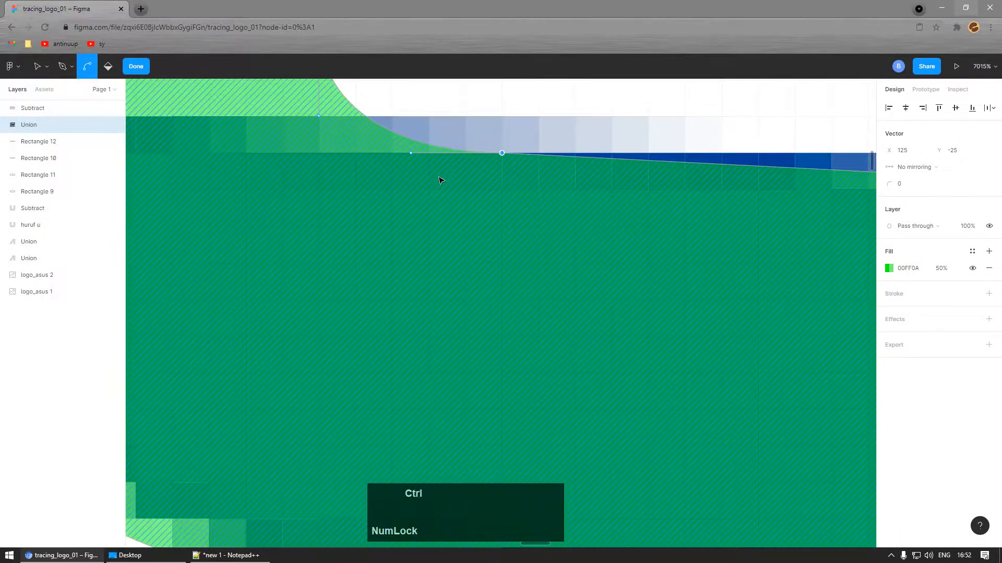
# Step: Move the upper point where the S's lower opening starts to curve to X 162, Y -10
pyautogui.scroll(-6, 437, 183)
pyautogui.scroll(-5, 547, 257)
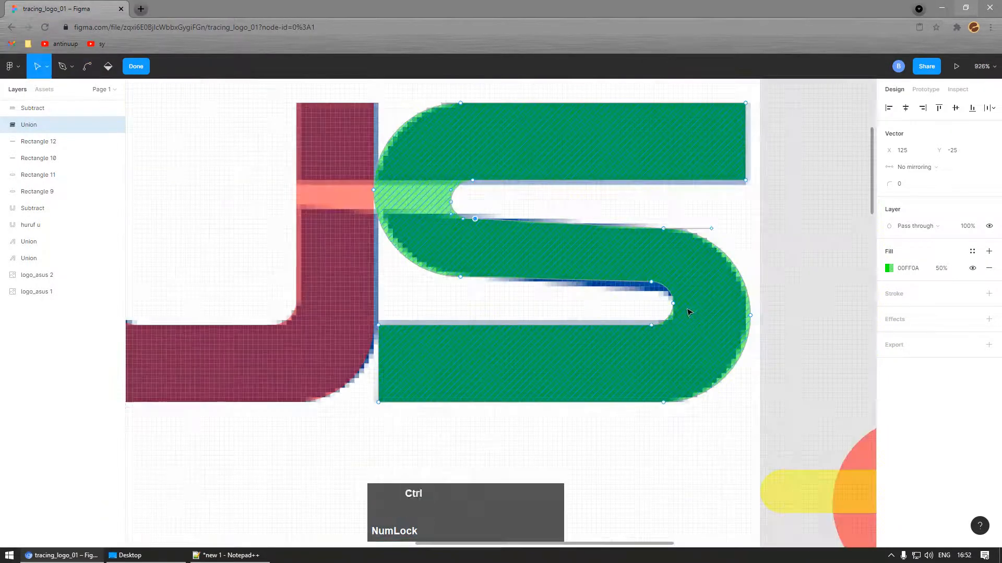
pyautogui.scroll(8, 646, 284)
pyautogui.moveTo(601, 236); pyautogui.dragTo(613, 274)
pyautogui.scroll(5, 620, 281)
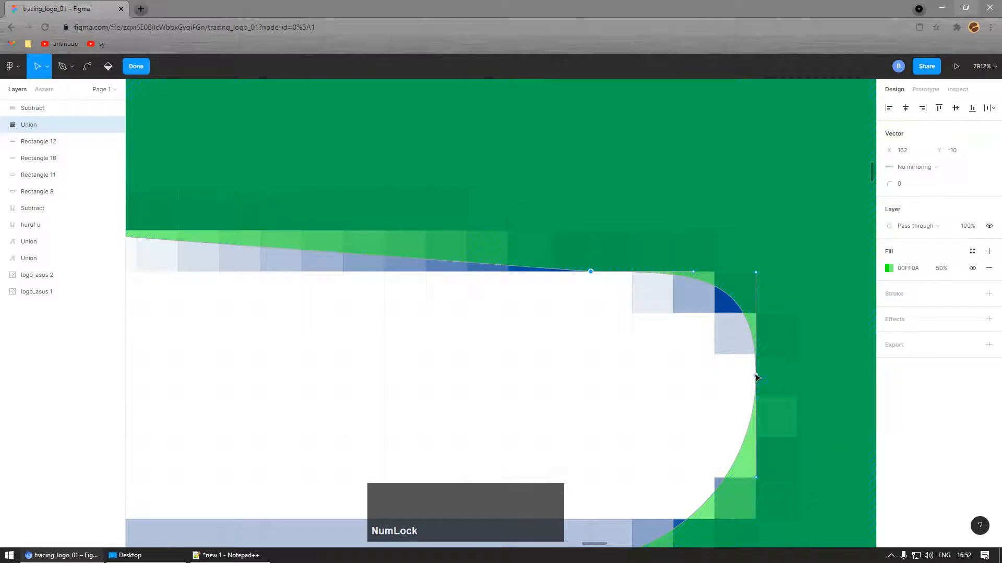
# Step: Move the lower opening's rounded-end point to X 166, Y -7, shorten its upper handle, and extend the neighbouring handle to X 165, Y -10
pyautogui.moveTo(759, 392); pyautogui.dragTo(758, 395)
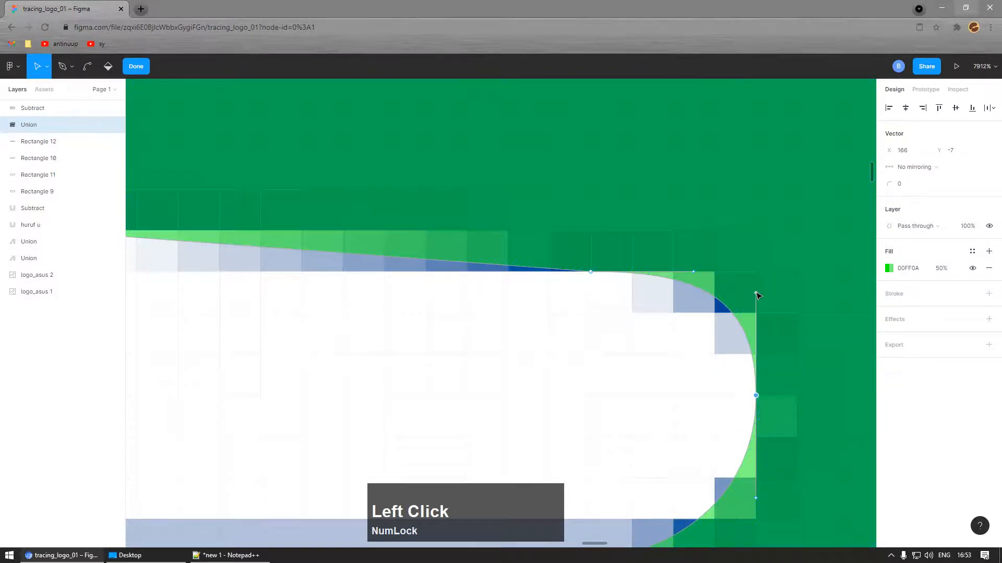
pyautogui.moveTo(756, 293); pyautogui.dragTo(756, 341)
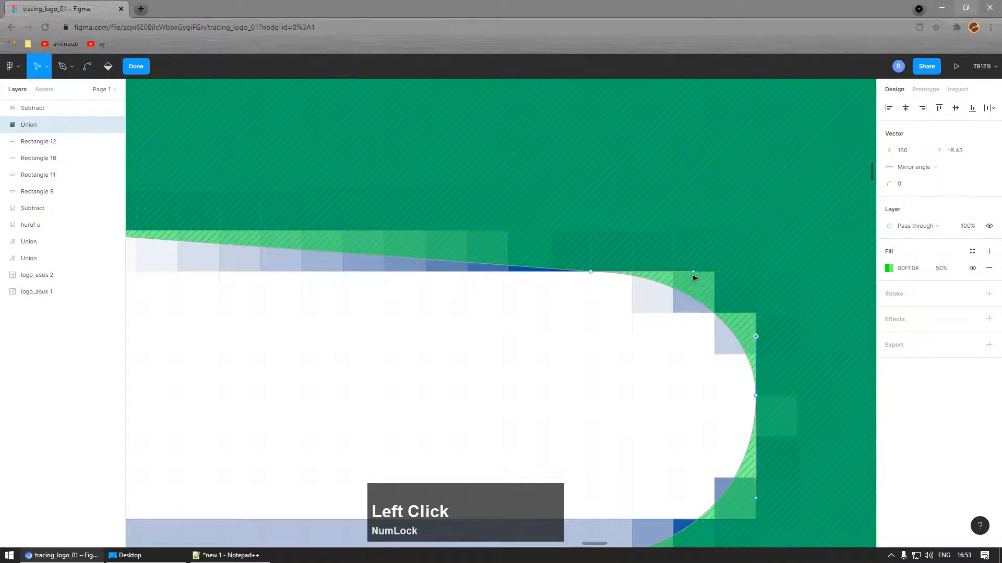
pyautogui.moveTo(681, 285); pyautogui.dragTo(713, 287)
pyautogui.press('ctrl')
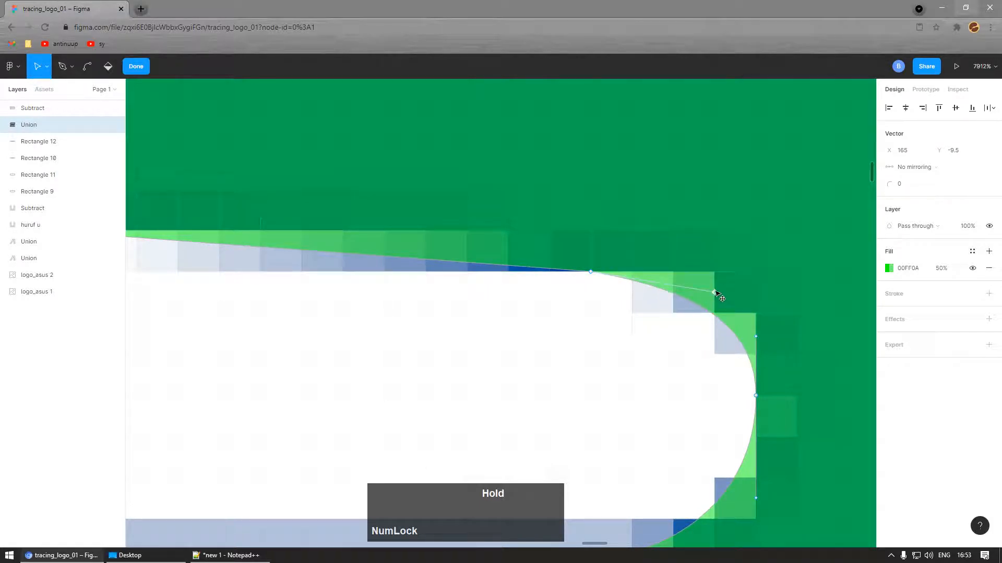
pyautogui.moveTo(713, 291)
pyautogui.mouseDown()
pyautogui.moveTo(674, 273)
pyautogui.moveTo(713, 272)
pyautogui.moveTo(713, 291)
pyautogui.moveTo(698, 292)
pyautogui.moveTo(700, 314)
pyautogui.moveTo(699, 298)
pyautogui.moveTo(715, 290)
pyautogui.mouseUp()
pyautogui.moveTo(720, 288); pyautogui.dragTo(722, 282)
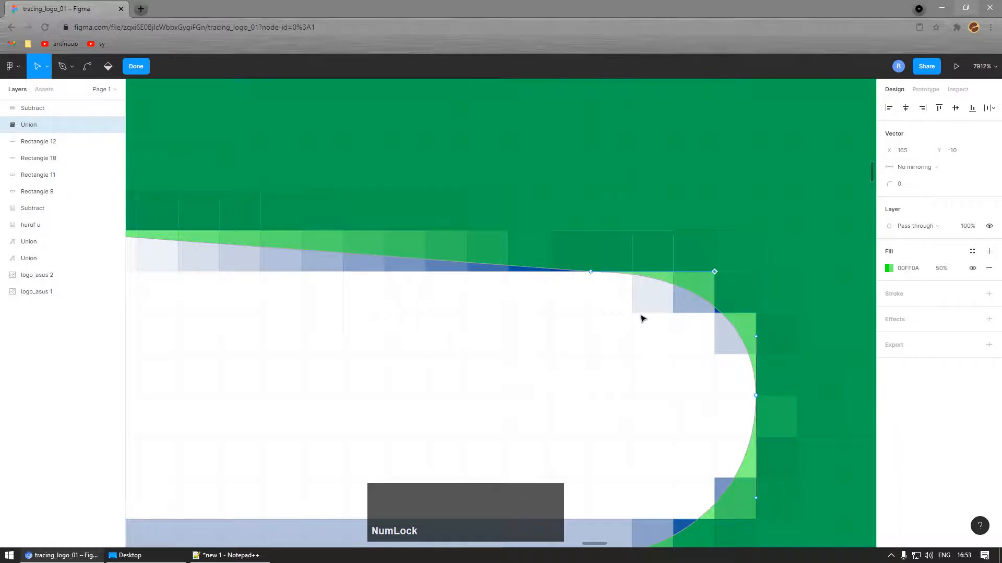
# Step: Shift the rounded-end point of the S's lower opening to X 166, Y -6.5 to even out the curve
pyautogui.keyDown('ctrl'); pyautogui.scroll(-5, 641, 318); pyautogui.keyUp('ctrl')
pyautogui.keyDown('ctrl'); pyautogui.scroll(4, 659, 358); pyautogui.keyUp('ctrl')
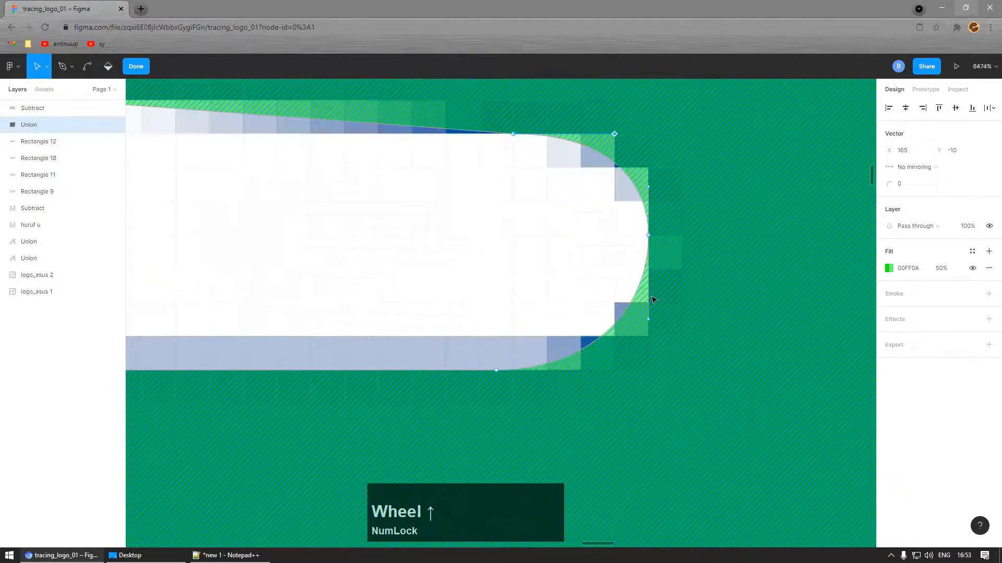
pyautogui.moveTo(651, 240); pyautogui.dragTo(650, 253)
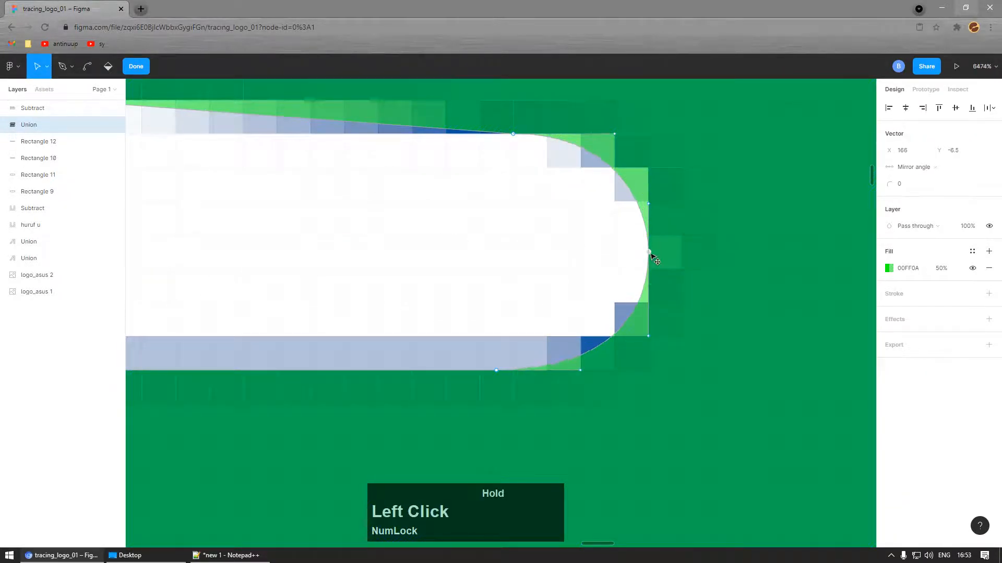
pyautogui.keyDown('ctrl'); pyautogui.scroll(-4, 643, 312); pyautogui.keyUp('ctrl')
pyautogui.keyDown('ctrl'); pyautogui.scroll(-2, 313, 183); pyautogui.keyUp('ctrl')
pyautogui.keyDown('ctrl'); pyautogui.scroll(5, 467, 197); pyautogui.keyUp('ctrl')
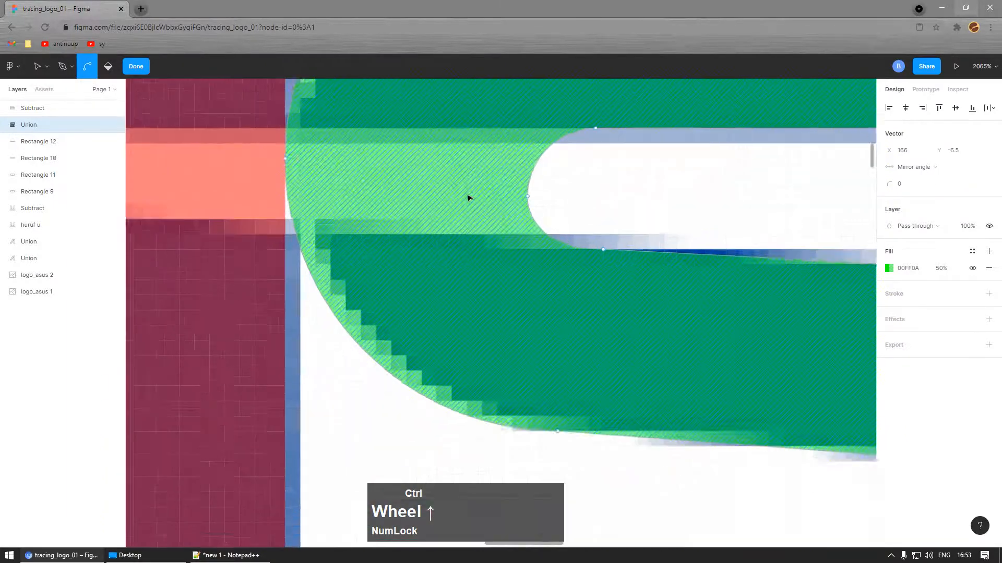
# Step: Move the curve handle at the end of the S's upper opening, beside the middle stroke, to X 122.5, Y -25.5
pyautogui.click(561, 187)
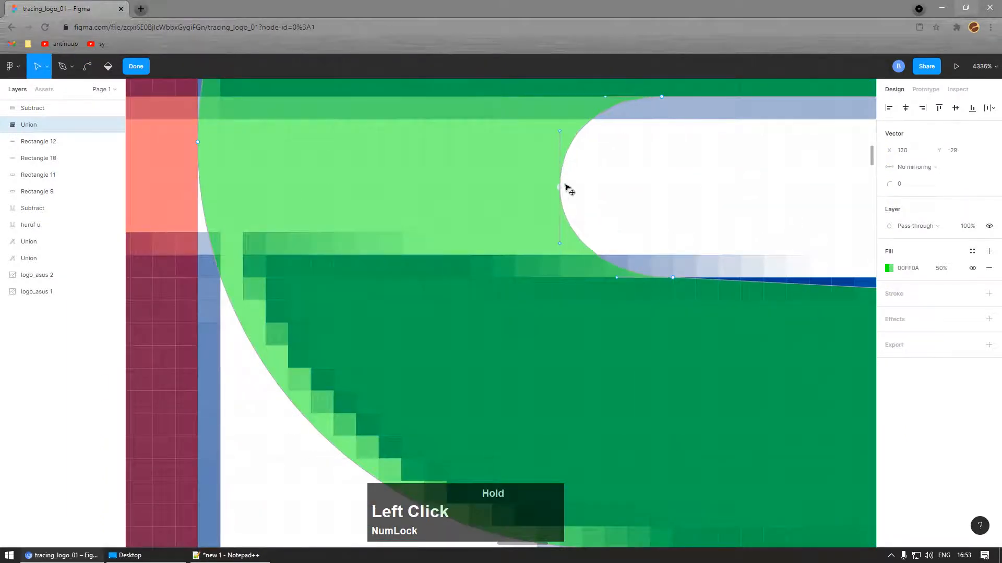
pyautogui.keyDown('ctrl'); pyautogui.scroll(-3, 634, 291); pyautogui.keyUp('ctrl')
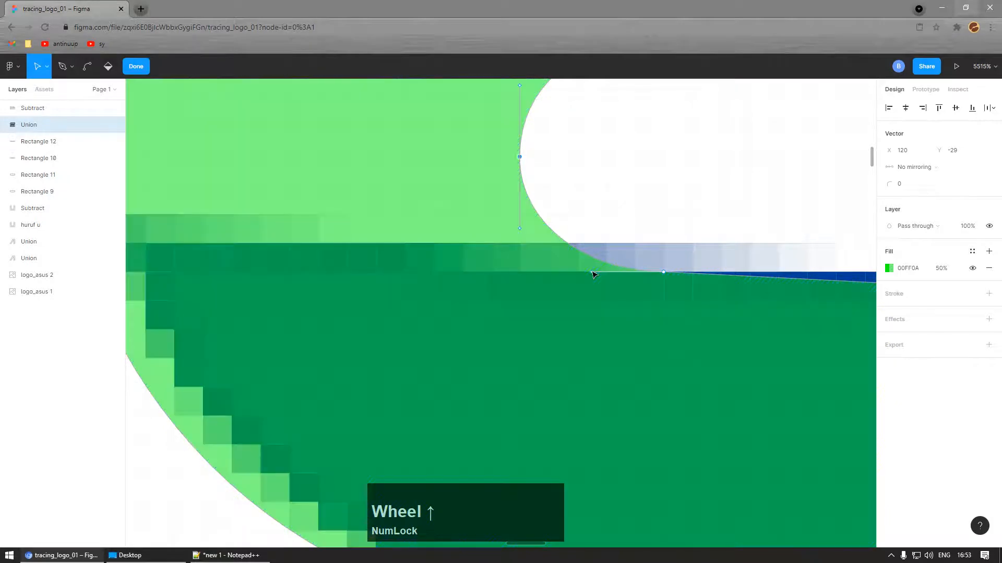
pyautogui.moveTo(594, 272); pyautogui.dragTo(599, 262)
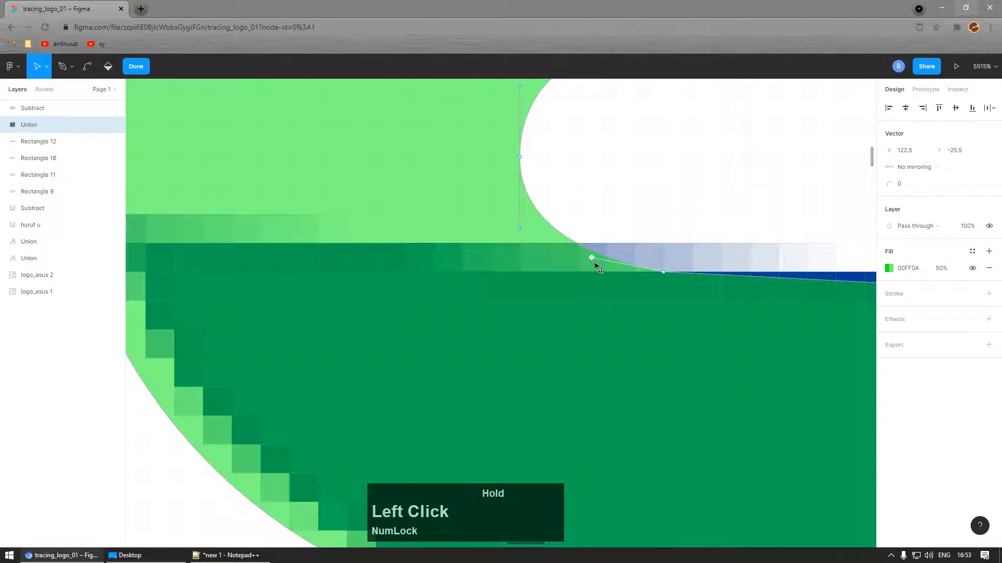
pyautogui.keyDown('ctrl'); pyautogui.scroll(-5, 581, 270); pyautogui.keyUp('ctrl')
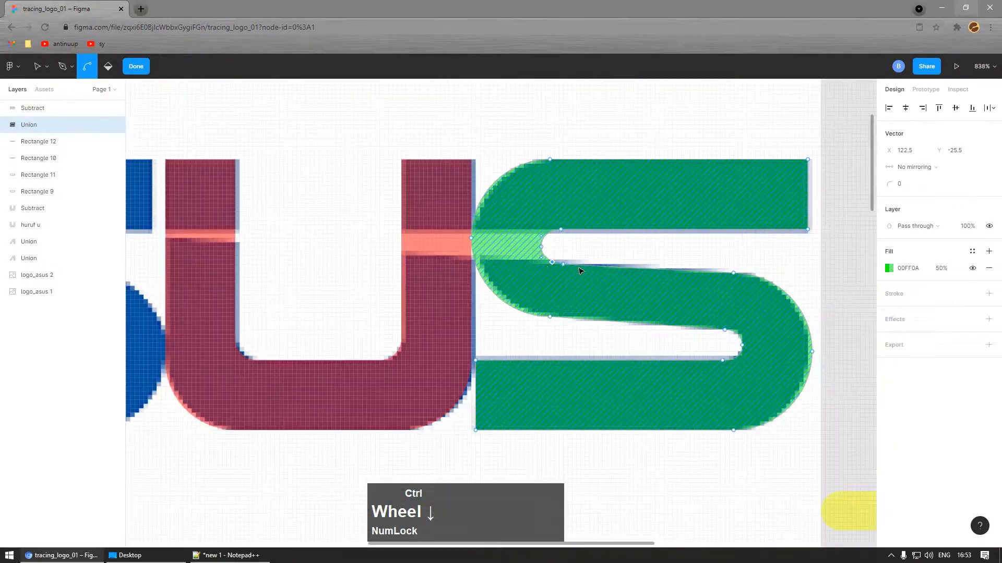
# Step: Angle the handle where the S's middle stroke enters the large outer curve down to X 174, Y -22
pyautogui.keyDown('ctrl'); pyautogui.scroll(5, 743, 284); pyautogui.keyUp('ctrl')
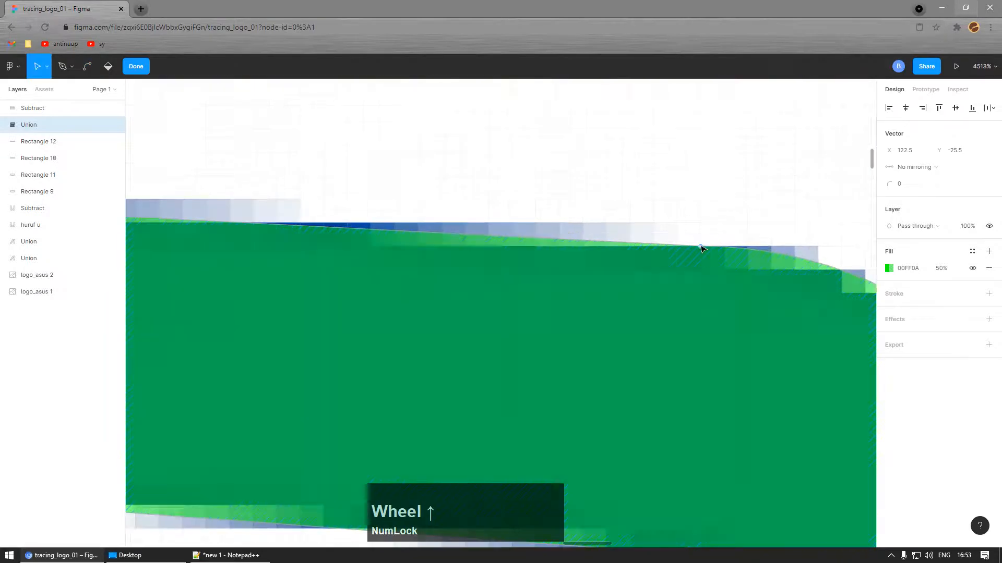
pyautogui.click(700, 247)
pyautogui.keyDown('ctrl'); pyautogui.scroll(-3, 603, 254); pyautogui.keyUp('ctrl')
pyautogui.keyDown('ctrl'); pyautogui.scroll(3, 737, 239); pyautogui.keyUp('ctrl')
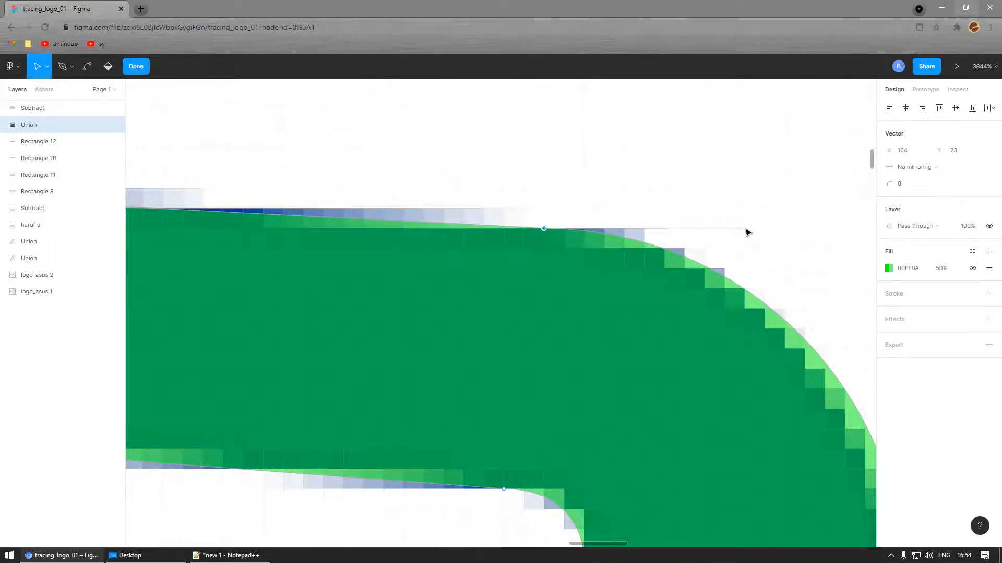
pyautogui.moveTo(746, 230); pyautogui.dragTo(747, 253)
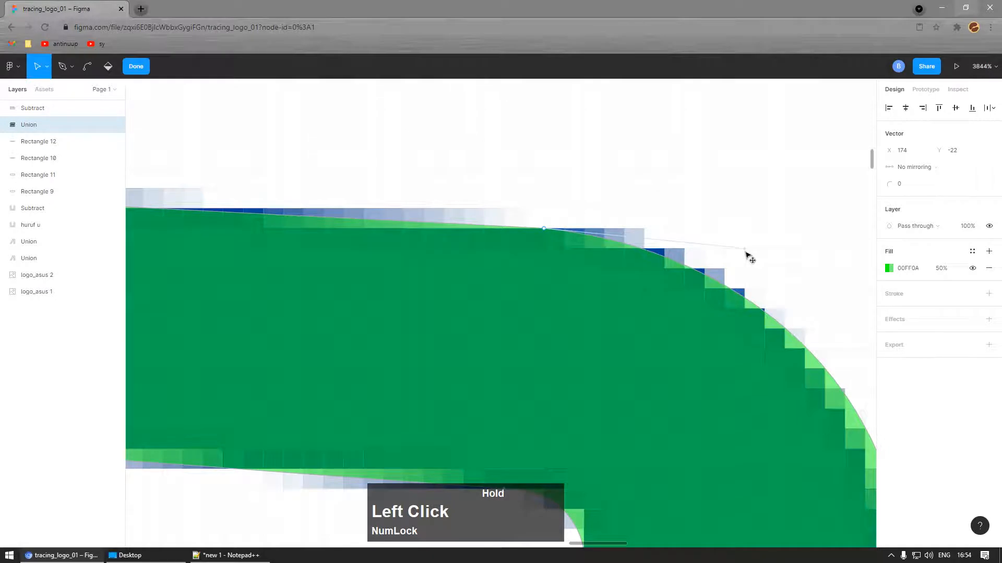
pyautogui.scroll(-5, 699, 290)
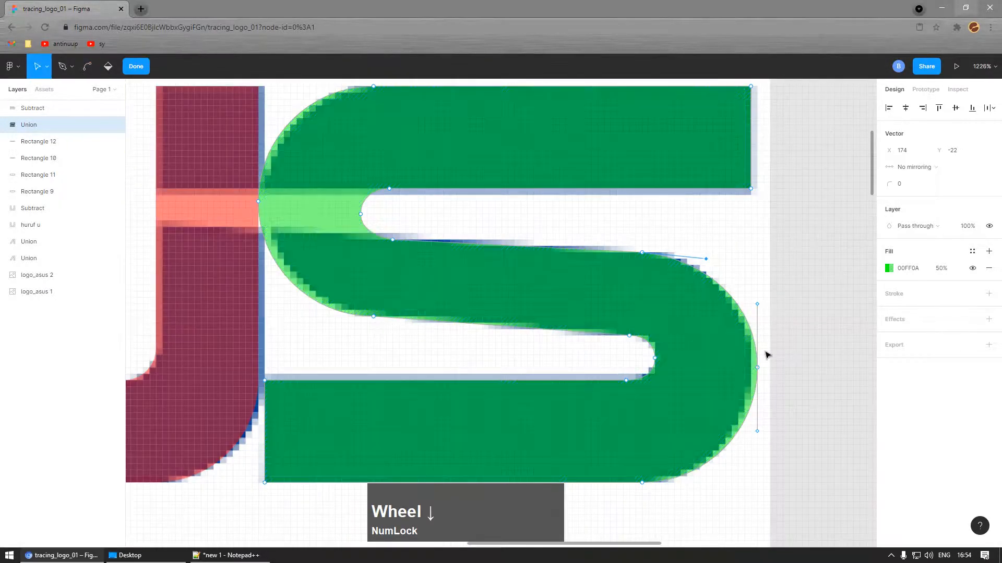
# Step: Move the outermost point of the S's upper bowl, next to the U, to X 105, Y -31
pyautogui.scroll(-2, 548, 331)
pyautogui.scroll(4, 271, 308)
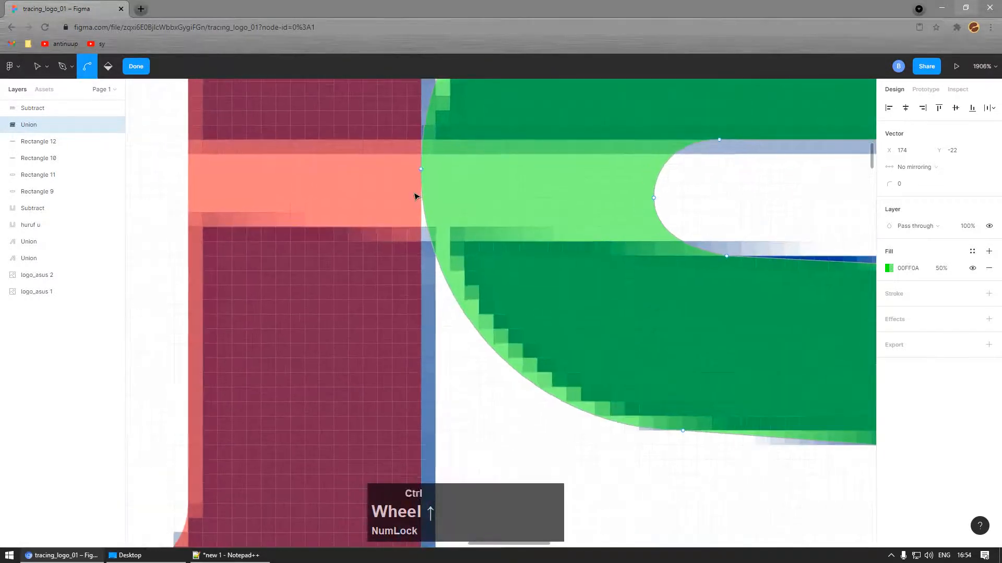
pyautogui.moveTo(422, 170); pyautogui.dragTo(439, 172)
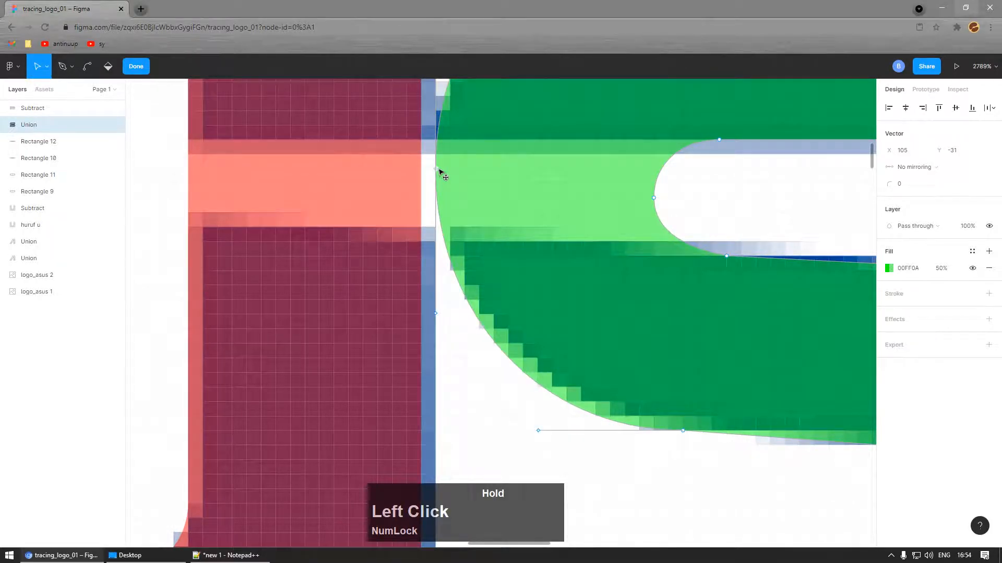
pyautogui.scroll(-3, 519, 272)
pyautogui.scroll(3, 543, 313)
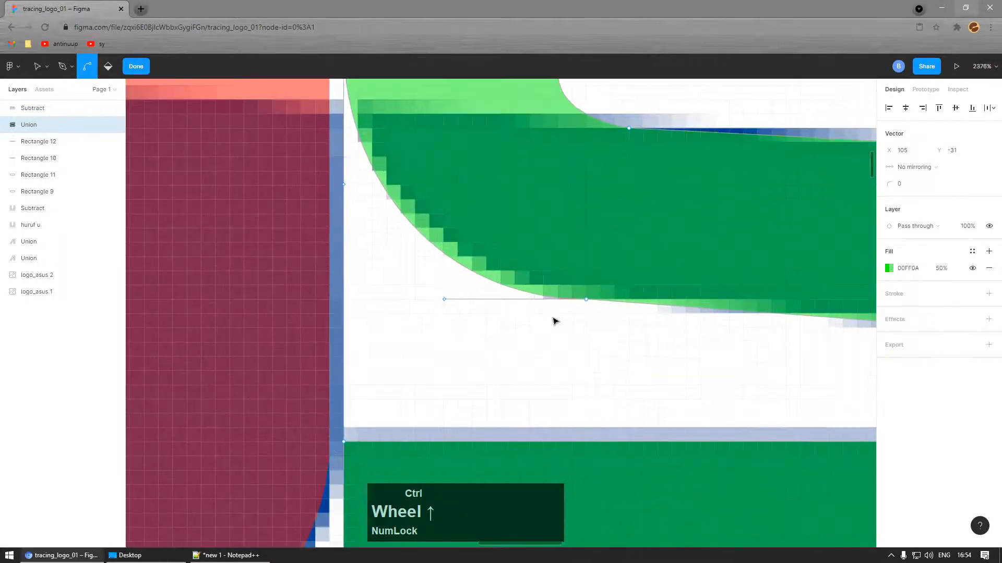
# Step: Move the handle where the upper bowl's outer curve meets the underside of the middle stroke to X 112, Y -14
pyautogui.click(135, 66)
pyautogui.keyDown('ctrl'); pyautogui.scroll(2, 595, 309); pyautogui.keyUp('ctrl')
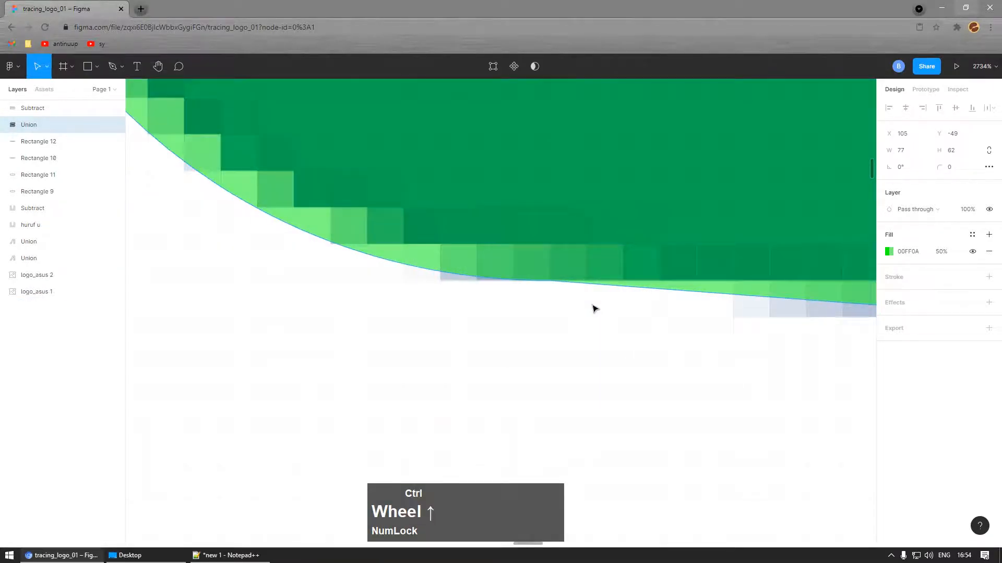
pyautogui.doubleClick(553, 262)
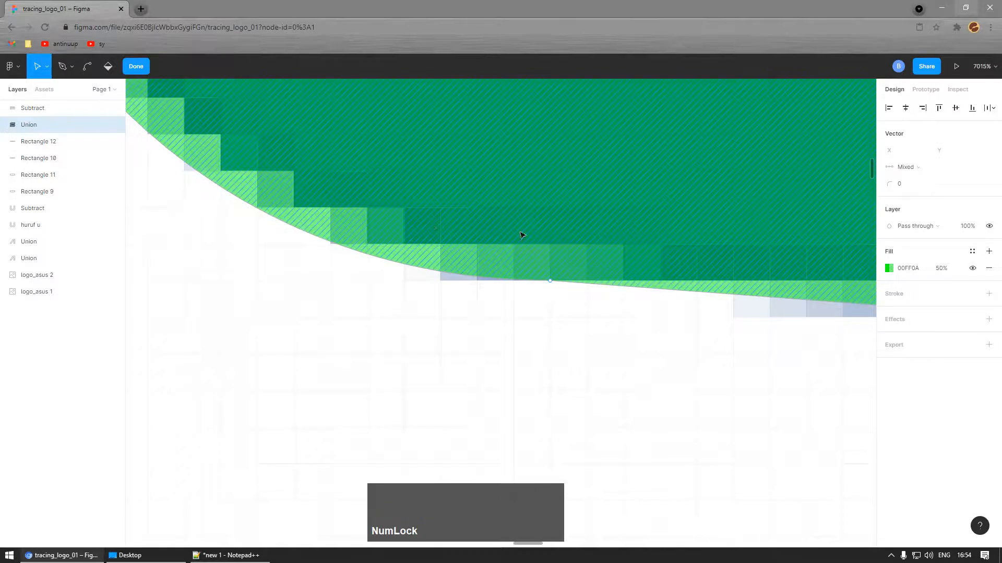
pyautogui.click(136, 66)
pyautogui.scroll(-3, 537, 200)
pyautogui.doubleClick(538, 201)
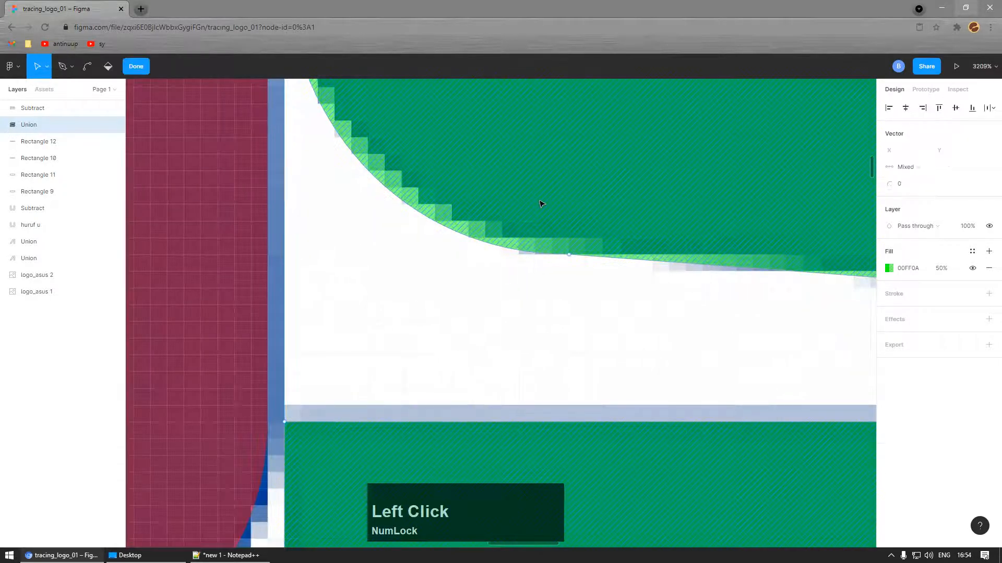
pyautogui.moveTo(525, 245); pyautogui.dragTo(590, 291)
pyautogui.moveTo(403, 255); pyautogui.dragTo(405, 238)
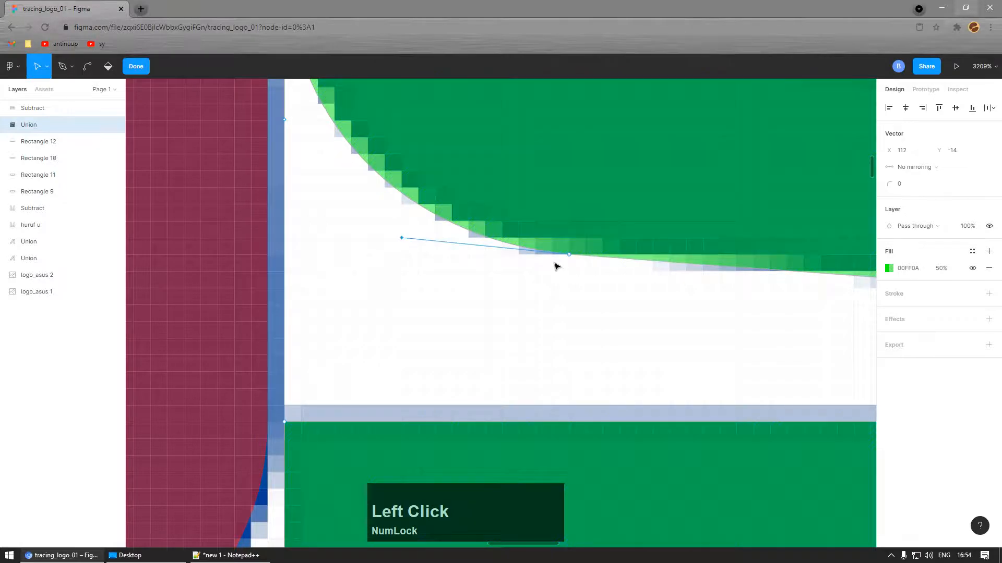
pyautogui.click(141, 70)
# Step: Examine the reshaped final S outline and compare it with the neighbouring U and the reference image
pyautogui.scroll(-4, 590, 292)
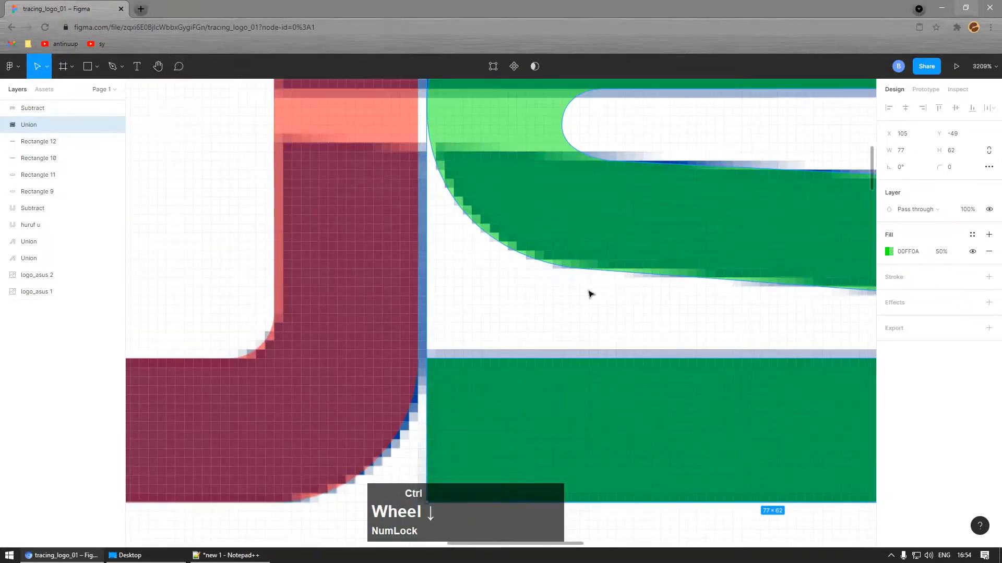
pyautogui.scroll(2, 841, 297)
pyautogui.doubleClick(789, 299)
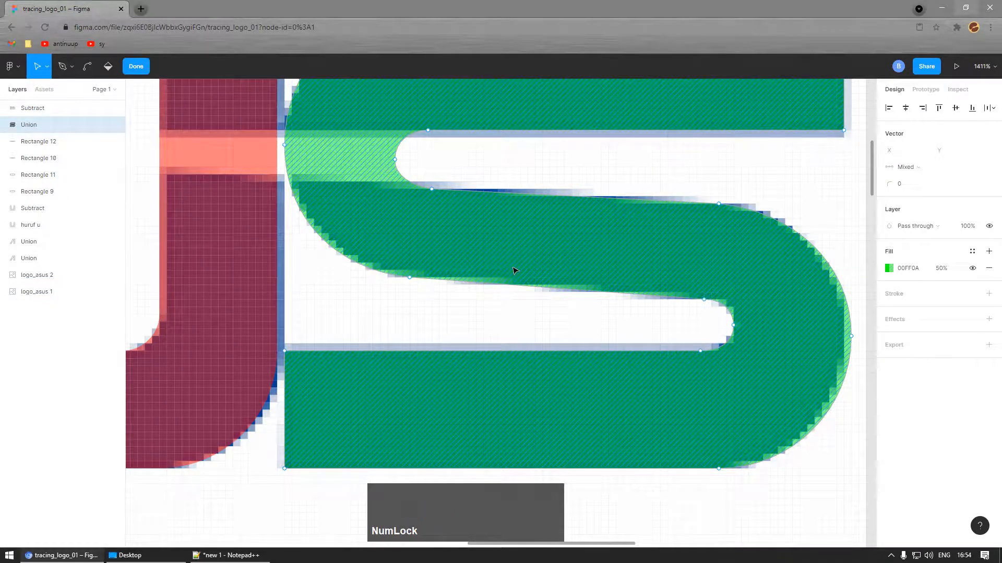
pyautogui.scroll(-2, 514, 270)
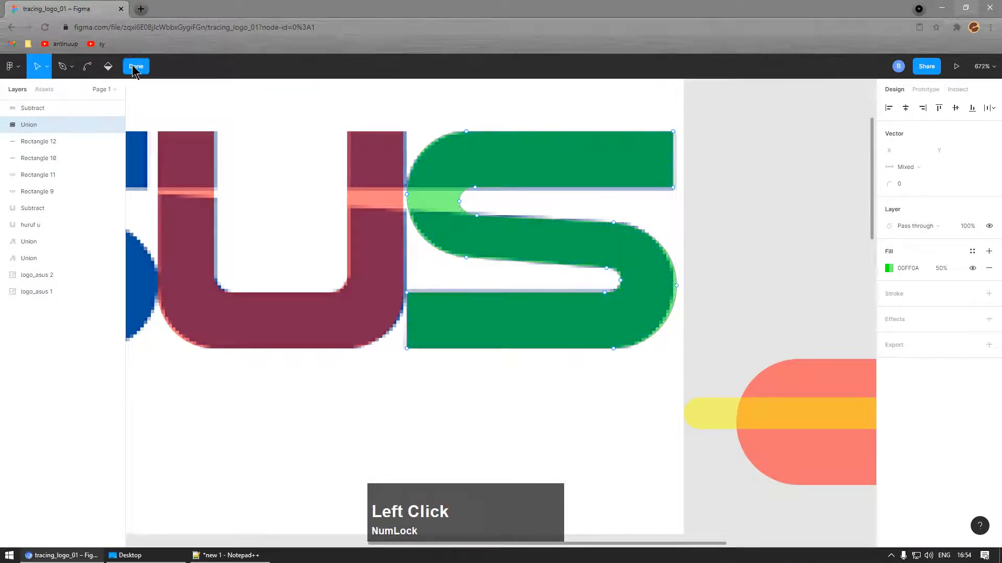
pyautogui.click(135, 68)
pyautogui.scroll(-5, 461, 264)
pyautogui.click(326, 340)
pyautogui.scroll(3, 554, 259)
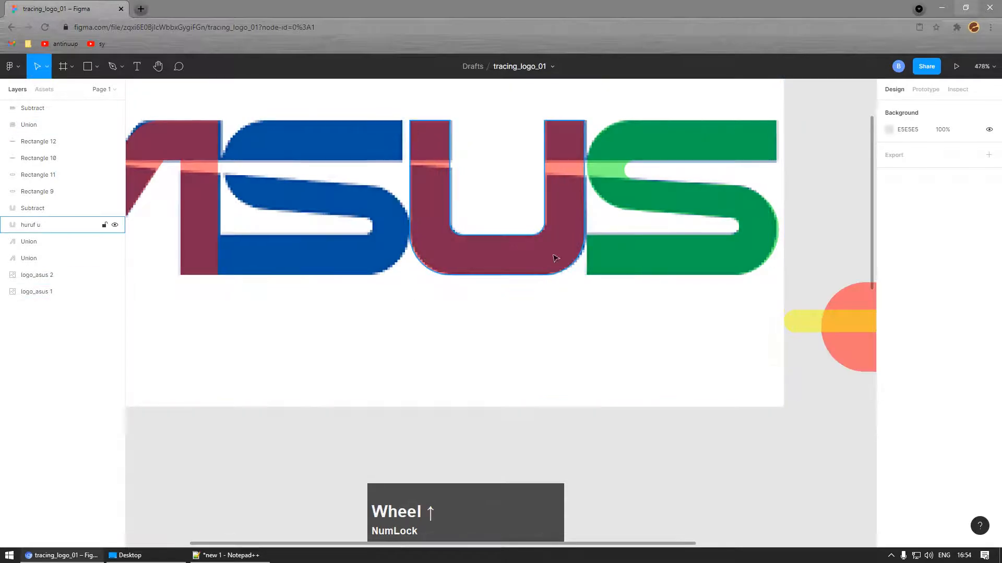
pyautogui.click(634, 250)
pyautogui.click(536, 251)
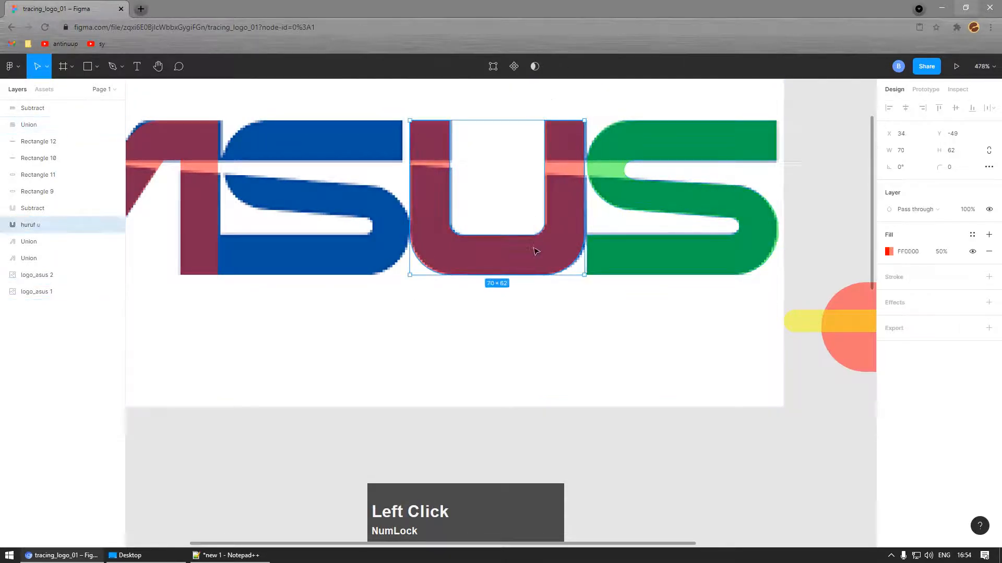
# Step: Rename the final S's Union layer as "s 2"
pyautogui.click(675, 201)
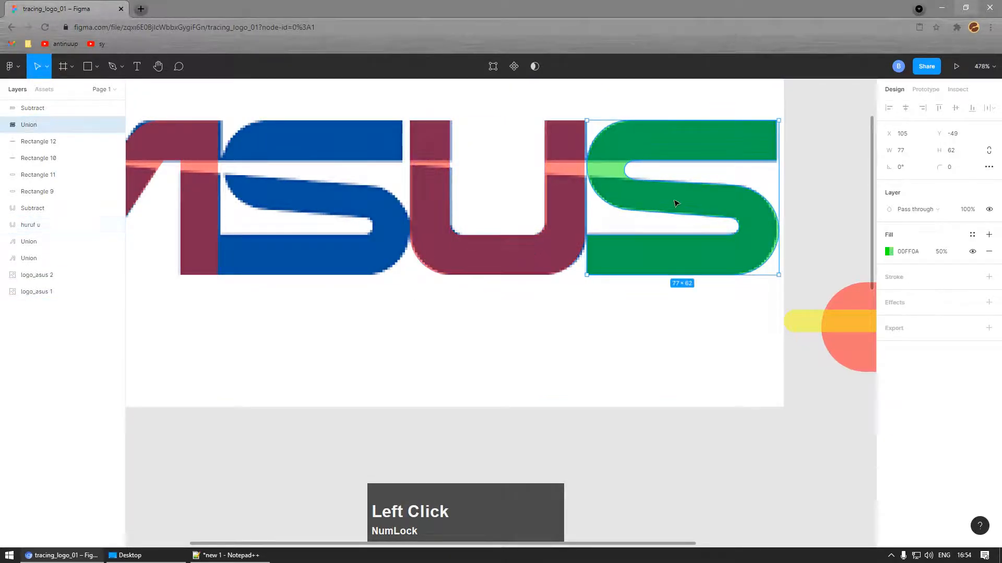
pyautogui.doubleClick(35, 126)
pyautogui.write('s 2')
pyautogui.press('Return')
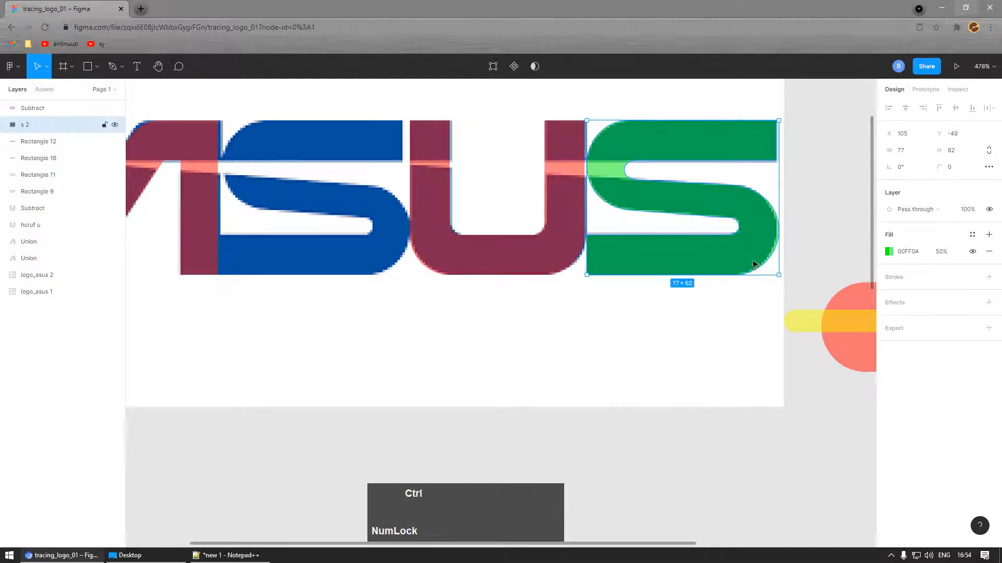
# Step: Duplicate the traced S and place the copy over the logo's first S at X -43, Y -49
pyautogui.hotkey('ctrl', 'd')
pyautogui.moveTo(738, 230); pyautogui.dragTo(391, 226)
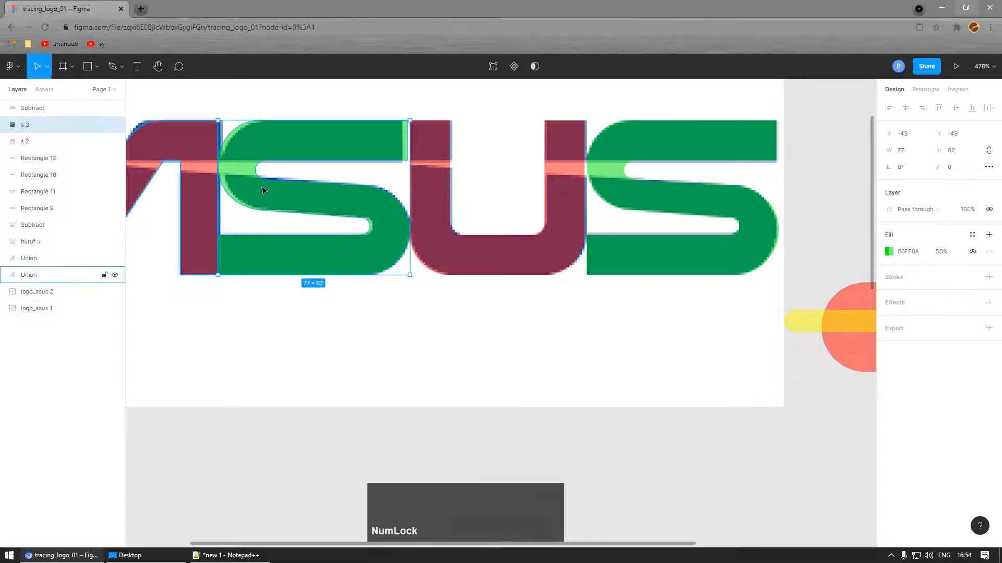
pyautogui.click(411, 420)
pyautogui.click(638, 259)
pyautogui.click(353, 261)
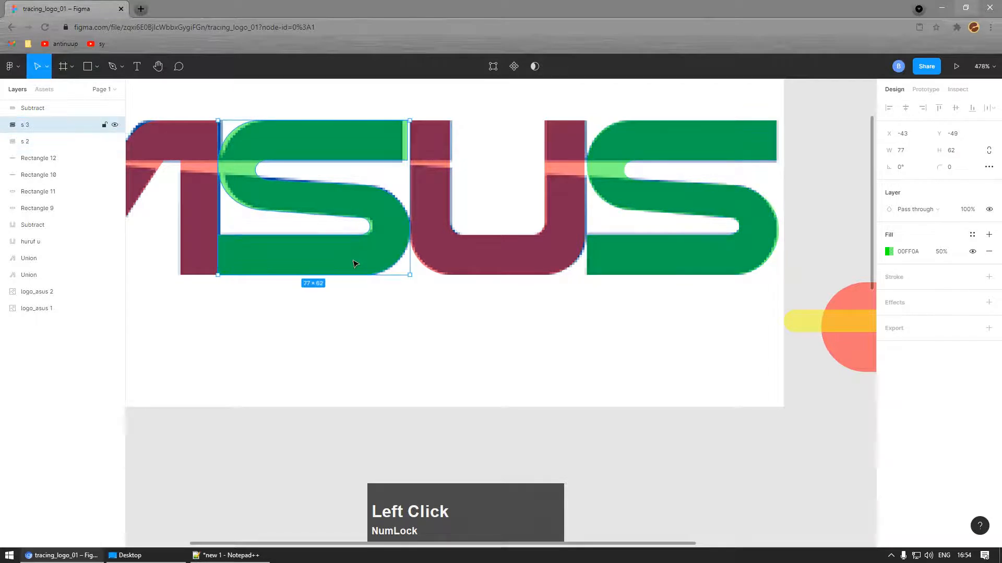
# Step: Rename the duplicated S's layer as "s 1"
pyautogui.doubleClick(27, 128)
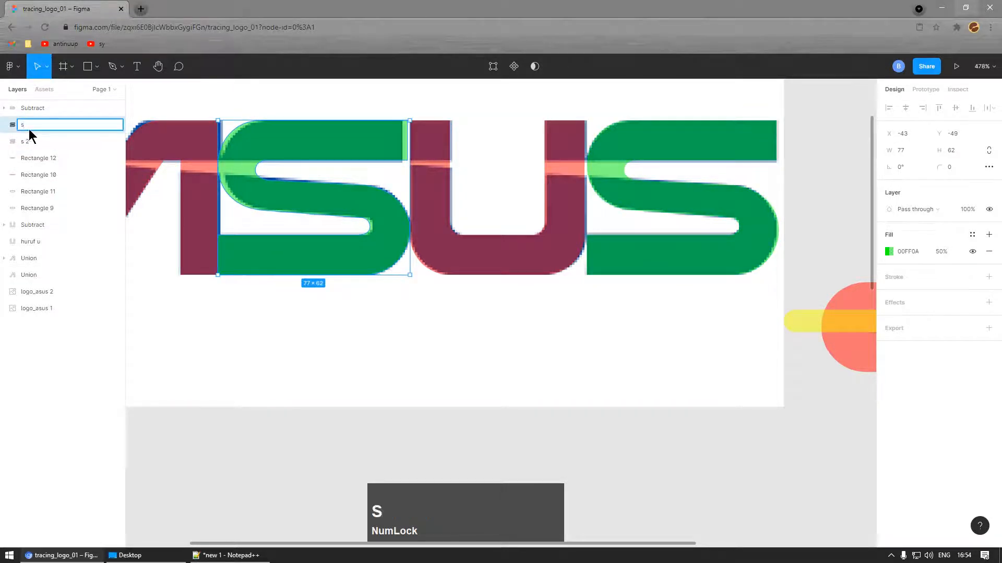
pyautogui.write('s 1')
pyautogui.press('Return')
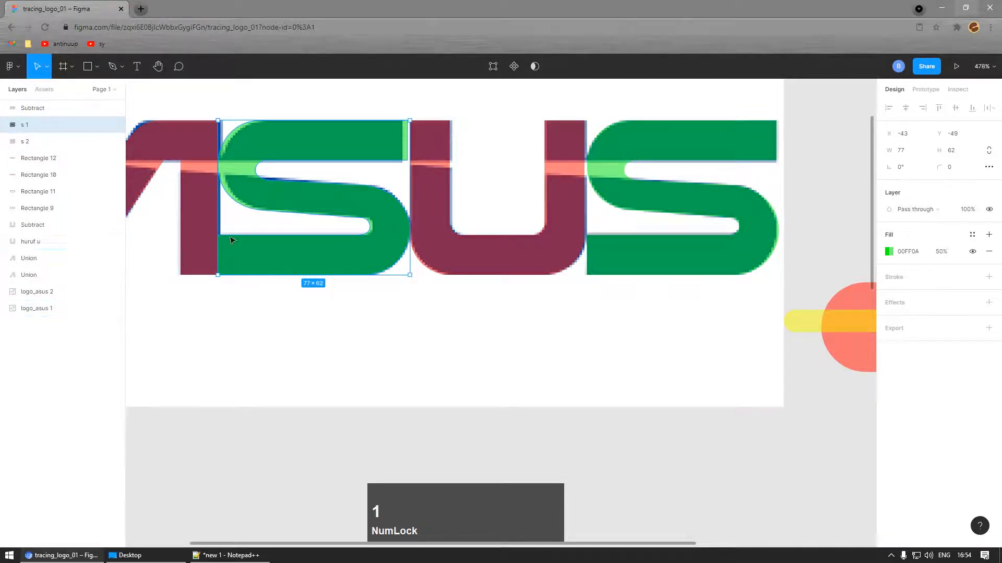
# Step: Rename the traced A's Union layer as "a"
pyautogui.click(205, 230)
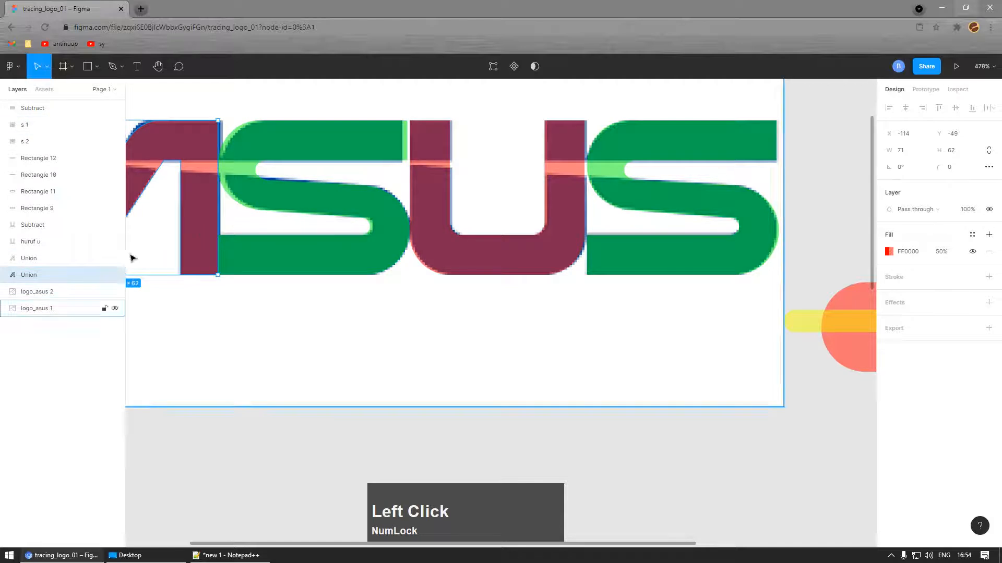
pyautogui.doubleClick(27, 276)
pyautogui.write('a')
pyautogui.press('Return')
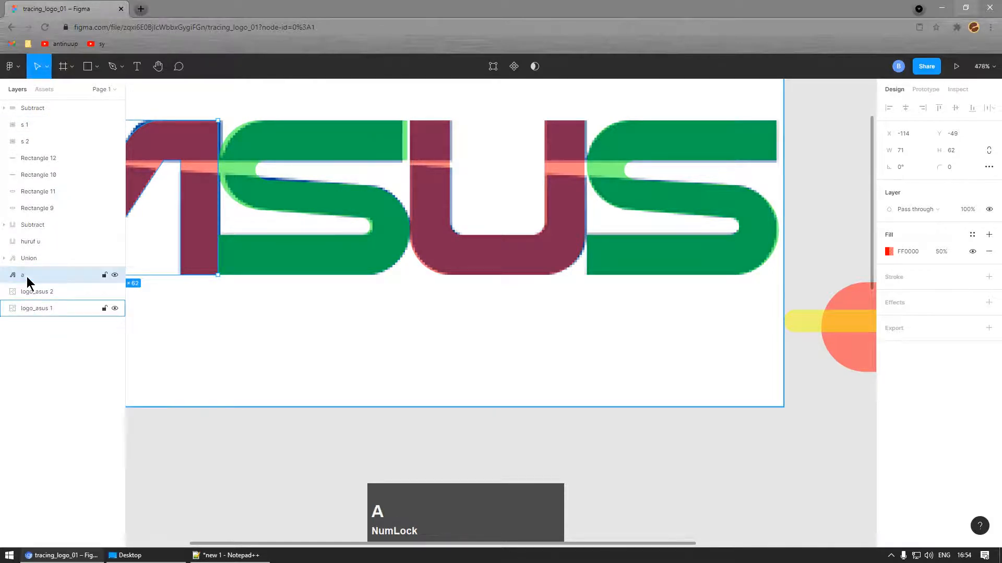
# Step: Delete the lower backup copy of the logo together with its traced shapes and rounded rectangles
pyautogui.keyDown('ctrl'); pyautogui.scroll(-3, 277, 316); pyautogui.keyUp('ctrl')
pyautogui.click(249, 374)
pyautogui.keyDown('ctrl'); pyautogui.scroll(-4, 371, 418); pyautogui.keyUp('ctrl')
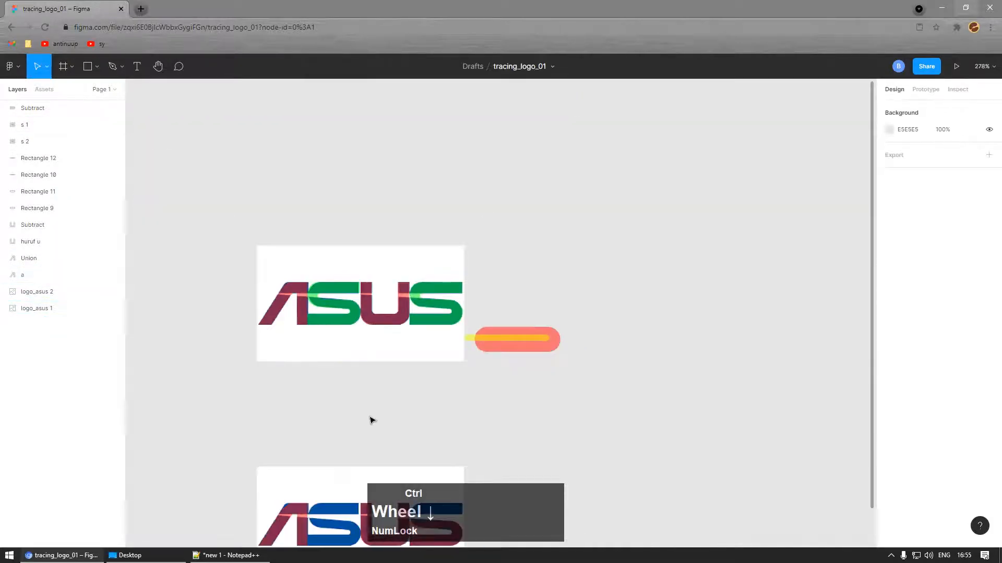
pyautogui.scroll(-5, 486, 409)
pyautogui.scroll(1, 553, 303)
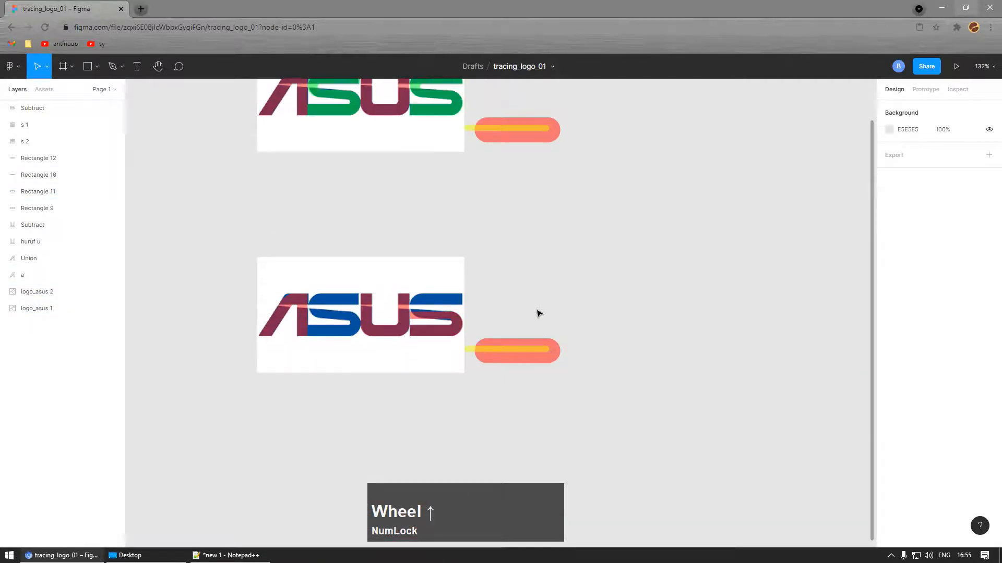
pyautogui.moveTo(225, 242); pyautogui.dragTo(616, 420)
pyautogui.press('Delete')
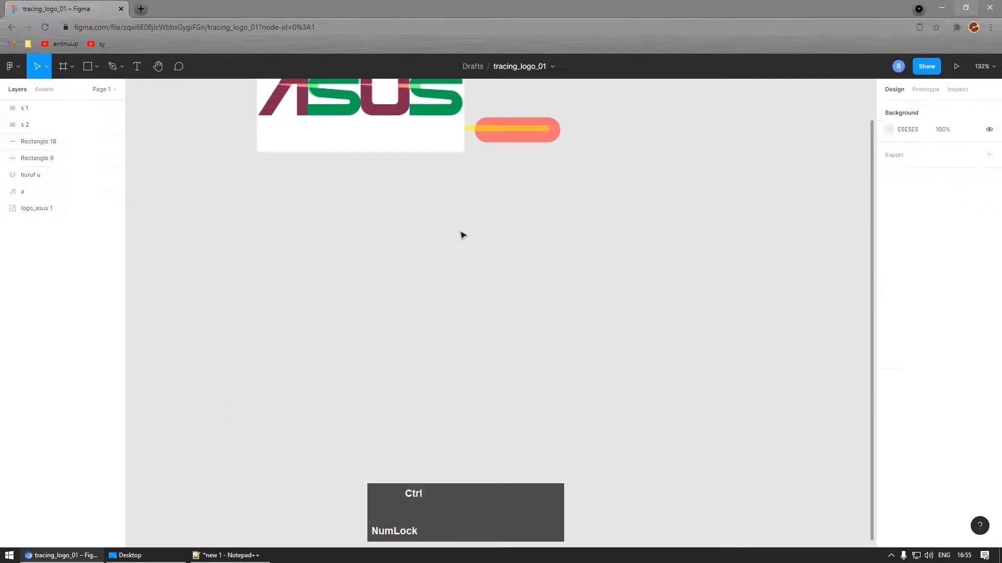
# Step: Delete the leftover red and yellow rounded rectangles beside the remaining logo
pyautogui.keyDown('ctrl'); pyautogui.scroll(-2, 485, 141); pyautogui.keyUp('ctrl')
pyautogui.keyDown('ctrl'); pyautogui.scroll(3, 560, 168); pyautogui.keyUp('ctrl')
pyautogui.moveTo(569, 155); pyautogui.dragTo(429, 241)
pyautogui.press('Delete')
# Step: Examine how closely the traced A and first S match the reference image's edges
pyautogui.keyDown('ctrl'); pyautogui.scroll(10, 230, 141); pyautogui.keyUp('ctrl')
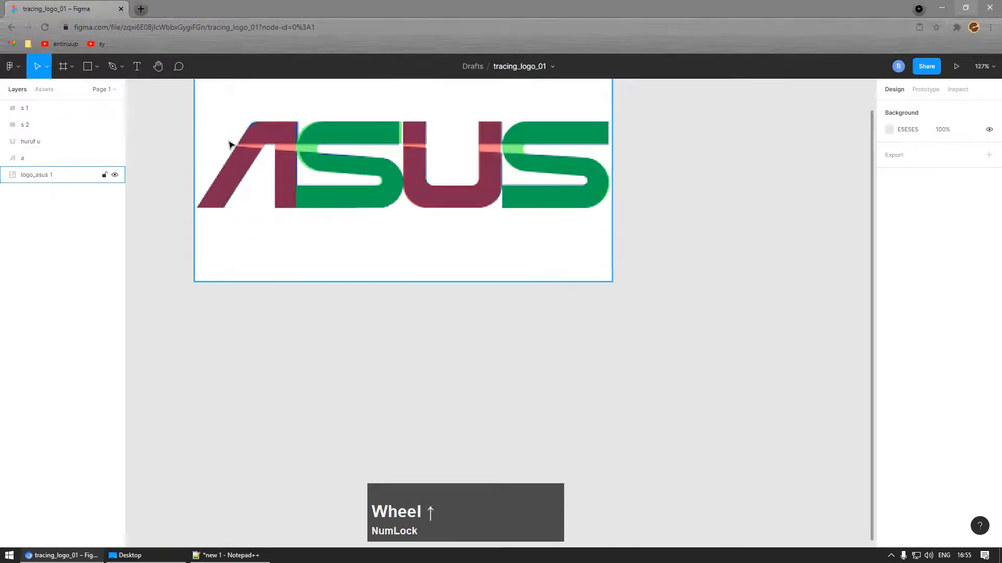
pyautogui.scroll(-1, 256, 140)
pyautogui.keyDown('ctrl'); pyautogui.scroll(-2, 251, 120); pyautogui.keyUp('ctrl')
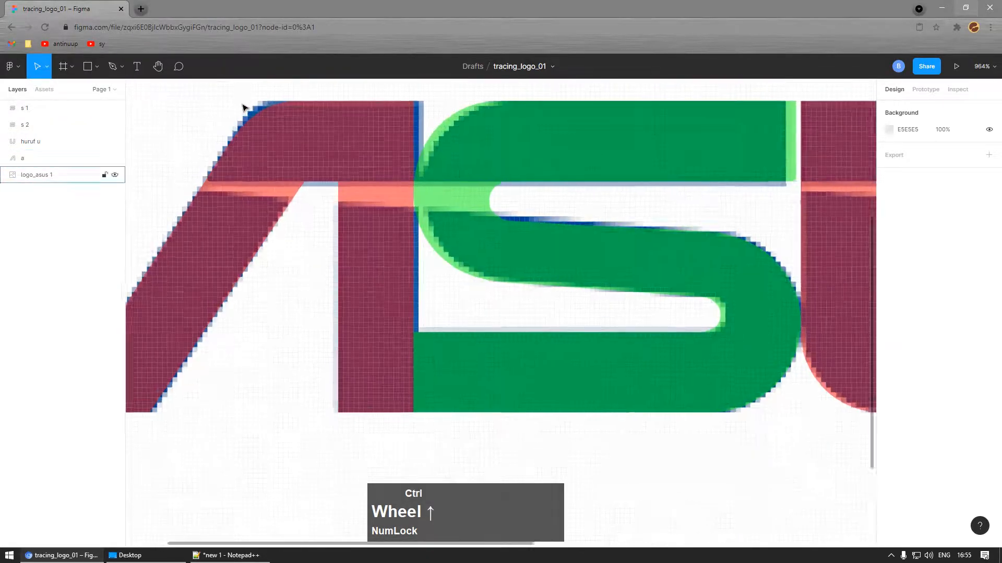
pyautogui.keyDown('ctrl'); pyautogui.scroll(2, 246, 105); pyautogui.keyUp('ctrl')
pyautogui.keyDown('ctrl'); pyautogui.scroll(-3, 277, 178); pyautogui.keyUp('ctrl')
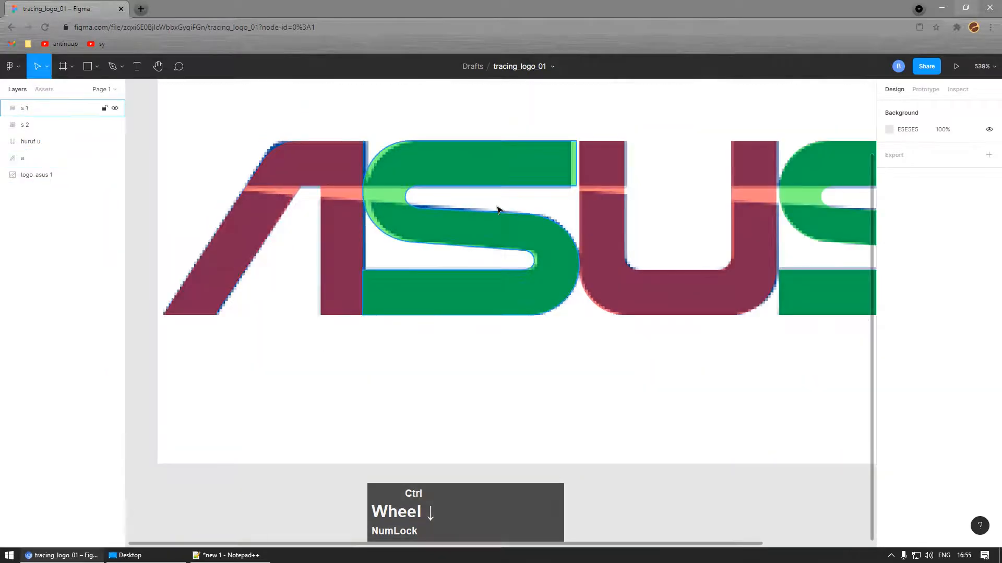
pyautogui.keyDown('ctrl'); pyautogui.scroll(3, 484, 178); pyautogui.keyUp('ctrl')
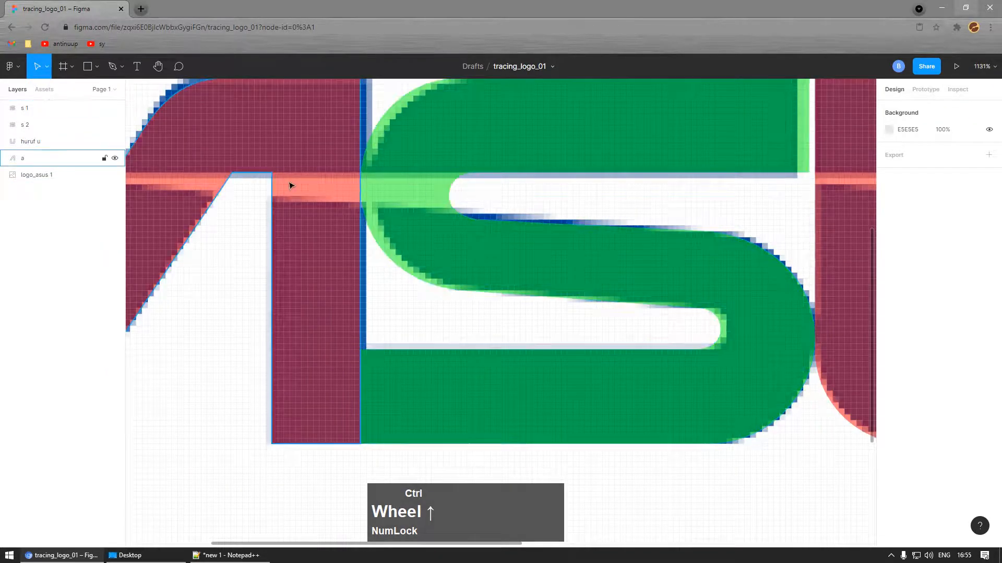
# Step: Duplicate the reference image together with its traced letters and place the copy below the original as a backup
pyautogui.keyDown('ctrl'); pyautogui.scroll(-9, 490, 187); pyautogui.keyUp('ctrl')
pyautogui.click(391, 308)
pyautogui.moveTo(333, 338); pyautogui.dragTo(742, 102)
pyautogui.hotkey('ctrl', 'd')
pyautogui.moveTo(522, 227); pyautogui.dragTo(541, 396)
pyautogui.click(539, 308)
# Step: Draw a 16 × 8 rectangle in the first S's upper gap and stretch its left corners past the A's slanted stroke as a thin wedge
pyautogui.keyDown('ctrl'); pyautogui.scroll(9, 463, 175); pyautogui.keyUp('ctrl')
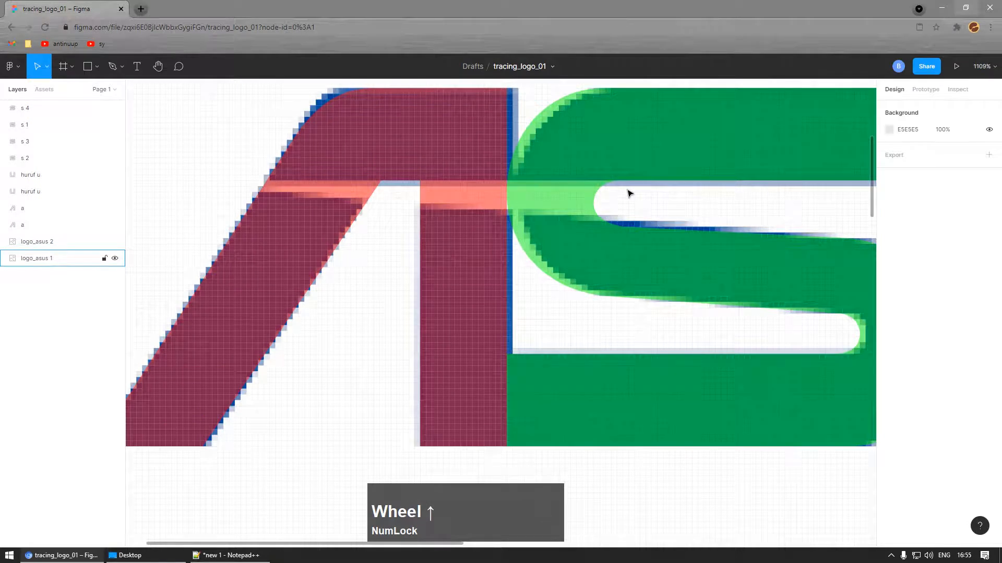
pyautogui.press('r')
pyautogui.moveTo(640, 181); pyautogui.dragTo(733, 227)
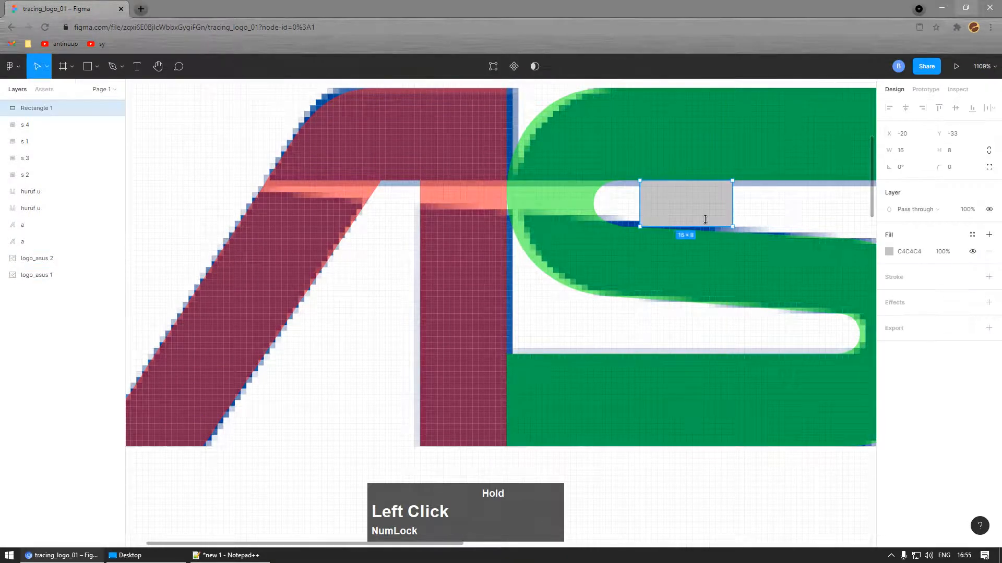
pyautogui.doubleClick(670, 210)
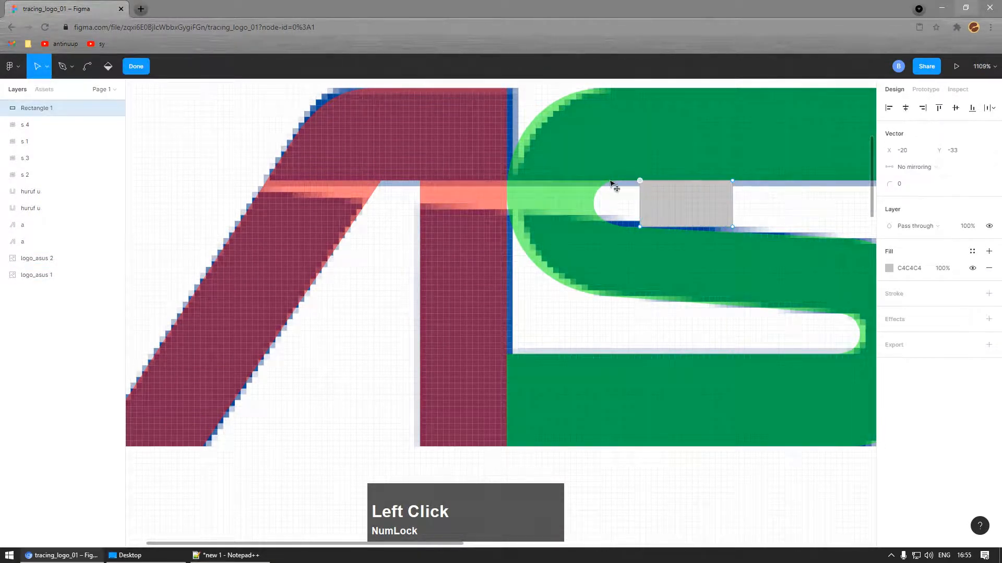
pyautogui.moveTo(611, 182); pyautogui.dragTo(251, 185)
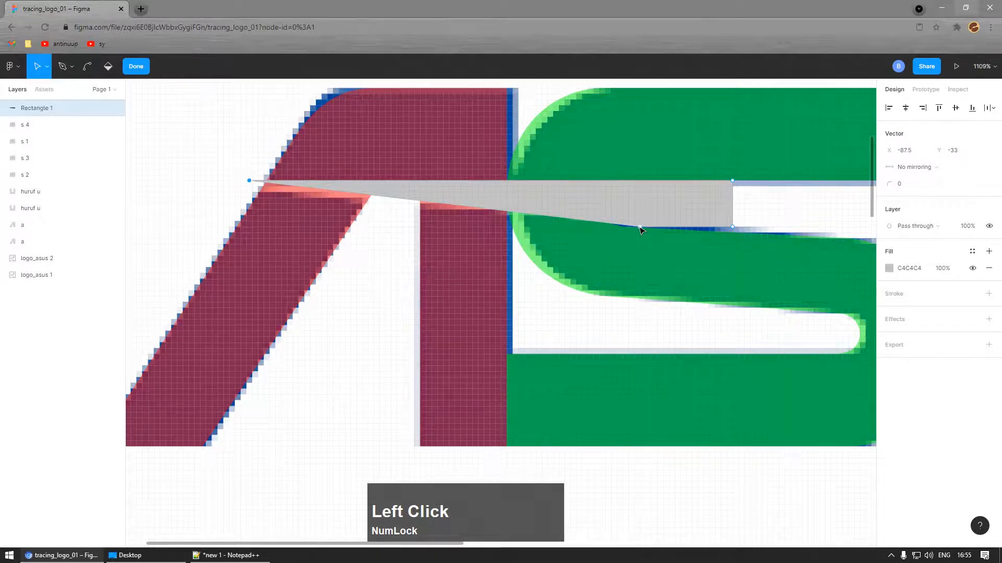
pyautogui.moveTo(641, 230); pyautogui.dragTo(255, 195)
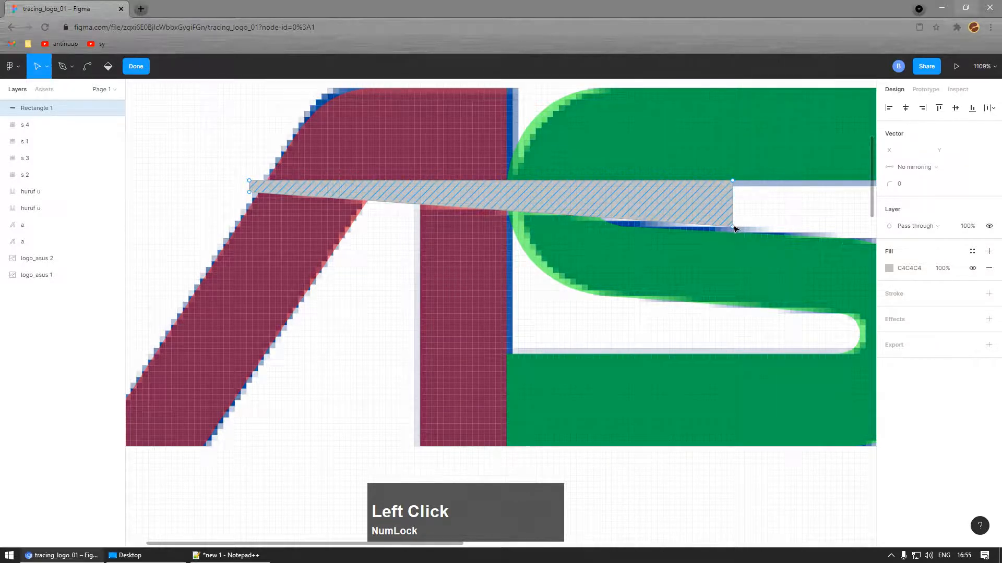
# Step: Lower the wedge's bottom-right corner onto the upper edge of the first S's diagonal, at X -4, Y -24
pyautogui.moveTo(731, 224); pyautogui.dragTo(735, 237)
pyautogui.hotkey('ctrl', 'z')
pyautogui.keyDown('ctrl'); pyautogui.scroll(-3, 530, 252); pyautogui.keyUp('ctrl')
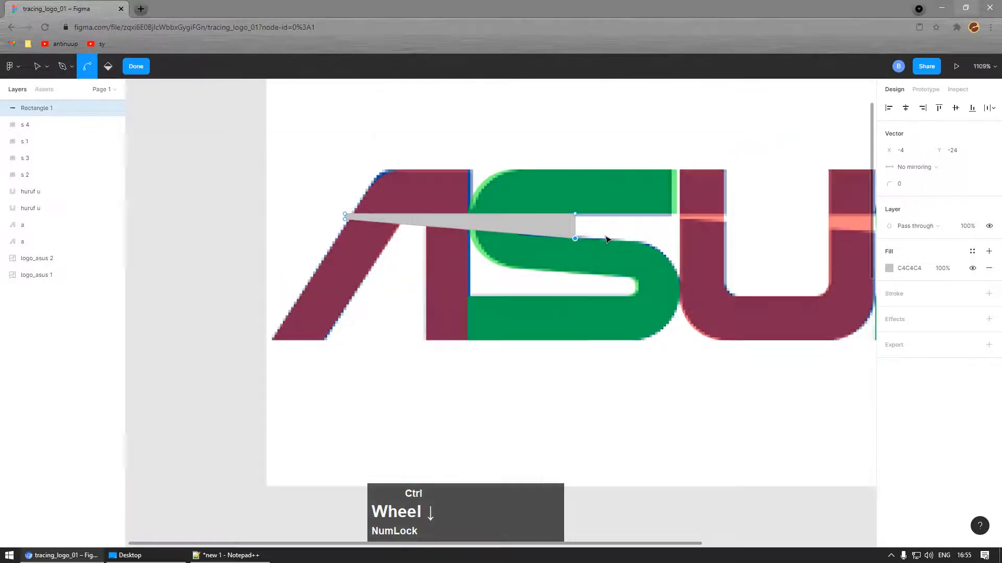
pyautogui.keyDown('ctrl'); pyautogui.scroll(5, 519, 264); pyautogui.keyUp('ctrl')
pyautogui.keyDown('ctrl'); pyautogui.scroll(-4, 459, 224); pyautogui.keyUp('ctrl')
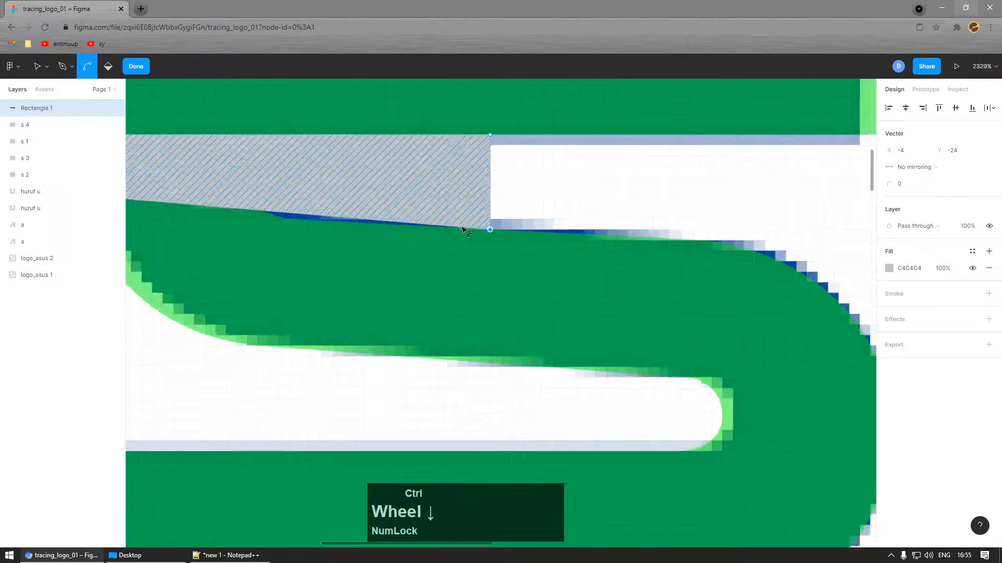
pyautogui.keyDown('ctrl'); pyautogui.scroll(2, 417, 223); pyautogui.keyUp('ctrl')
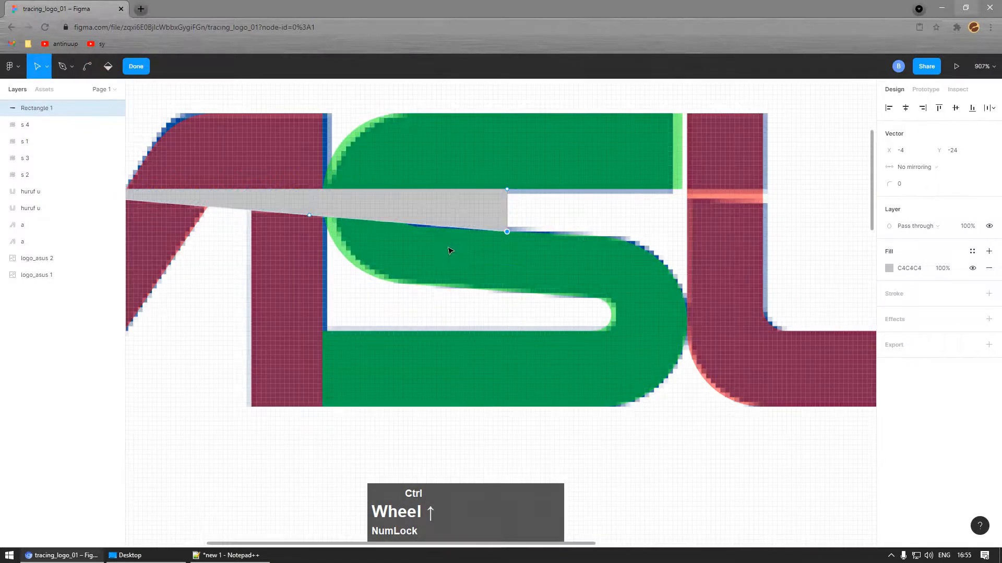
pyautogui.keyDown('ctrl'); pyautogui.scroll(1, 504, 256); pyautogui.keyUp('ctrl')
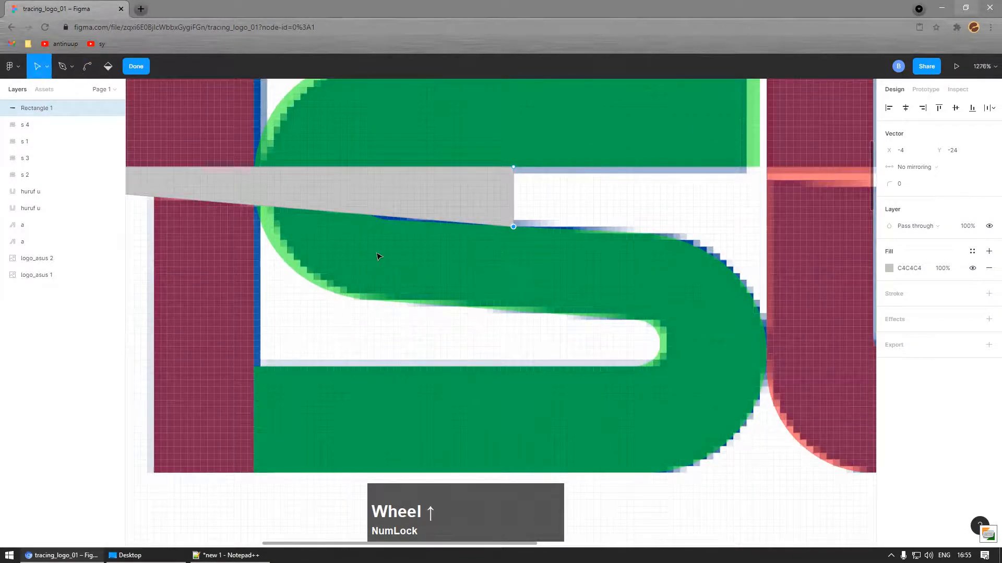
# Step: Raise the lower point of s 1's upper notch toward the wedge and add a point at the wedge's bottom-right corner
pyautogui.click(365, 241)
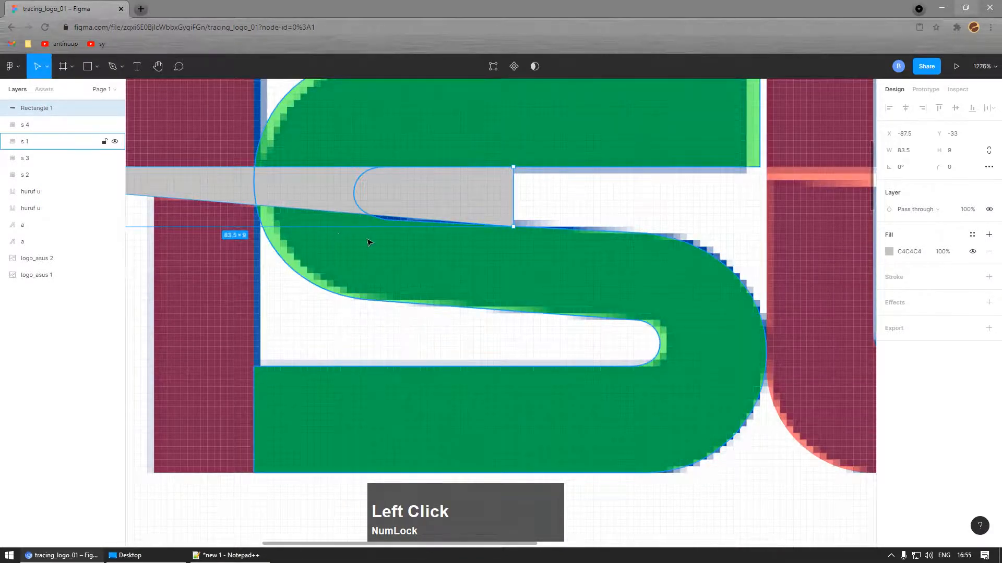
pyautogui.keyDown('ctrl'); pyautogui.scroll(2, 368, 243); pyautogui.keyUp('ctrl')
pyautogui.doubleClick(382, 252)
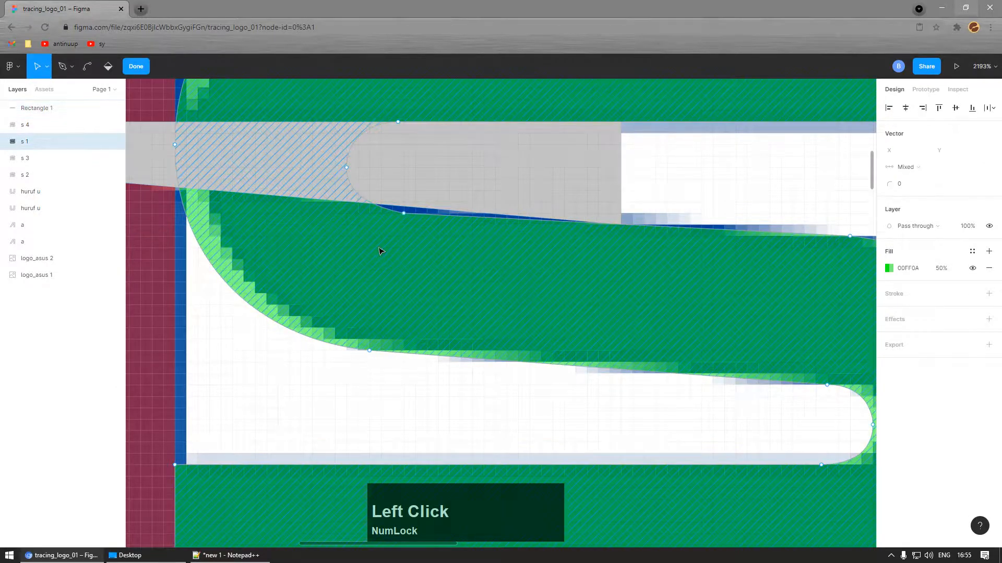
pyautogui.moveTo(404, 213)
pyautogui.mouseDown()
pyautogui.moveTo(412, 188)
pyautogui.moveTo(405, 199)
pyautogui.mouseUp()
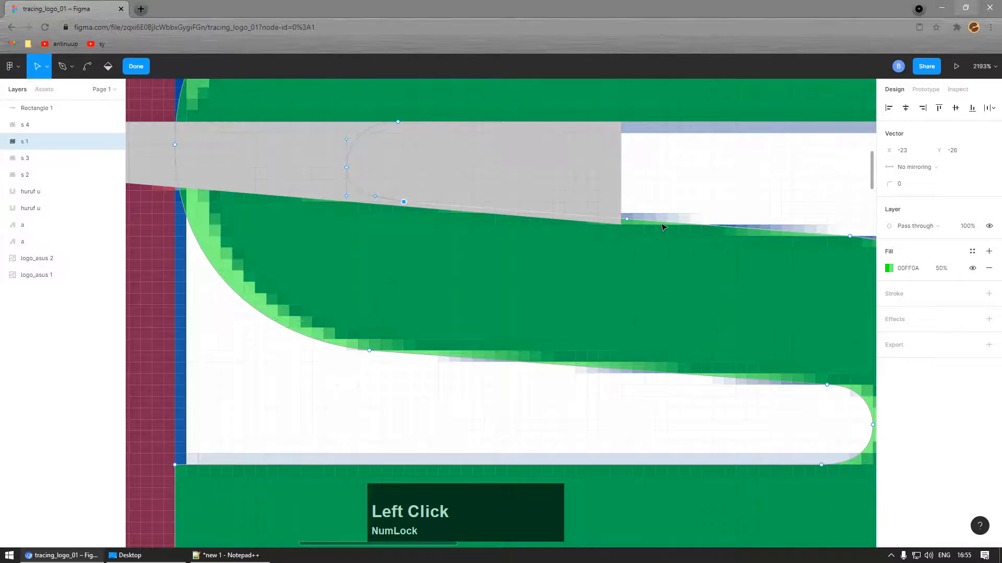
pyautogui.keyDown('ctrl'); pyautogui.scroll(3, 627, 219); pyautogui.keyUp('ctrl')
pyautogui.click(626, 211)
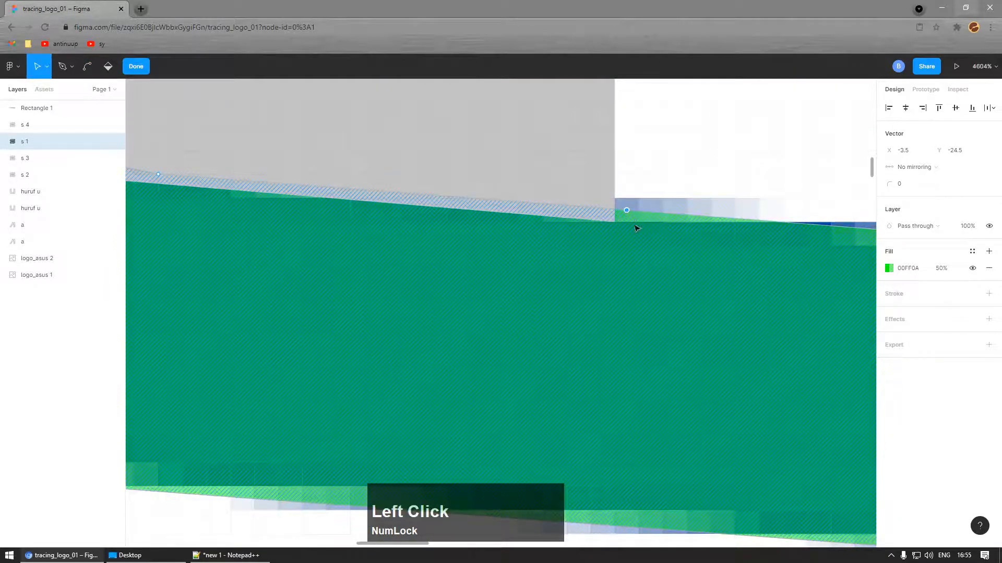
pyautogui.moveTo(636, 228)
pyautogui.mouseDown()
pyautogui.moveTo(628, 213)
pyautogui.moveTo(619, 221)
pyautogui.mouseUp()
# Step: Move the lower point of s 1's upper notch to X -22.5, Y -28 and finish editing the shape
pyautogui.keyDown('ctrl'); pyautogui.scroll(-4, 470, 217); pyautogui.keyUp('ctrl')
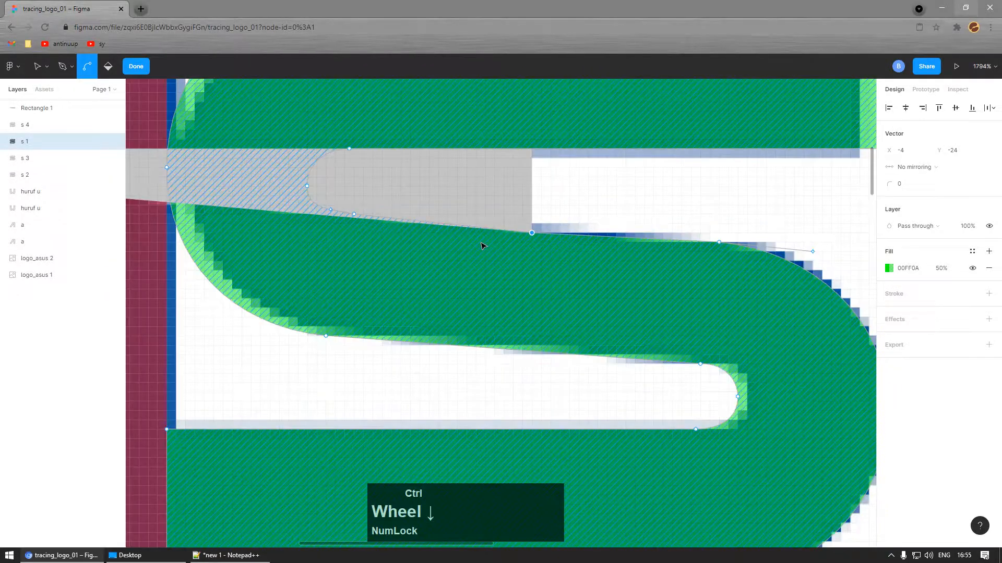
pyautogui.keyDown('ctrl'); pyautogui.scroll(4, 358, 242); pyautogui.keyUp('ctrl')
pyautogui.press('v')
pyautogui.click(361, 201)
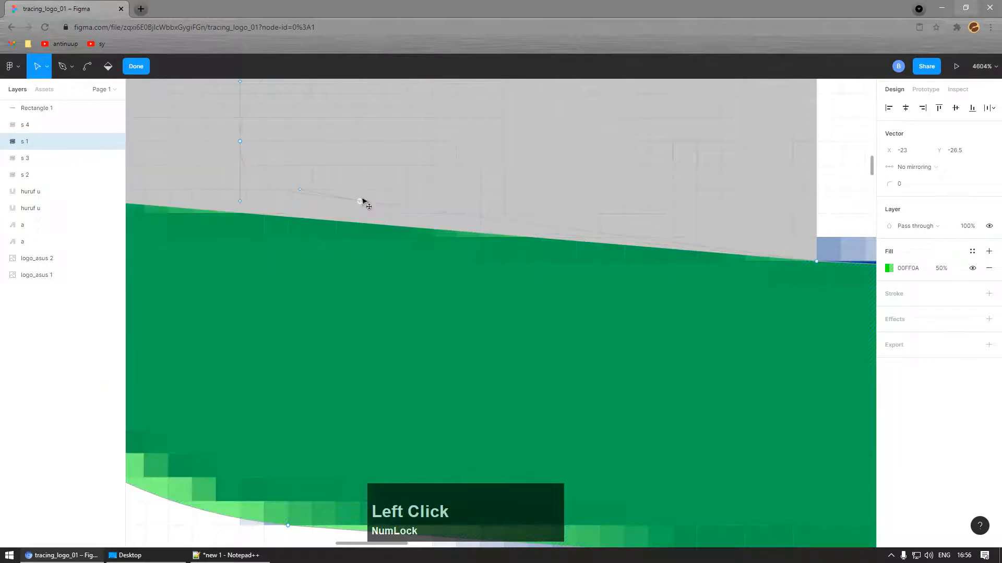
pyautogui.keyDown('ctrl'); pyautogui.scroll(-8, 480, 220); pyautogui.keyUp('ctrl')
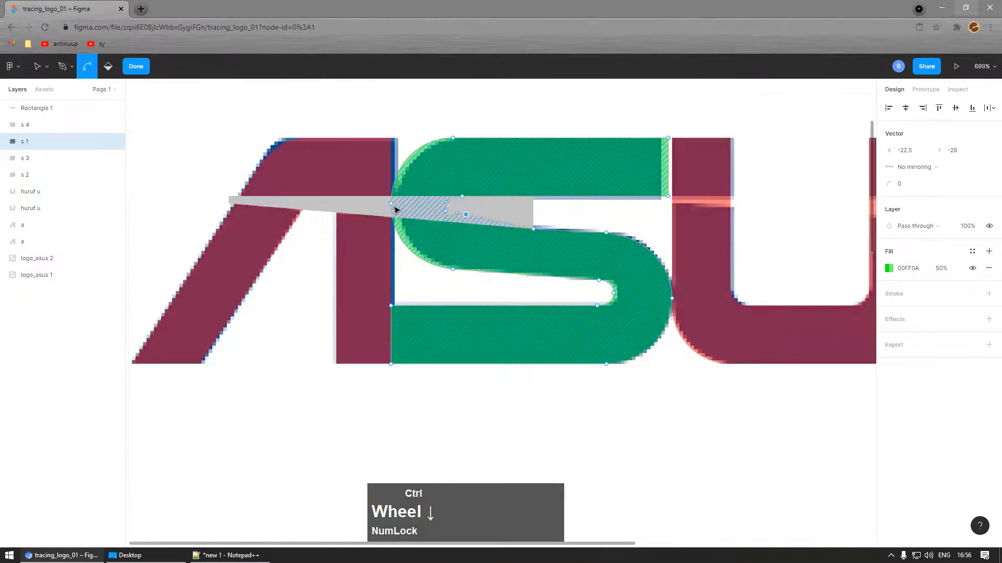
pyautogui.click(136, 68)
pyautogui.moveTo(525, 163); pyautogui.dragTo(559, 108)
pyautogui.hotkey('ctrl', 'z')
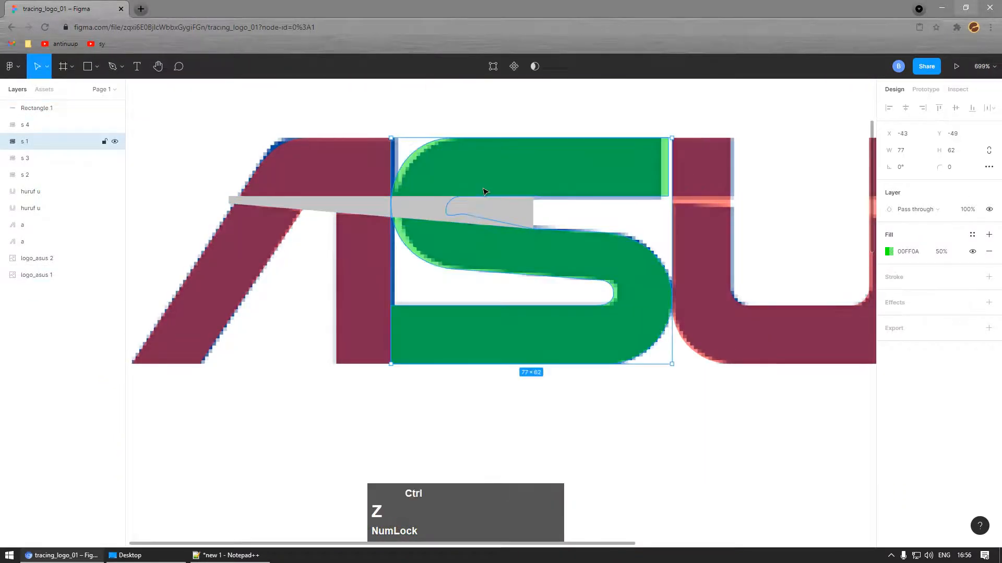
pyautogui.moveTo(532, 191); pyautogui.dragTo(583, 131)
pyautogui.hotkey('ctrl', 'z')
# Step: Duplicate the grey wedge and place the copy at X 45 across the U and the second S
pyautogui.scroll(-5, 321, 238)
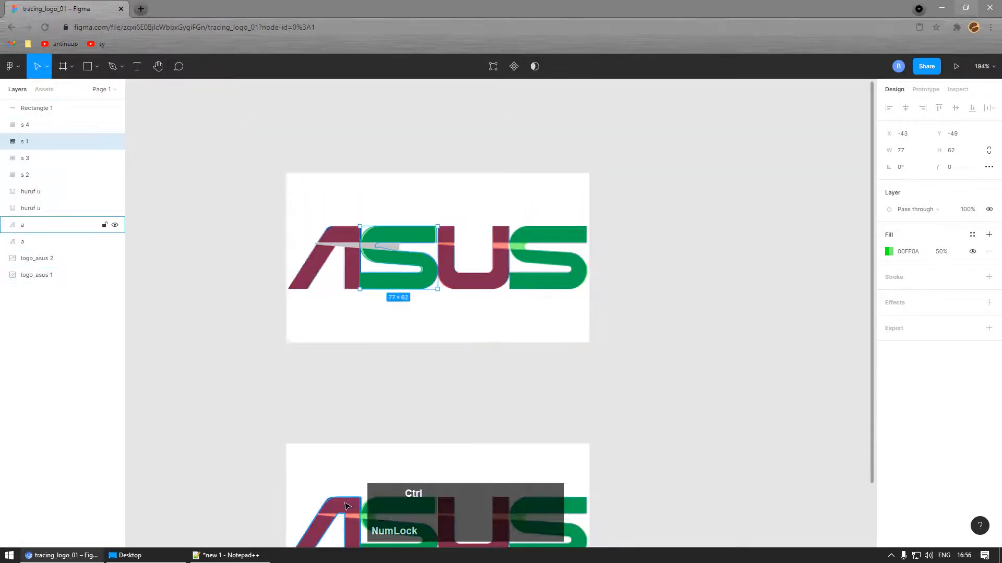
pyautogui.scroll(-1, 347, 506)
pyautogui.scroll(5, 291, 289)
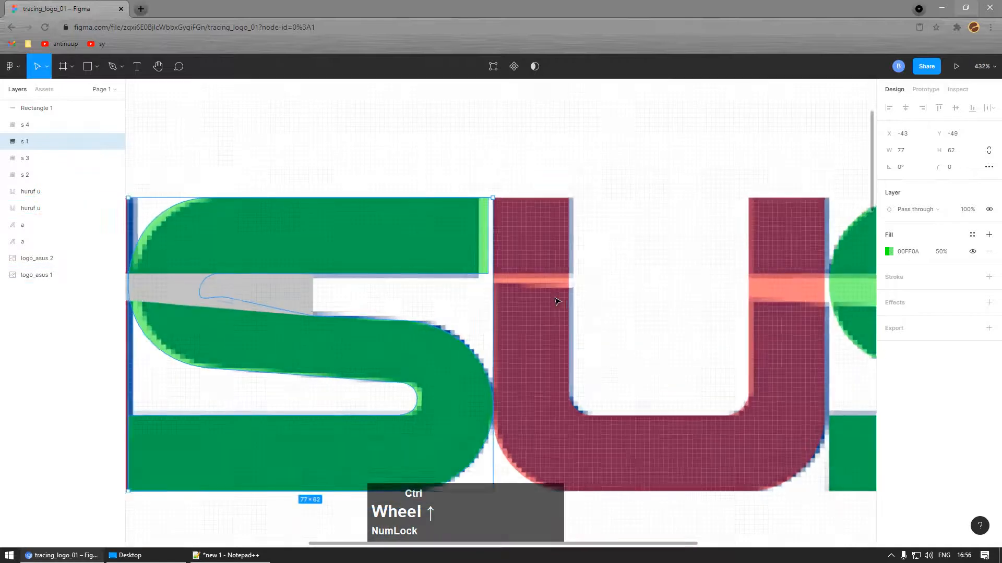
pyautogui.scroll(-3, 556, 301)
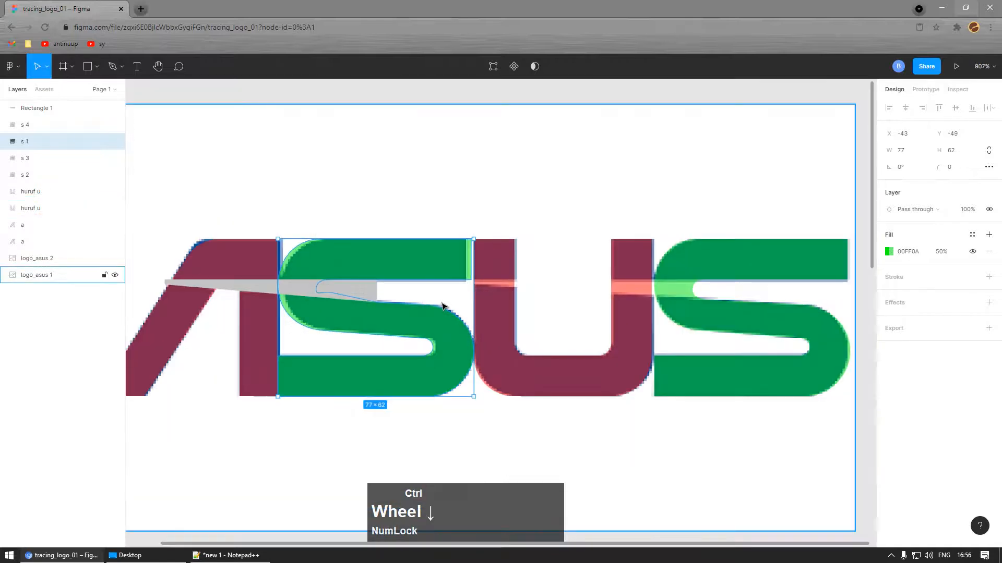
pyautogui.click(261, 290)
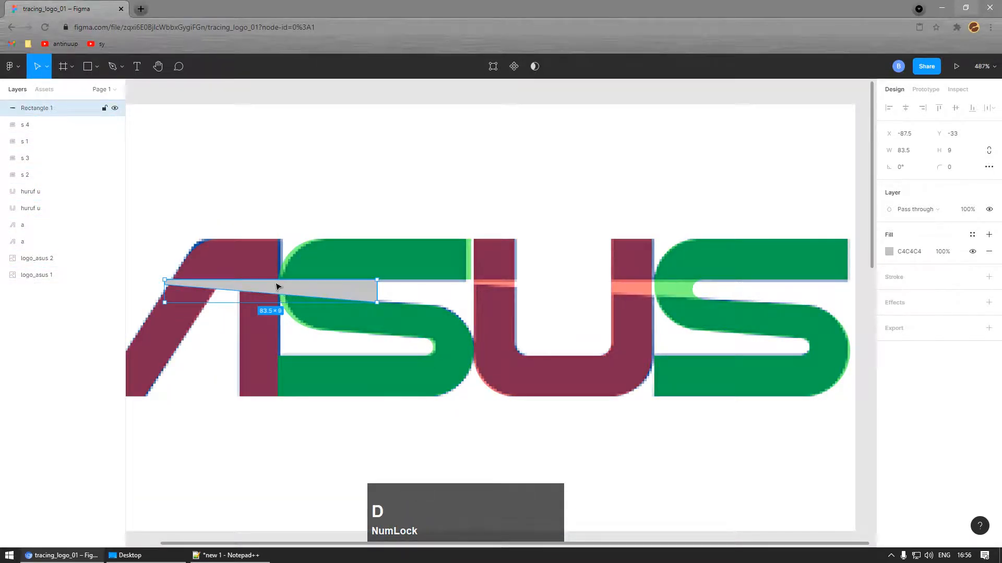
pyautogui.moveTo(277, 287); pyautogui.dragTo(616, 288)
pyautogui.scroll(1, 508, 296)
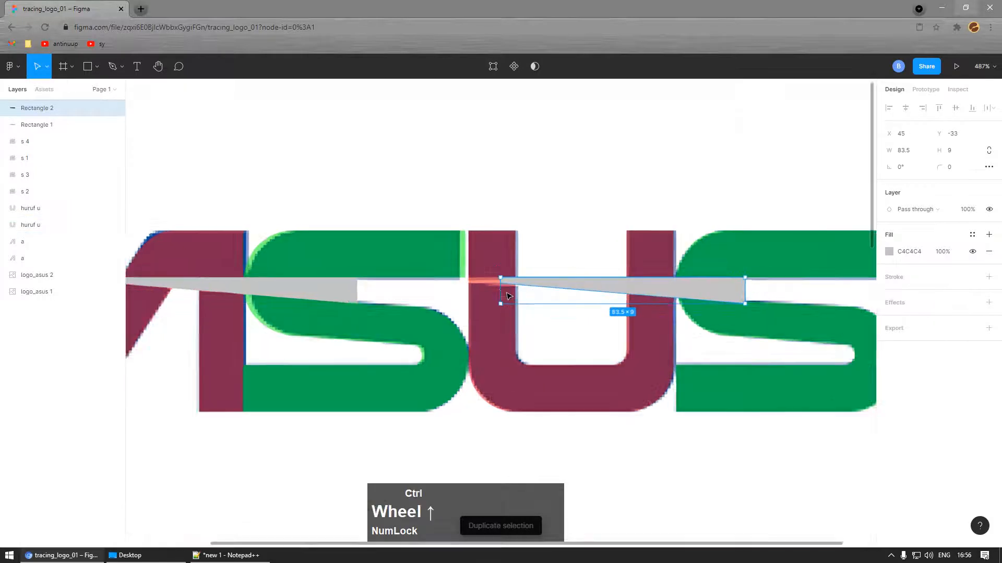
# Step: Extend the copied wedge's narrow end past the U's left edge to X 33 and finish editing it
pyautogui.scroll(3, 509, 296)
pyautogui.doubleClick(502, 270)
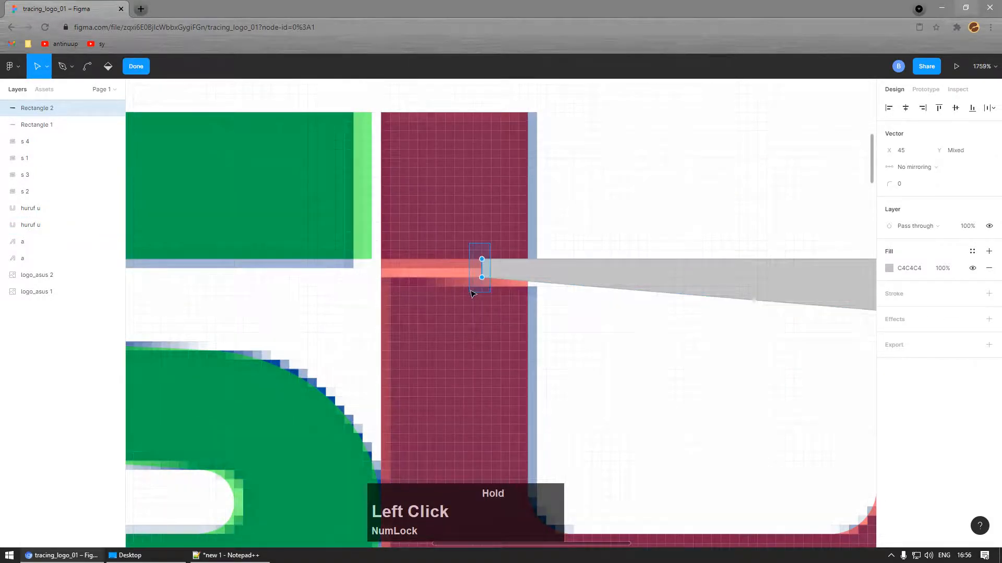
pyautogui.moveTo(483, 279); pyautogui.dragTo(373, 270)
pyautogui.scroll(-3, 332, 268)
pyautogui.keyDown('ctrl'); pyautogui.scroll(4, 334, 224); pyautogui.keyUp('ctrl')
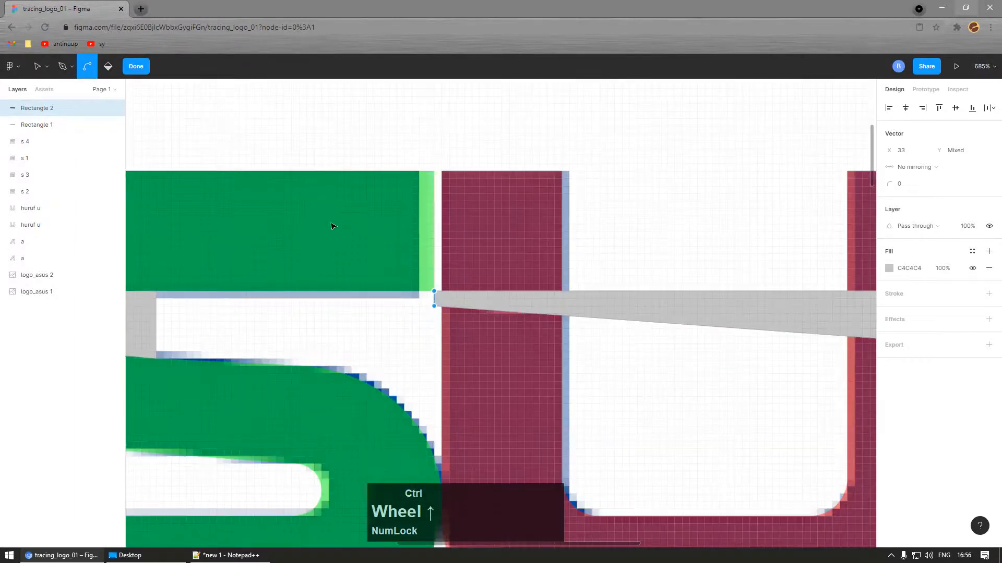
pyautogui.click(340, 222)
pyautogui.click(138, 67)
# Step: Shift the right end of s 1's upper bar inward to match the reference letter's edge
pyautogui.doubleClick(415, 235)
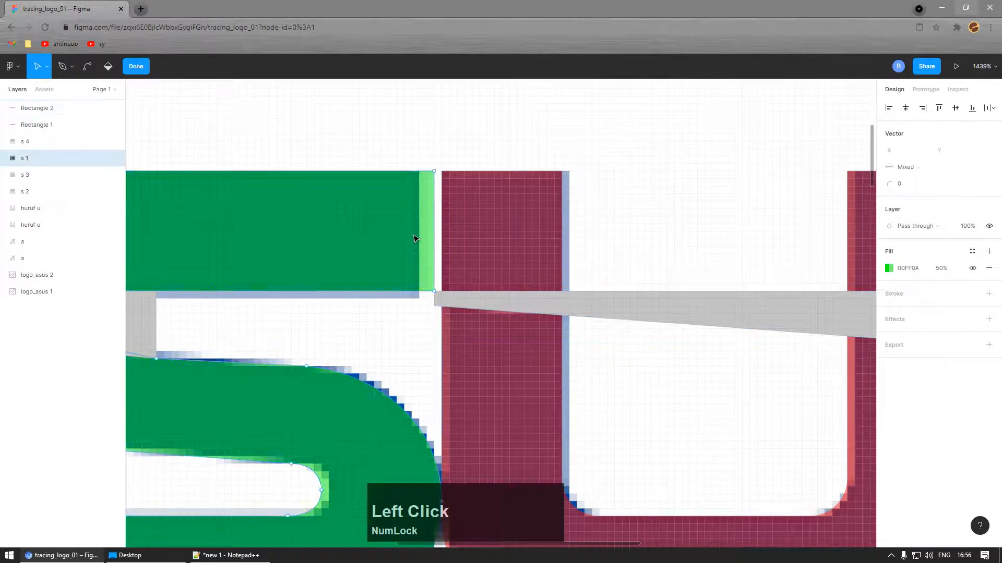
pyautogui.moveTo(427, 151); pyautogui.dragTo(421, 296)
pyautogui.click(137, 66)
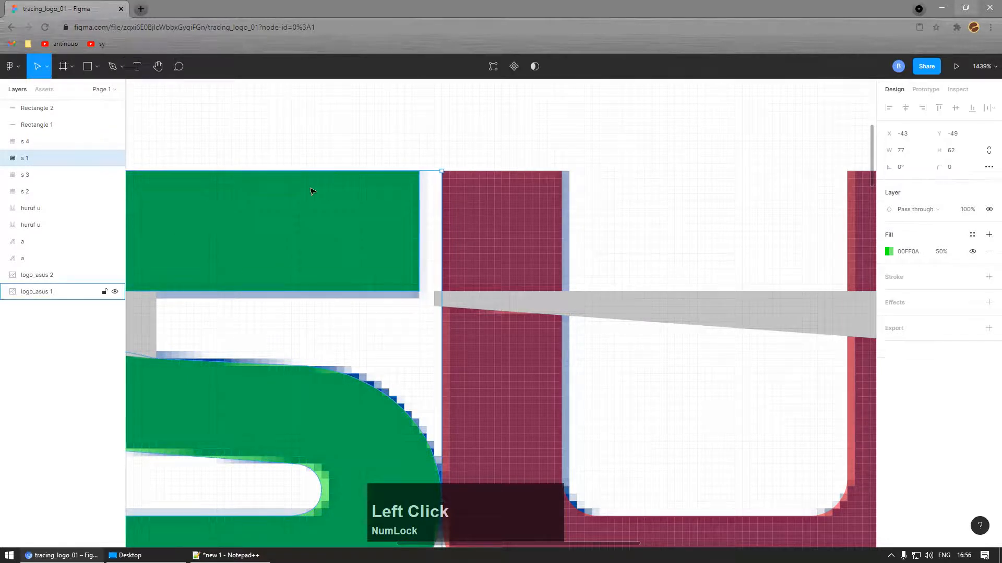
# Step: Move the outermost curve point of s 2 inward to X 181 so it follows the reference S, and finish editing
pyautogui.keyDown('ctrl'); pyautogui.scroll(-5, 313, 187); pyautogui.keyUp('ctrl')
pyautogui.keyDown('ctrl'); pyautogui.scroll(5, 751, 313); pyautogui.keyUp('ctrl')
pyautogui.keyDown('ctrl'); pyautogui.scroll(-5, 774, 321); pyautogui.keyUp('ctrl')
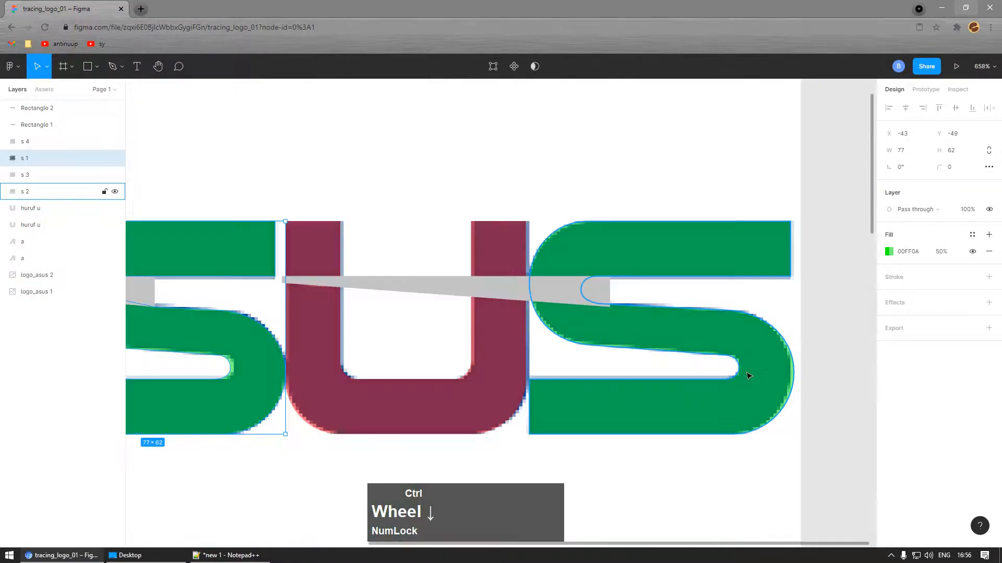
pyautogui.keyDown('ctrl'); pyautogui.scroll(6, 772, 353); pyautogui.keyUp('ctrl')
pyautogui.click(725, 317)
pyautogui.doubleClick(725, 317)
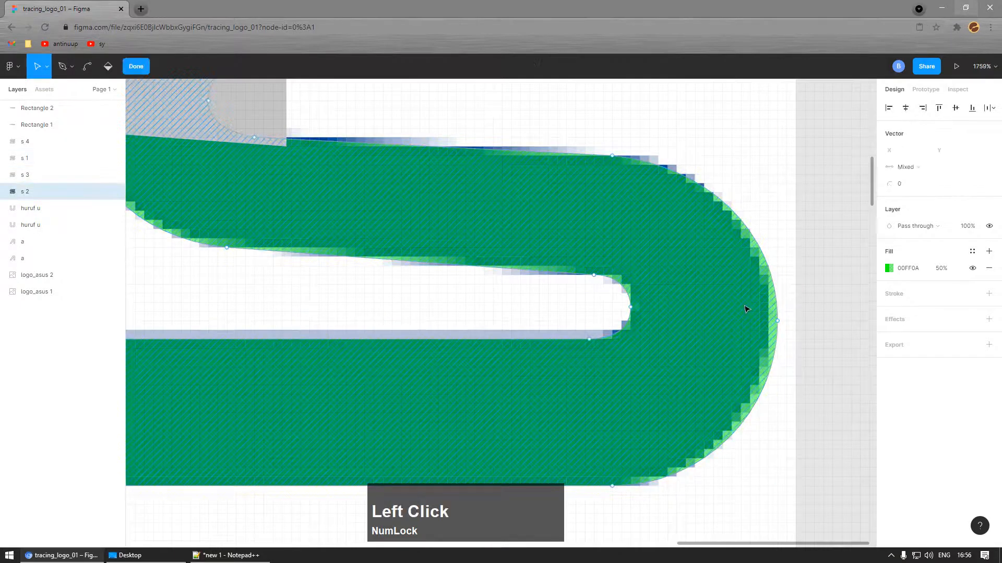
pyautogui.scroll(-1, 797, 286)
pyautogui.moveTo(833, 250); pyautogui.dragTo(768, 320)
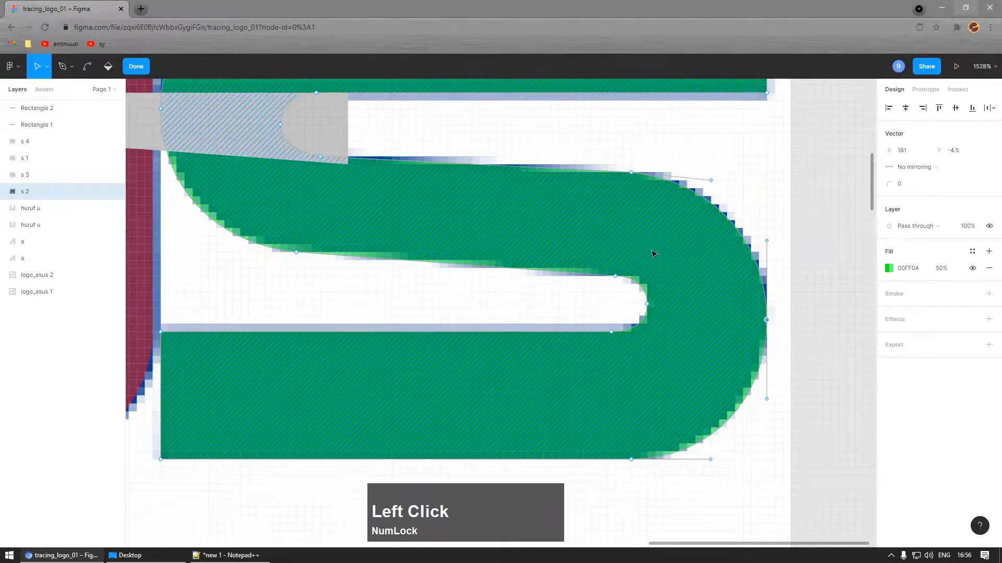
pyautogui.press('Escape')
# Step: Try to move the middle point of s 1's lower notch curve outward to the reference edge
pyautogui.scroll(-5, 587, 264)
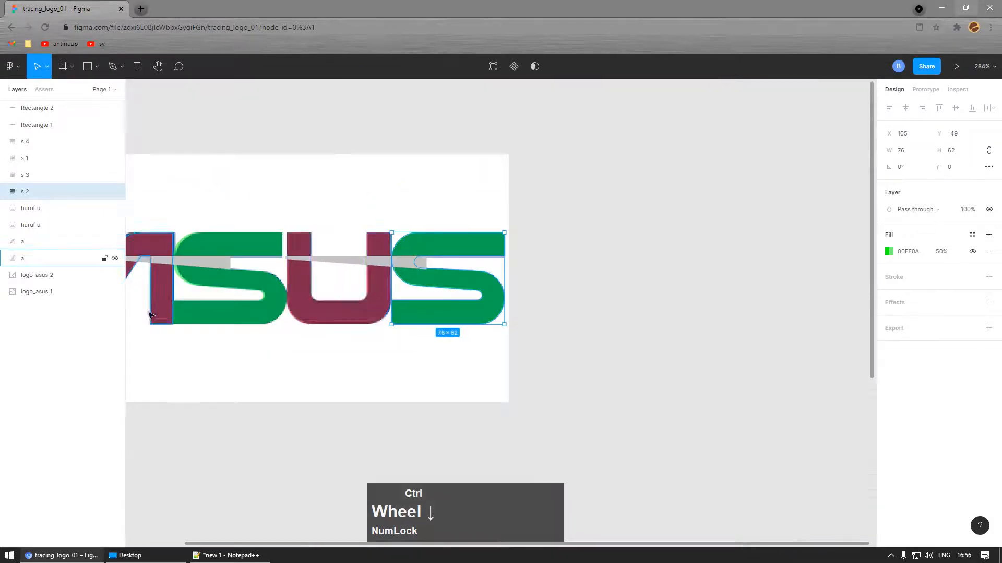
pyautogui.scroll(2, 227, 301)
pyautogui.scroll(6, 227, 301)
pyautogui.doubleClick(617, 275)
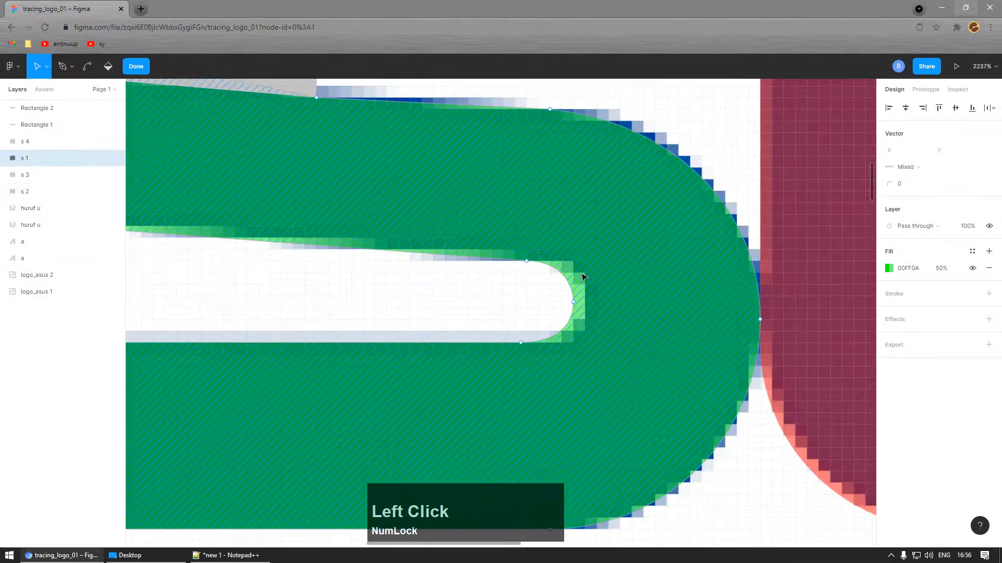
pyautogui.hotkey('ctrl', 'z')
pyautogui.hotkey('ctrl', 'z')
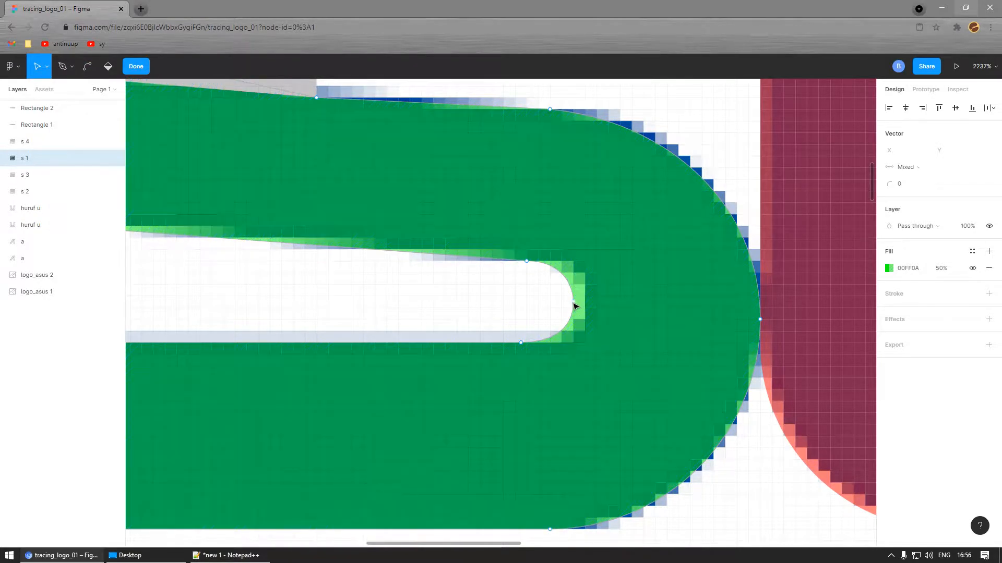
pyautogui.moveTo(577, 306); pyautogui.dragTo(589, 307)
pyautogui.hotkey('ctrl', 'z')
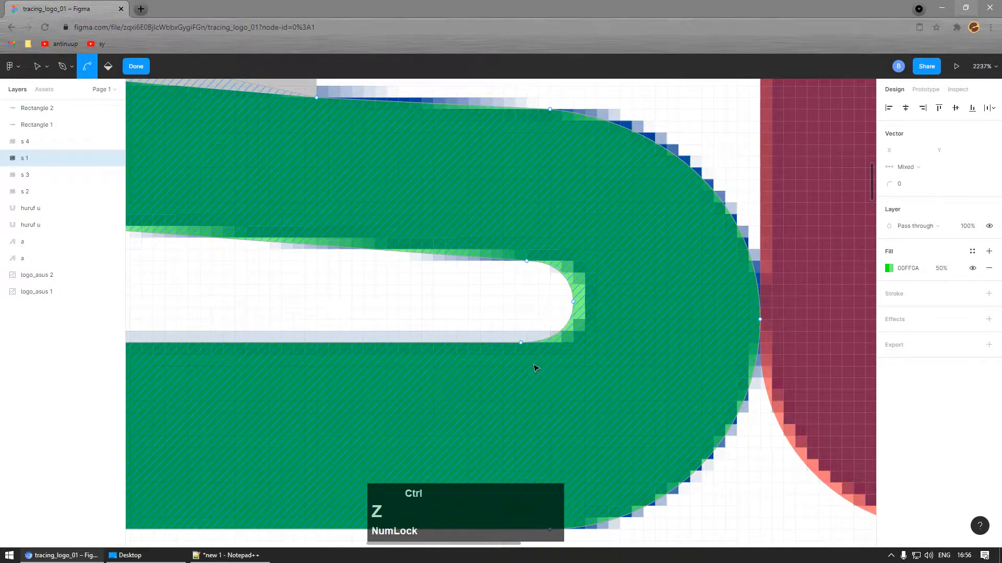
# Step: Try to shift the three points of s 1's lower notch curve outward together to the reference edge
pyautogui.scroll(-3, 532, 365)
pyautogui.scroll(3, 575, 336)
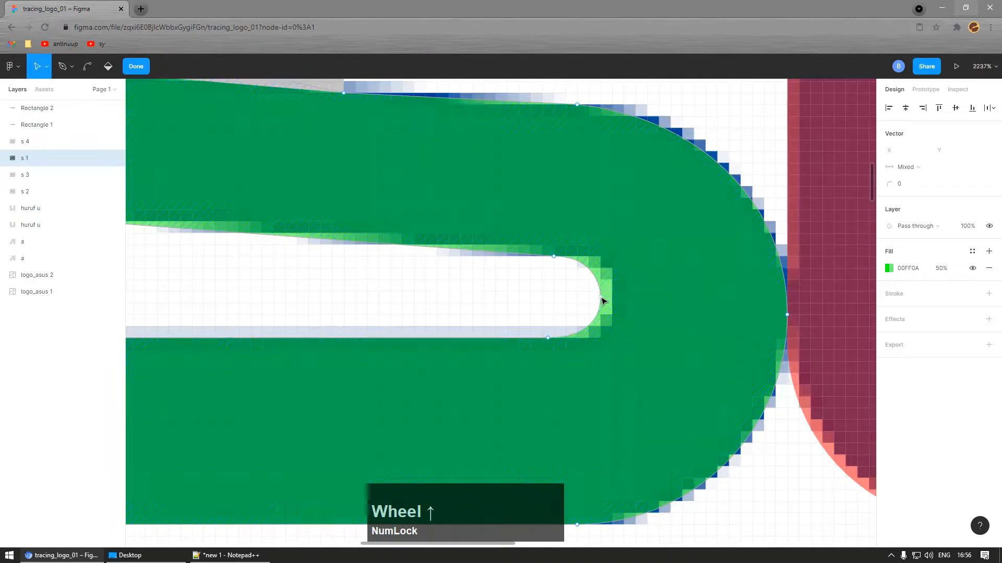
pyautogui.click(554, 260)
pyautogui.keyDown('shift'); pyautogui.click(554, 325); pyautogui.keyUp('shift')
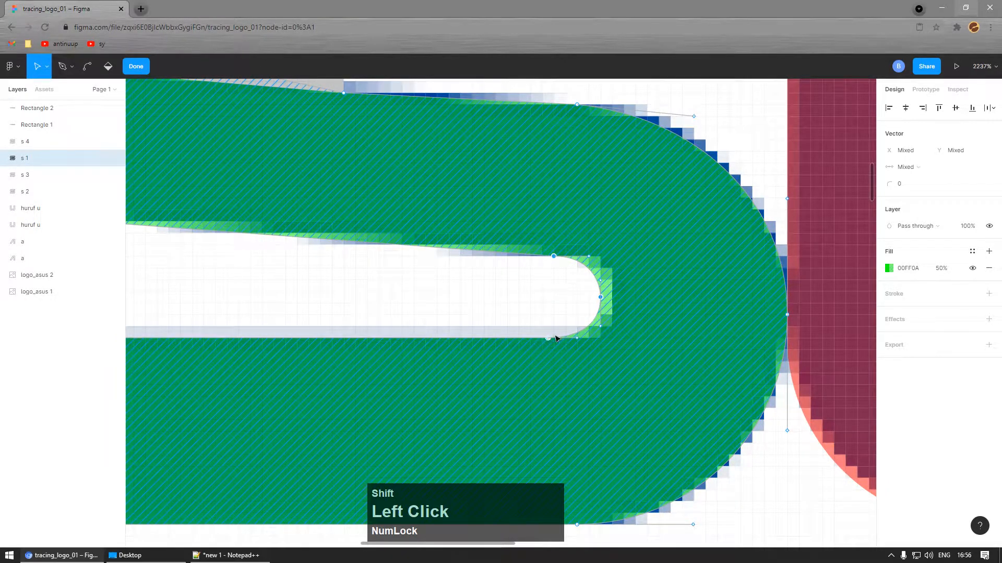
pyautogui.click(602, 301)
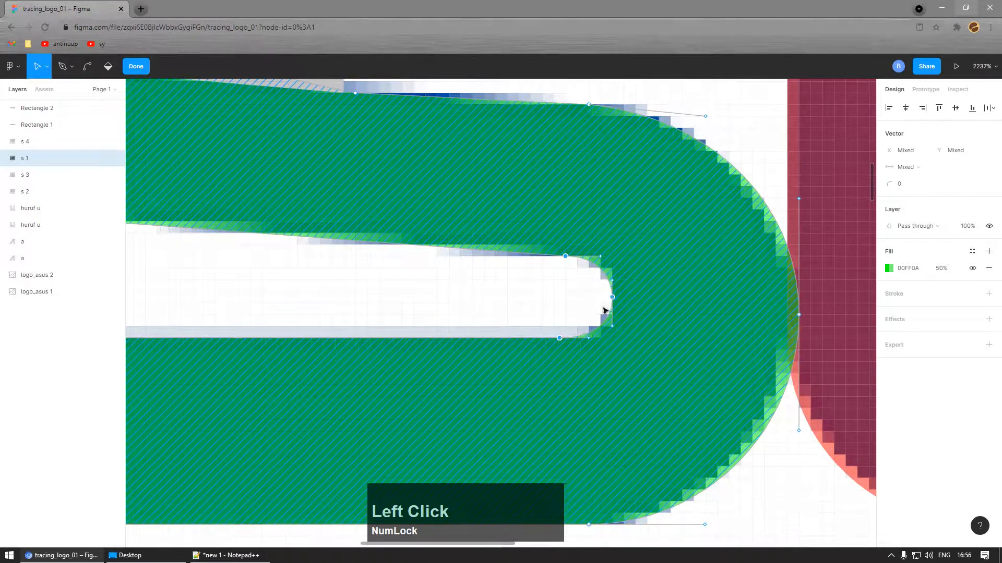
pyautogui.hotkey('ctrl', 'z')
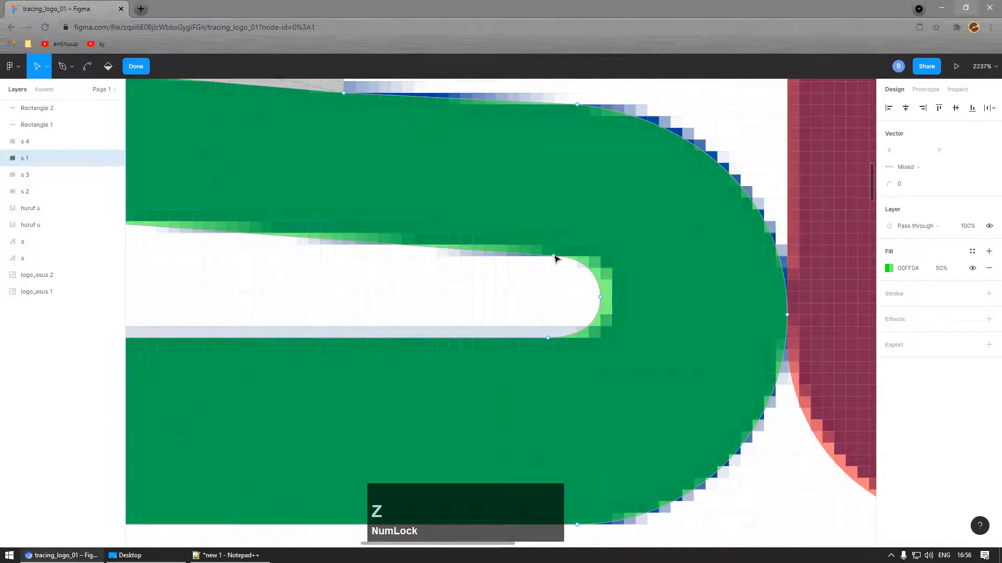
# Step: Move only the three points of s 1's lower notch curve outward to match the reference edge, and finish editing
pyautogui.keyDown('shift'); pyautogui.click(602, 299); pyautogui.keyUp('shift')
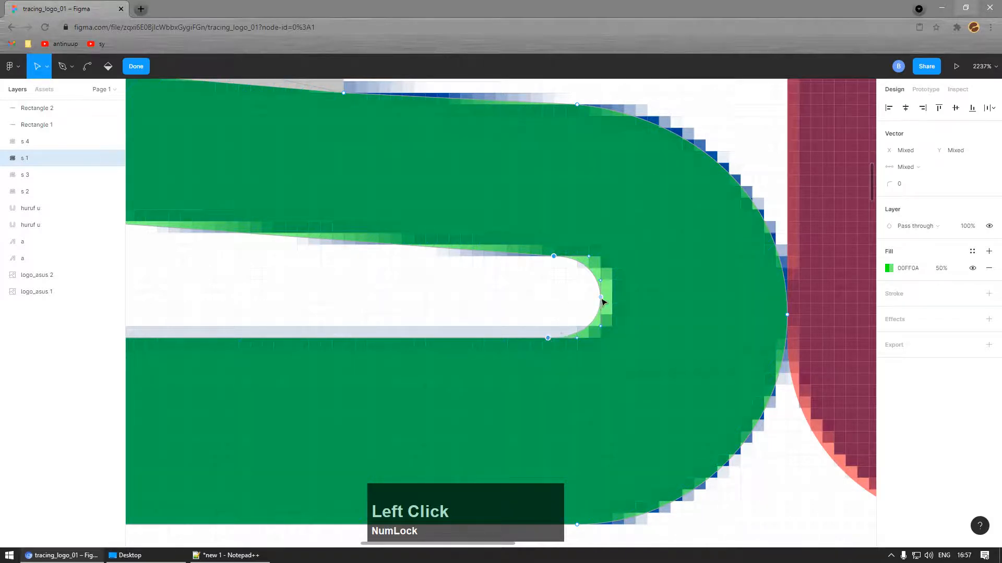
pyautogui.moveTo(602, 298); pyautogui.dragTo(614, 300)
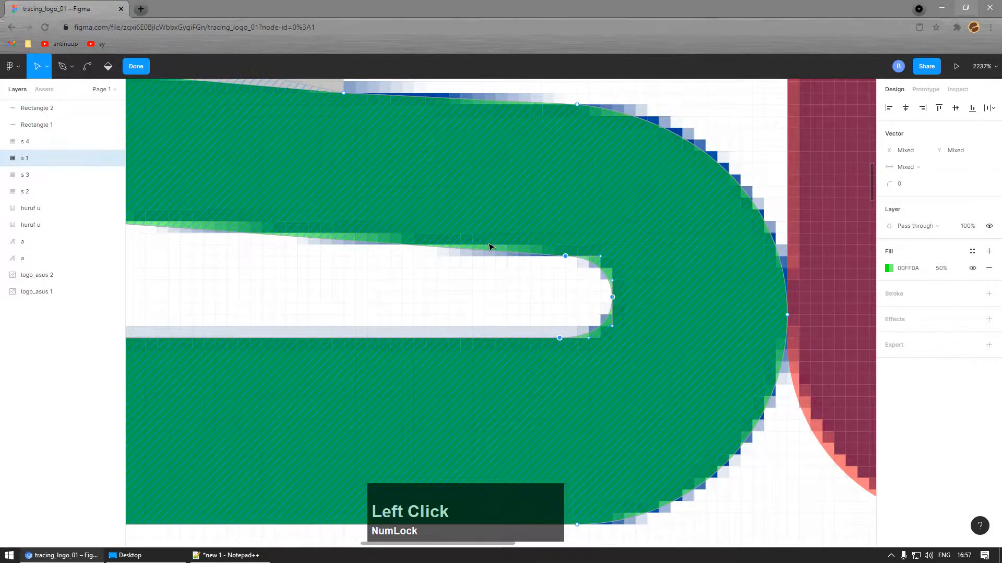
pyautogui.press('Escape')
pyautogui.scroll(-6, 540, 300)
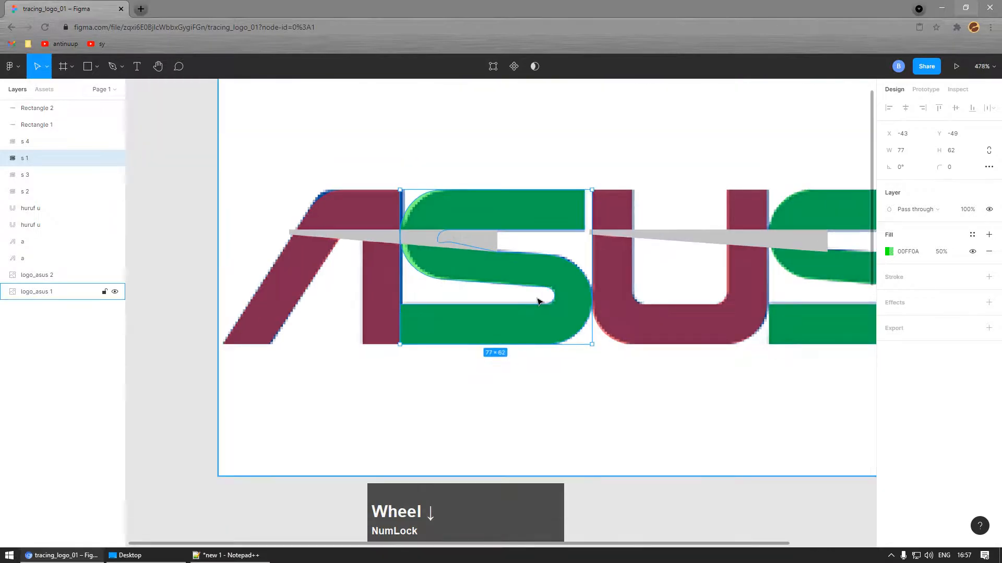
# Step: Extend the right edge of the letter A outward to the reference edge, making the shape 72 wide, and finish editing
pyautogui.scroll(3, 410, 250)
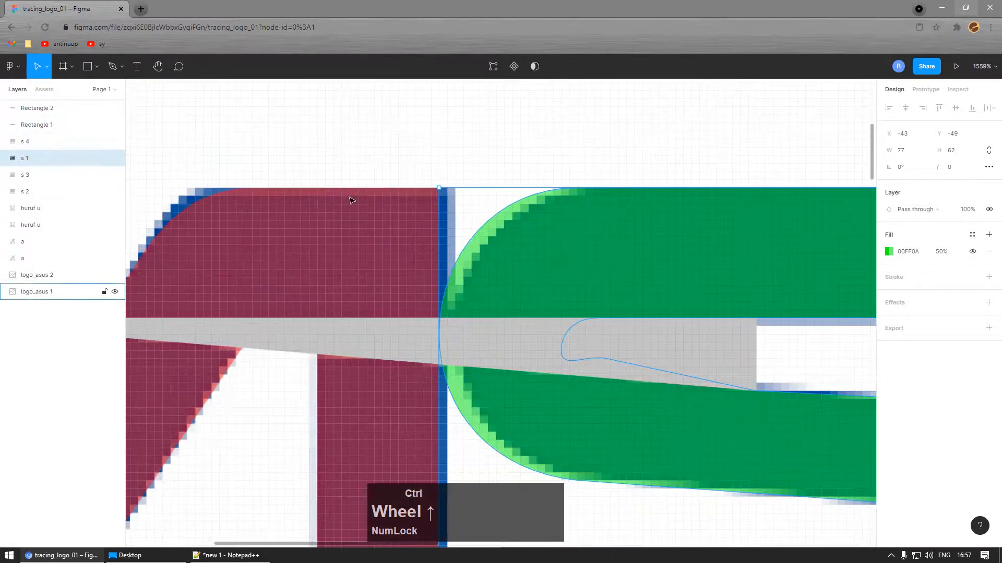
pyautogui.scroll(-6, 404, 228)
pyautogui.doubleClick(406, 231)
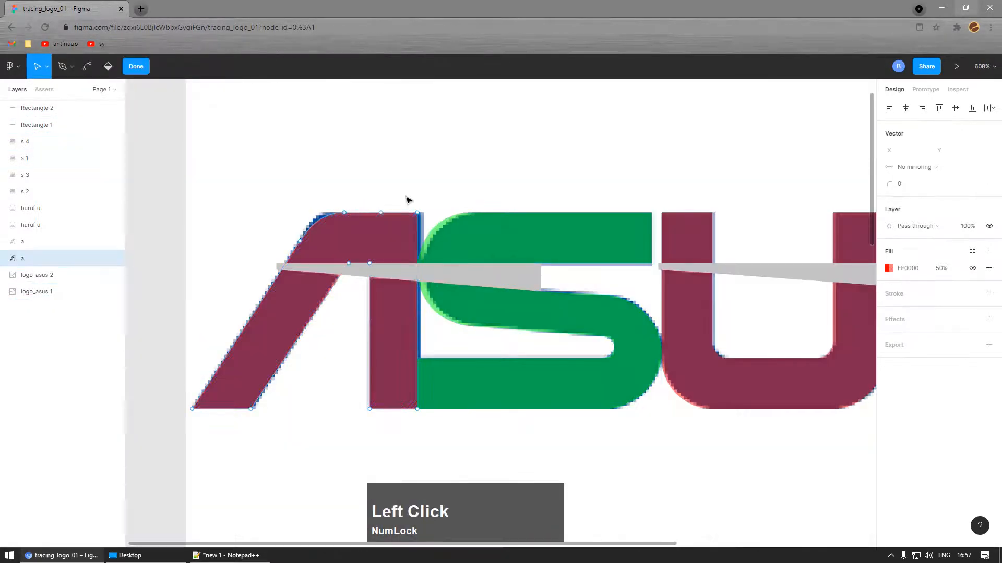
pyautogui.moveTo(409, 190); pyautogui.dragTo(434, 429)
pyautogui.scroll(1, 414, 430)
pyautogui.scroll(4, 416, 433)
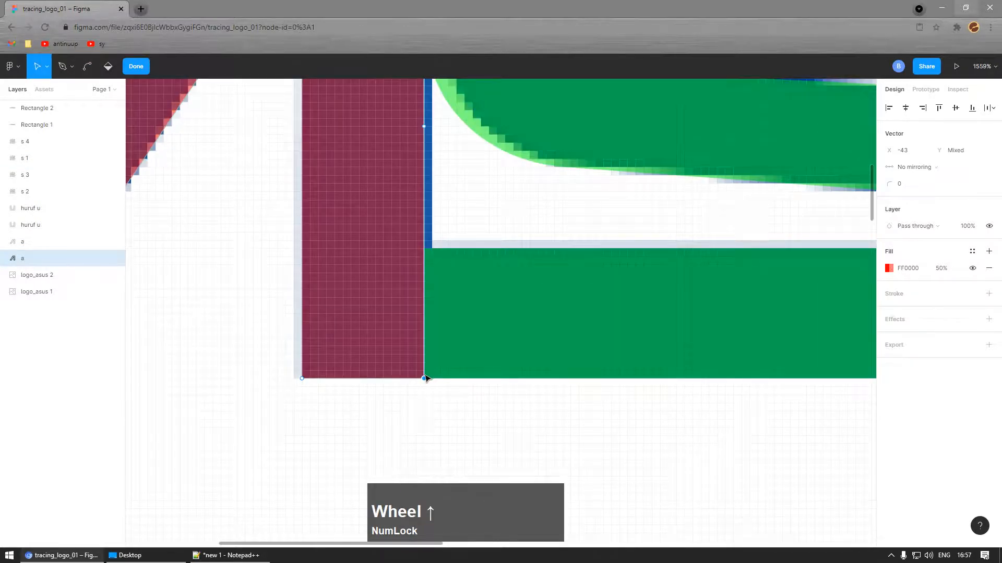
pyautogui.moveTo(425, 378); pyautogui.dragTo(432, 379)
pyautogui.press('Return')
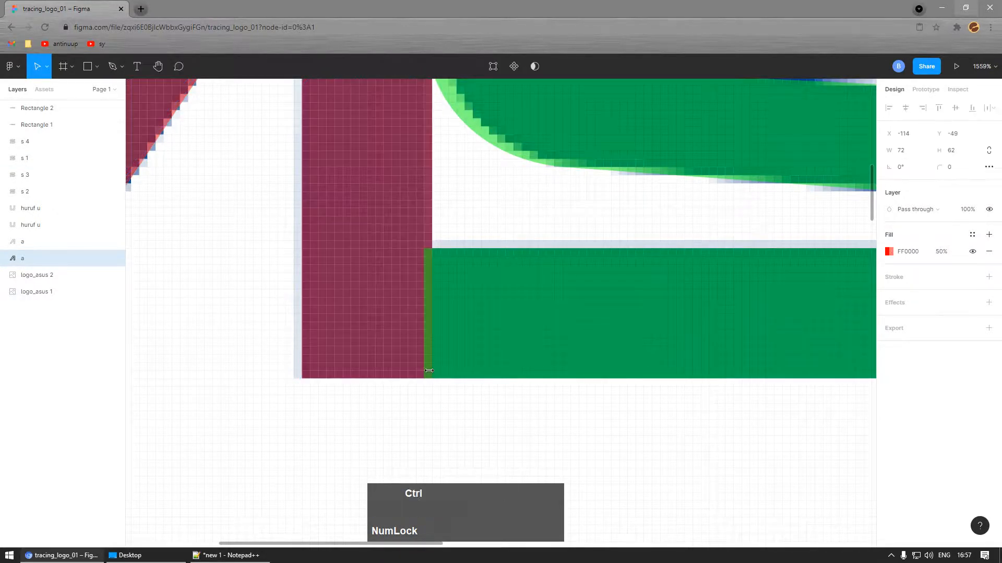
# Step: Shift the left outer curve of s 1, together with its upper notch curve, inward to follow the reference S, and finish editing
pyautogui.scroll(-7, 432, 379)
pyautogui.scroll(2, 466, 237)
pyautogui.scroll(7, 468, 239)
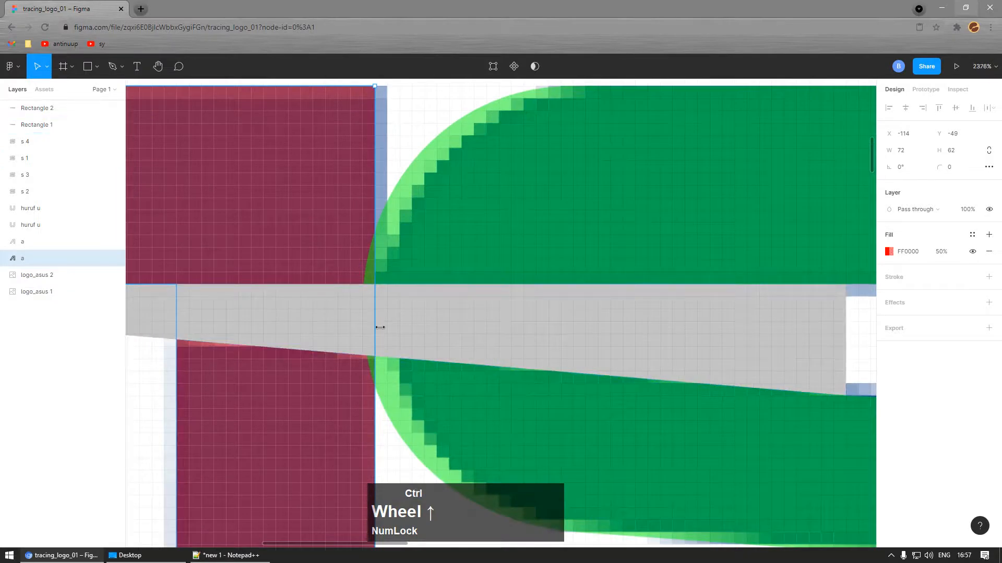
pyautogui.scroll(-2, 407, 326)
pyautogui.click(432, 269)
pyautogui.click(437, 266)
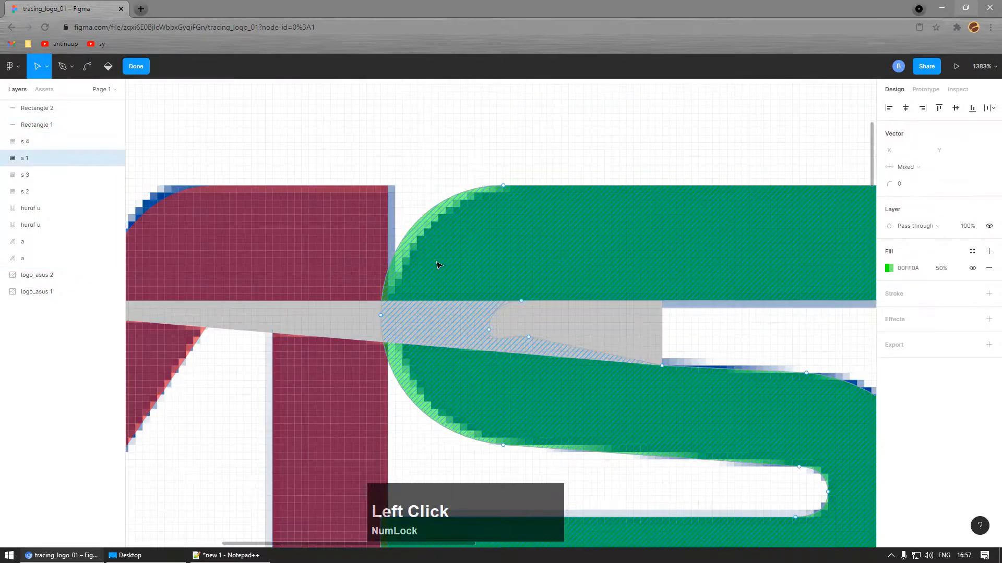
pyautogui.moveTo(312, 168); pyautogui.dragTo(542, 453)
pyautogui.moveTo(381, 316); pyautogui.dragTo(393, 317)
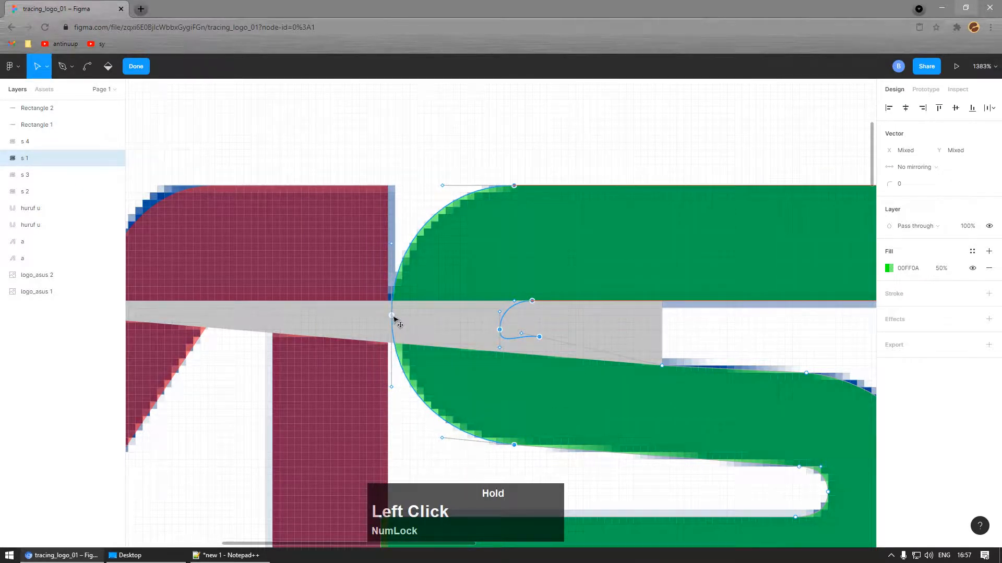
pyautogui.press('Escape')
# Step: Move the lower corner of Rectangle 2's wide end to X 128, Y -25 and finish editing it
pyautogui.keyDown('ctrl'); pyautogui.scroll(-5, 373, 278); pyautogui.keyUp('ctrl')
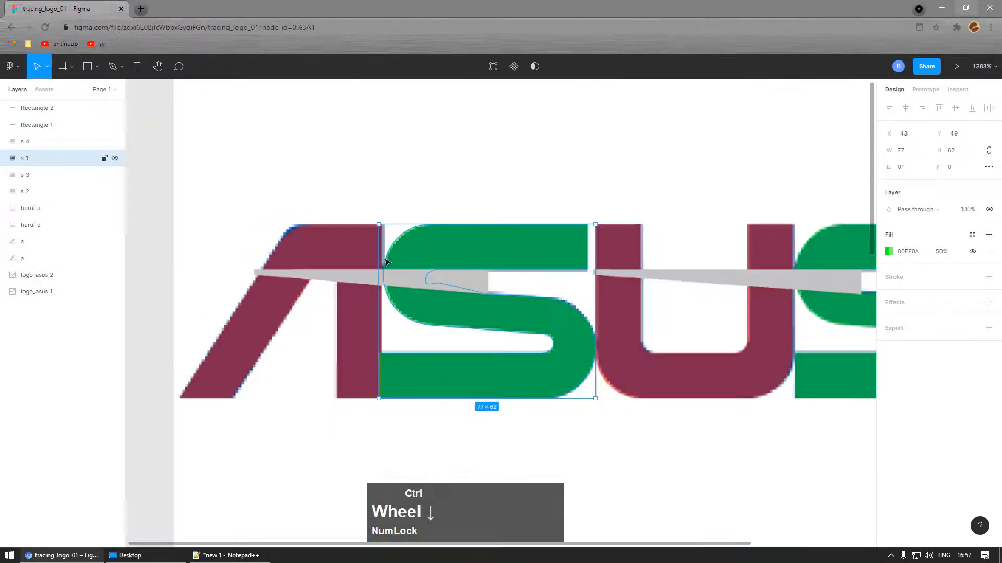
pyautogui.keyDown('ctrl'); pyautogui.scroll(3, 614, 269); pyautogui.keyUp('ctrl')
pyautogui.keyDown('ctrl'); pyautogui.scroll(10, 614, 268); pyautogui.keyUp('ctrl')
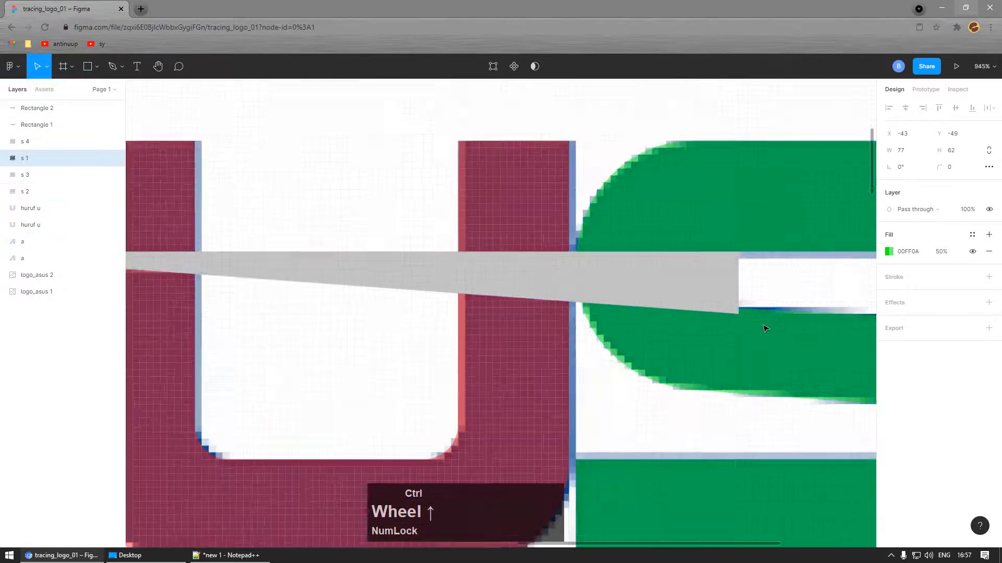
pyautogui.keyDown('ctrl'); pyautogui.scroll(-5, 667, 292); pyautogui.keyUp('ctrl')
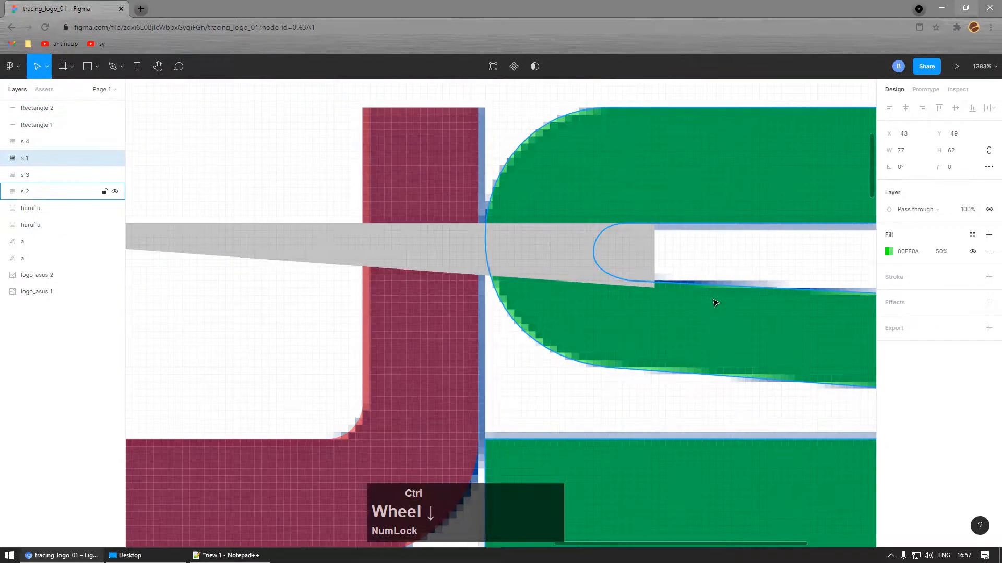
pyautogui.keyDown('ctrl'); pyautogui.scroll(5, 712, 293); pyautogui.keyUp('ctrl')
pyautogui.click(547, 250)
pyautogui.doubleClick(547, 249)
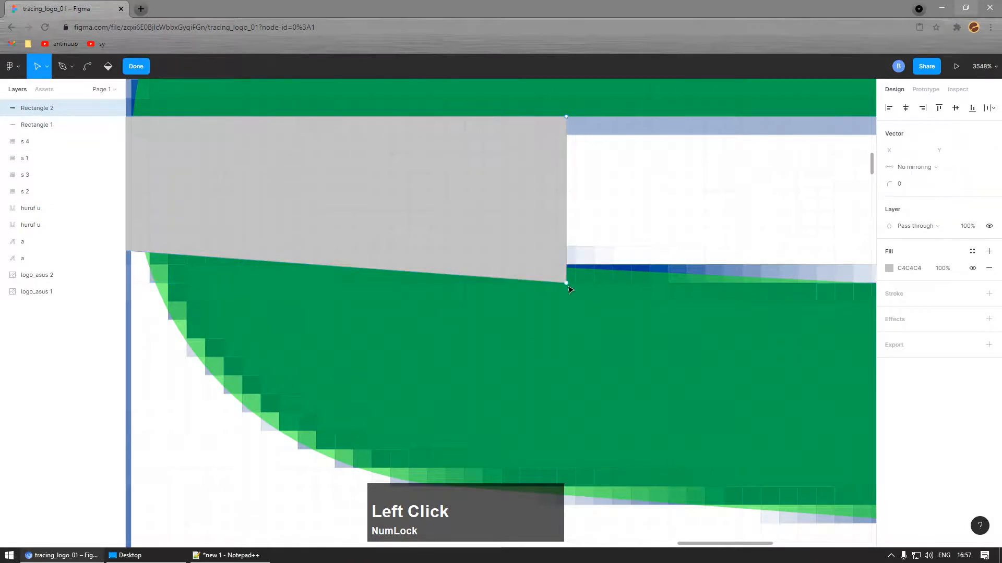
pyautogui.moveTo(566, 282); pyautogui.dragTo(558, 264)
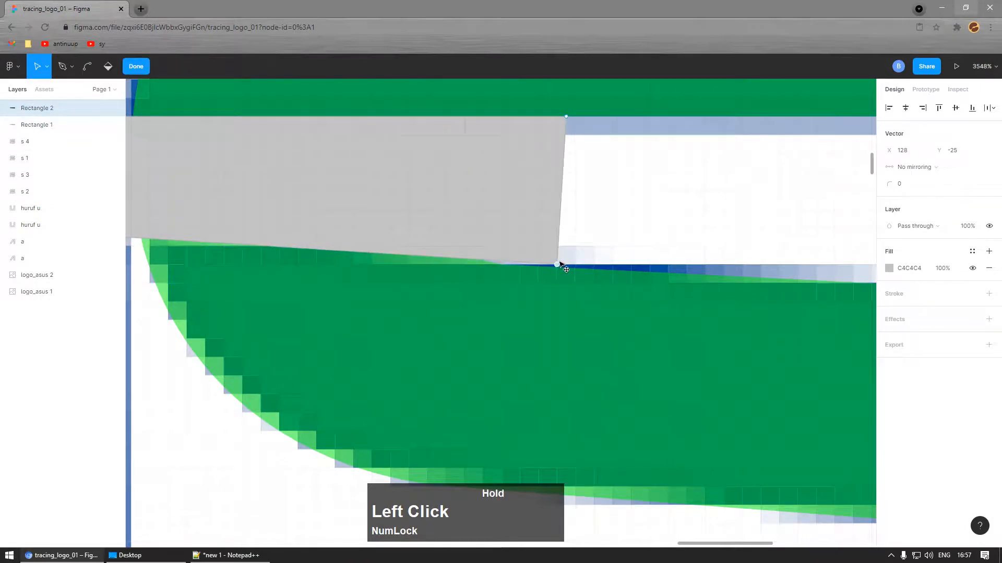
pyautogui.click(581, 282)
# Step: Add a point on s 2's middle stroke where it meets the wedge's lower corner, and place it at X 128, Y -25
pyautogui.click(588, 284)
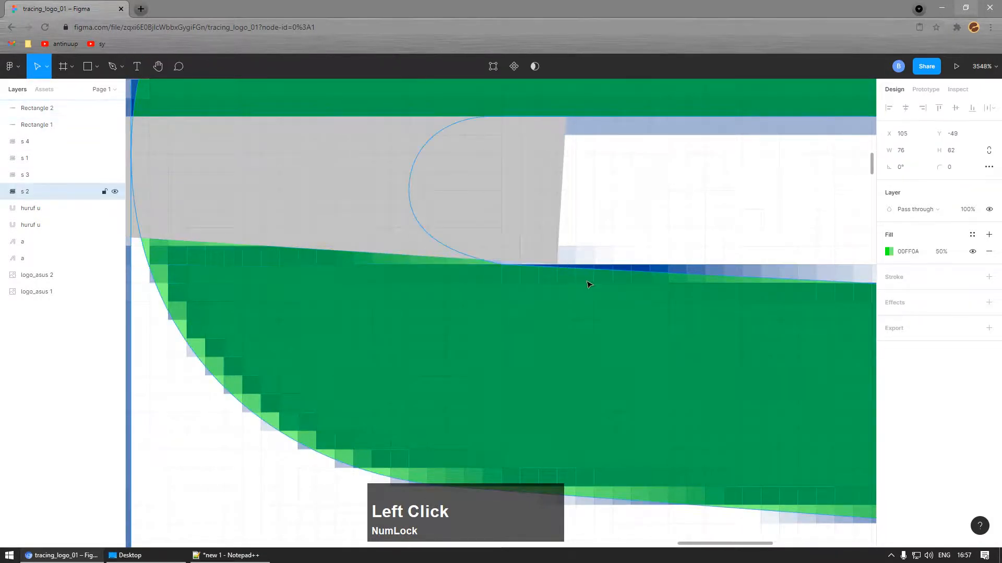
pyautogui.doubleClick(558, 295)
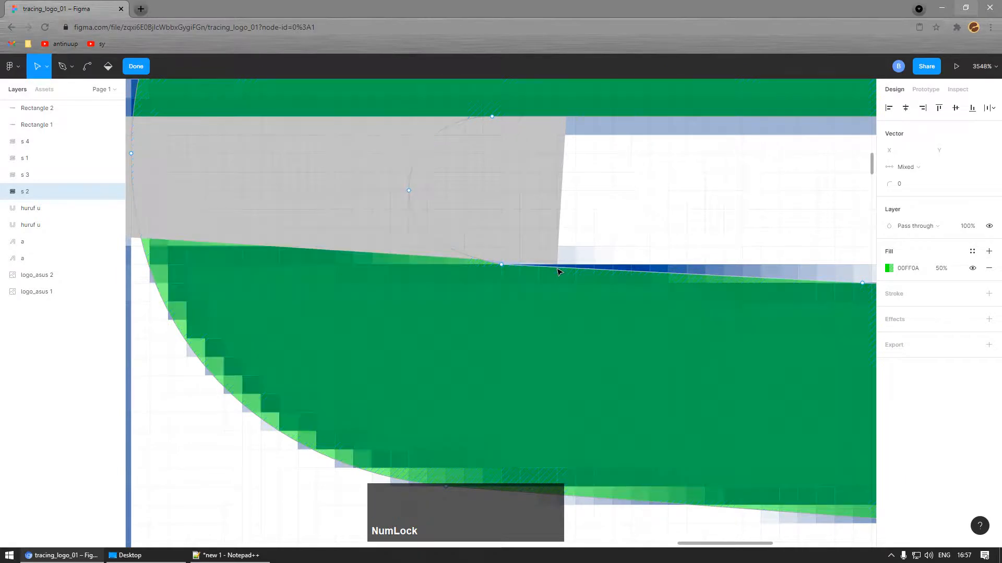
pyautogui.press('p')
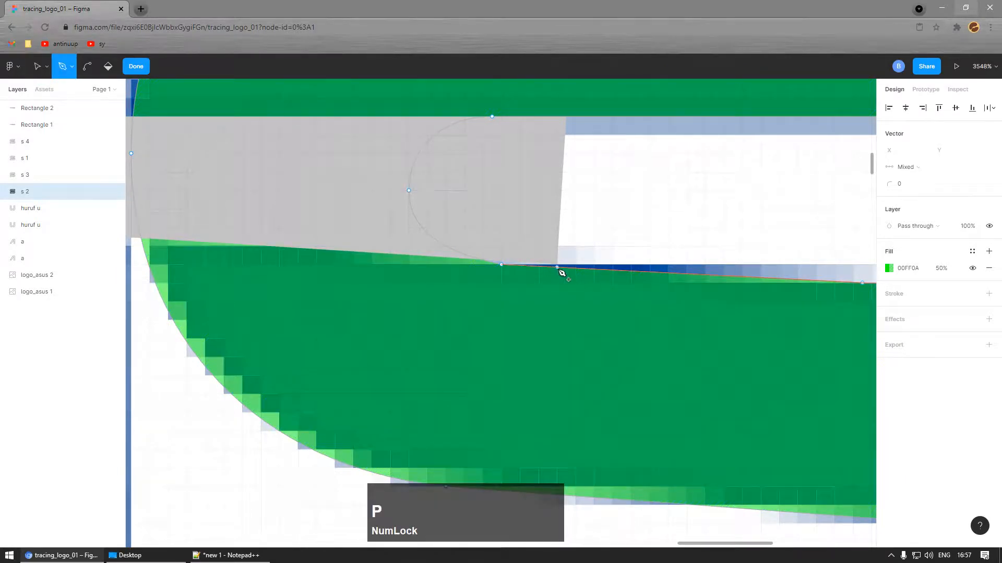
pyautogui.keyDown('ctrl'); pyautogui.scroll(5, 574, 285); pyautogui.keyUp('ctrl')
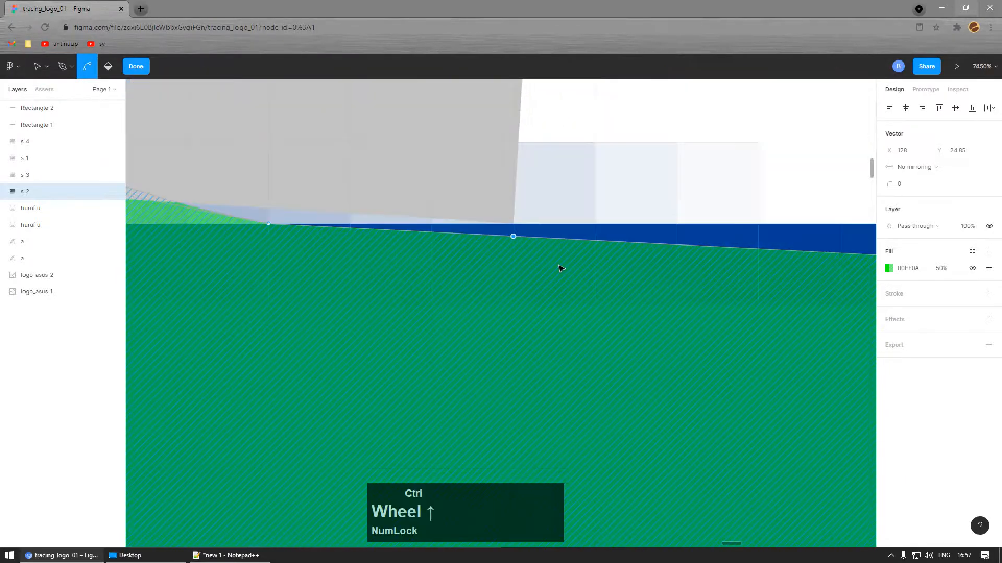
pyautogui.press('v')
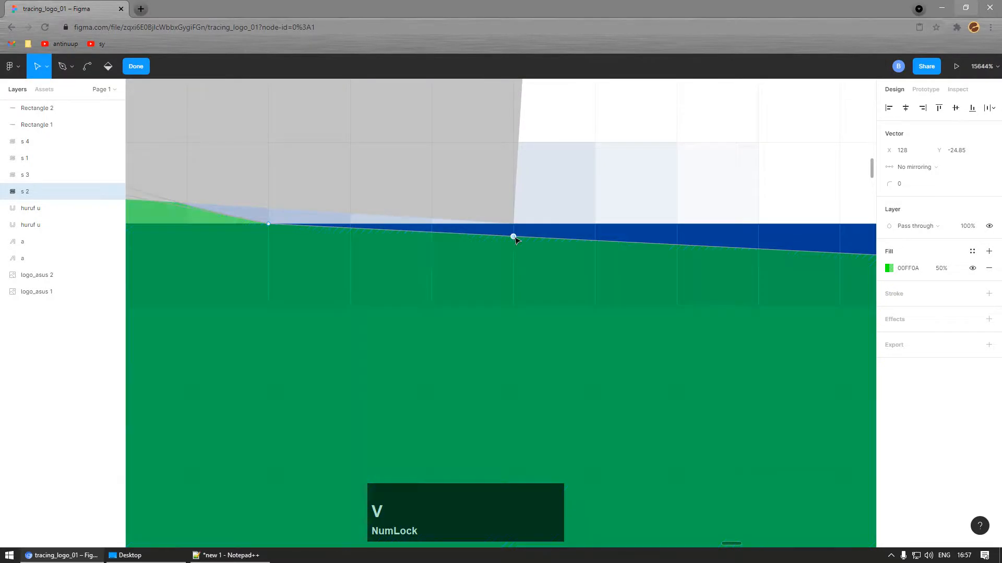
pyautogui.moveTo(514, 237); pyautogui.dragTo(514, 225)
# Step: Move s 2's neighbouring notch curve point up beneath the wedge to X 125.5, Y -26.5, and finish editing
pyautogui.keyDown('ctrl'); pyautogui.scroll(-3, 480, 251); pyautogui.keyUp('ctrl')
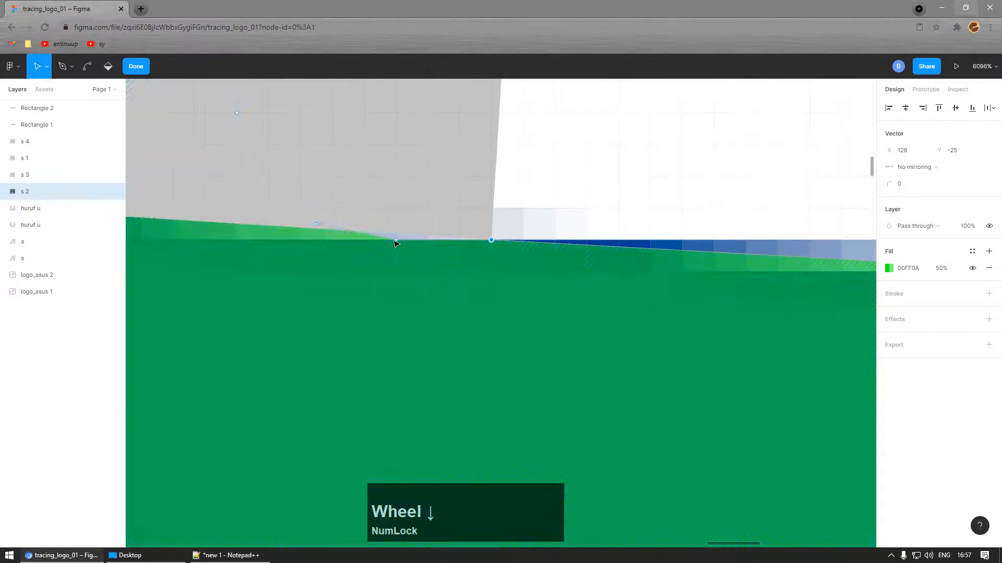
pyautogui.keyDown('ctrl'); pyautogui.scroll(-3, 470, 230); pyautogui.keyUp('ctrl')
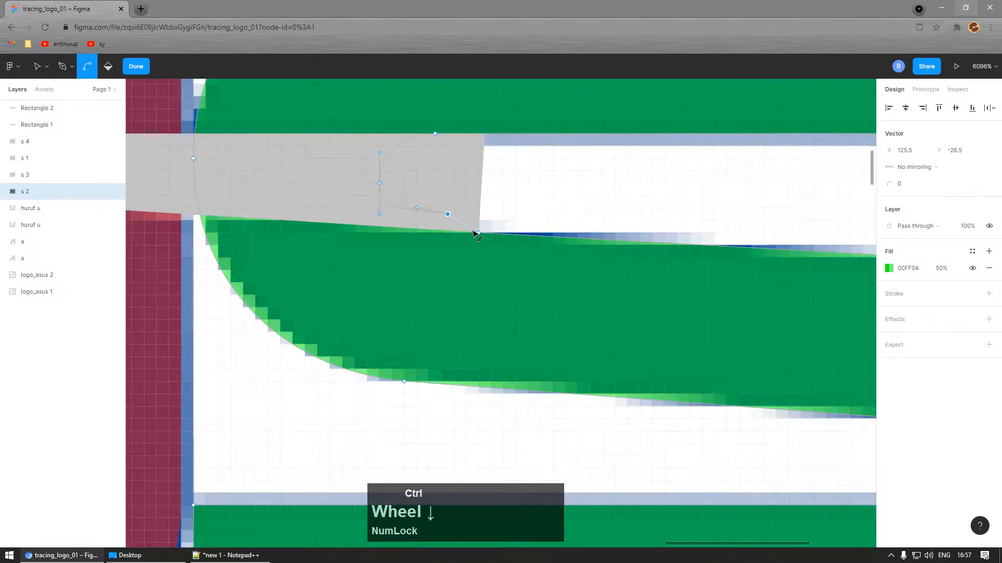
pyautogui.click(455, 223)
pyautogui.keyDown('ctrl'); pyautogui.scroll(-3, 469, 252); pyautogui.keyUp('ctrl')
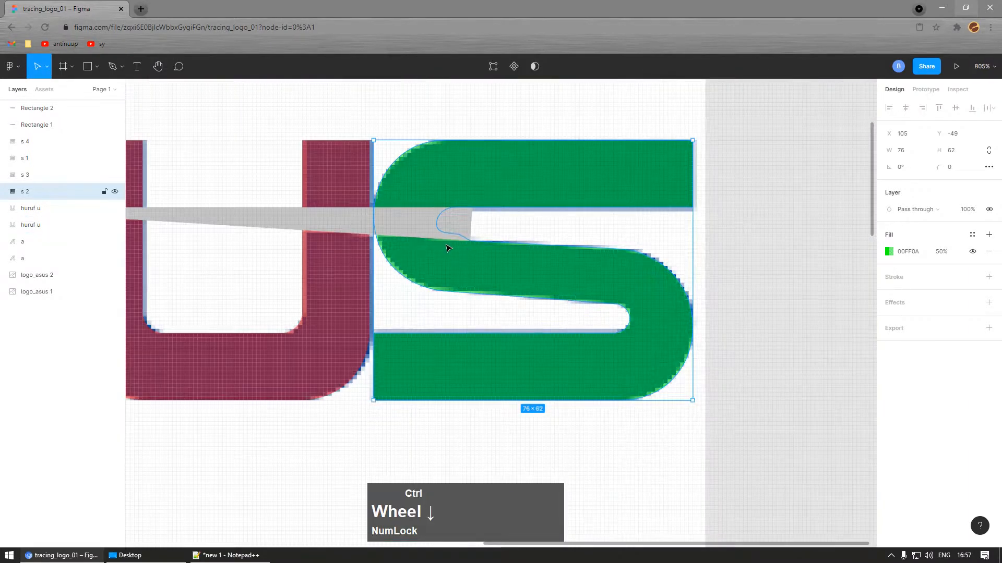
pyautogui.keyDown('ctrl'); pyautogui.scroll(-5, 446, 249); pyautogui.keyUp('ctrl')
# Step: Combine s 1, s 2, the visible U and the visible A into one shape with a Union
pyautogui.click(581, 333)
pyautogui.keyDown('ctrl'); pyautogui.scroll(4, 391, 298); pyautogui.keyUp('ctrl')
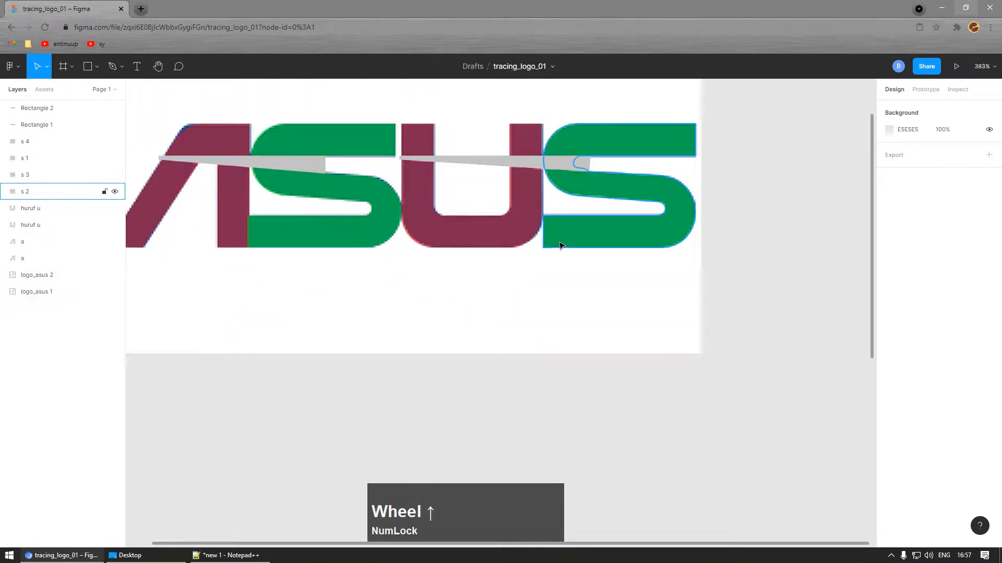
pyautogui.moveTo(560, 245); pyautogui.dragTo(611, 258)
pyautogui.hotkey('ctrl', 'z')
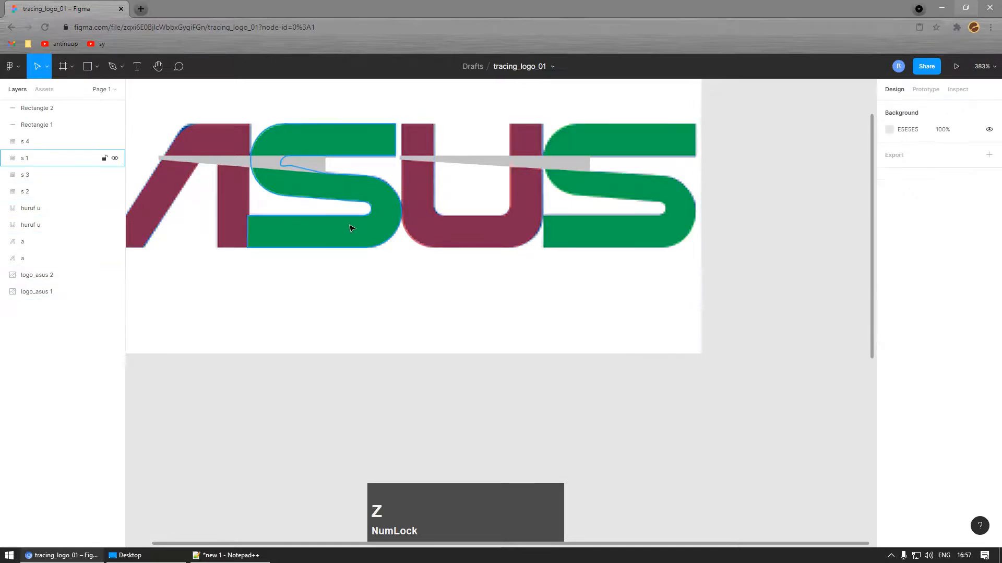
pyautogui.click(597, 240)
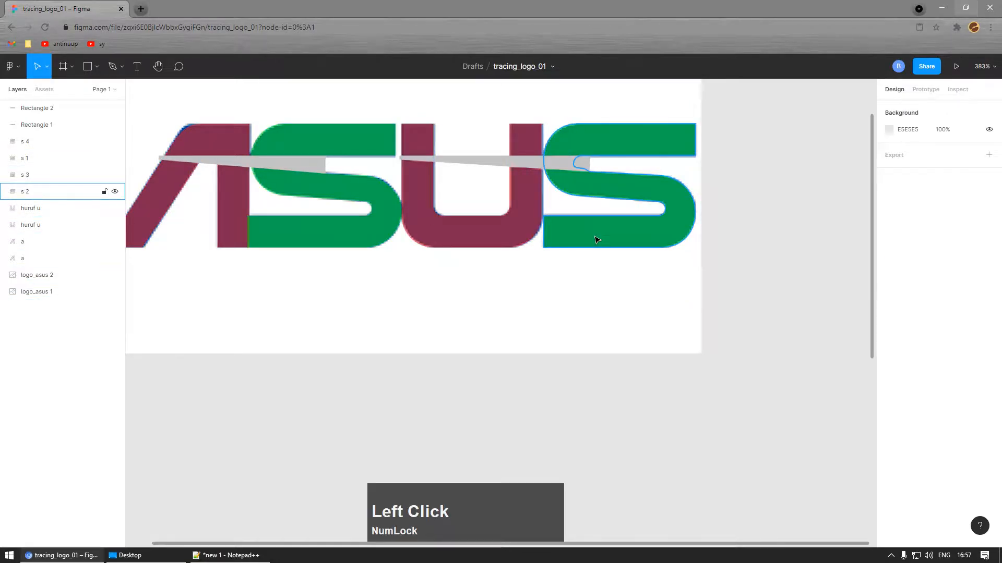
pyautogui.keyDown('shift'); pyautogui.click(520, 232); pyautogui.keyUp('shift')
pyautogui.keyDown('shift'); pyautogui.click(360, 232); pyautogui.keyUp('shift')
pyautogui.keyDown('shift'); pyautogui.click(226, 190); pyautogui.keyUp('shift')
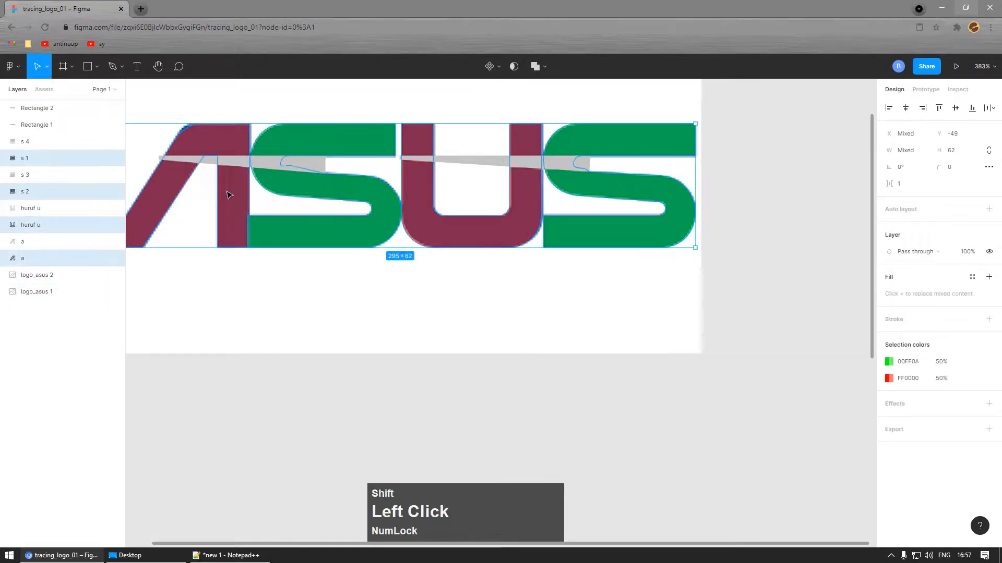
pyautogui.click(545, 66)
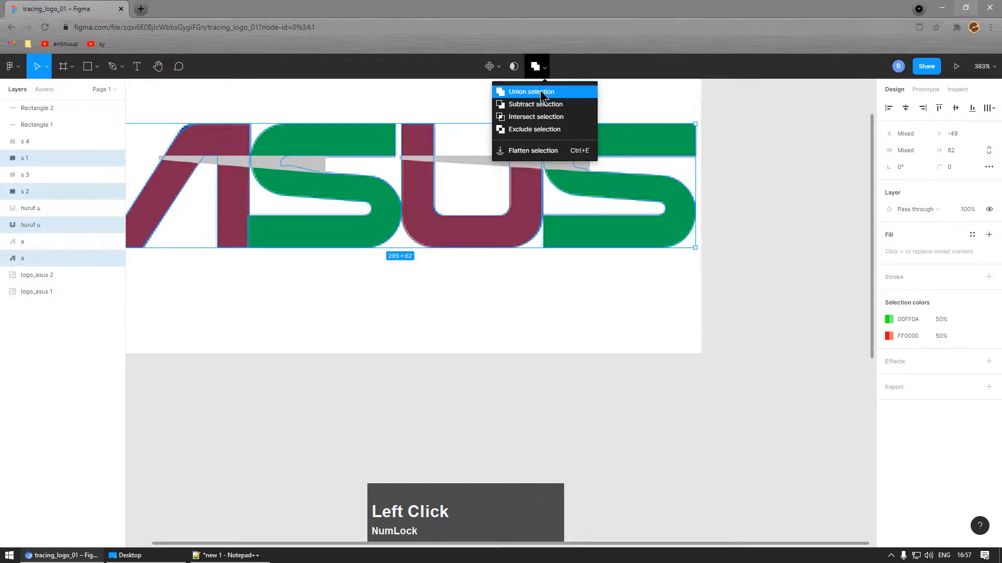
pyautogui.click(528, 92)
# Step: Flatten the united ASUS lettering into a single vector and deselect it
pyautogui.click(545, 68)
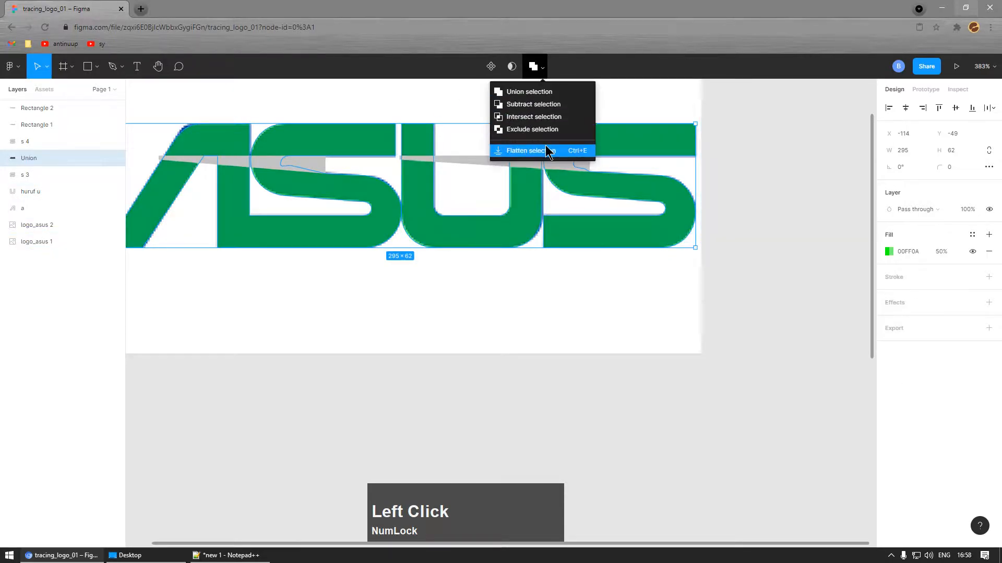
pyautogui.click(548, 151)
pyautogui.click(767, 218)
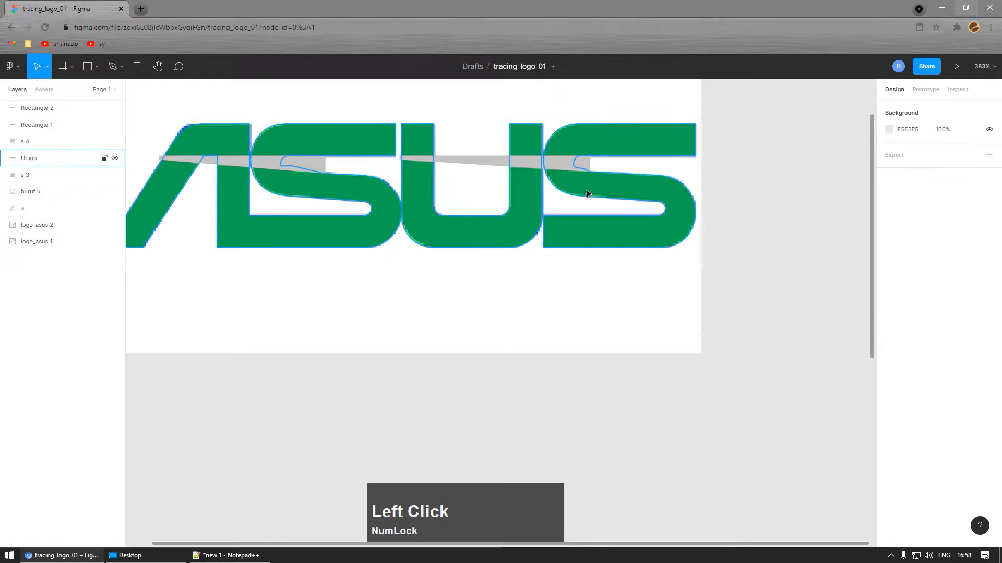
# Step: Recolour the flattened ASUS lettering with the document's red, FF0000 at 50% opacity
pyautogui.click(548, 165)
pyautogui.keyDown('shift'); pyautogui.click(284, 169); pyautogui.keyUp('shift')
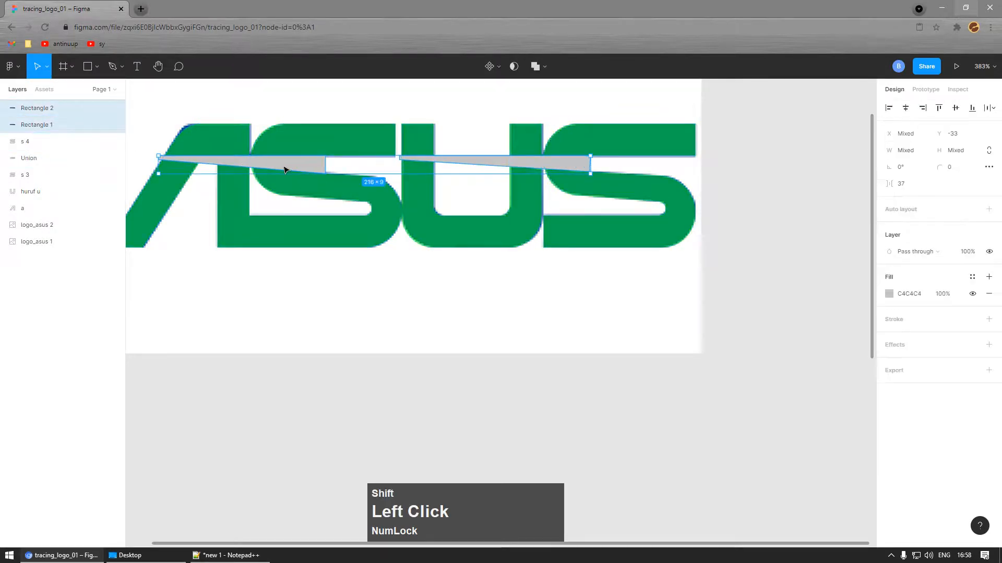
pyautogui.click(631, 230)
pyautogui.click(888, 252)
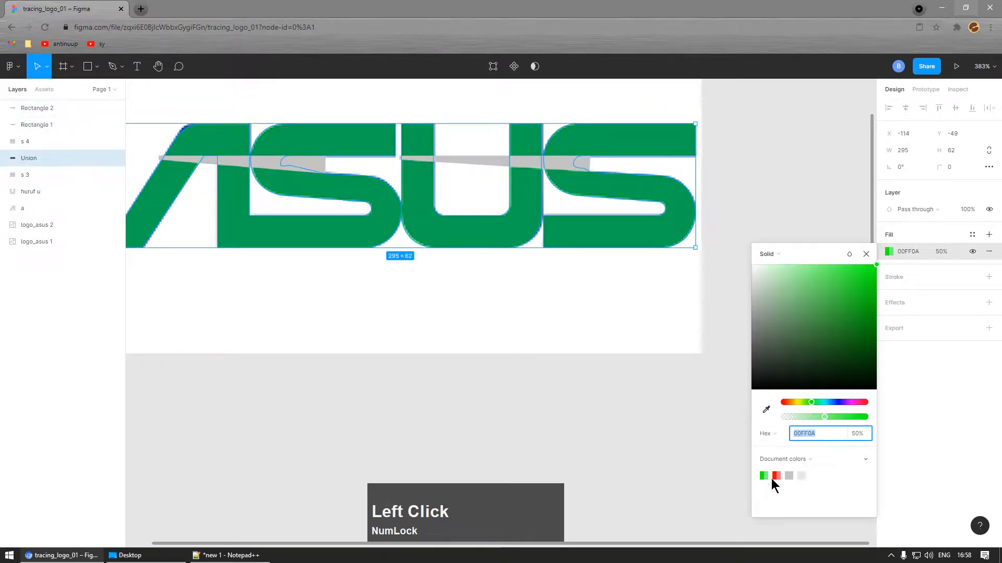
pyautogui.click(776, 475)
pyautogui.click(571, 385)
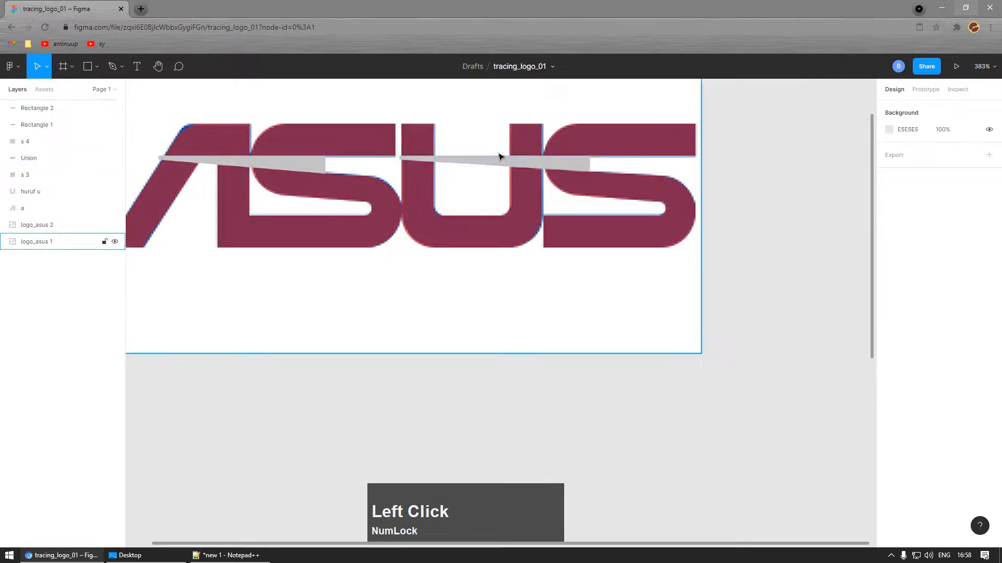
# Step: Fill both tapered wedges across the lettering with solid yellow FFE604
pyautogui.click(507, 162)
pyautogui.keyDown('shift'); pyautogui.click(324, 167); pyautogui.keyUp('shift')
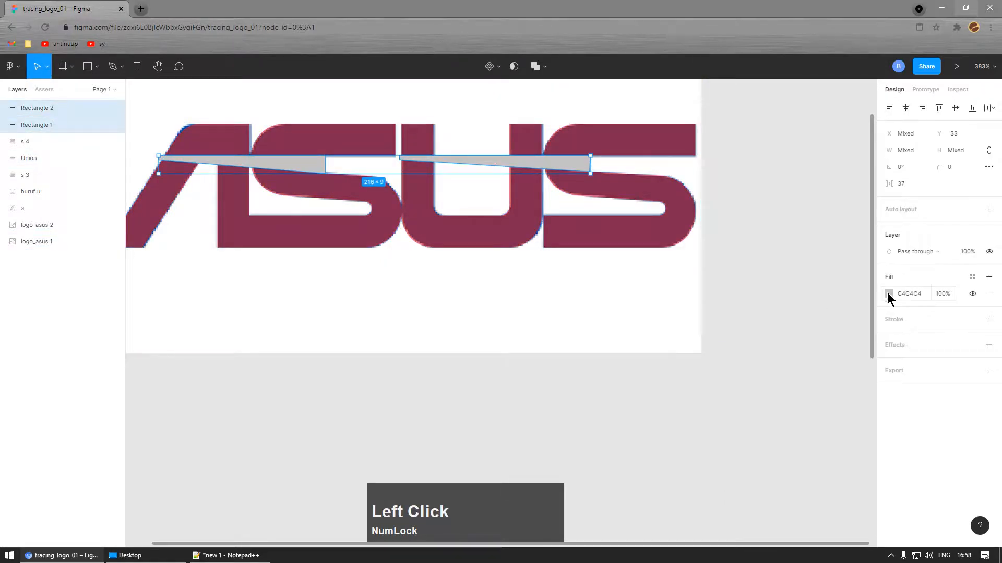
pyautogui.click(888, 294)
pyautogui.click(797, 424)
pyautogui.moveTo(850, 331); pyautogui.dragTo(861, 290)
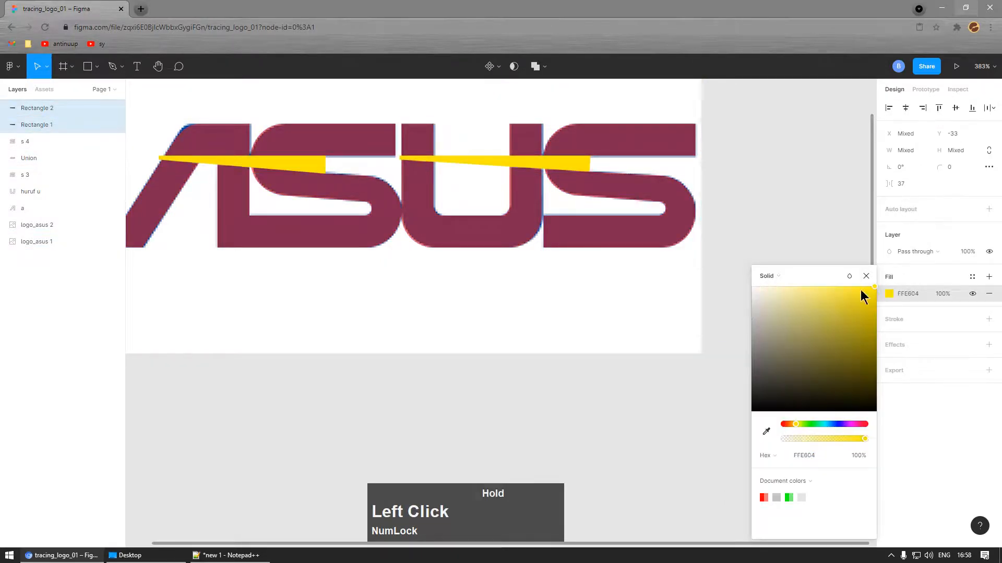
pyautogui.click(653, 403)
# Step: Unite the two yellow wedges with a Union and flatten them into a single vector
pyautogui.click(567, 163)
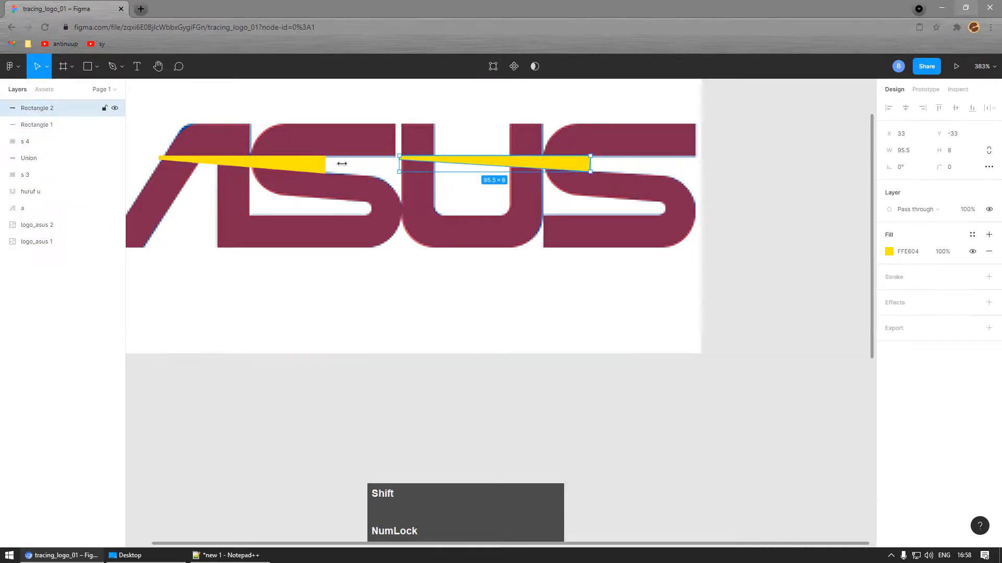
pyautogui.keyDown('shift'); pyautogui.click(319, 164); pyautogui.keyUp('shift')
pyautogui.click(542, 70)
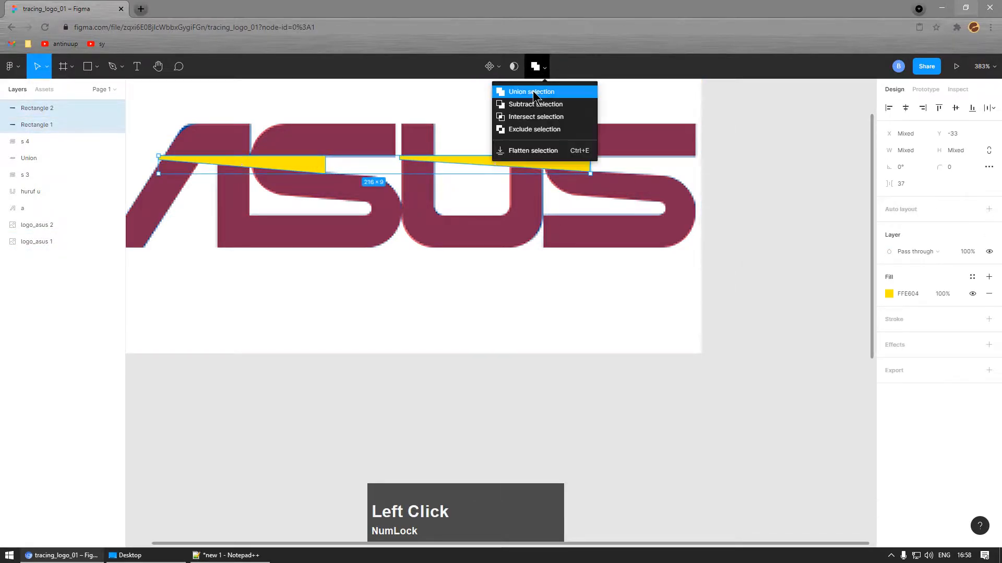
pyautogui.click(533, 91)
pyautogui.click(544, 66)
pyautogui.click(546, 150)
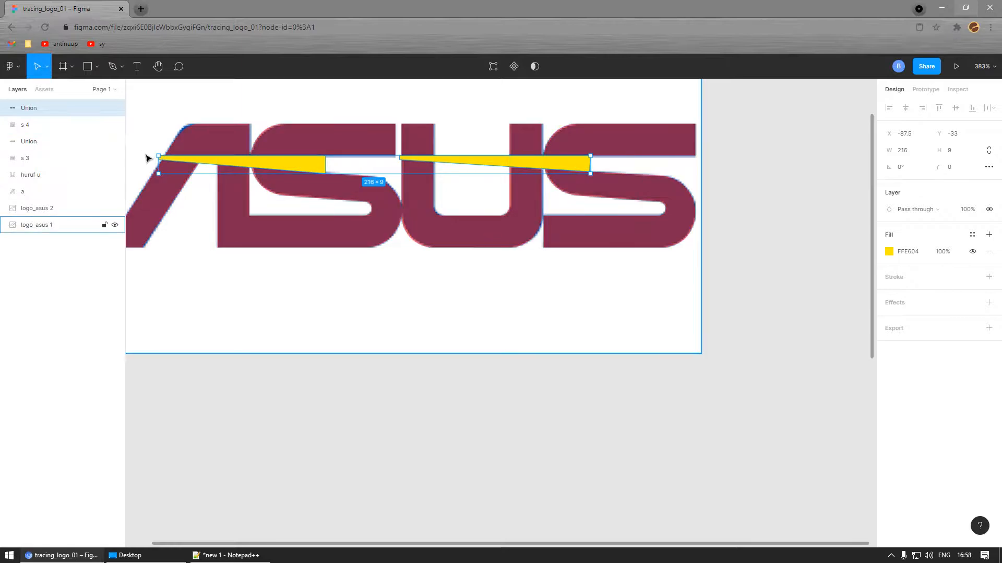
pyautogui.click(692, 171)
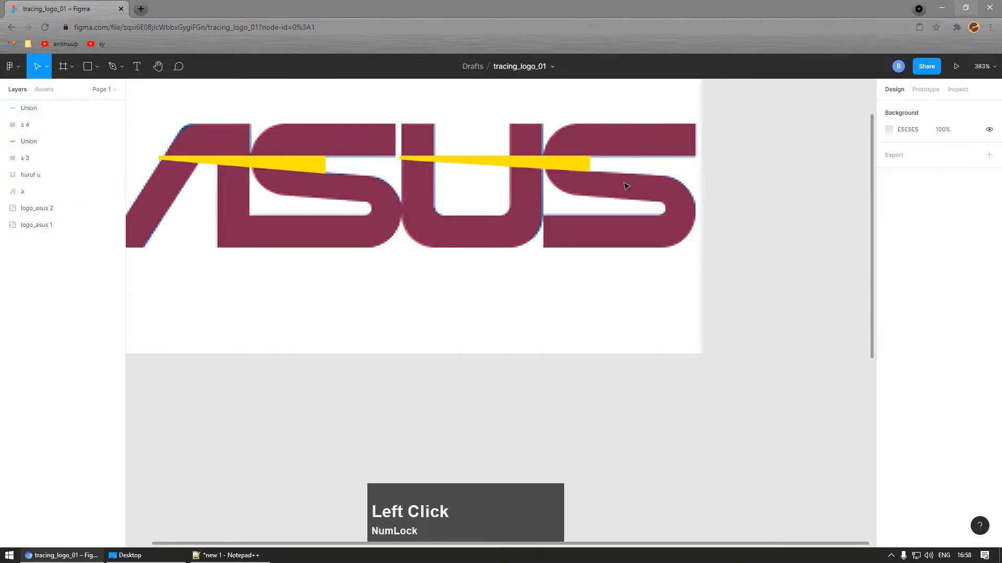
pyautogui.keyDown('ctrl'); pyautogui.scroll(4, 585, 170); pyautogui.keyUp('ctrl')
pyautogui.keyDown('ctrl'); pyautogui.scroll(-3, 600, 172); pyautogui.keyUp('ctrl')
pyautogui.keyDown('ctrl'); pyautogui.scroll(-5, 586, 163); pyautogui.keyUp('ctrl')
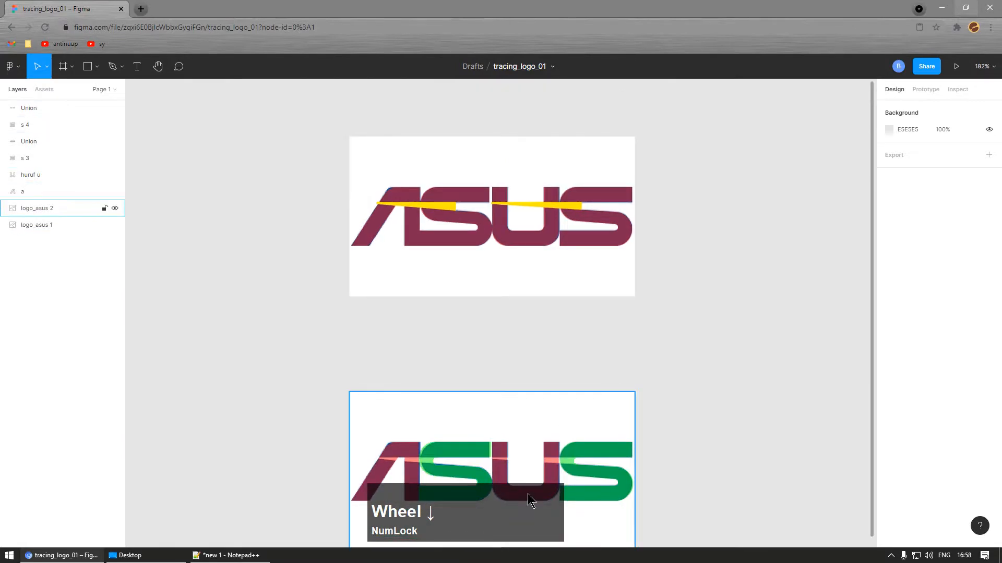
pyautogui.keyDown('ctrl'); pyautogui.scroll(5, 549, 209); pyautogui.keyUp('ctrl')
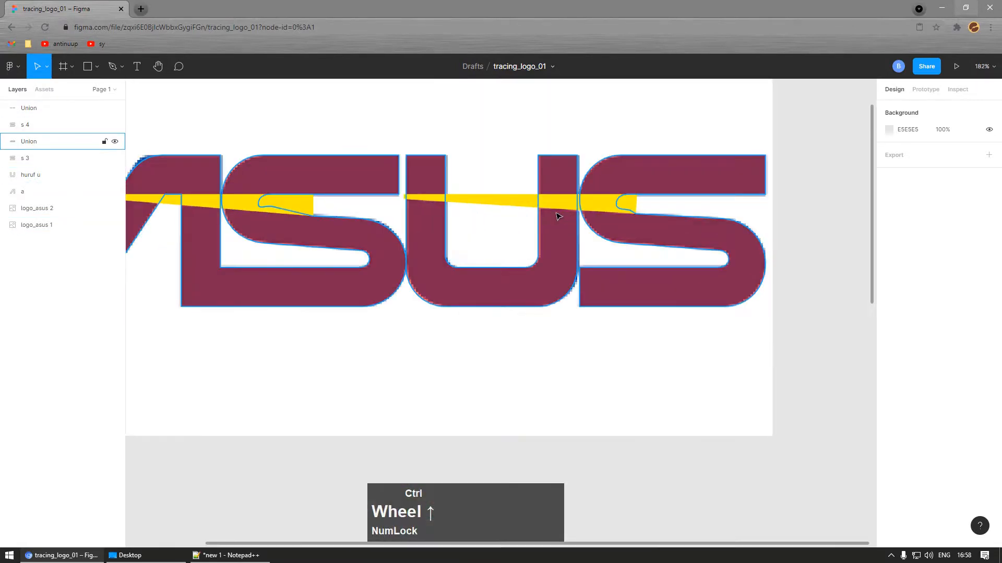
pyautogui.click(556, 211)
pyautogui.keyDown('shift'); pyautogui.click(550, 256); pyautogui.keyUp('shift')
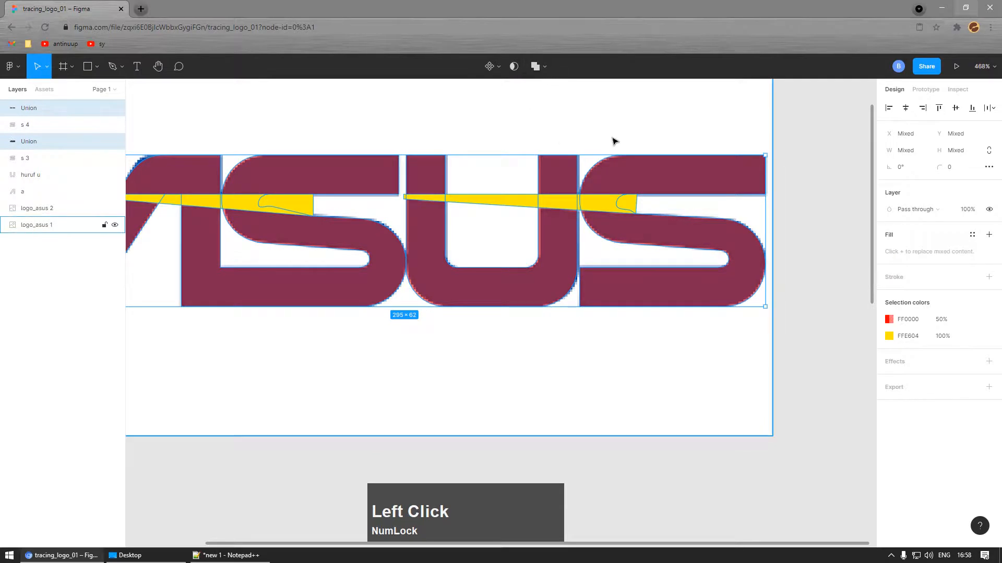
pyautogui.keyDown('ctrl'); pyautogui.scroll(-3, 456, 210); pyautogui.keyUp('ctrl')
pyautogui.click(467, 405)
# Step: Move the ASUS lettering directly beneath the wedges in the layer order, naming the two layers asus and alat potong
pyautogui.click(460, 269)
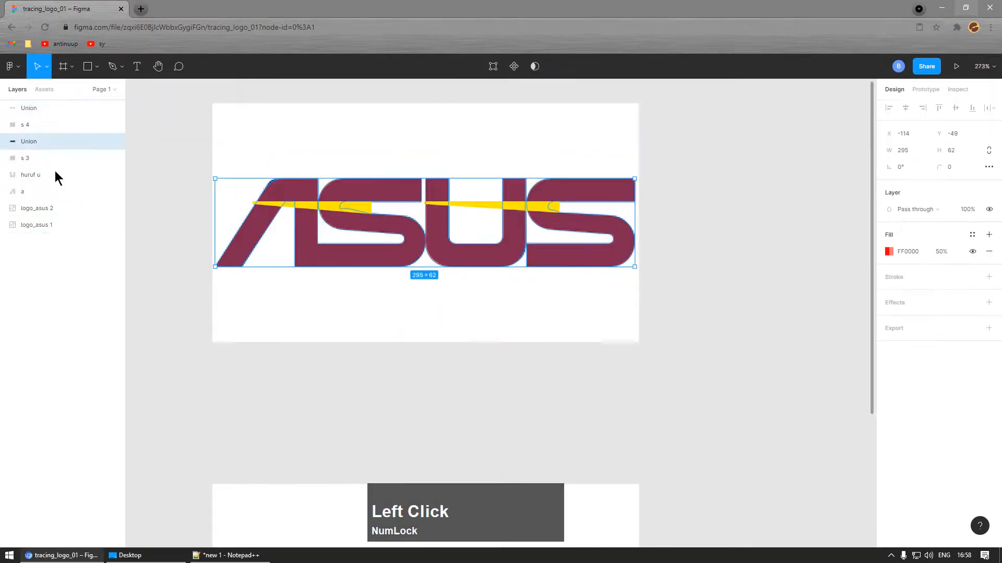
pyautogui.doubleClick(30, 142)
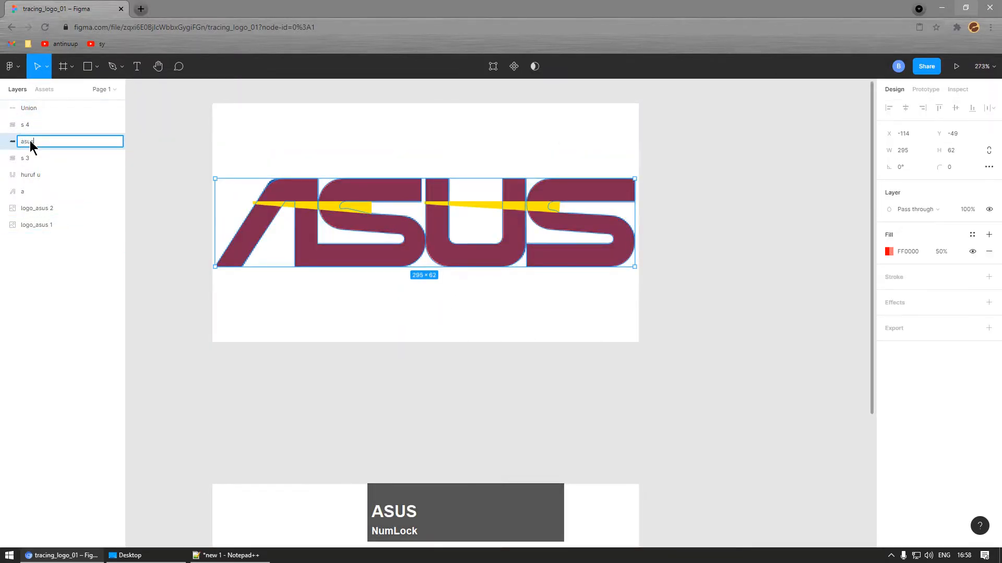
pyautogui.press('Return')
pyautogui.moveTo(27, 123); pyautogui.dragTo(28, 120)
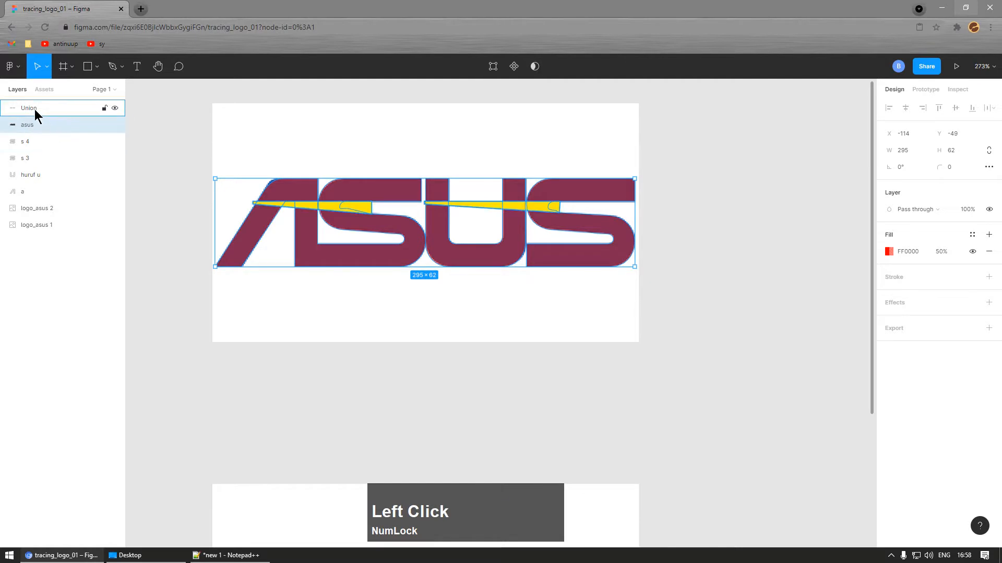
pyautogui.doubleClick(30, 108)
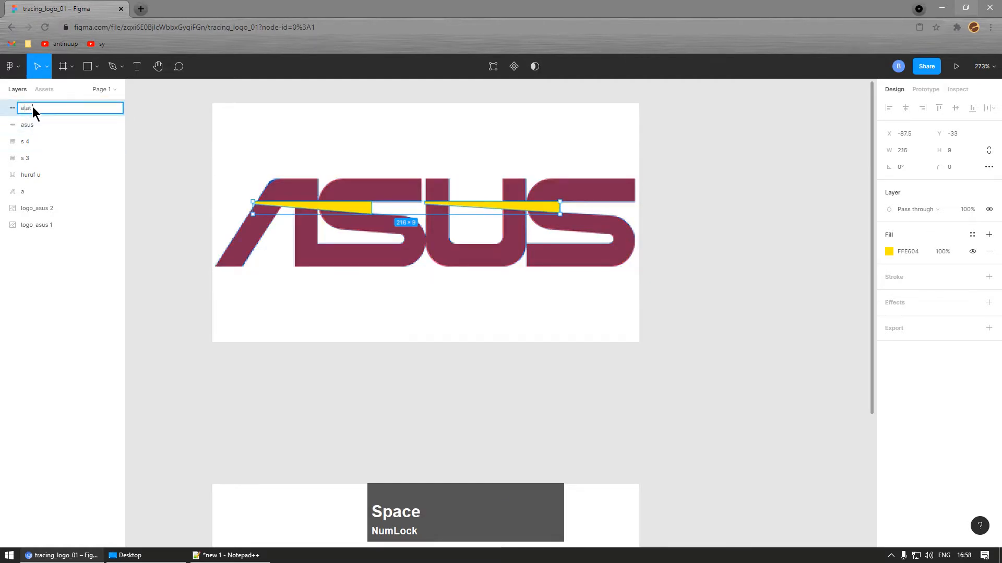
pyautogui.click(130, 182)
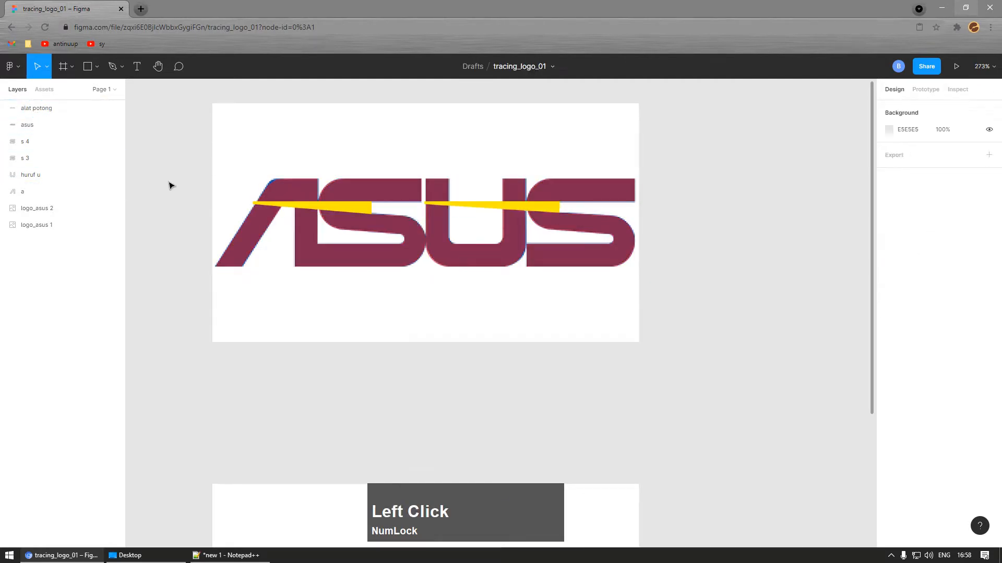
# Step: Subtract the alat potong wedges from the asus lettering to cut the slanted gap
pyautogui.click(342, 211)
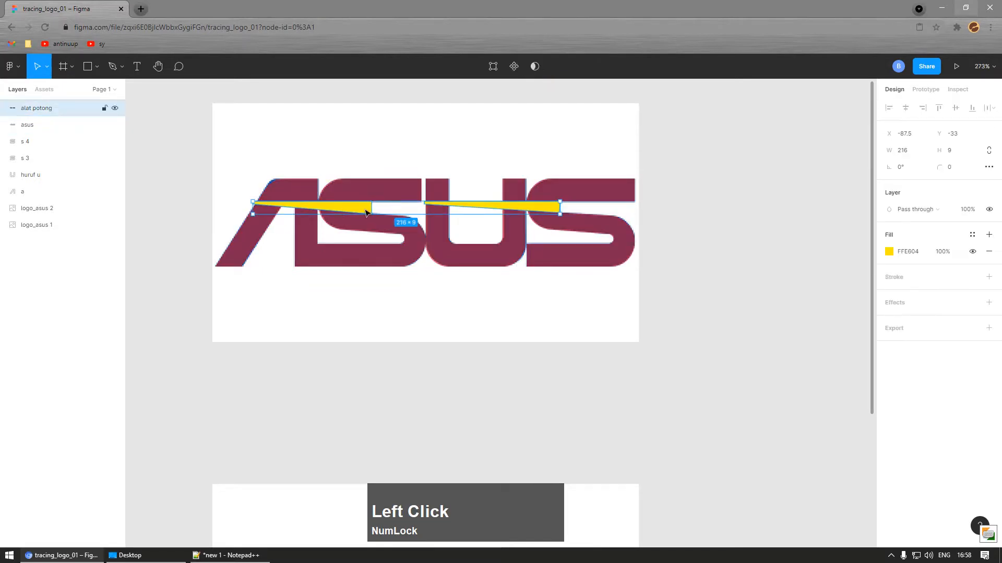
pyautogui.keyDown('shift'); pyautogui.click(366, 218); pyautogui.keyUp('shift')
pyautogui.click(545, 66)
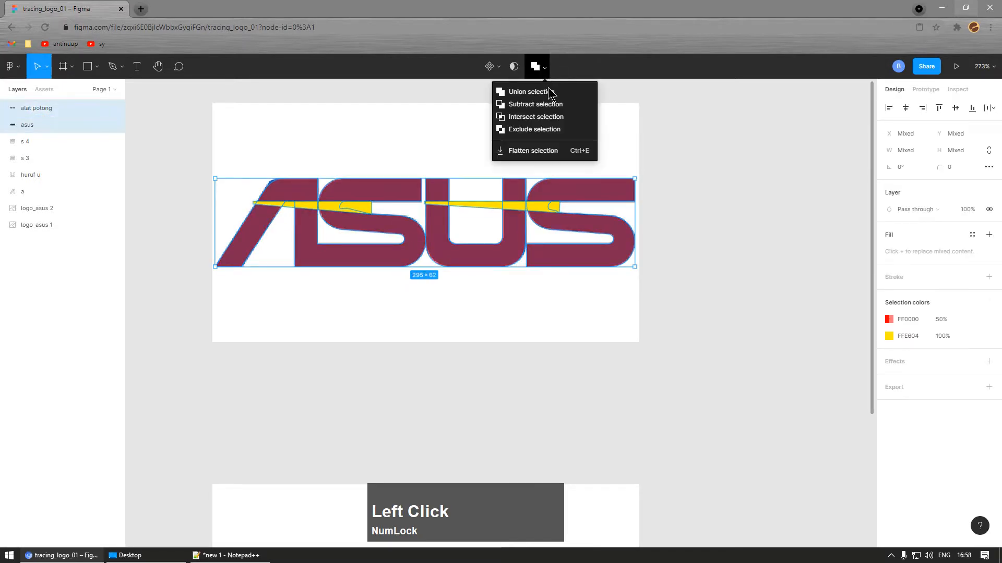
pyautogui.click(537, 103)
pyautogui.keyDown('ctrl'); pyautogui.scroll(-3, 638, 264); pyautogui.keyUp('ctrl')
pyautogui.click(706, 289)
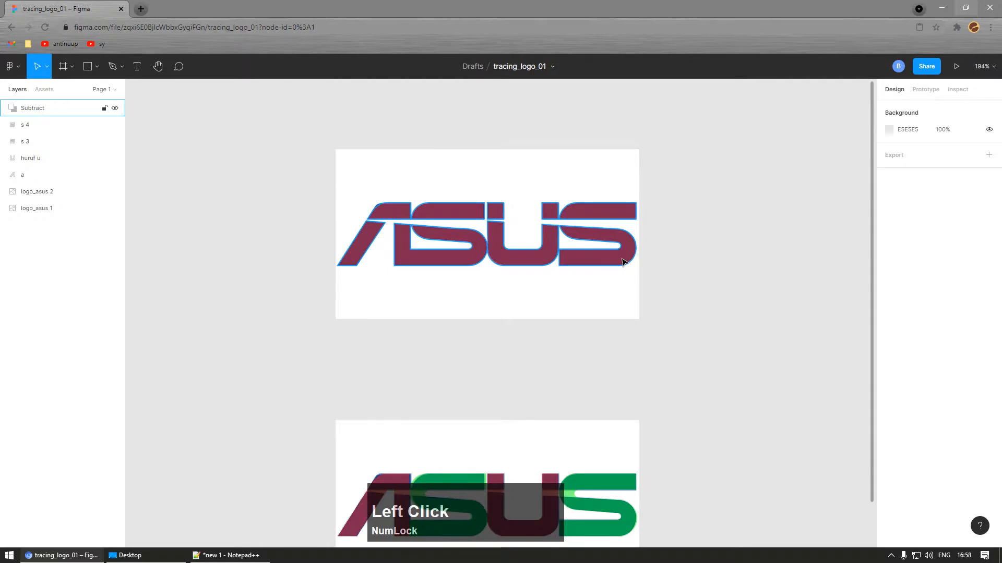
# Step: Move the cut lettering off the reference image into the space between the two logo images, at X -116, Y 85
pyautogui.moveTo(629, 259); pyautogui.dragTo(787, 280)
pyautogui.keyDown('ctrl'); pyautogui.scroll(-3, 553, 287); pyautogui.keyUp('ctrl')
pyautogui.moveTo(655, 282); pyautogui.dragTo(671, 340)
pyautogui.hotkey('ctrl', 'z')
pyautogui.click(703, 344)
pyautogui.moveTo(665, 283); pyautogui.dragTo(541, 367)
# Step: Fill the cut lettering with the blue 00529F sampled from the original logo
pyautogui.press('i')
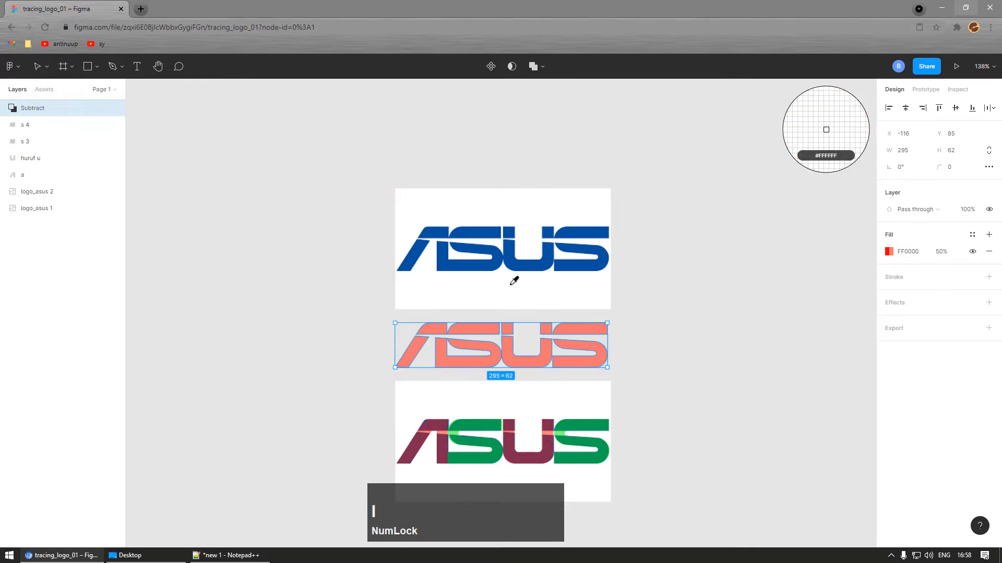
pyautogui.click(522, 261)
pyautogui.click(664, 332)
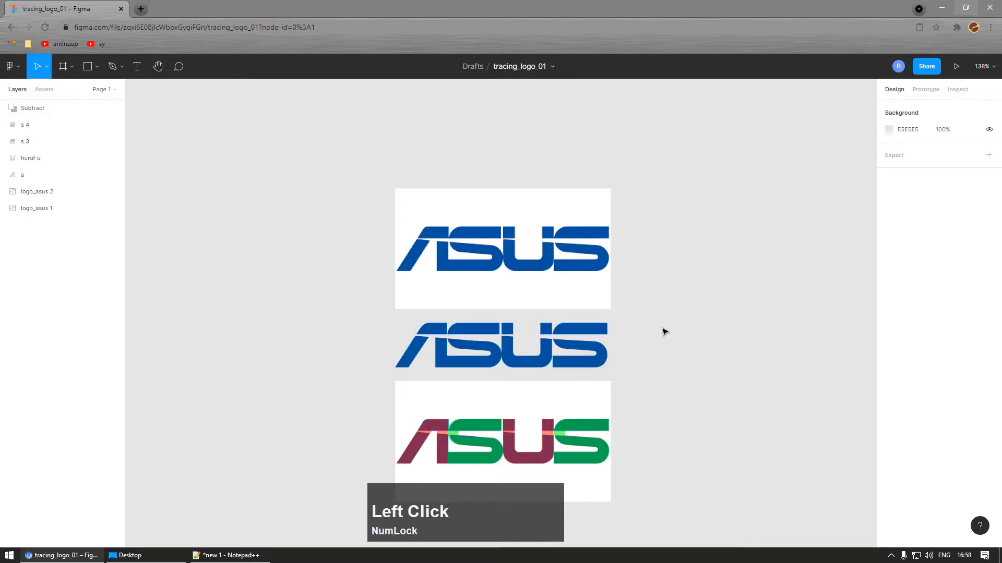
# Step: Flatten the blue subtracted lettering into a single vector and deselect it
pyautogui.scroll(5, 499, 352)
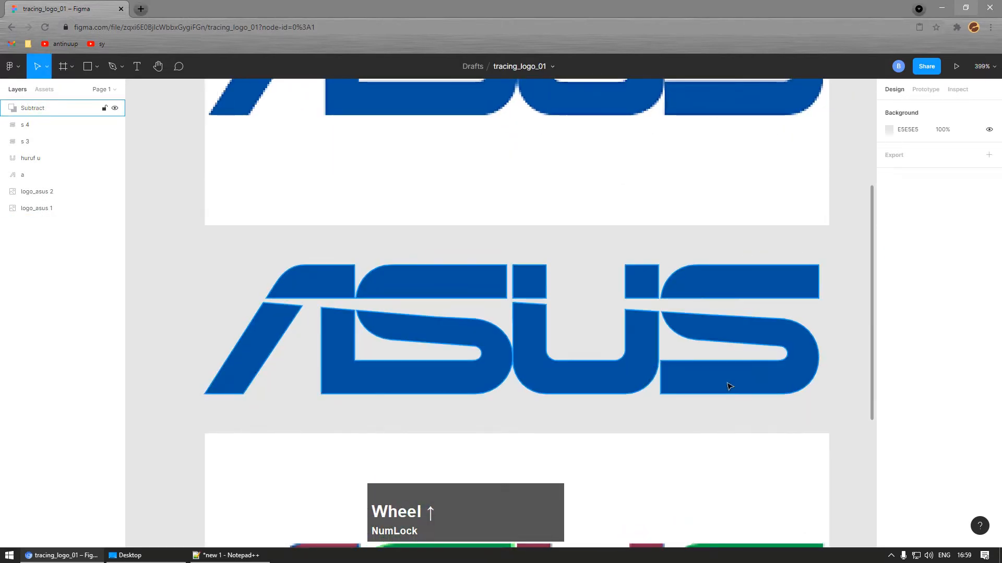
pyautogui.scroll(6, 581, 357)
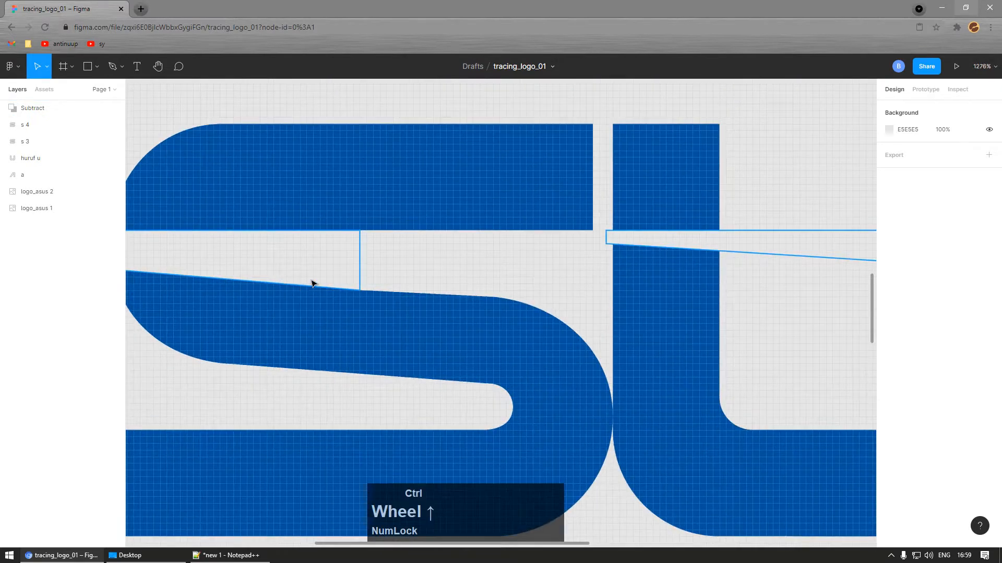
pyautogui.scroll(-6, 312, 284)
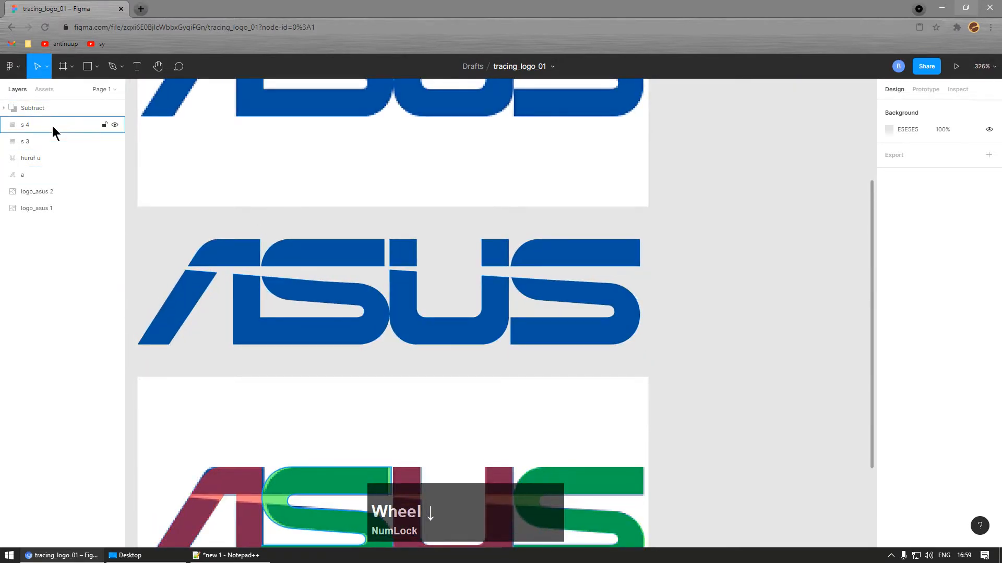
pyautogui.click(38, 108)
pyautogui.hotkey('ctrl', 'e')
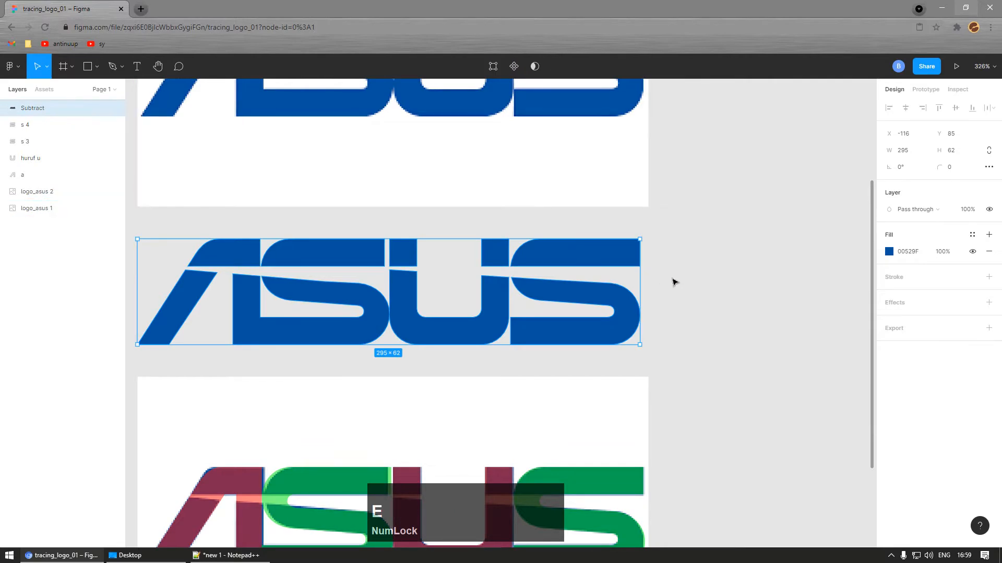
pyautogui.click(778, 270)
# Step: Examine the flattened lettering's vector points along the slanted cut and where the first S meets the U, then finish editing
pyautogui.scroll(1, 368, 290)
pyautogui.doubleClick(347, 290)
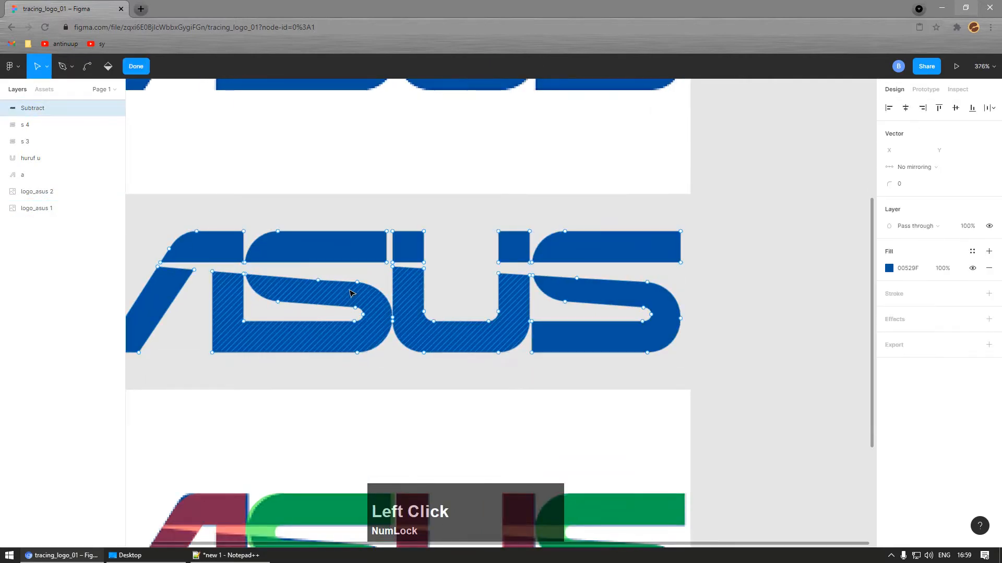
pyautogui.scroll(5, 331, 277)
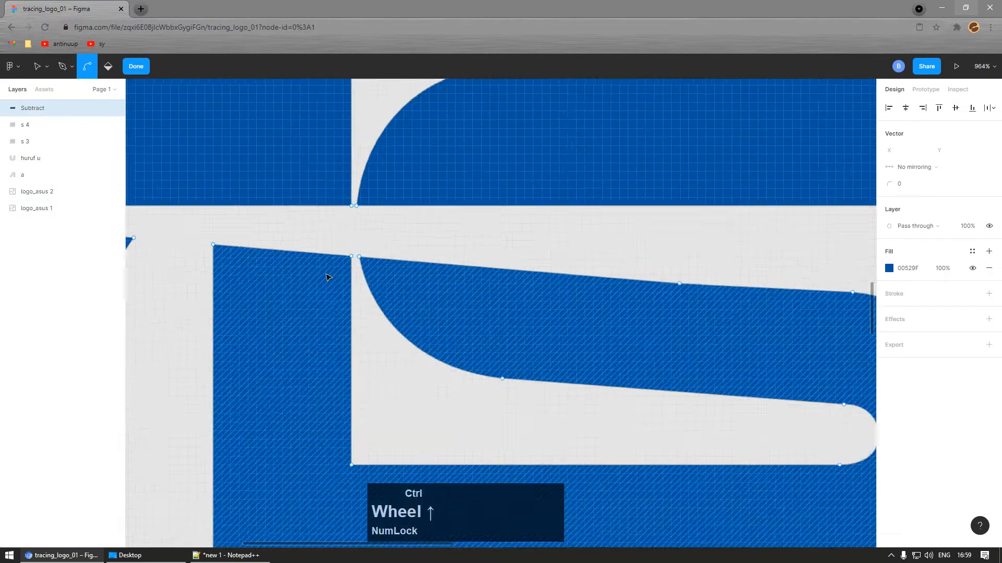
pyautogui.scroll(-4, 558, 266)
pyautogui.scroll(-3, 540, 274)
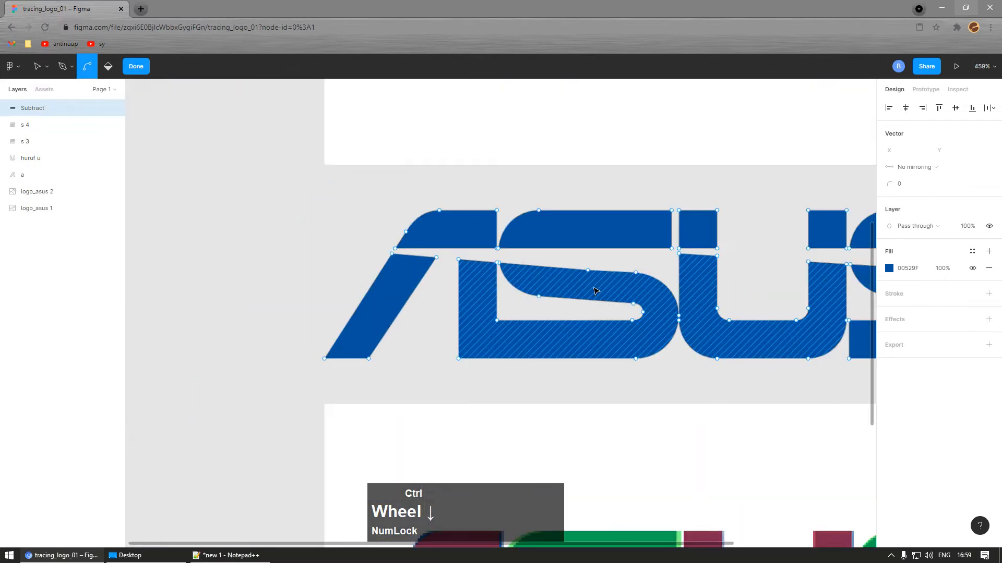
pyautogui.scroll(3, 574, 290)
pyautogui.scroll(-2, 231, 207)
pyautogui.scroll(2, 240, 197)
pyautogui.scroll(-3, 715, 324)
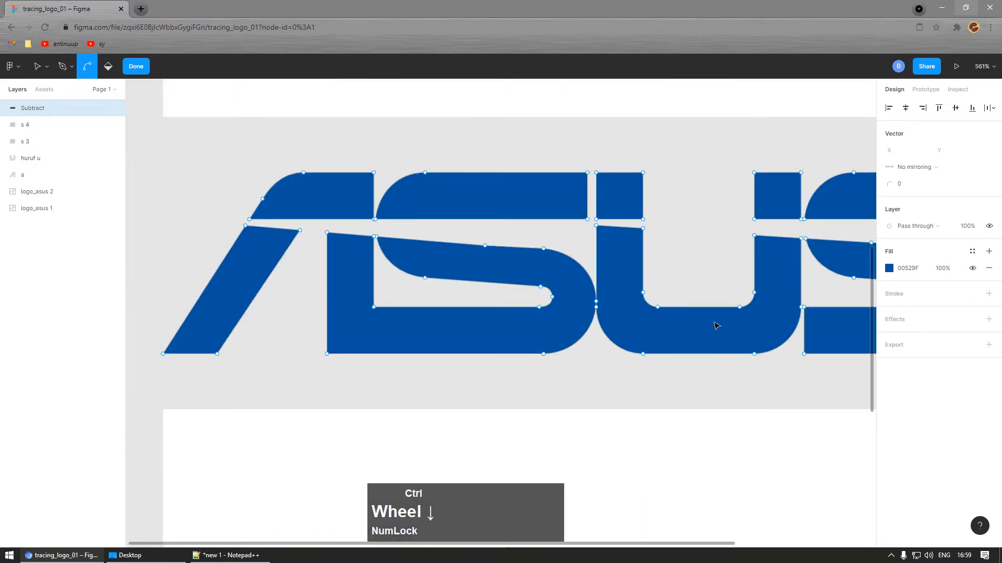
pyautogui.scroll(5, 598, 291)
pyautogui.scroll(2, 594, 284)
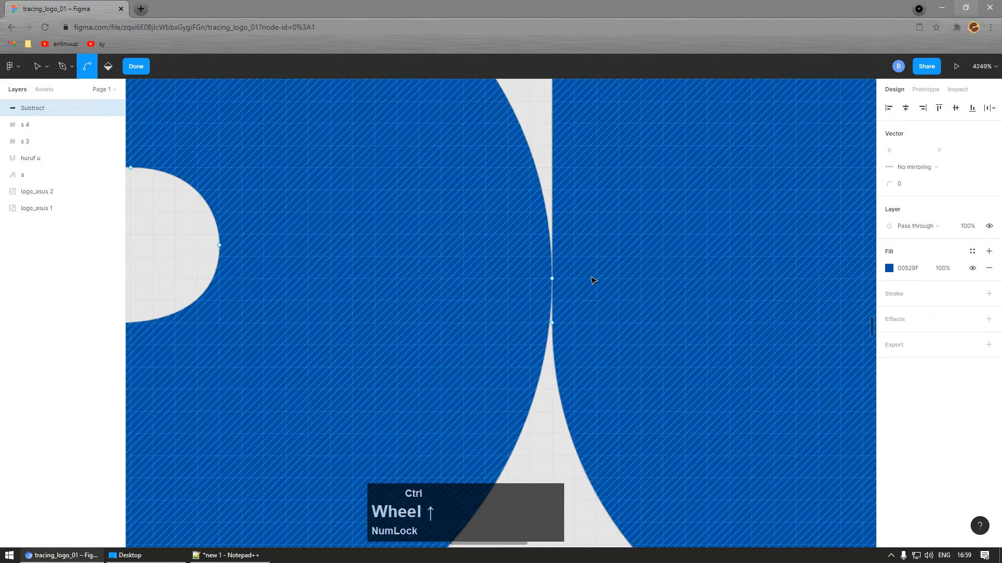
pyautogui.scroll(-6, 574, 277)
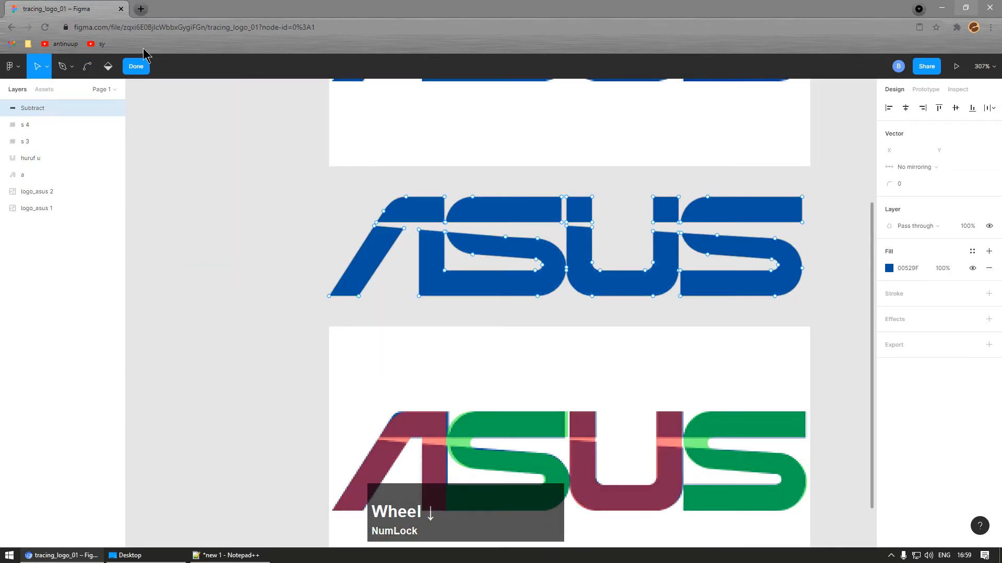
pyautogui.click(137, 66)
pyautogui.click(187, 181)
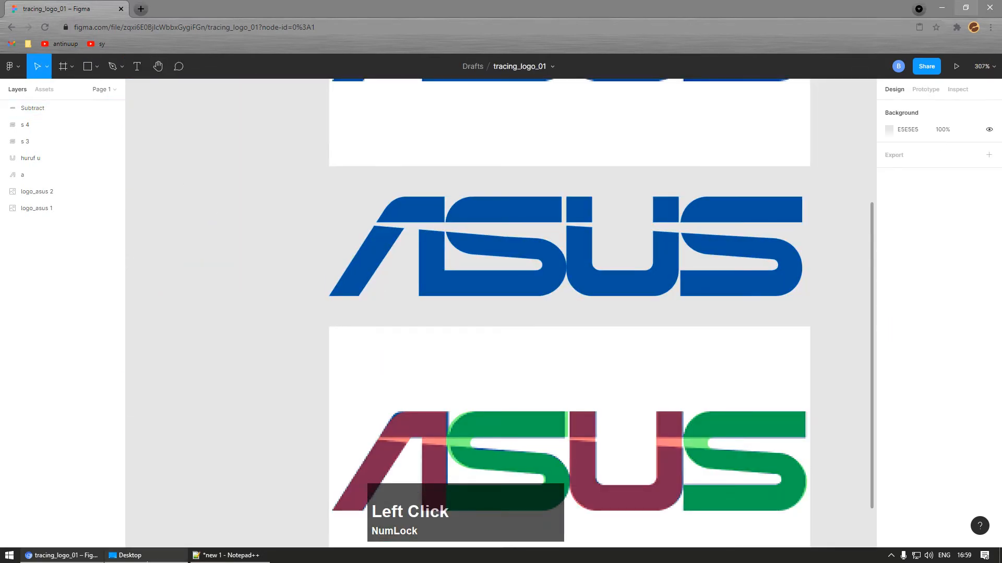
# Step: Close the Desktop folder window and show the original, traced and working logo versions together
pyautogui.click(148, 560)
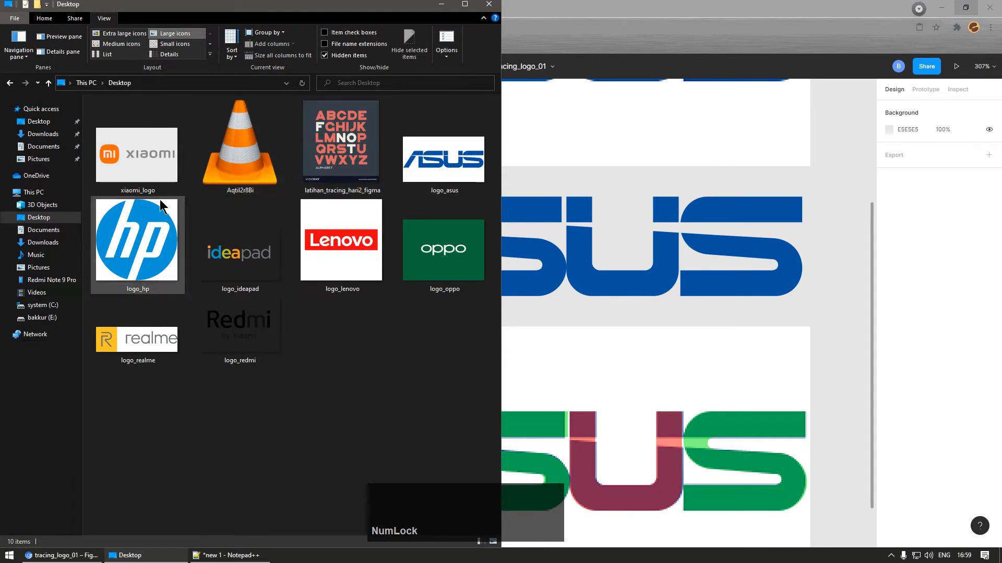
pyautogui.click(489, 6)
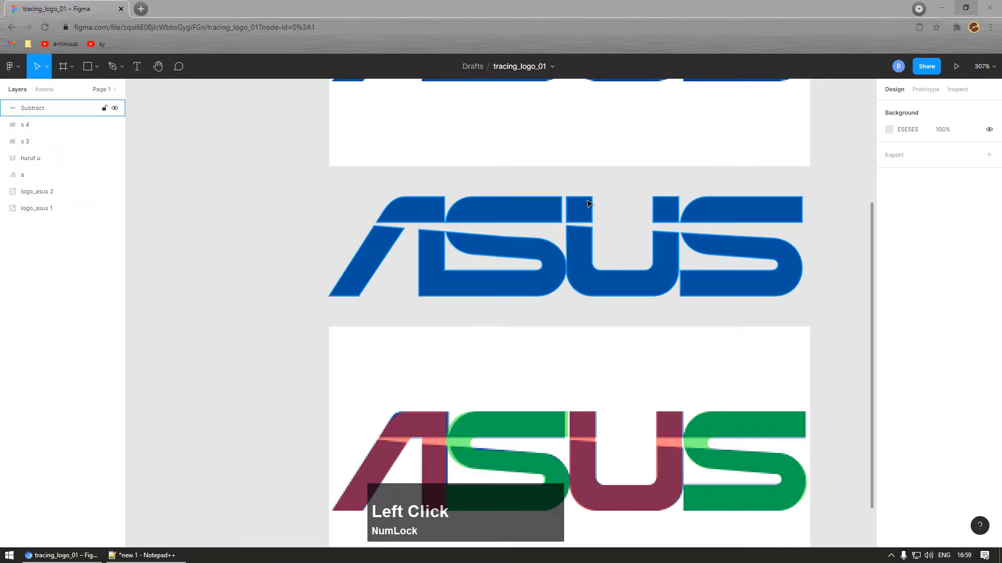
pyautogui.keyDown('ctrl'); pyautogui.scroll(-5, 487, 307); pyautogui.keyUp('ctrl')
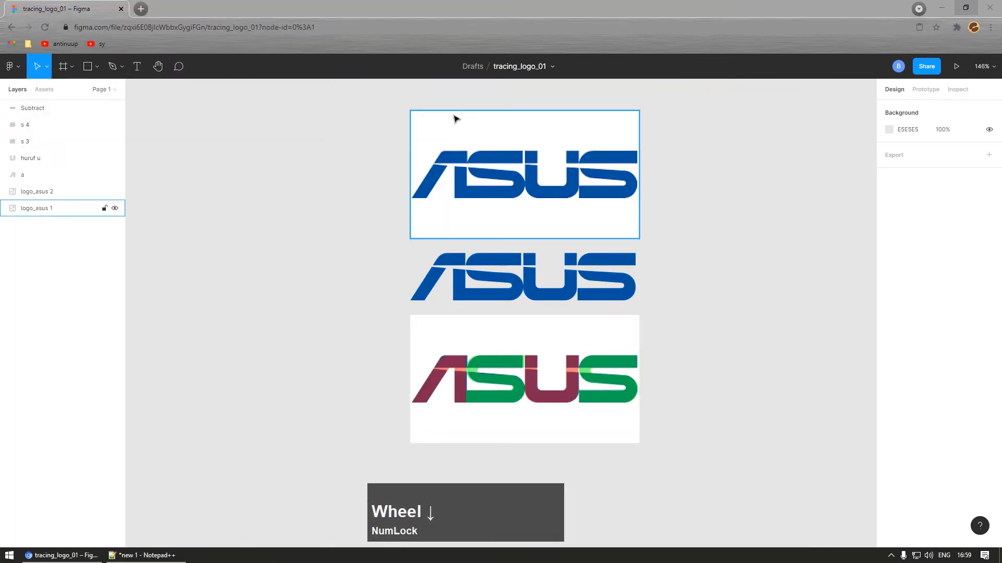
pyautogui.click(437, 100)
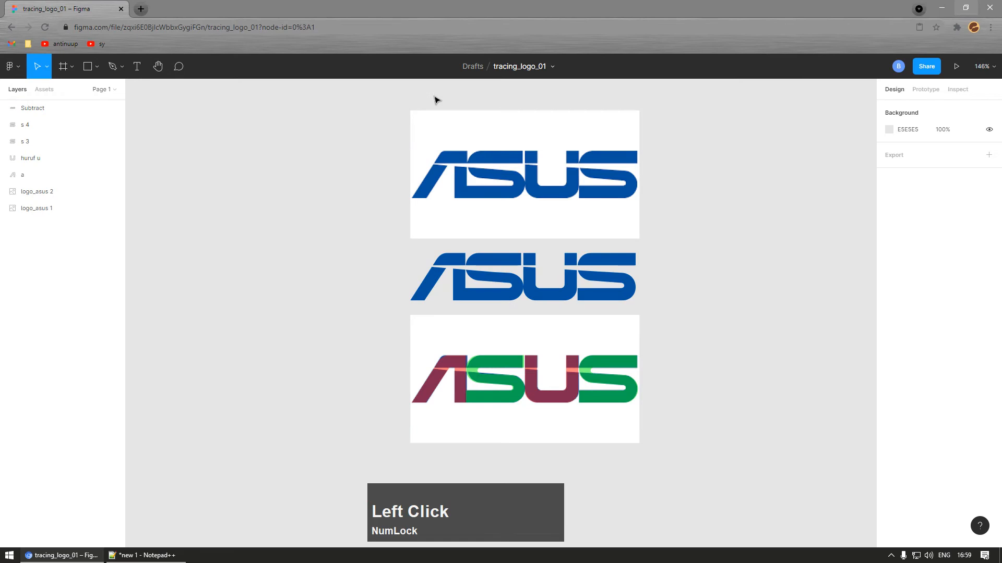